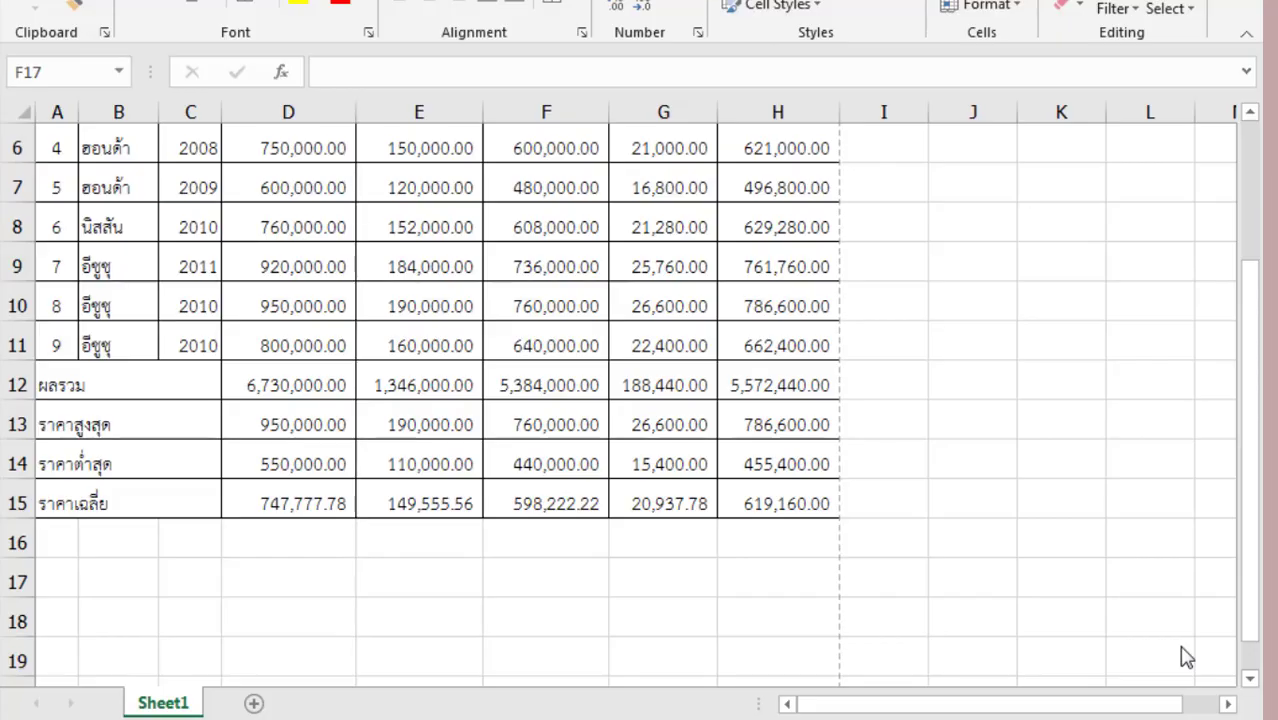
# - Insert a new blank worksheet, Sheet2, beside Sheet1 and display it
pyautogui.click(253, 705)
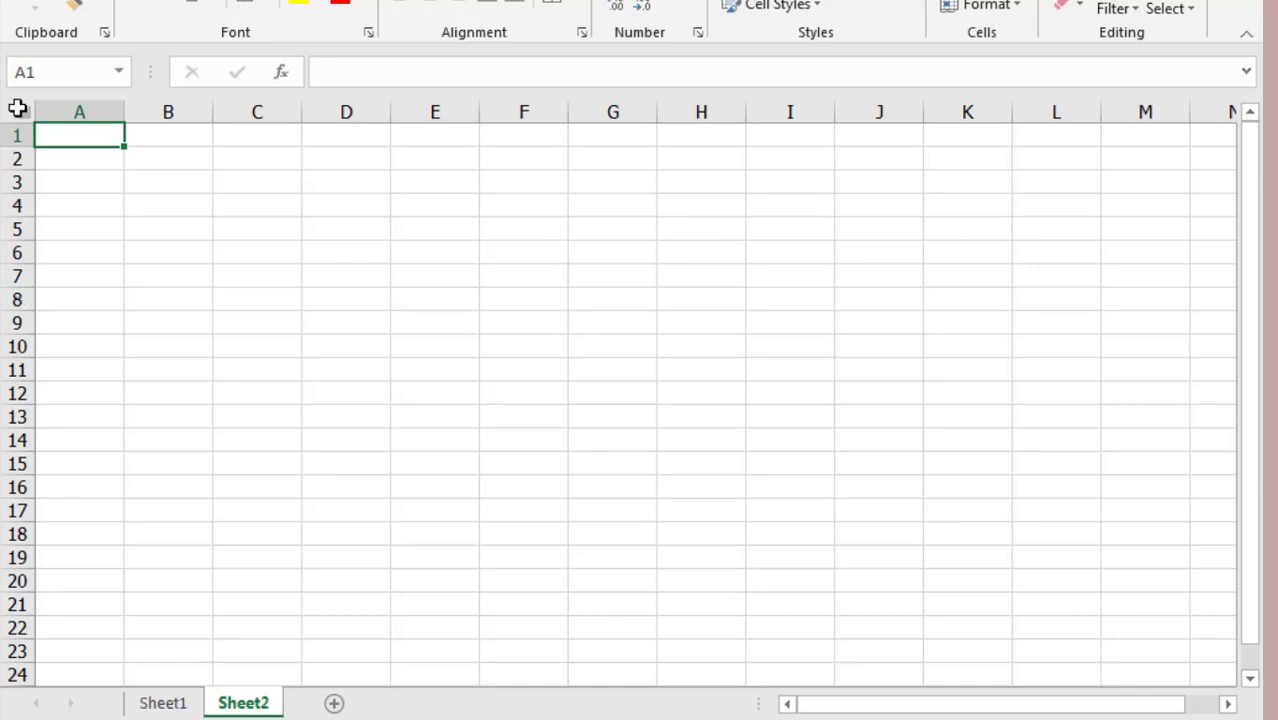
# - Select the whole sheet and drag the row 1 boundary down so every row gets taller
pyautogui.click(12, 134)
pyautogui.click(20, 111)
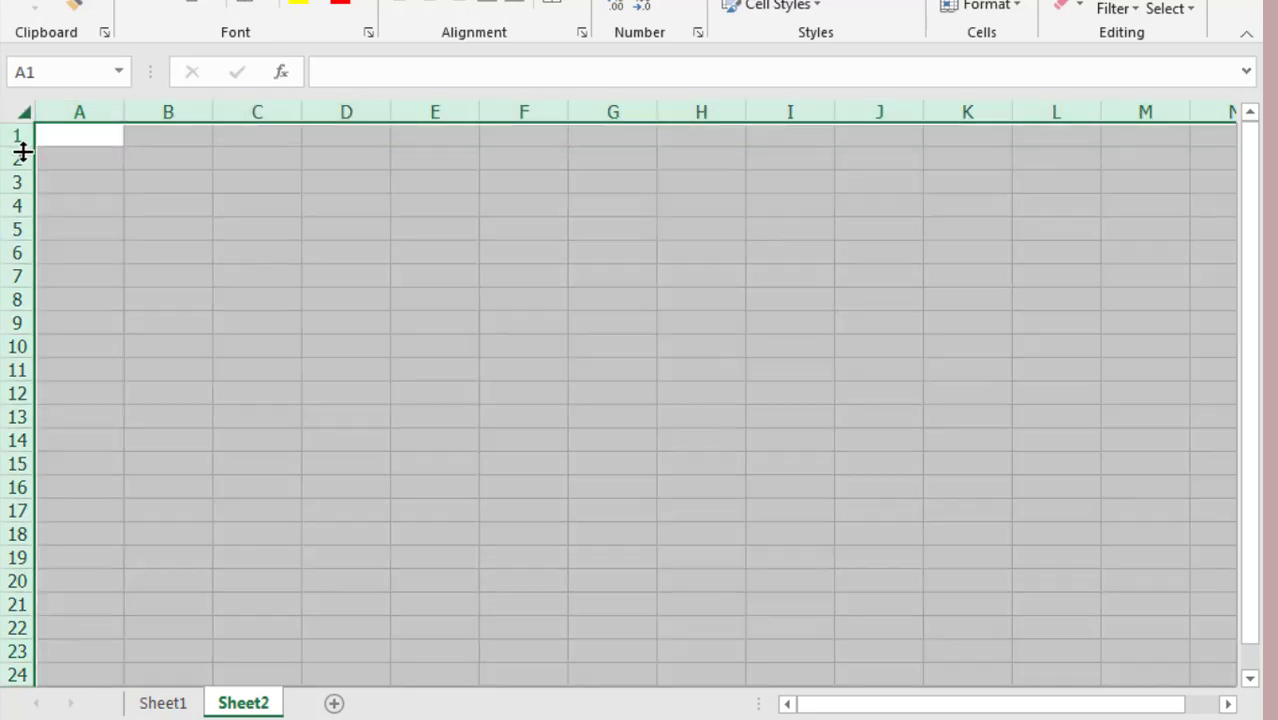
pyautogui.moveTo(20, 147); pyautogui.dragTo(19, 166)
pyautogui.click(103, 151)
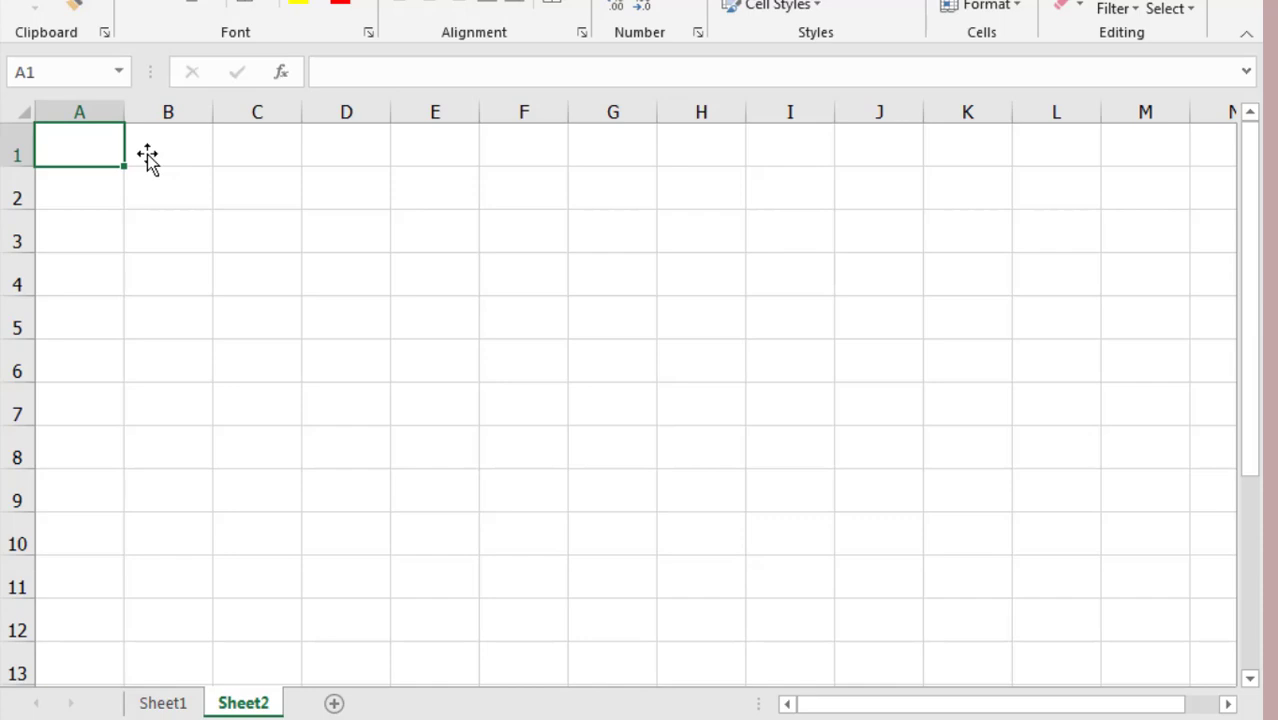
# - Enter '1. คำนวณหานับจำนวนรุ่นที่เป็นตัวเลข' in A1, correcting typos along the way
pyautogui.write('8e')
pyautogui.press('BackSpace')
pyautogui.press('BackSpace')
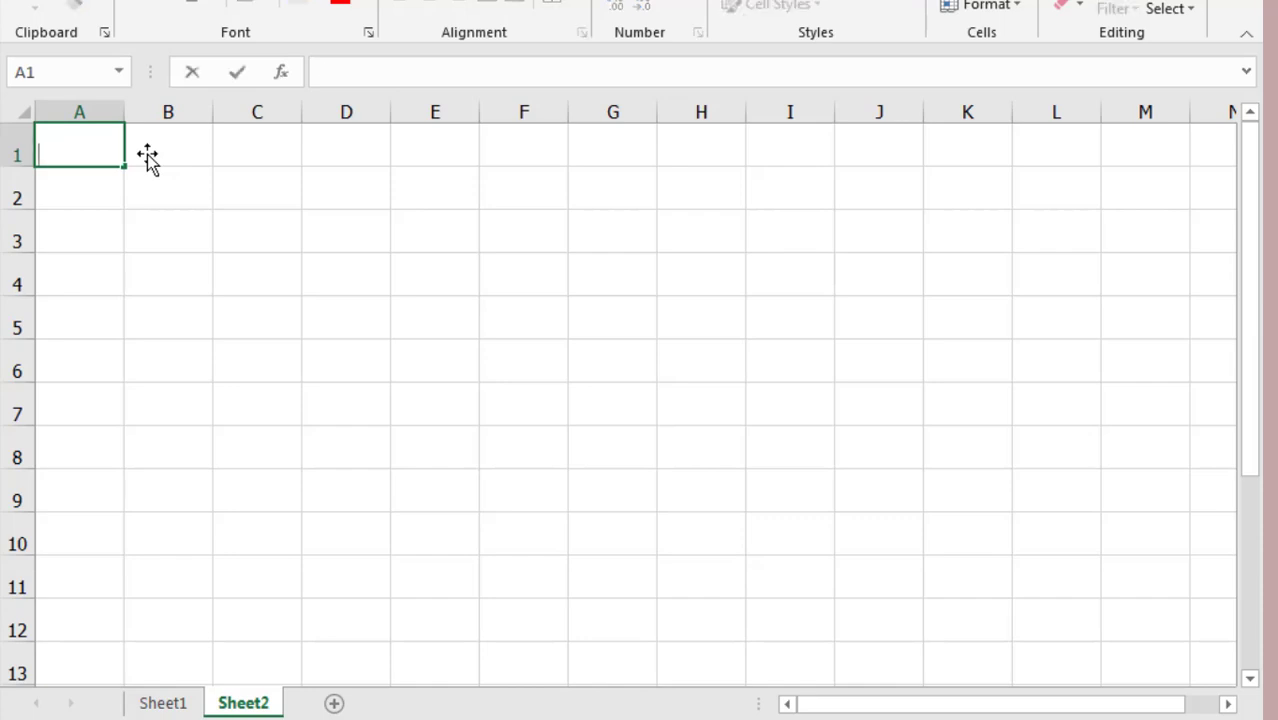
pyautogui.write('1')
pyautogui.press('BackSpace')
pyautogui.write('1.')
pyautogui.write(' 8e')
pyautogui.write('o;o')
pyautogui.press('BackSpace')
pyautogui.press('BackSpace')
pyautogui.press('BackSpace')
pyautogui.press('BackSpace')
pyautogui.press('BackSpace')
pyautogui.write('คำนวณ')
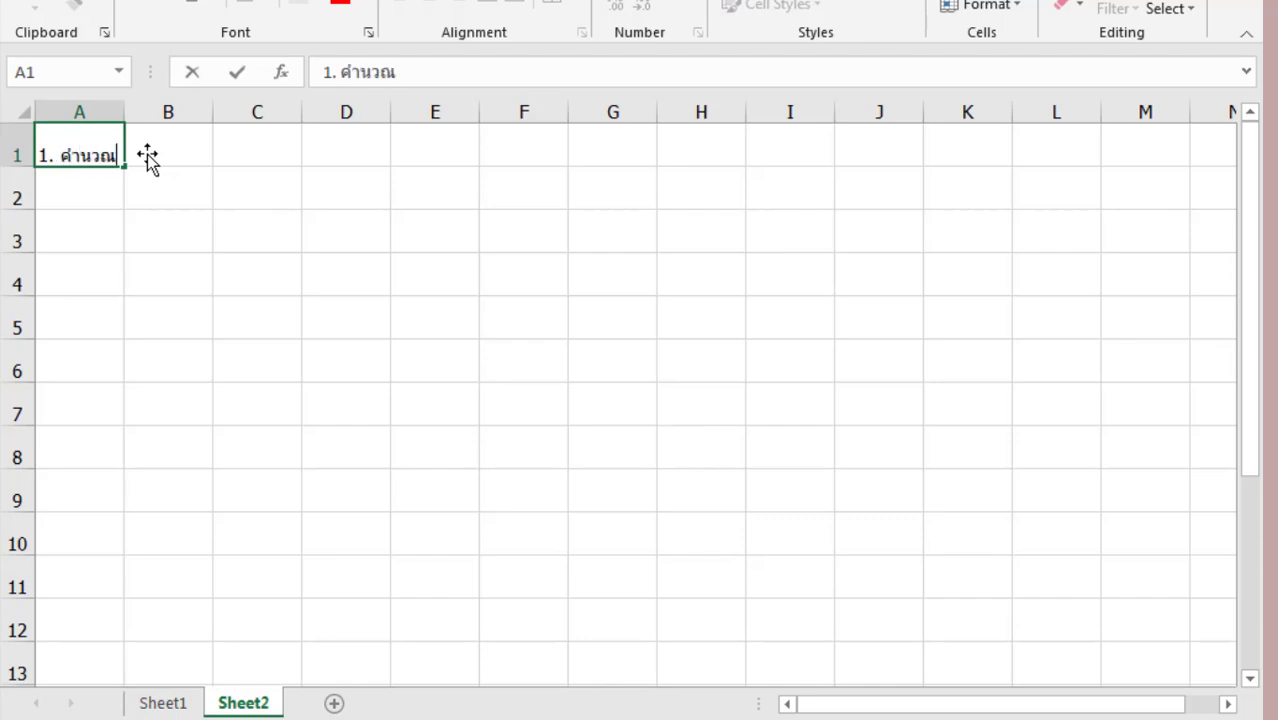
pyautogui.write('หานับ')
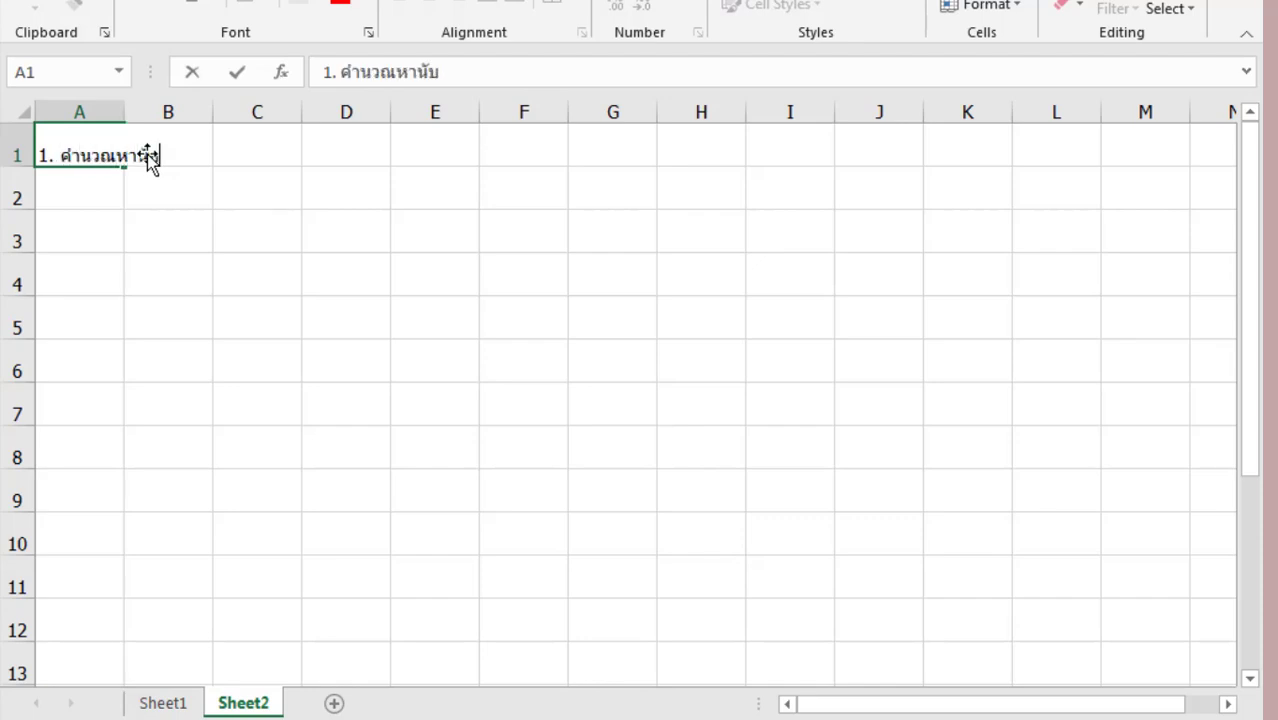
pyautogui.write('ย')
pyautogui.press('BackSpace')
pyautogui.write('ย')
pyautogui.press('BackSpace')
pyautogui.press('BackSpace')
pyautogui.press('BackSpace')
pyautogui.write('นับจ')
pyautogui.write('ำนวนรุ่นที่')
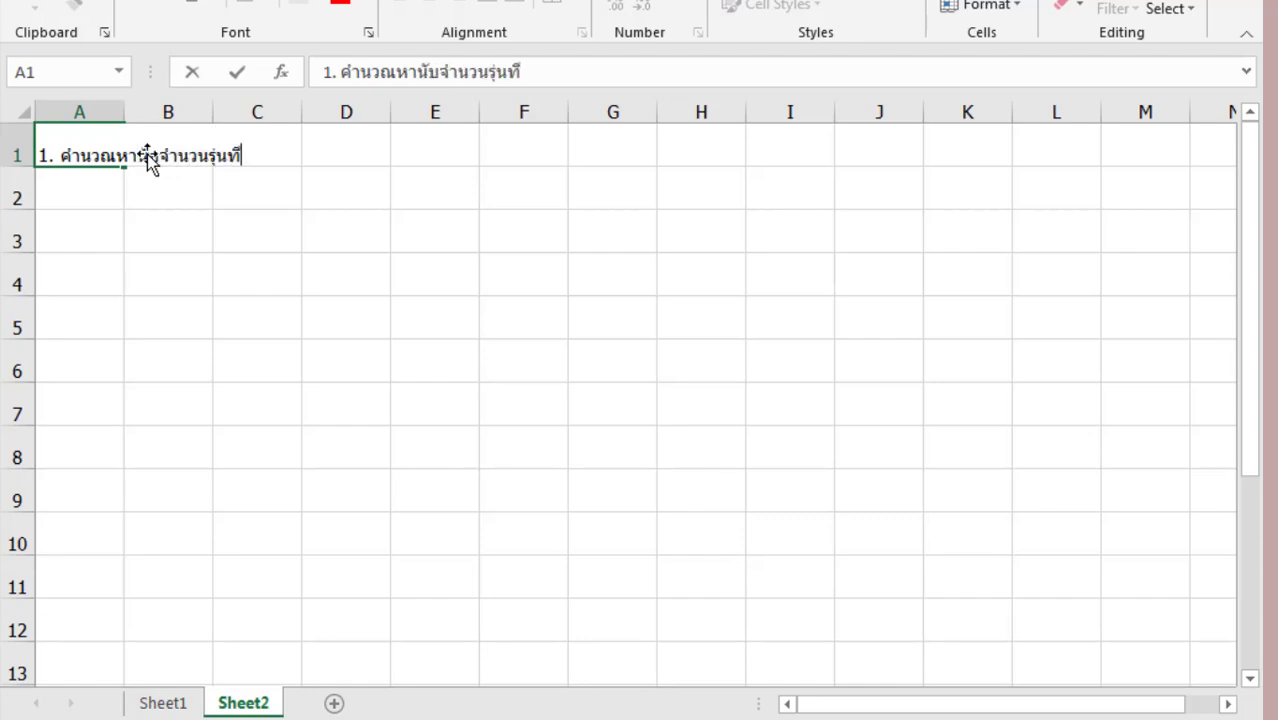
pyautogui.write('เป็นตัวเล')
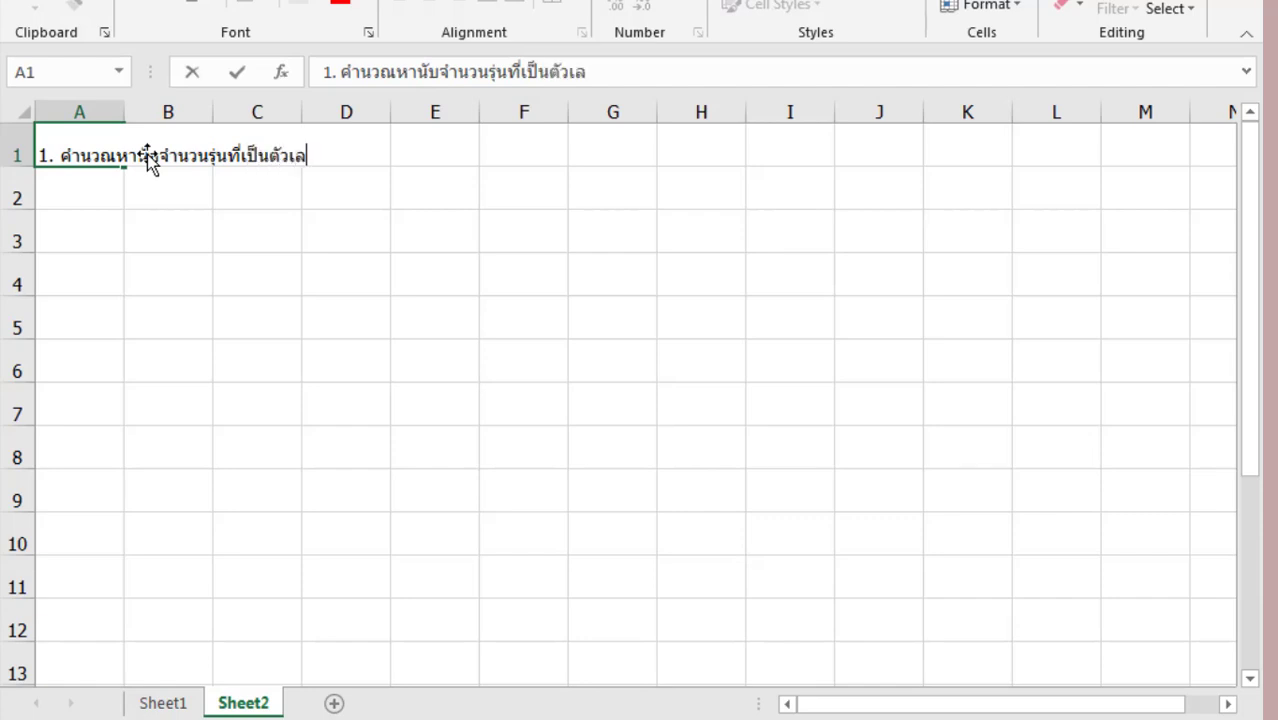
pyautogui.write('ข')
pyautogui.press('Return')
# - Begin question 2 by entering '2.' in A2
pyautogui.write('2')
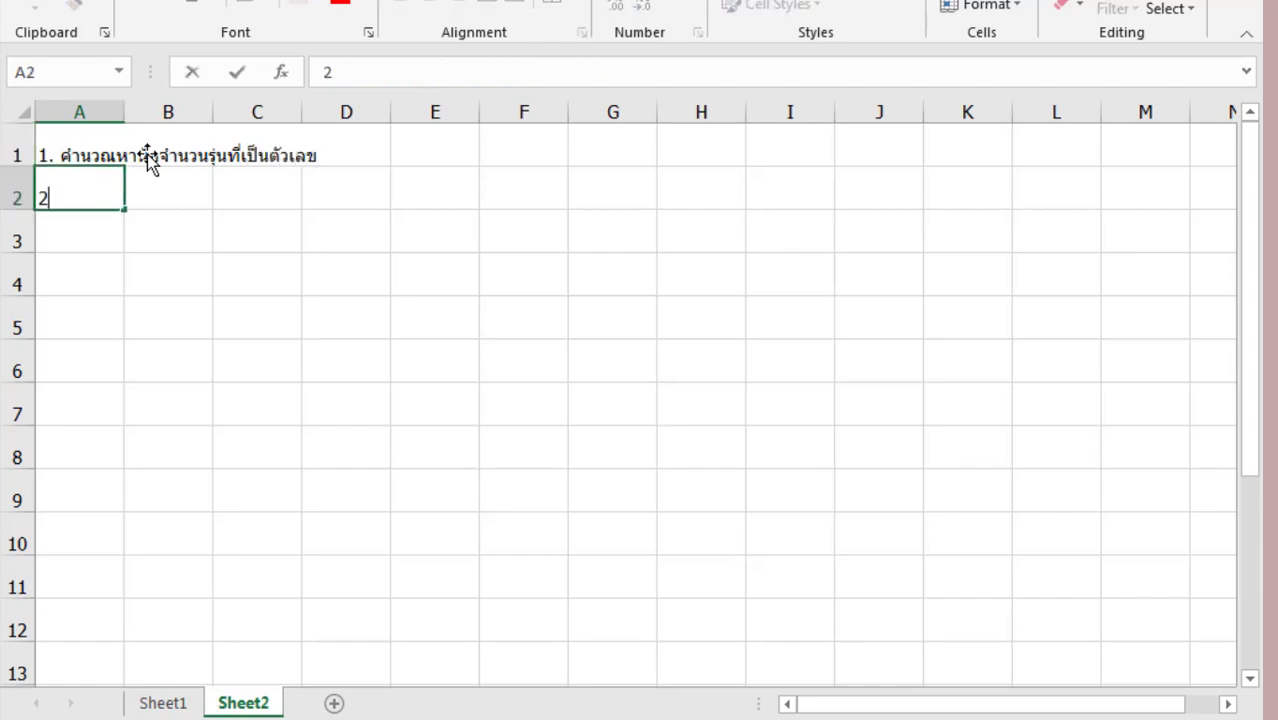
pyautogui.write('. 9')
pyautogui.press('BackSpace')
pyautogui.write('8')
pyautogui.press('BackSpace')
pyautogui.moveTo(1141, 704); pyautogui.dragTo(1145, 704)
# - Zoom the sheet in and put cell A2 into edit mode
pyautogui.click(445, 303)
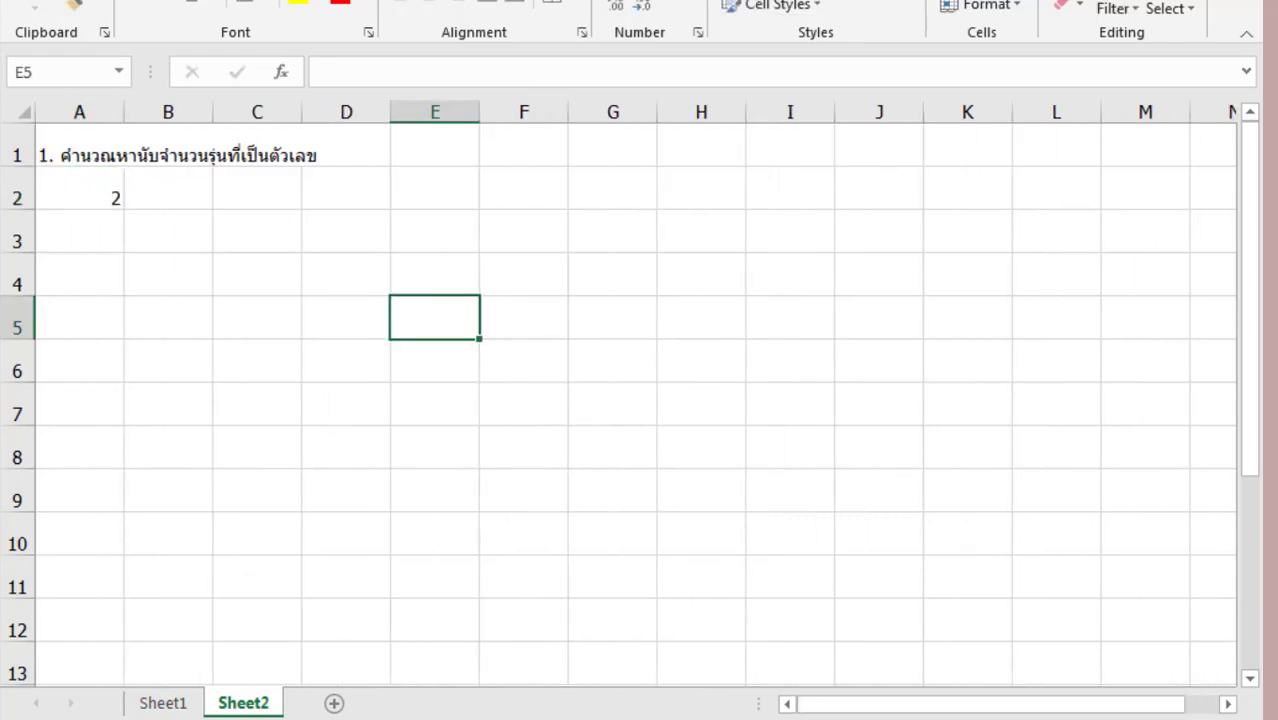
pyautogui.keyDown('ctrl'); pyautogui.scroll(-1, 620, 390); pyautogui.keyUp('ctrl')
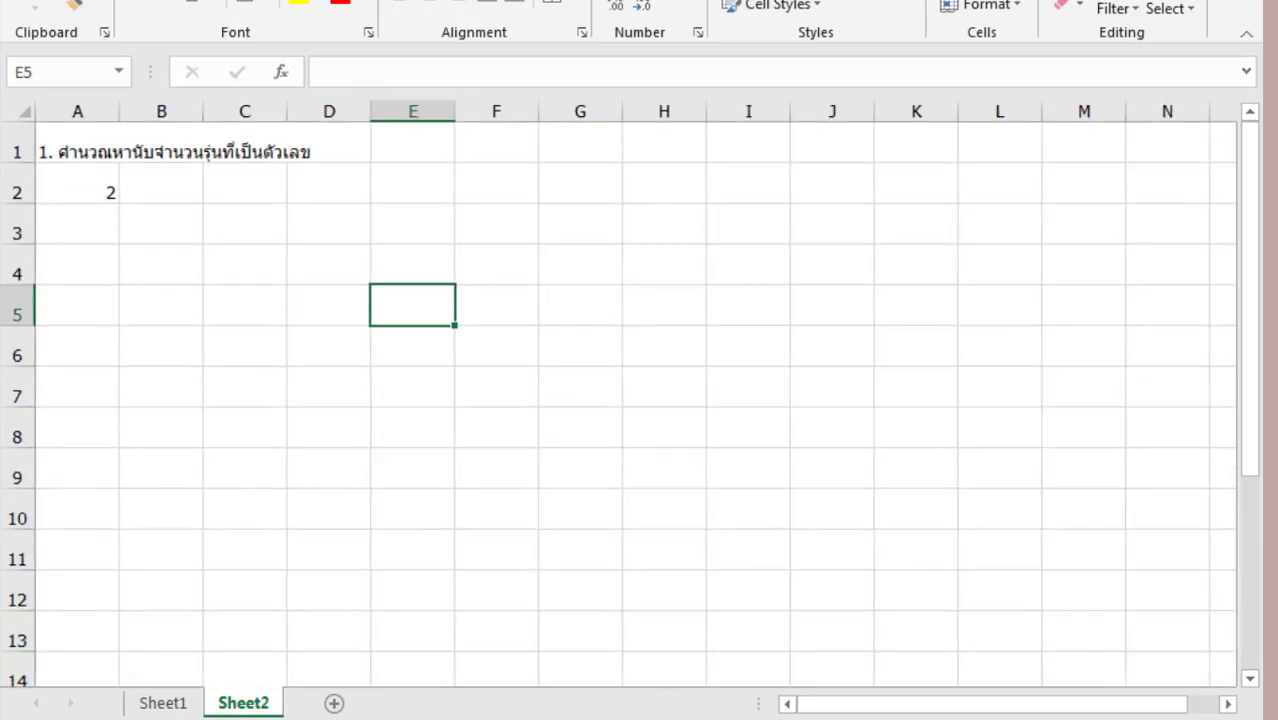
pyautogui.keyDown('ctrl'); pyautogui.scroll(2, 620, 390); pyautogui.keyUp('ctrl')
pyautogui.keyDown('ctrl'); pyautogui.scroll(2, 620, 390); pyautogui.keyUp('ctrl')
pyautogui.keyDown('ctrl'); pyautogui.scroll(-3, 620, 390); pyautogui.keyUp('ctrl')
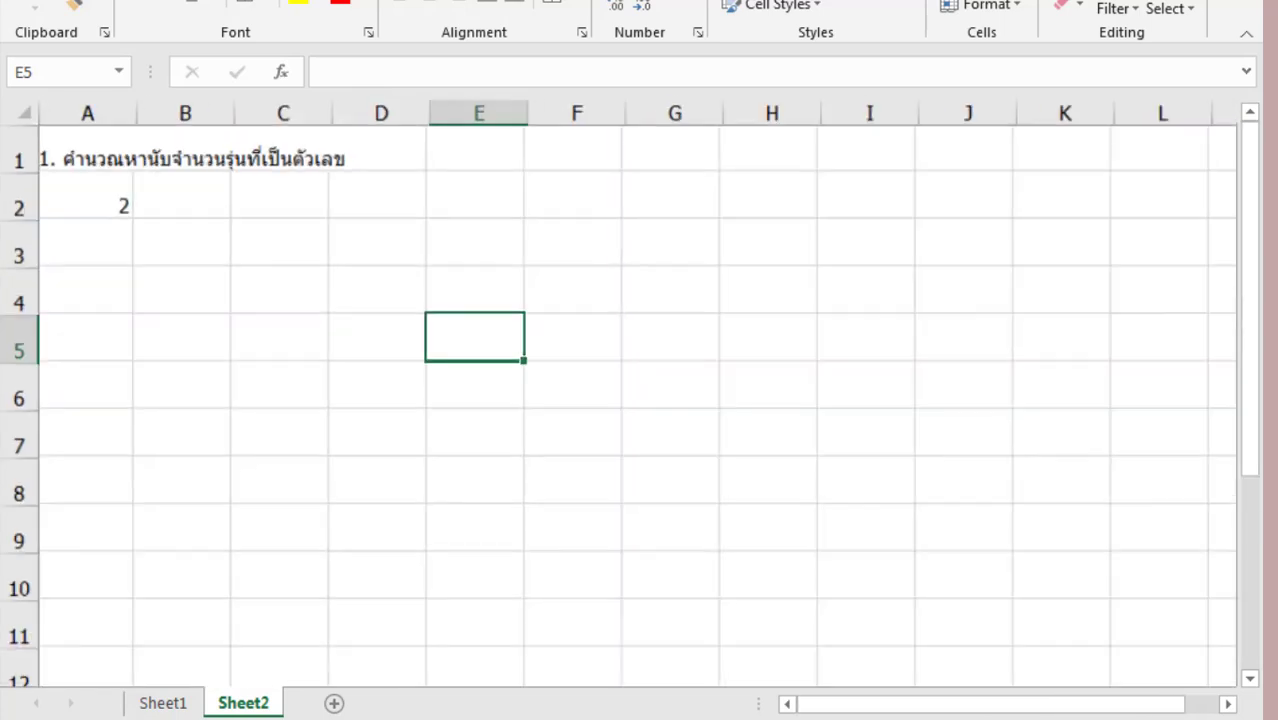
pyautogui.keyDown('ctrl'); pyautogui.scroll(-1, 620, 390); pyautogui.keyUp('ctrl')
pyautogui.keyDown('ctrl'); pyautogui.scroll(2, 614, 549); pyautogui.keyUp('ctrl')
pyautogui.keyDown('ctrl'); pyautogui.scroll(2, 614, 549); pyautogui.keyUp('ctrl')
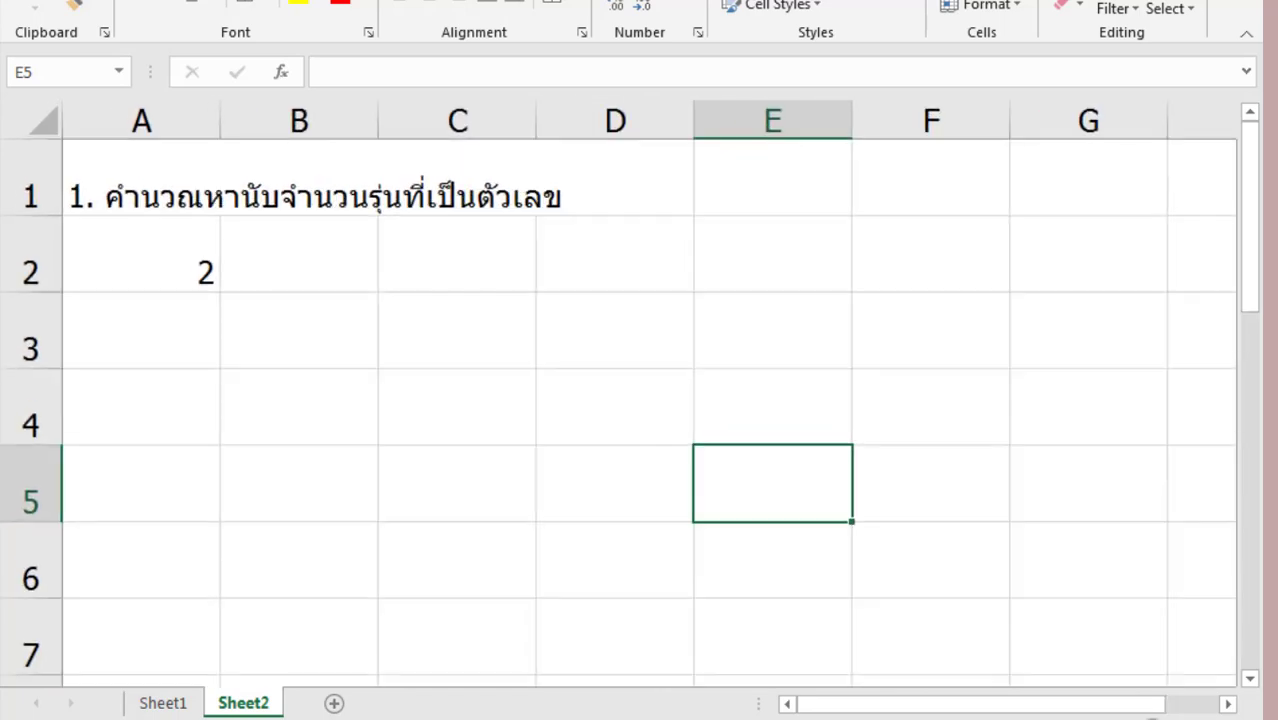
pyautogui.keyDown('ctrl'); pyautogui.scroll(2, 614, 549); pyautogui.keyUp('ctrl')
pyautogui.click(230, 301)
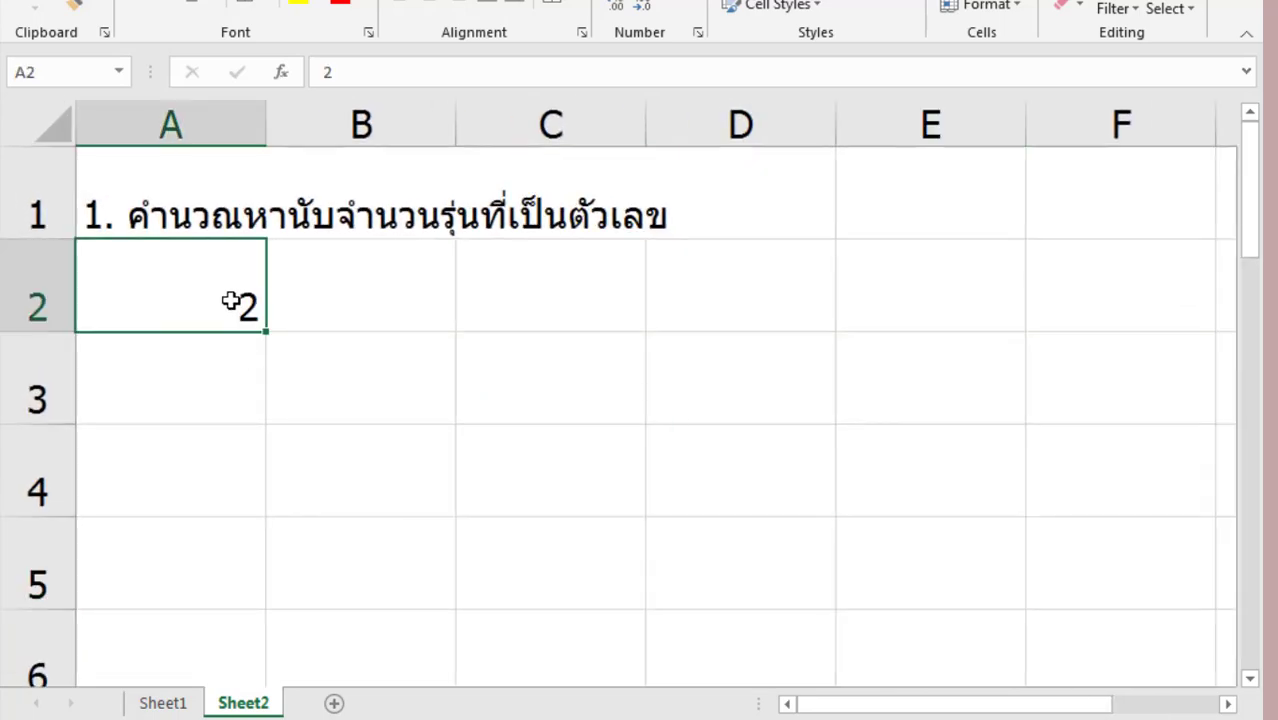
pyautogui.doubleClick(230, 301)
# - Complete A2 as '2. คำนวณหานับจำนวนรถยนต์ที่มีเงินดาวน์', fixing typos
pyautogui.write('. 8e')
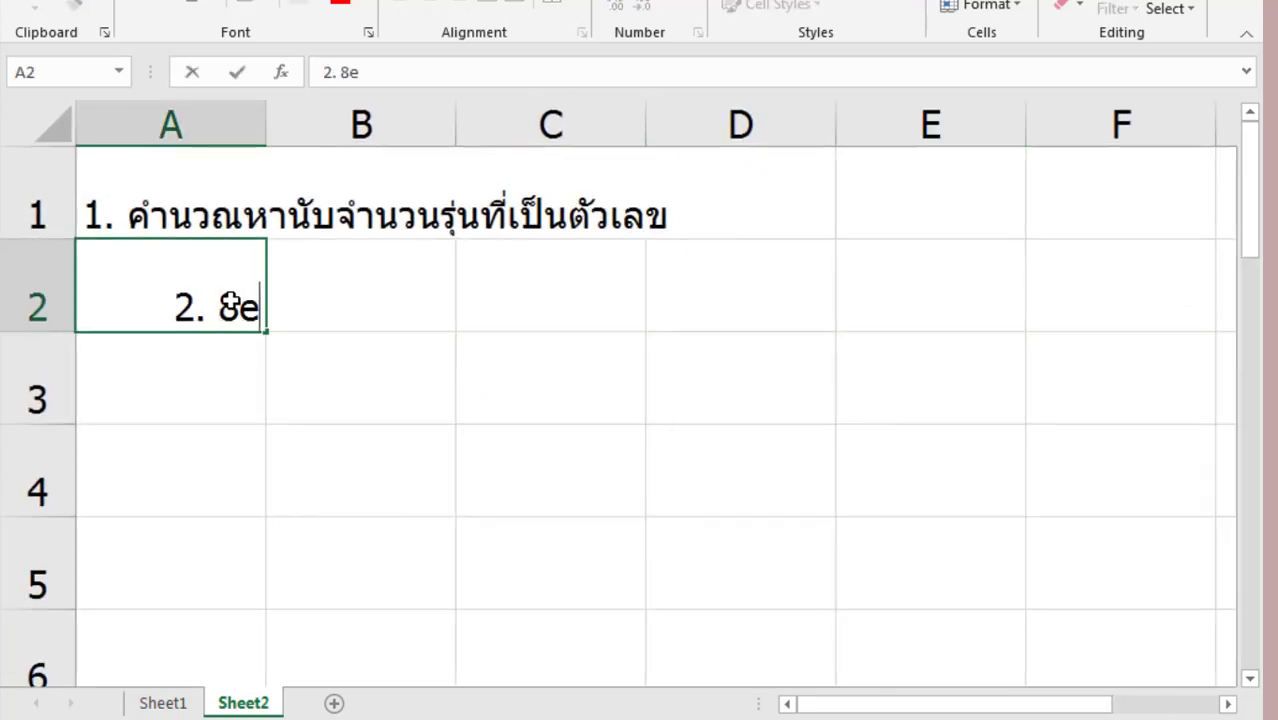
pyautogui.press('BackSpace')
pyautogui.press('BackSpace')
pyautogui.write('คำนวน')
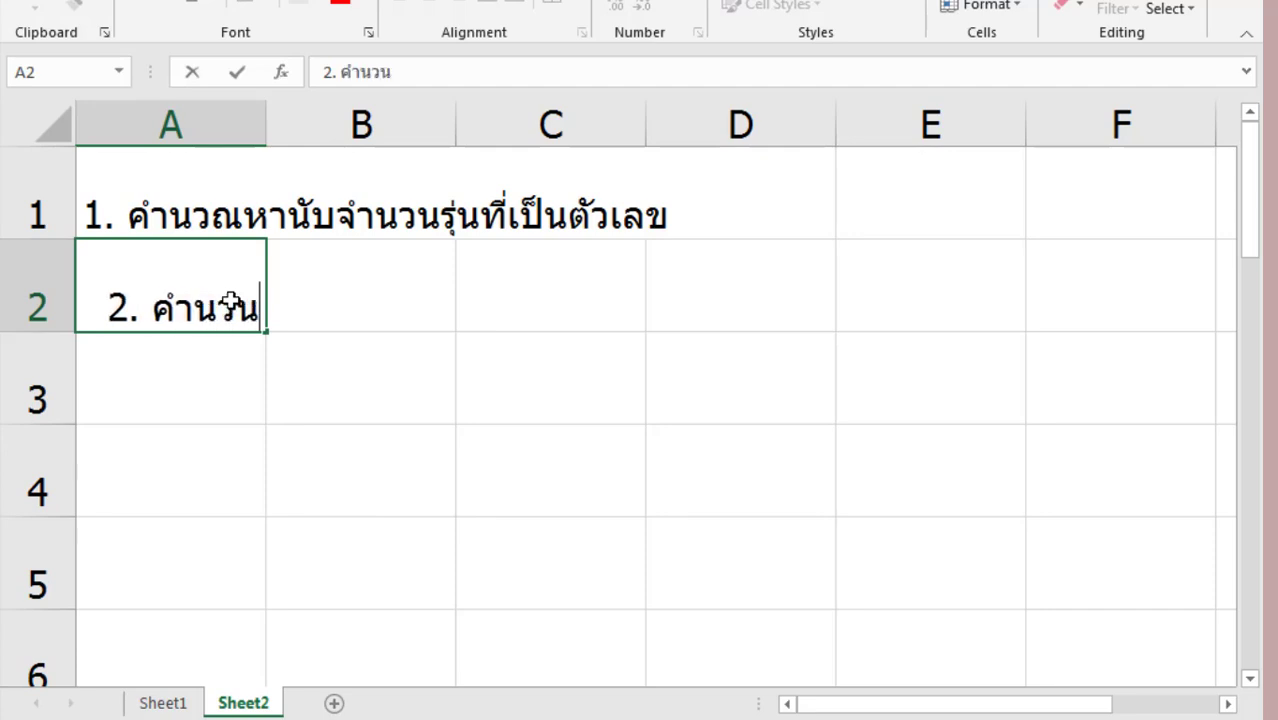
pyautogui.press('BackSpace')
pyautogui.write('ณห')
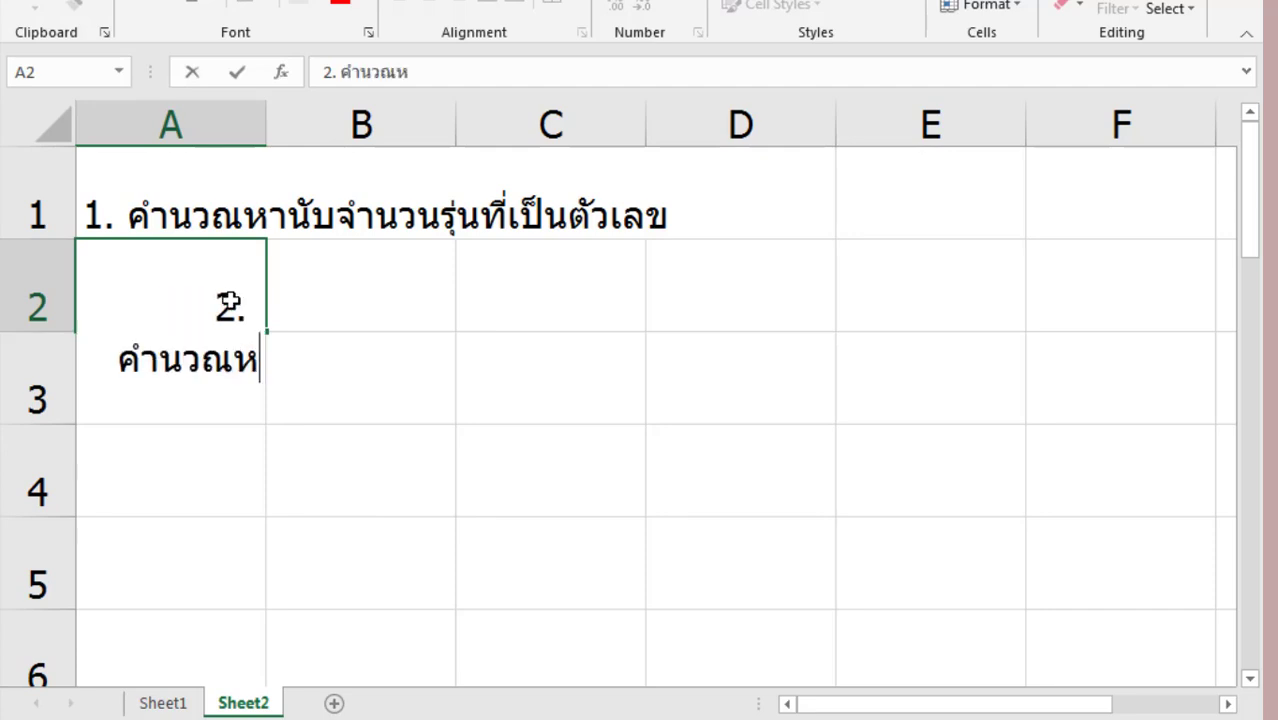
pyautogui.write('า')
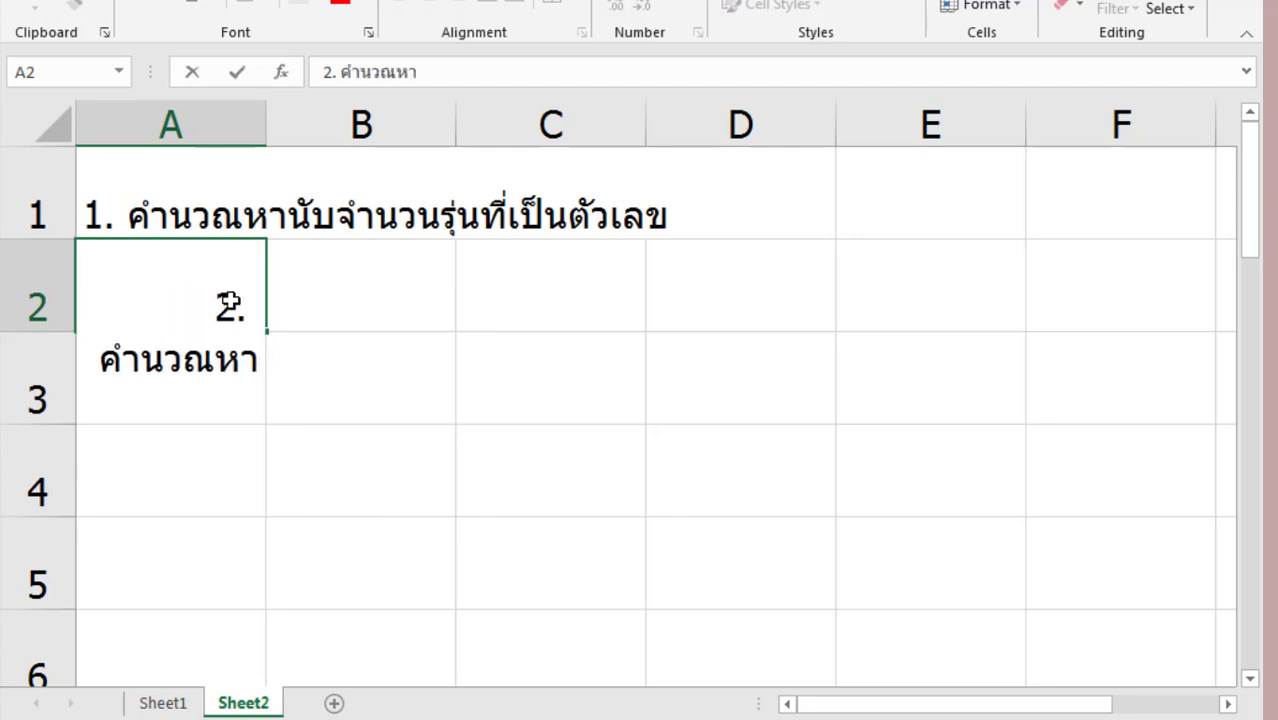
pyautogui.write('น')
pyautogui.write('ับจำ')
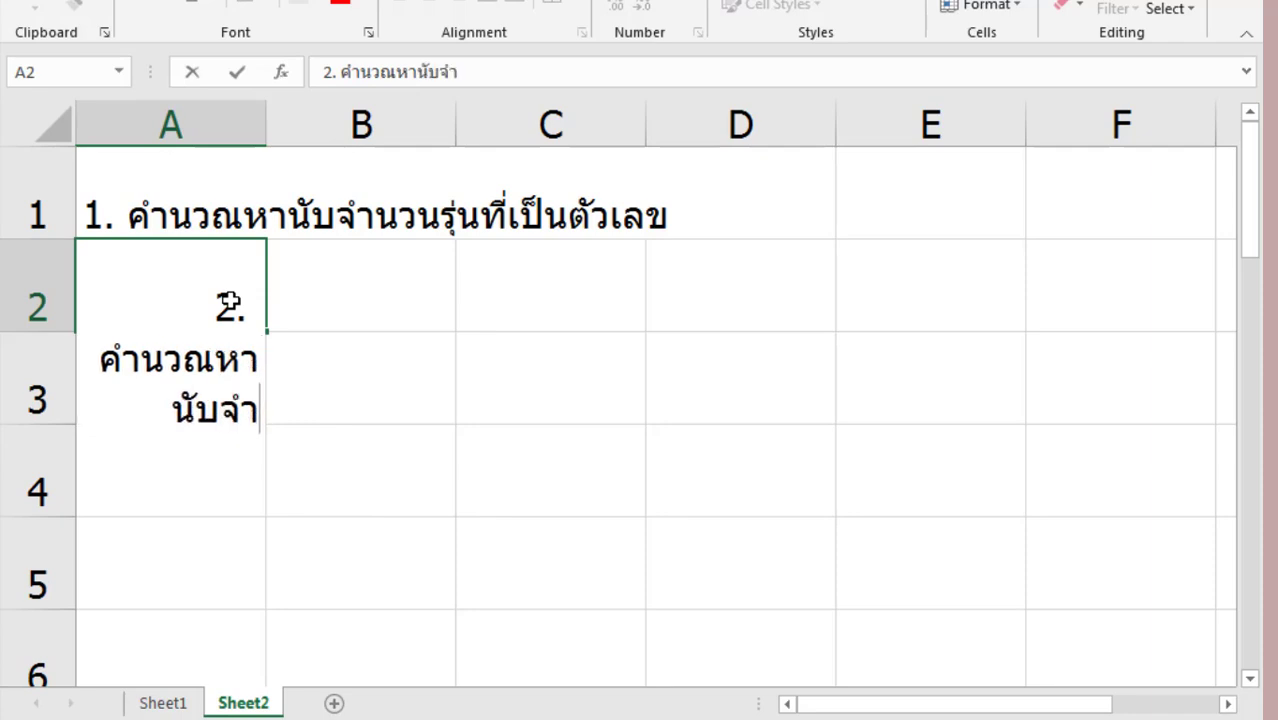
pyautogui.write('นวน')
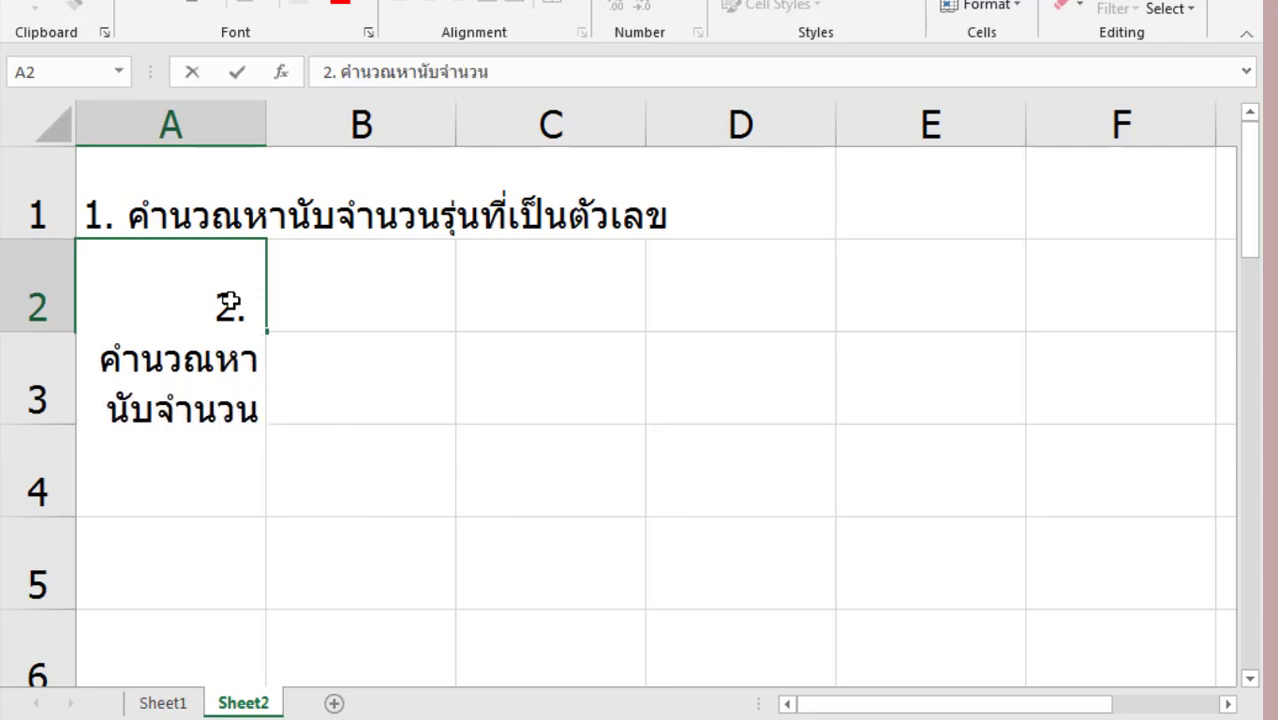
pyautogui.write('รถ')
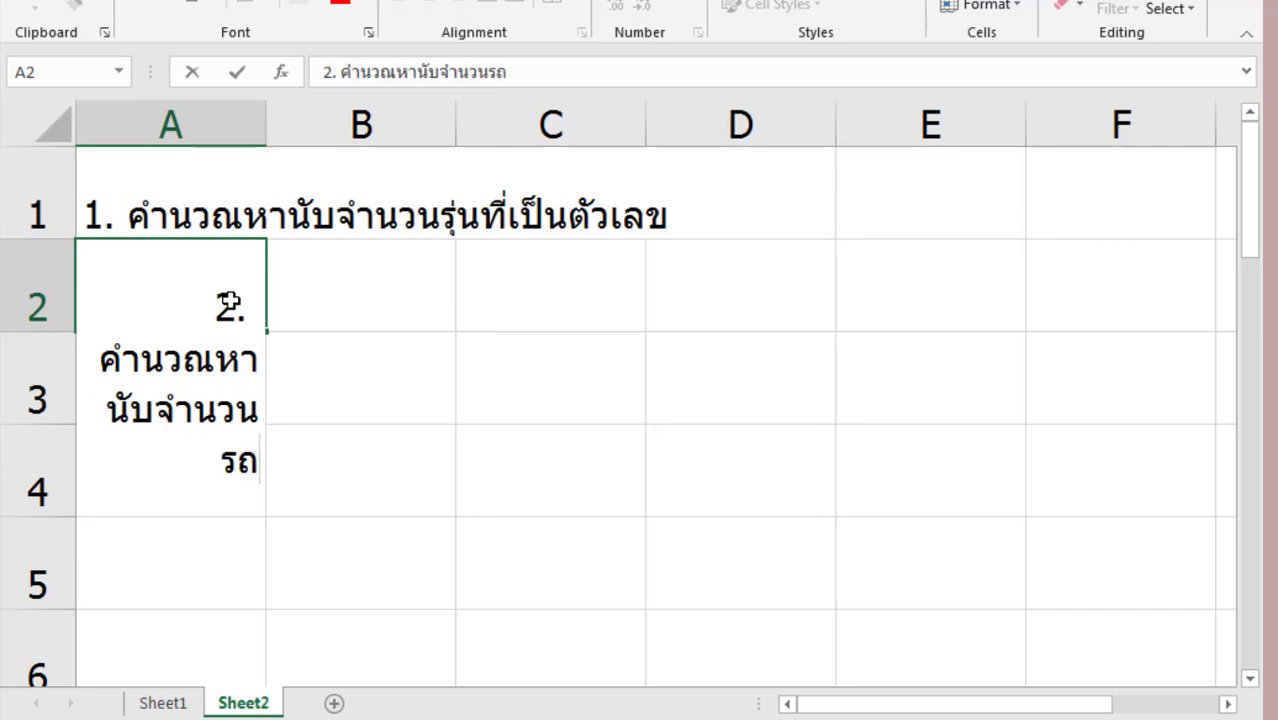
pyautogui.write('ยนต์')
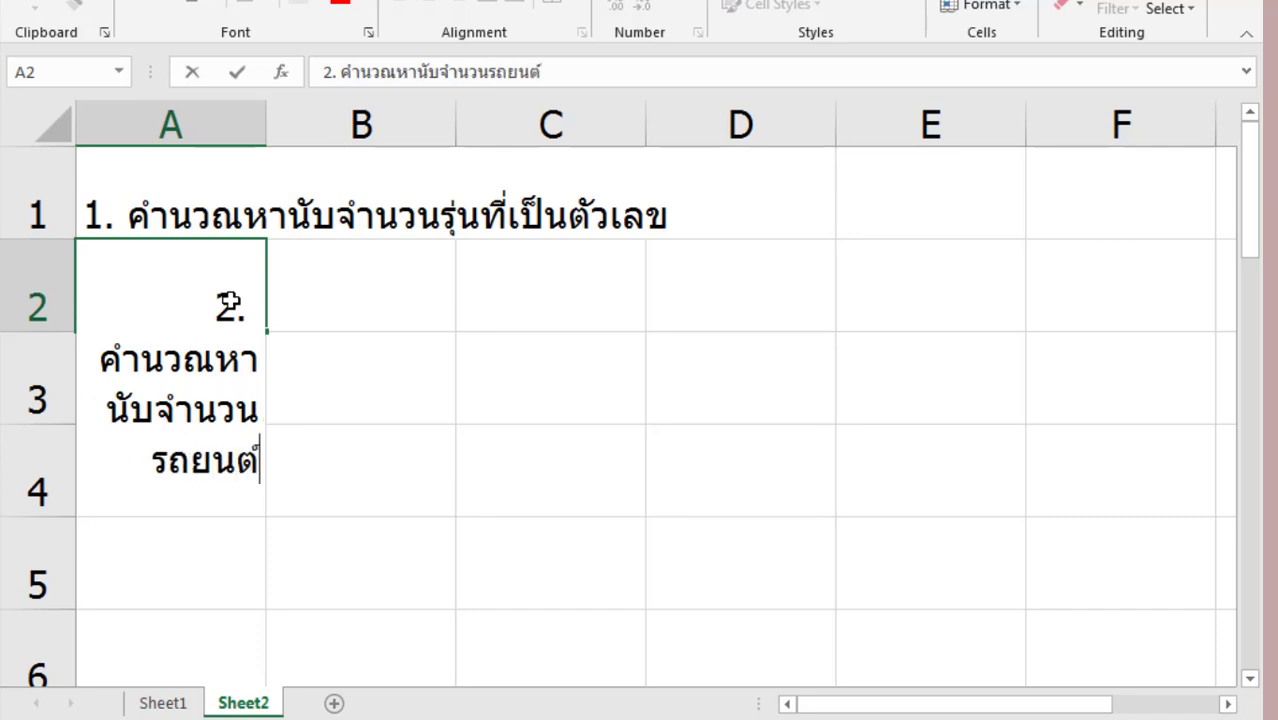
pyautogui.write('ที่มีเงน')
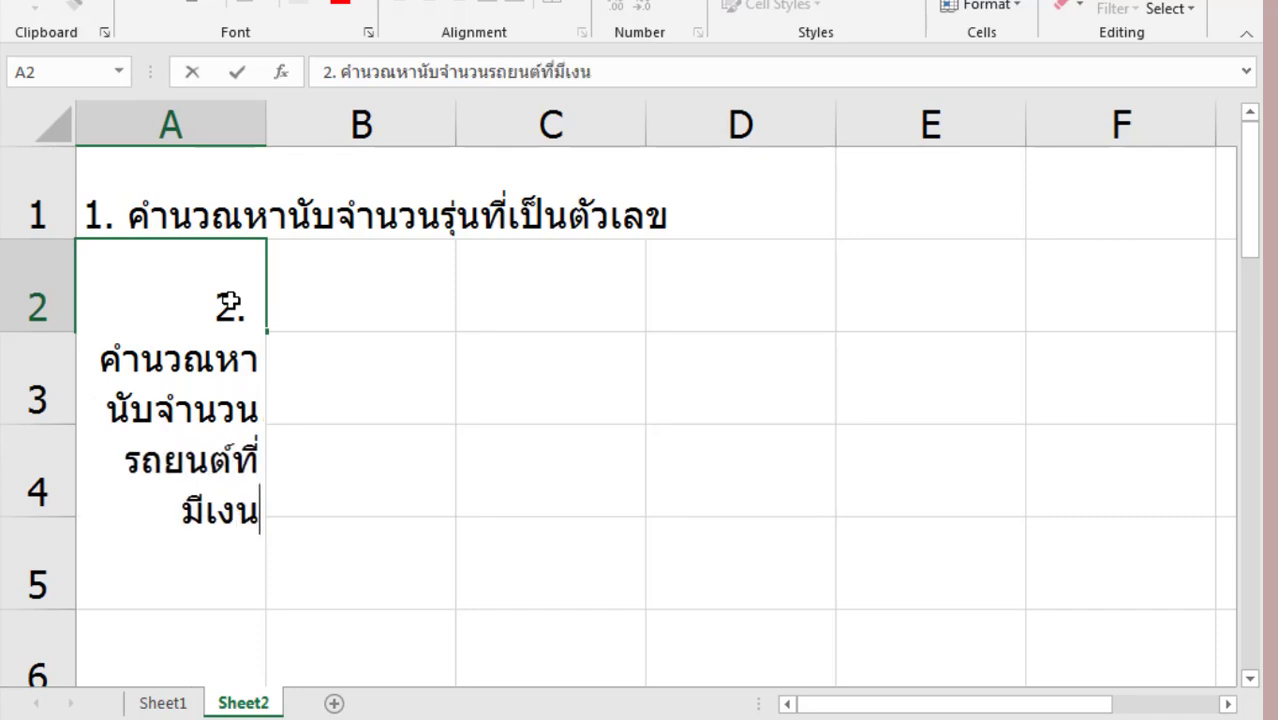
pyautogui.write('ดา')
pyautogui.press('BackSpace')
pyautogui.press('BackSpace')
pyautogui.press('BackSpace')
pyautogui.write('ิน')
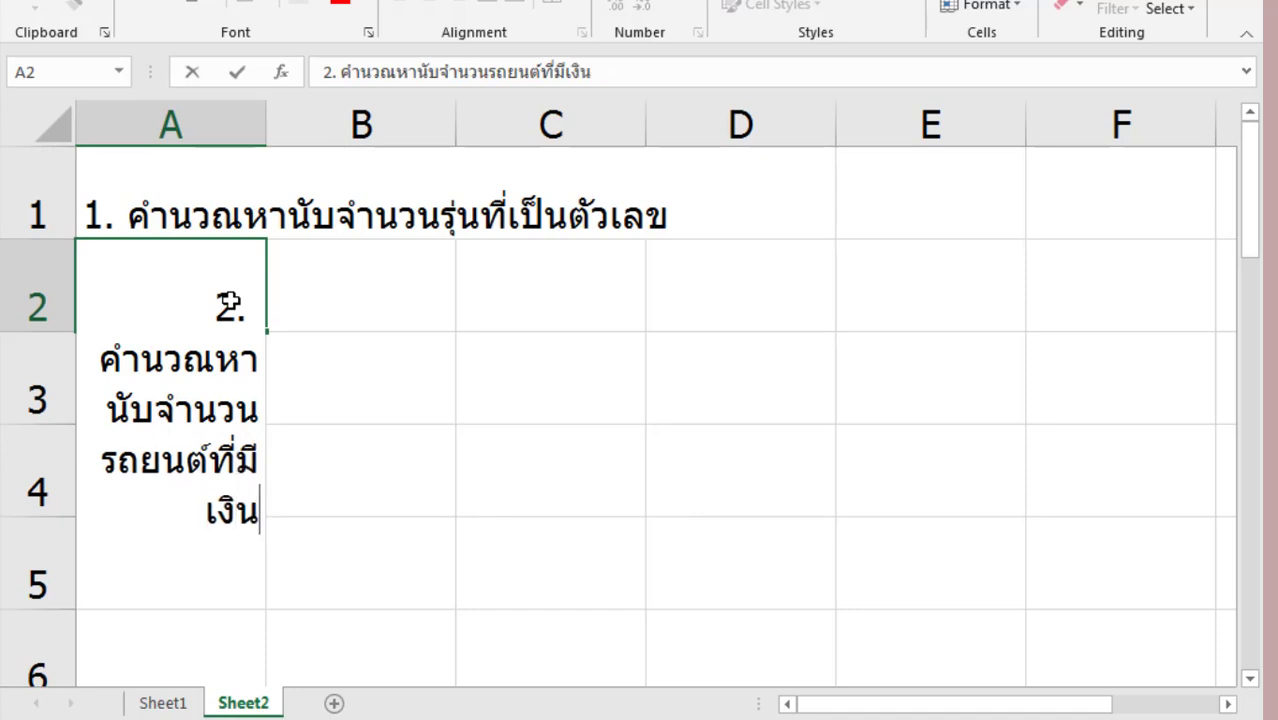
pyautogui.write('ดาวน์')
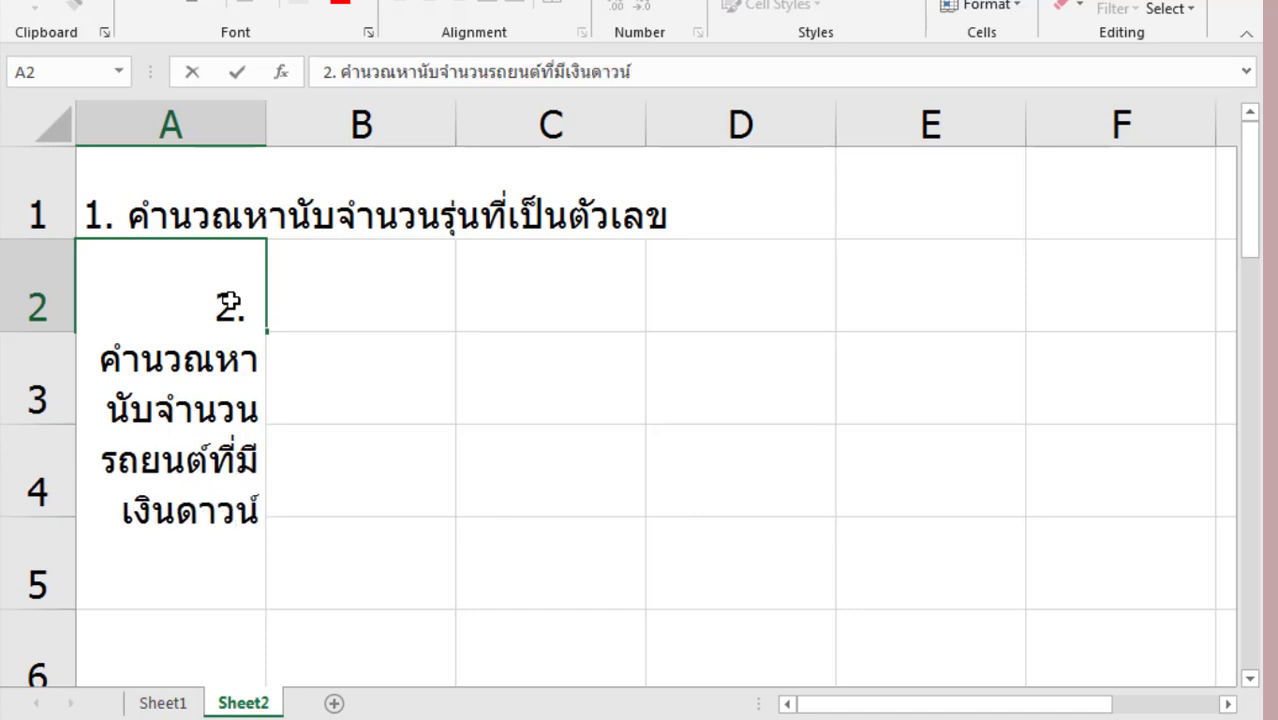
pyautogui.press('Return')
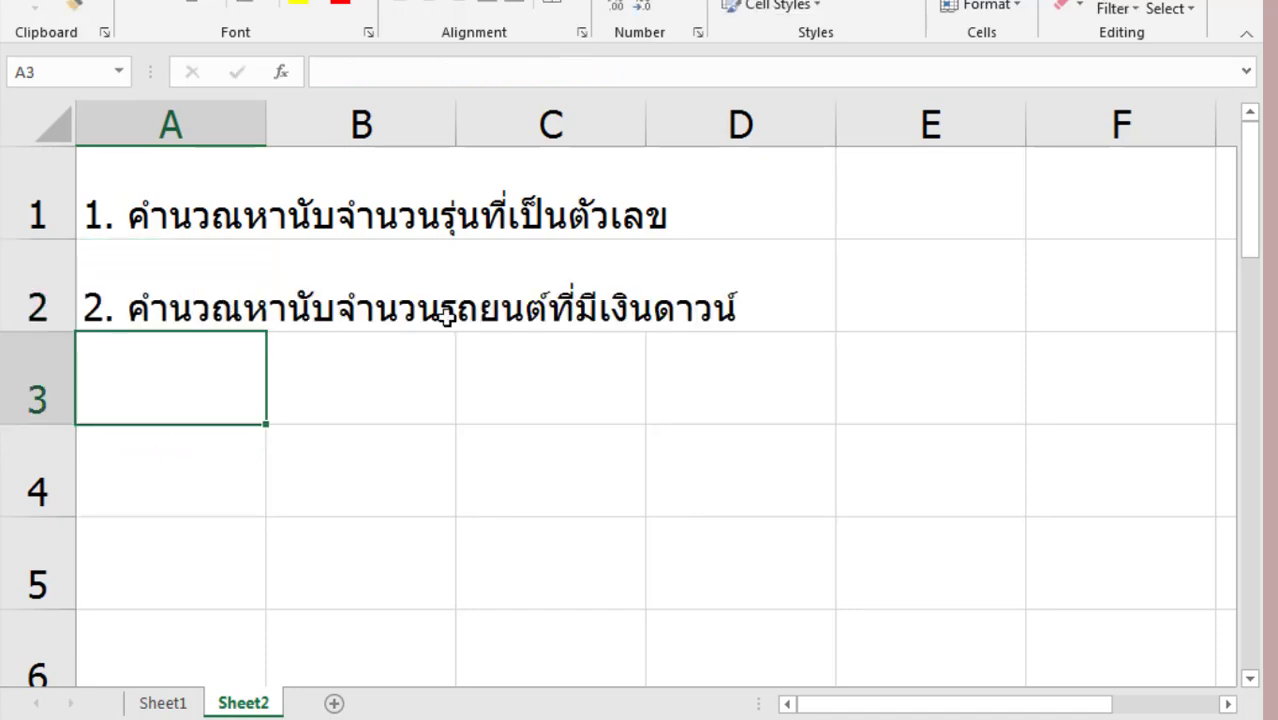
# - Enter question 3, '3. คำนวณหานับจำนวนรถยนต์ยี่ห้อโตโยต้า', in A3
pyautogui.write('-')
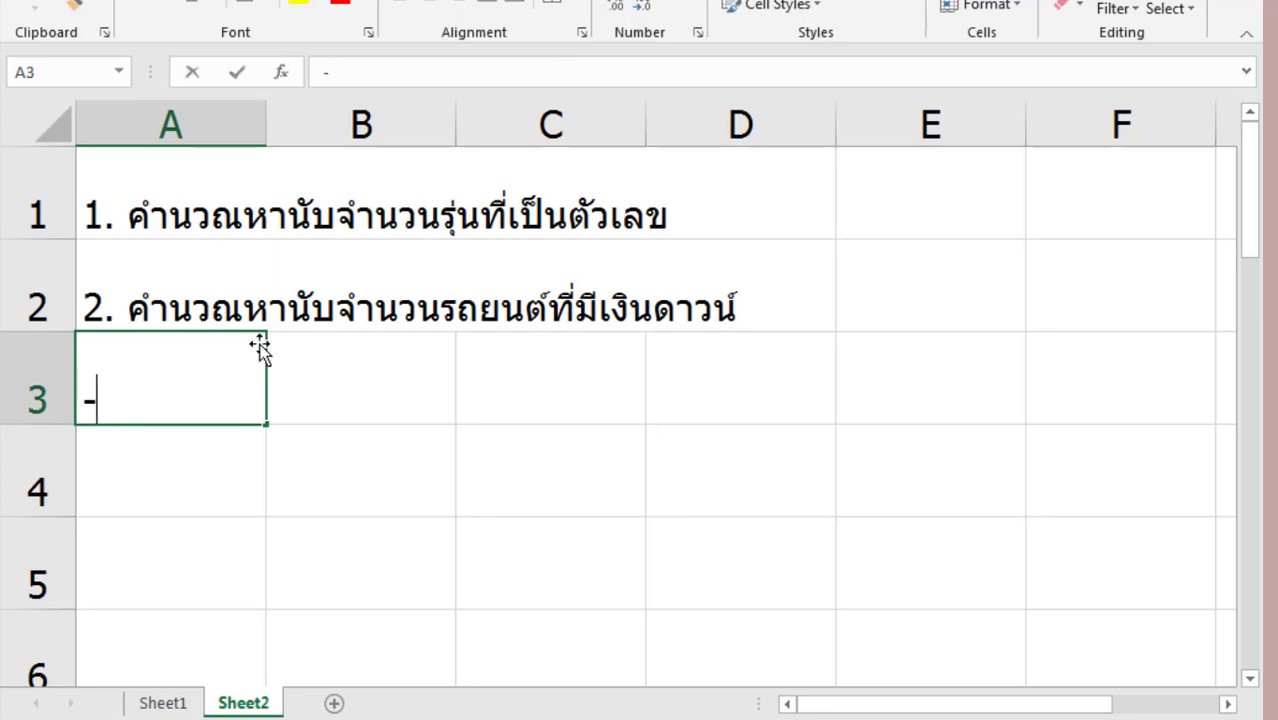
pyautogui.press('BackSpace')
pyautogui.write('3. ')
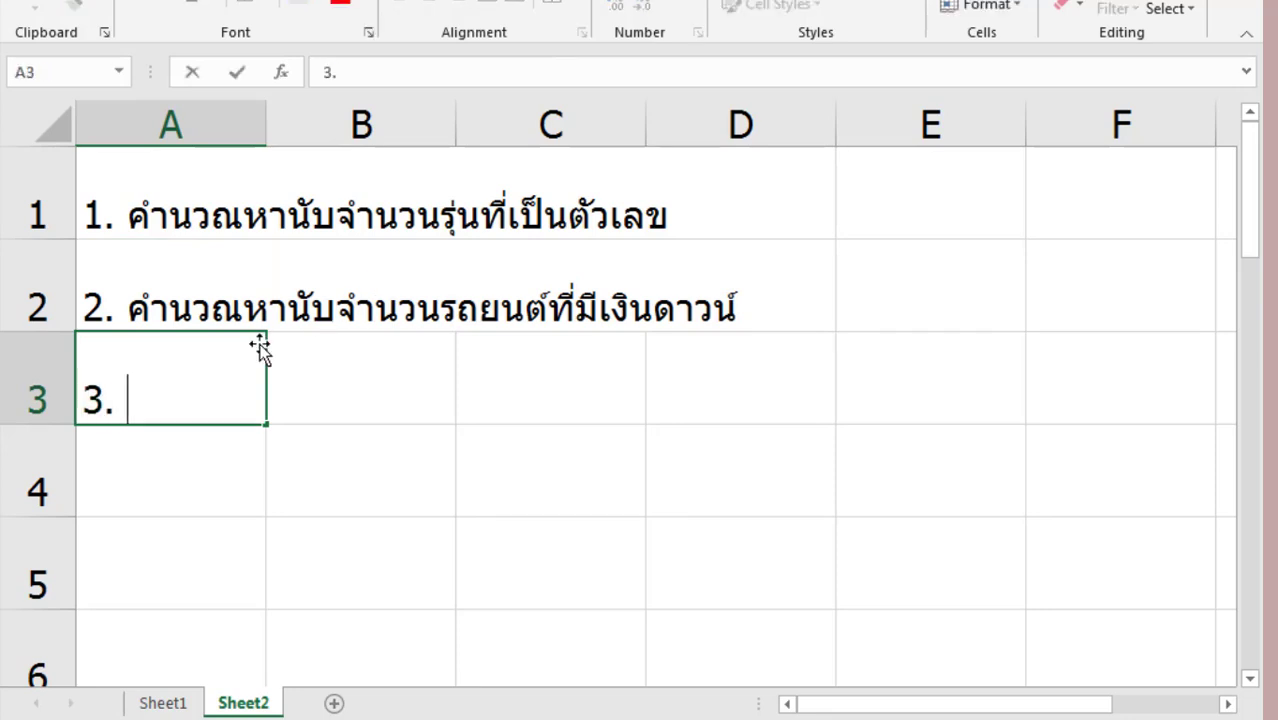
pyautogui.write('คำน')
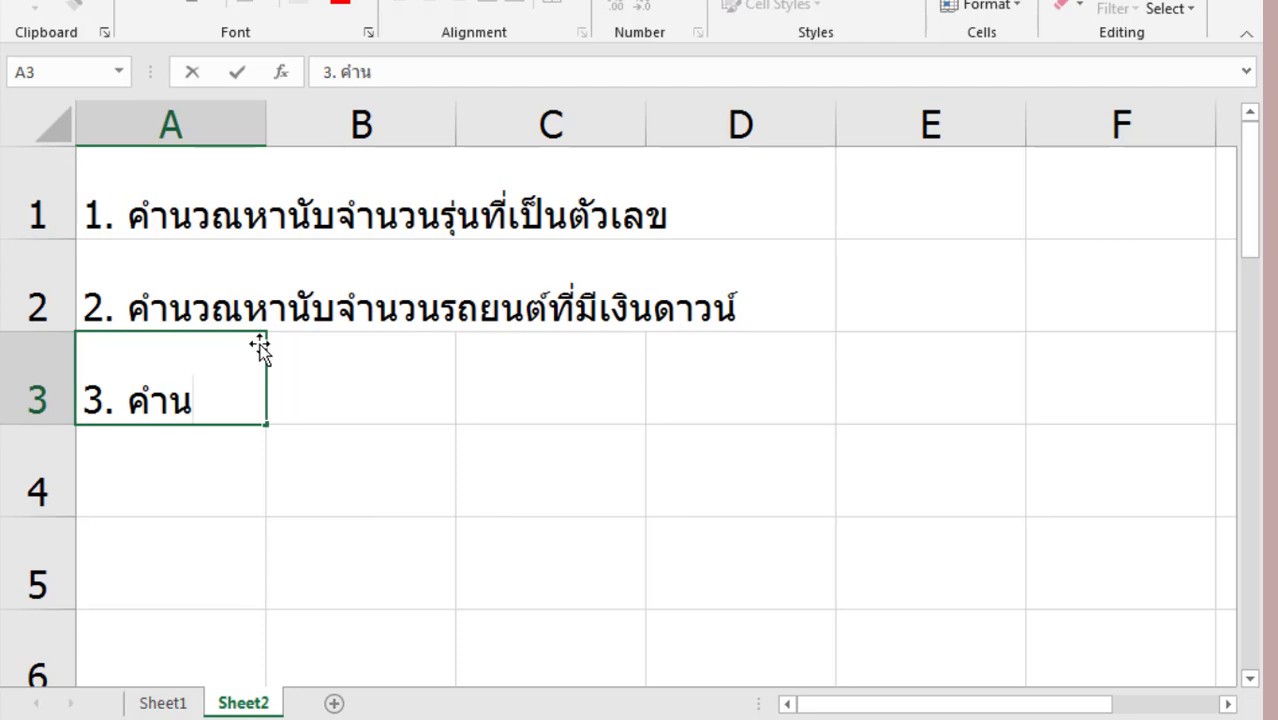
pyautogui.write('วณหา')
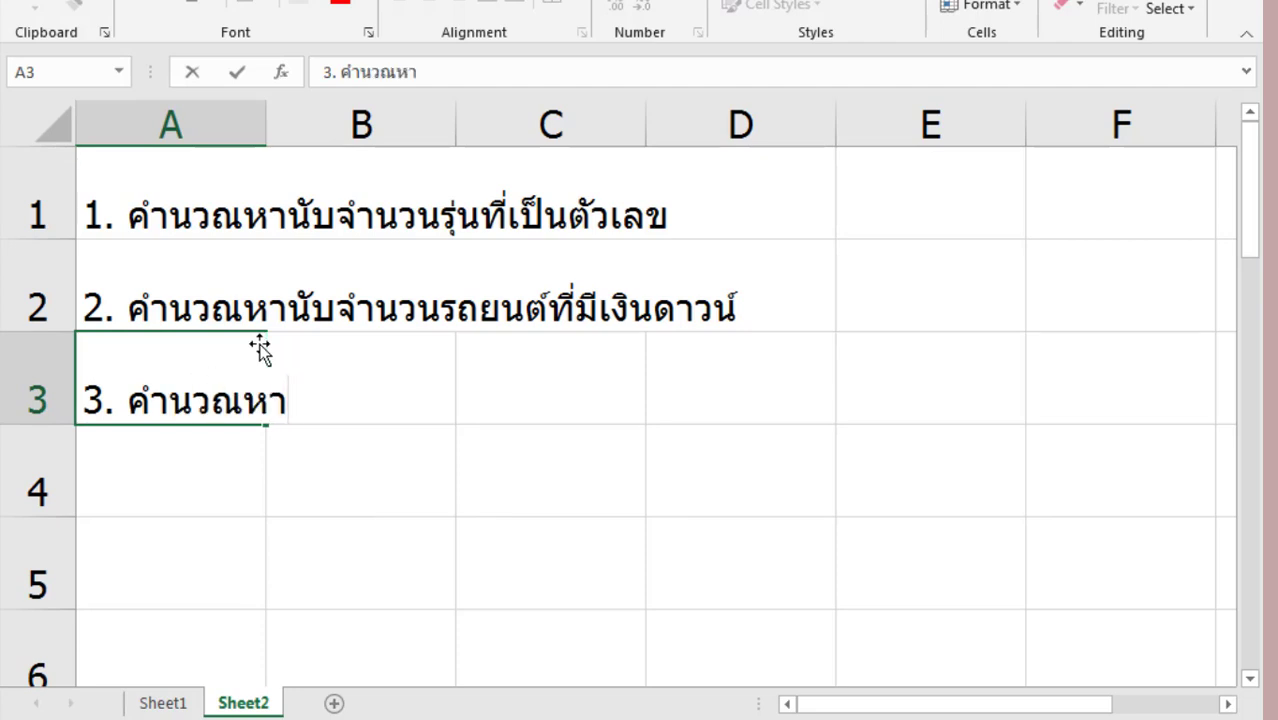
pyautogui.write('นับ้าน')
pyautogui.press('BackSpace')
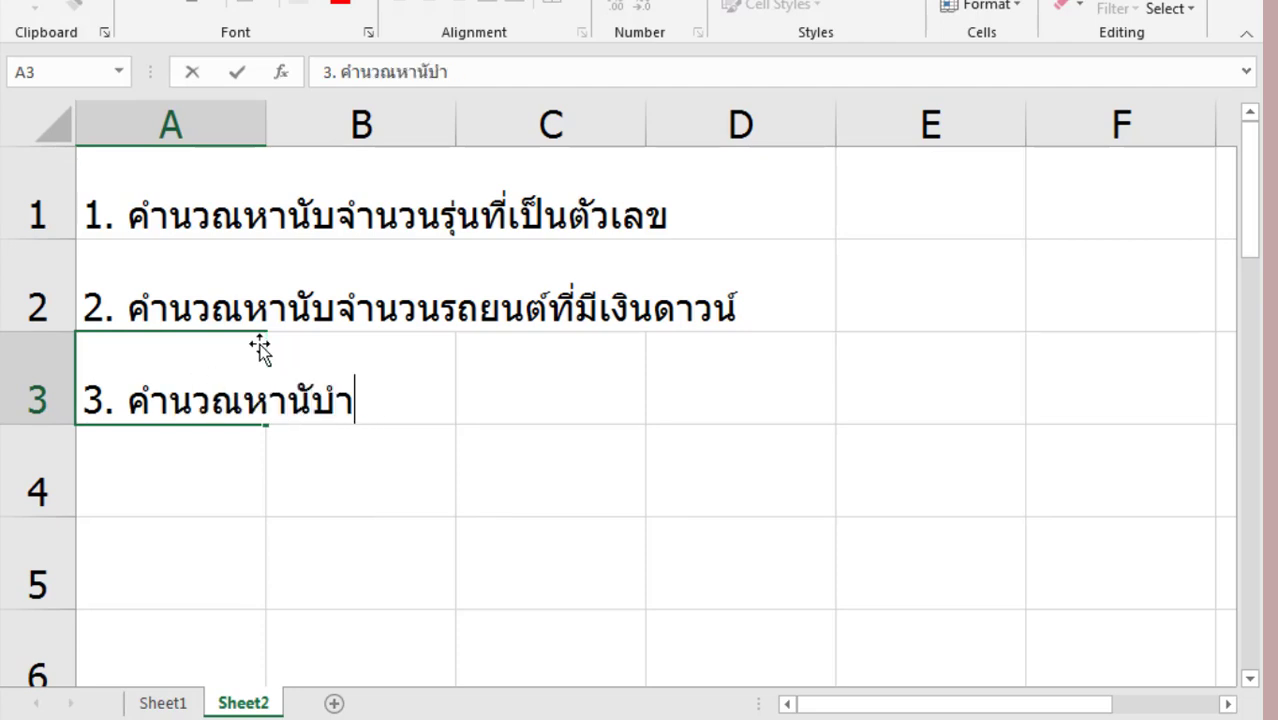
pyautogui.press('BackSpace')
pyautogui.press('BackSpace')
pyautogui.press('BackSpace')
pyautogui.write('บจำน')
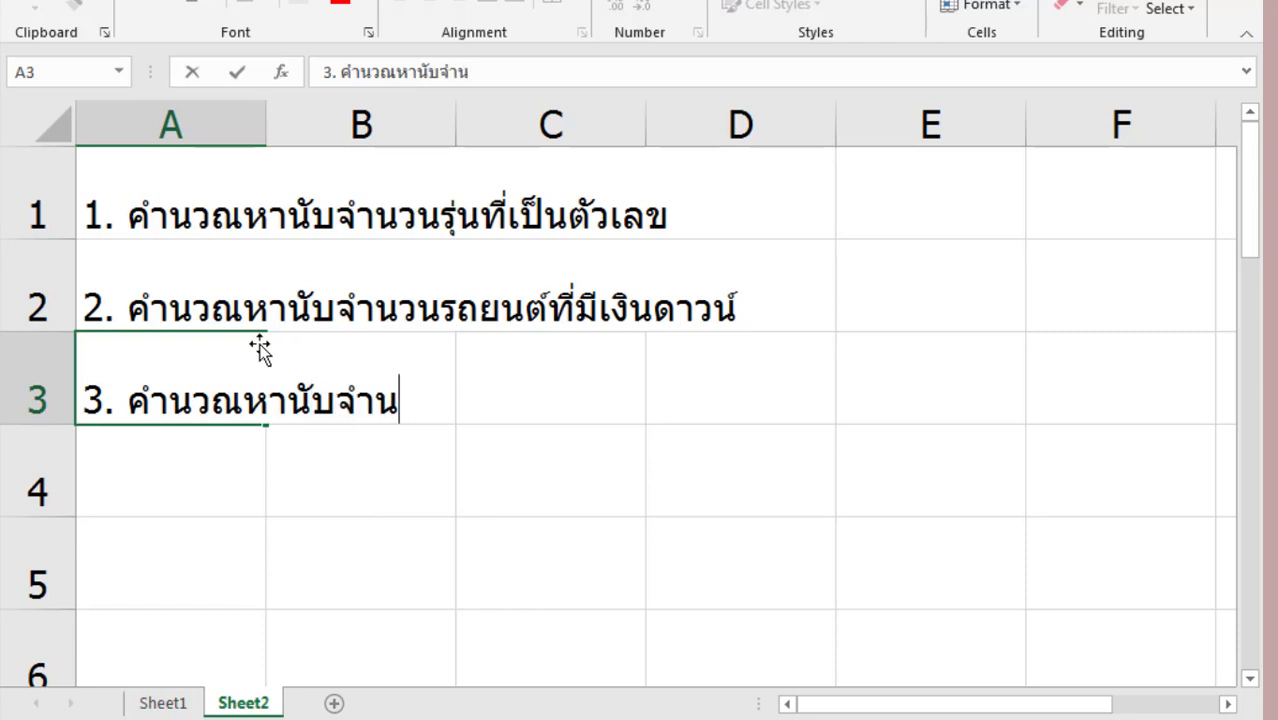
pyautogui.write('วนรถยนต์')
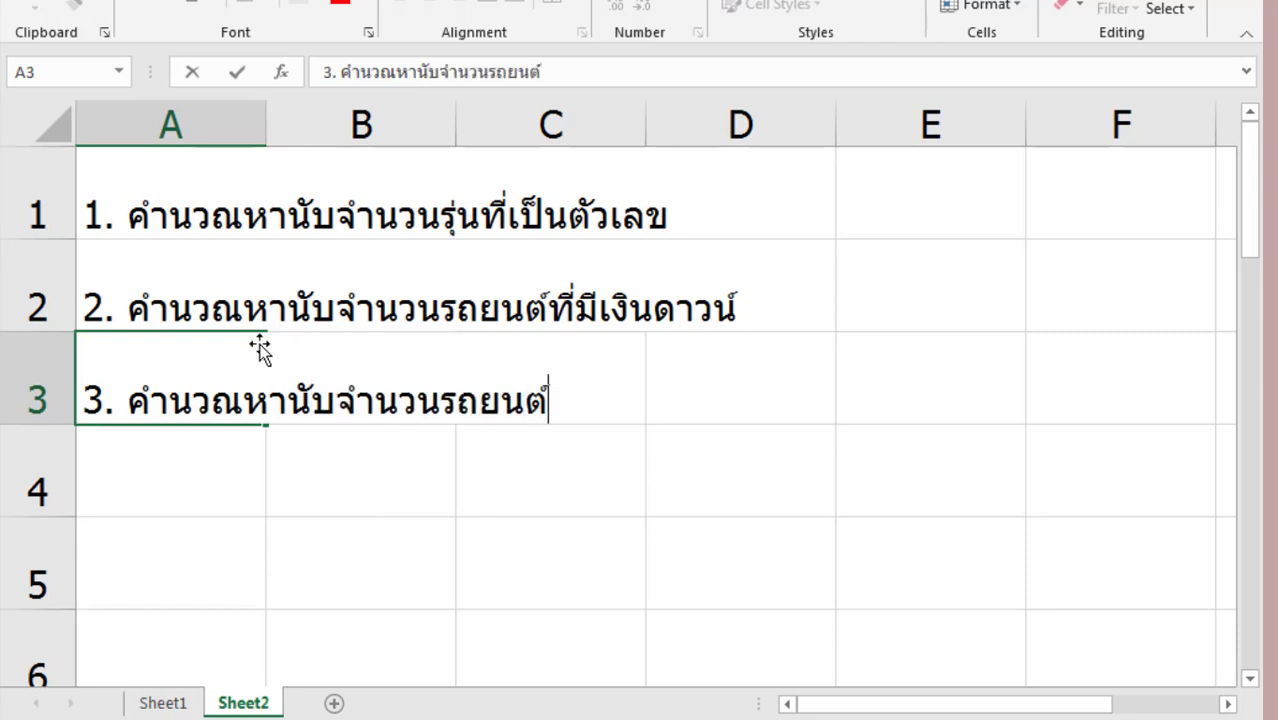
pyautogui.write('ยี่ห้อโ')
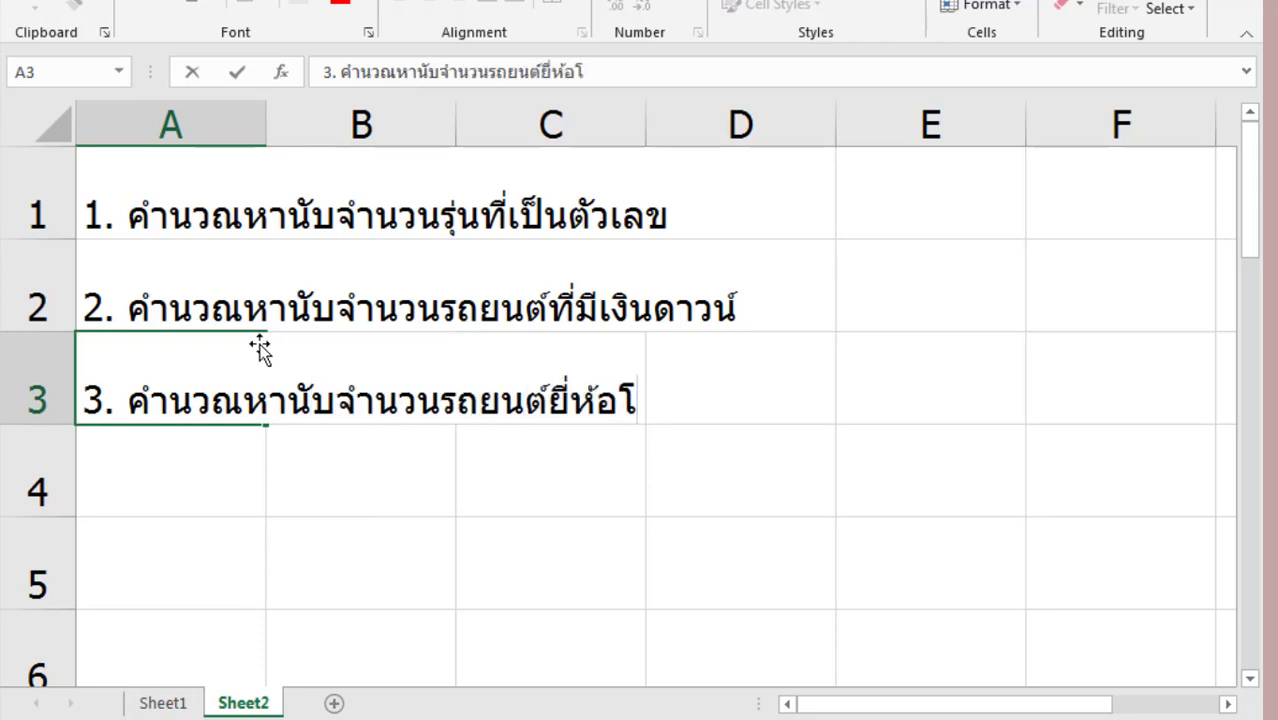
pyautogui.write('ตโย')
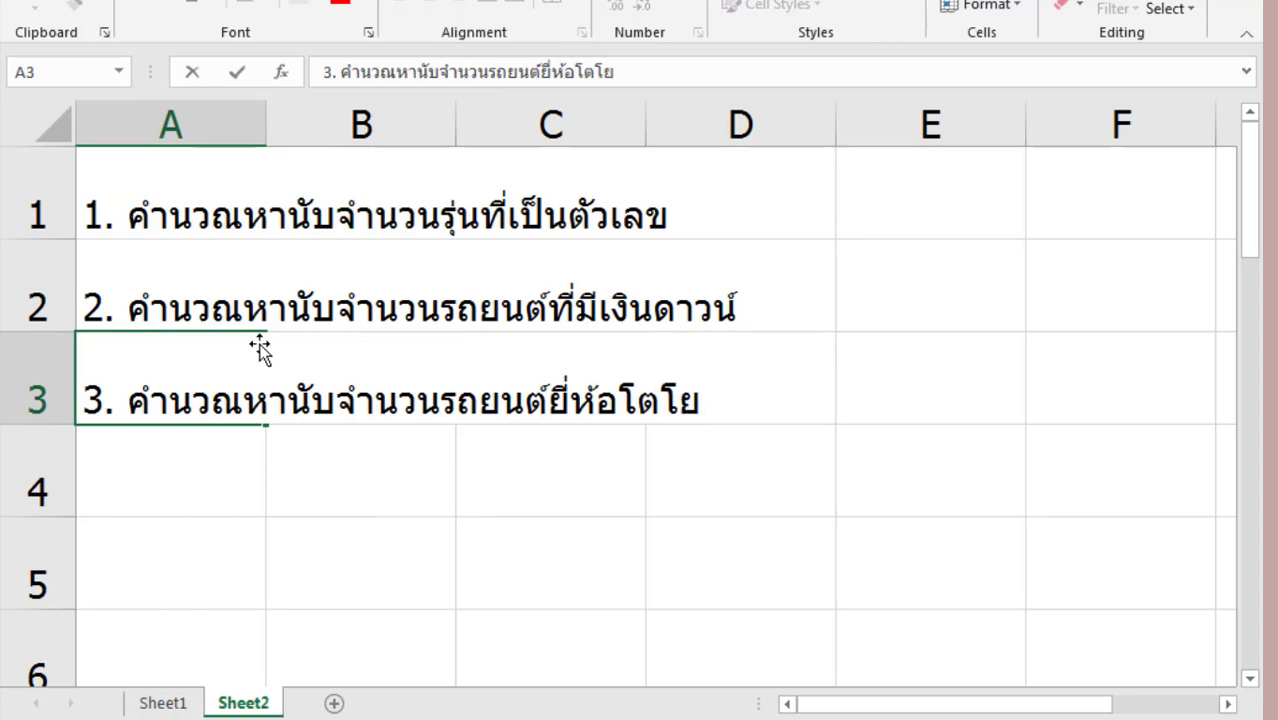
pyautogui.write('ต้า')
pyautogui.press('Return')
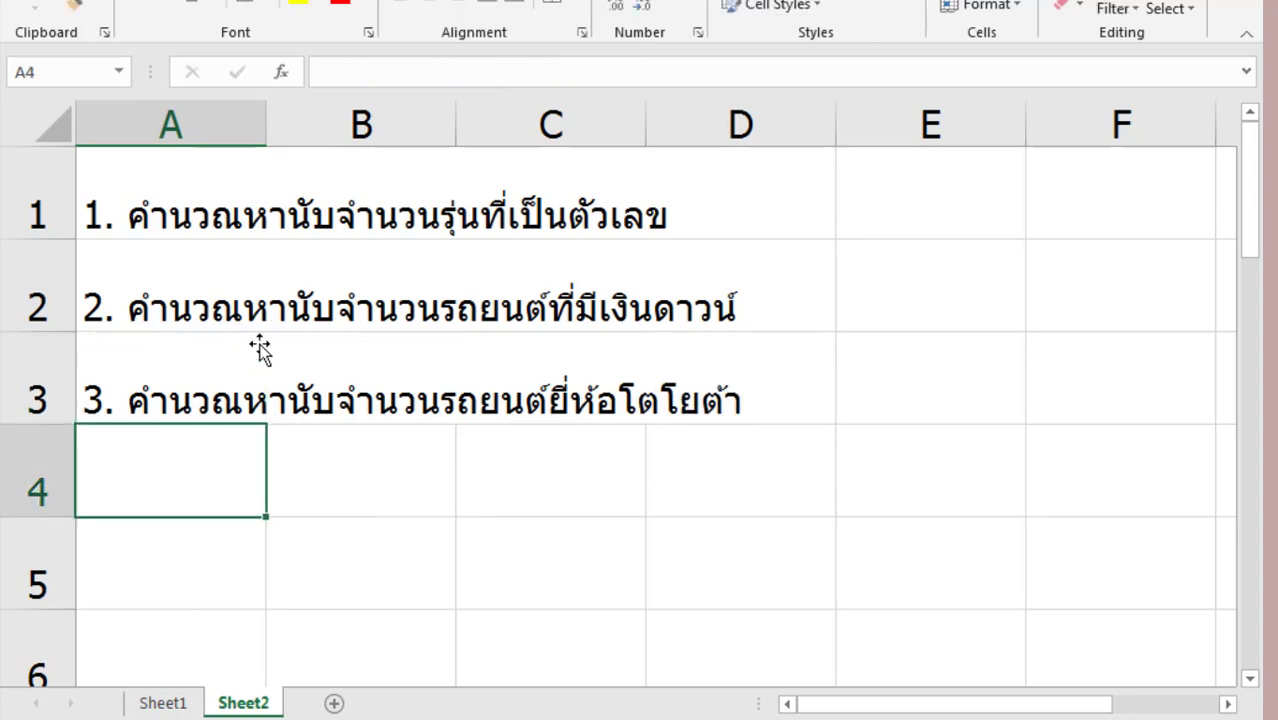
# - Enter question 4, '4. คำนวณหานับจำนวนรถยนต์ทั้งหมด', in A4 and begin '5.' in A5
pyautogui.write('ภใ')
pyautogui.press('BackSpace')
pyautogui.press('BackSpace')
pyautogui.write('4. ')
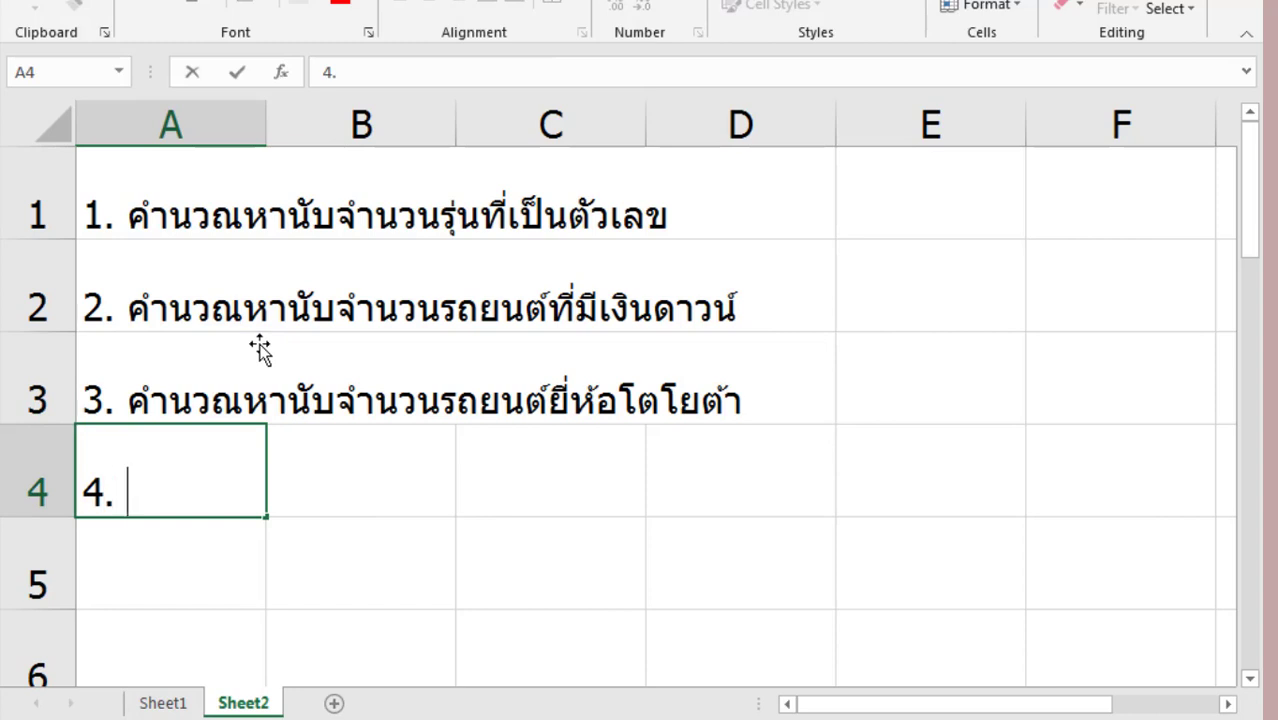
pyautogui.write('คำ')
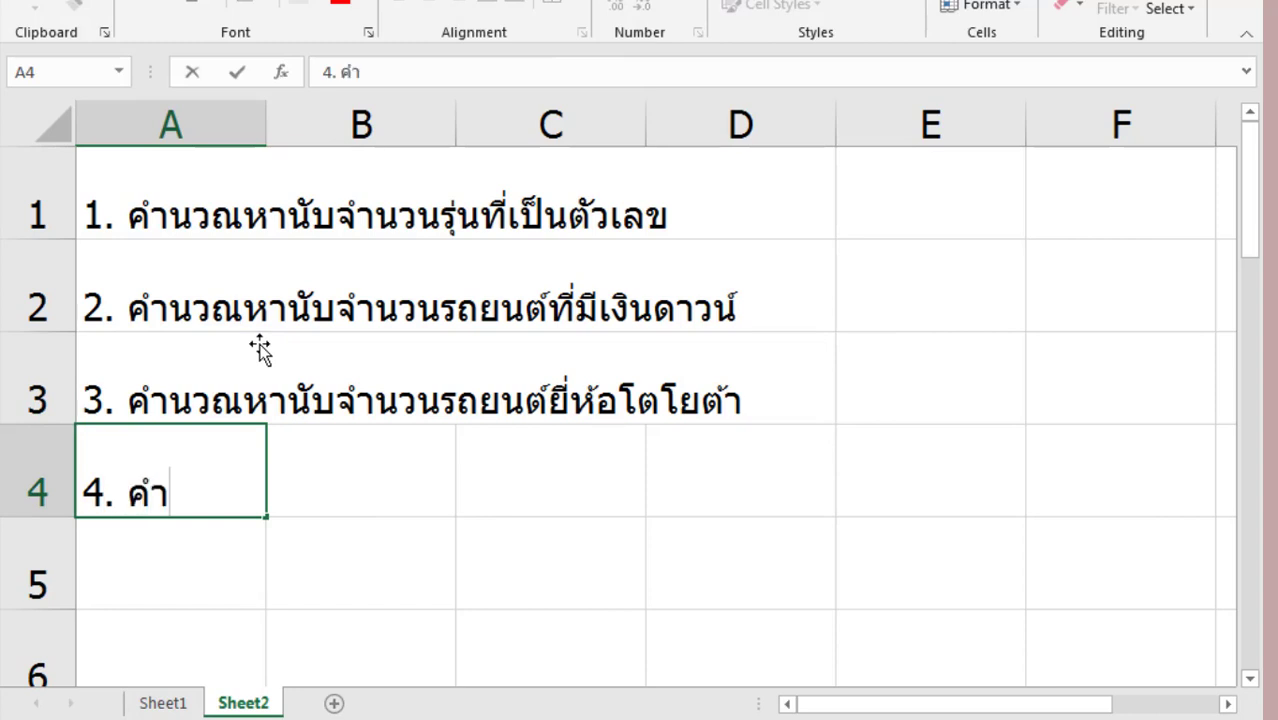
pyautogui.write('รว')
pyautogui.press('BackSpace')
pyautogui.press('BackSpace')
pyautogui.write('นว')
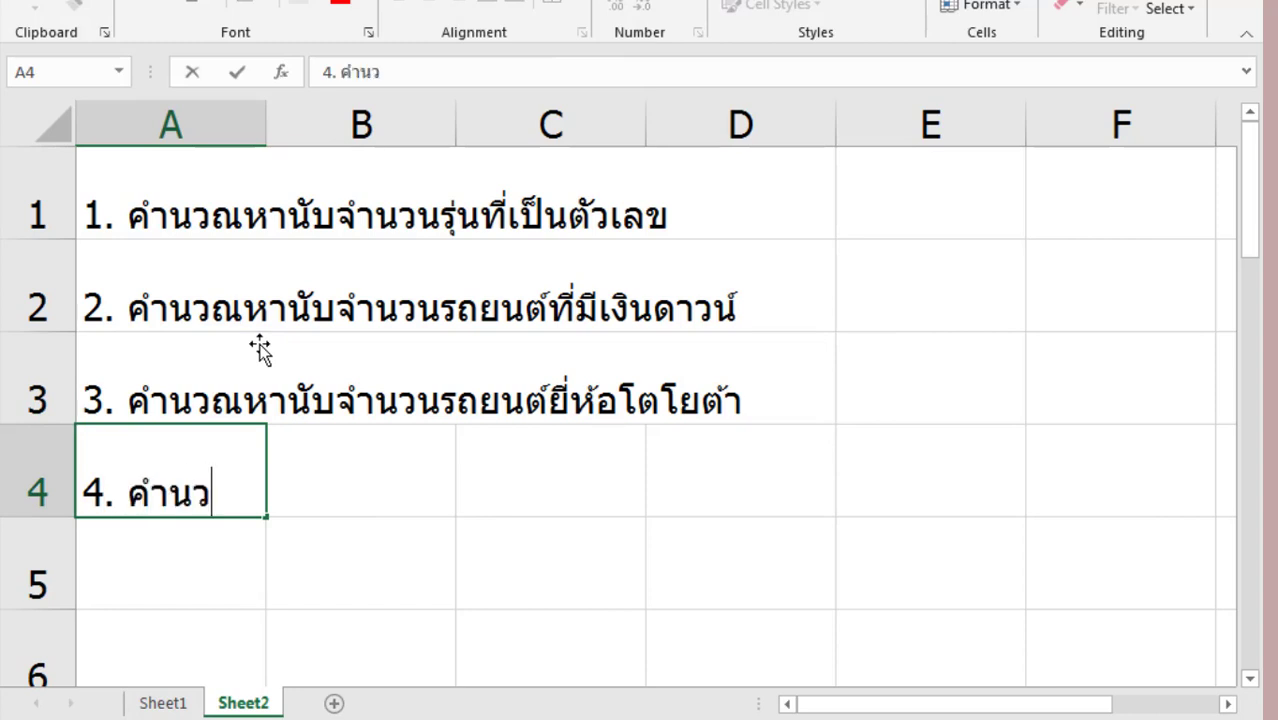
pyautogui.write('ณหา')
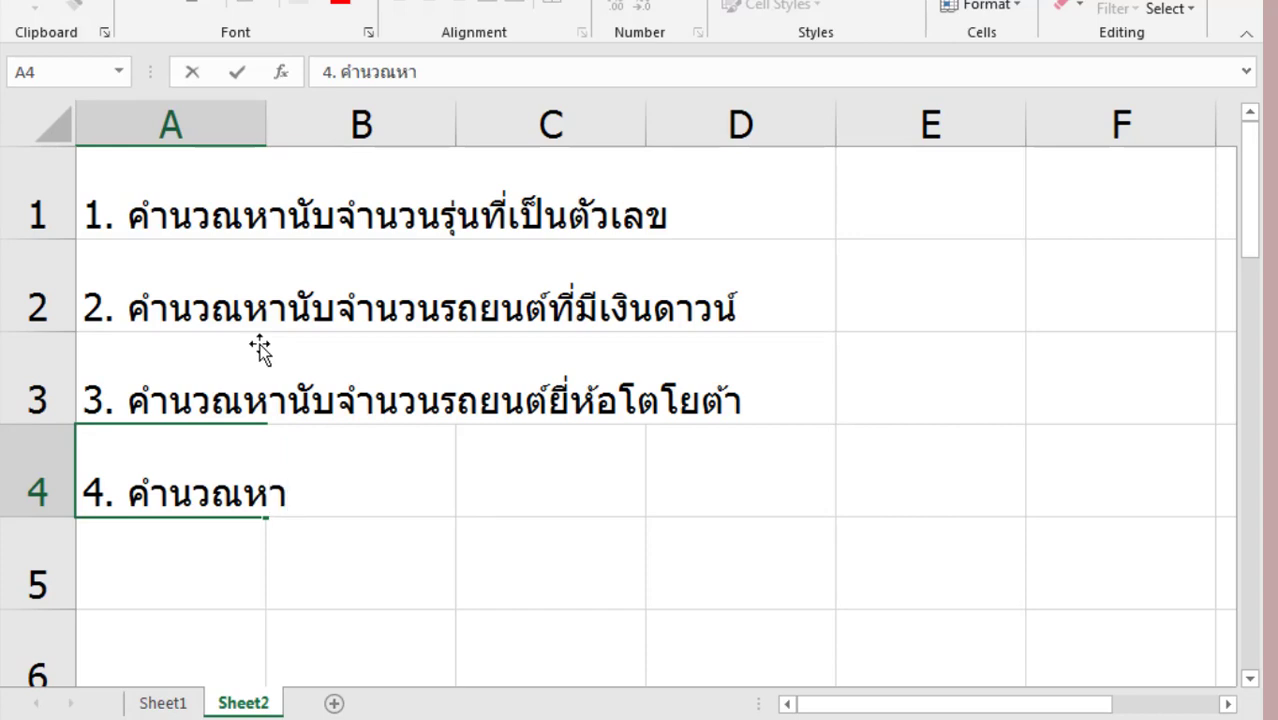
pyautogui.write('นั')
pyautogui.write('บจำนวนรถย')
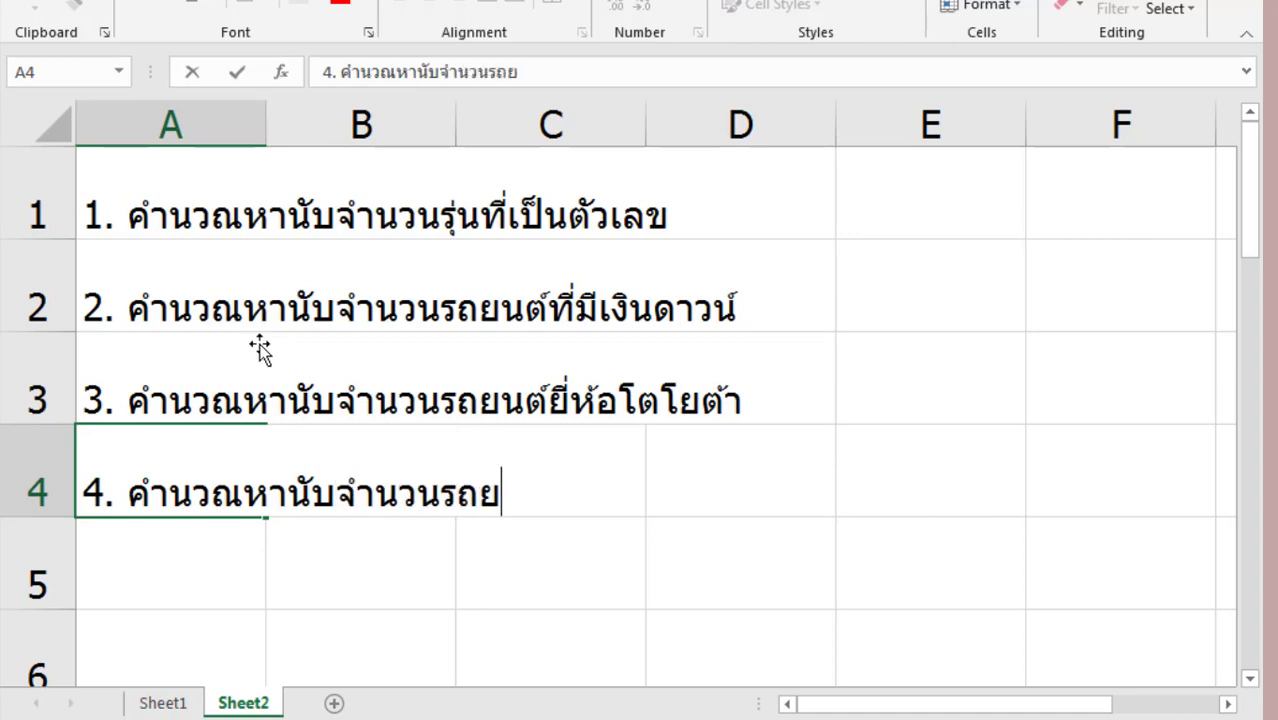
pyautogui.write('นต์ทั้งหมด')
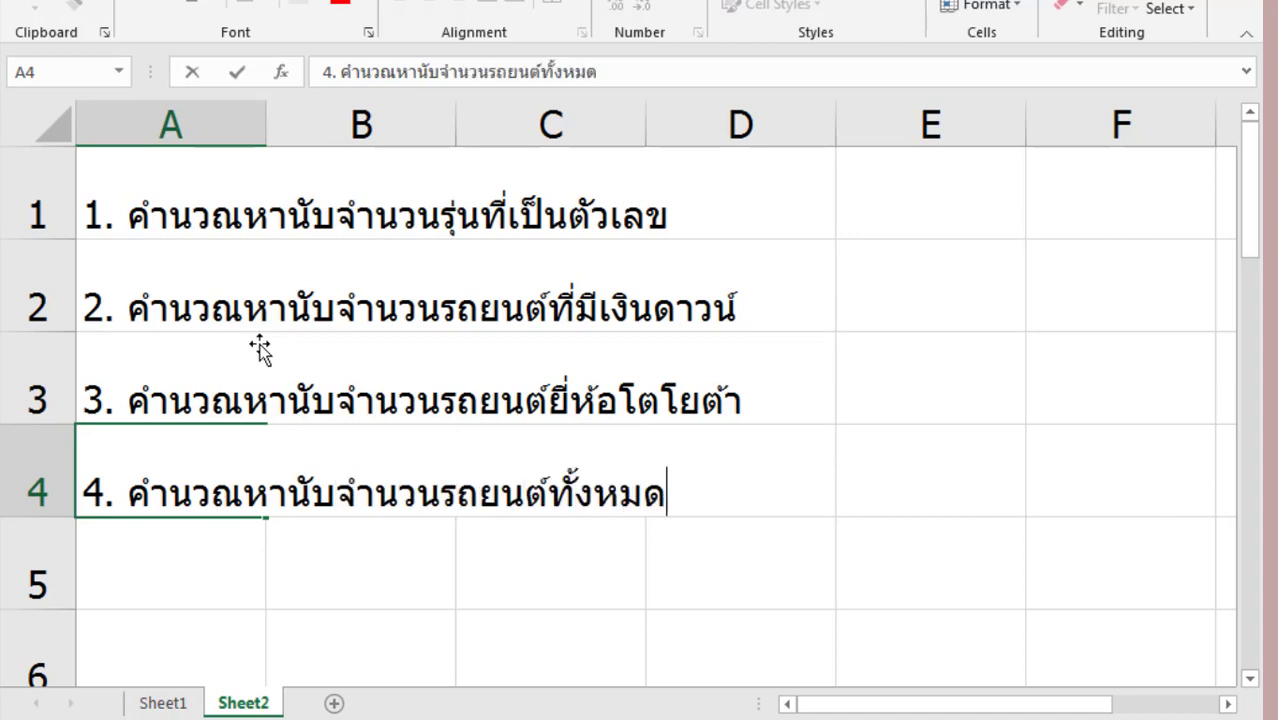
pyautogui.press('Return')
pyautogui.write('5.')
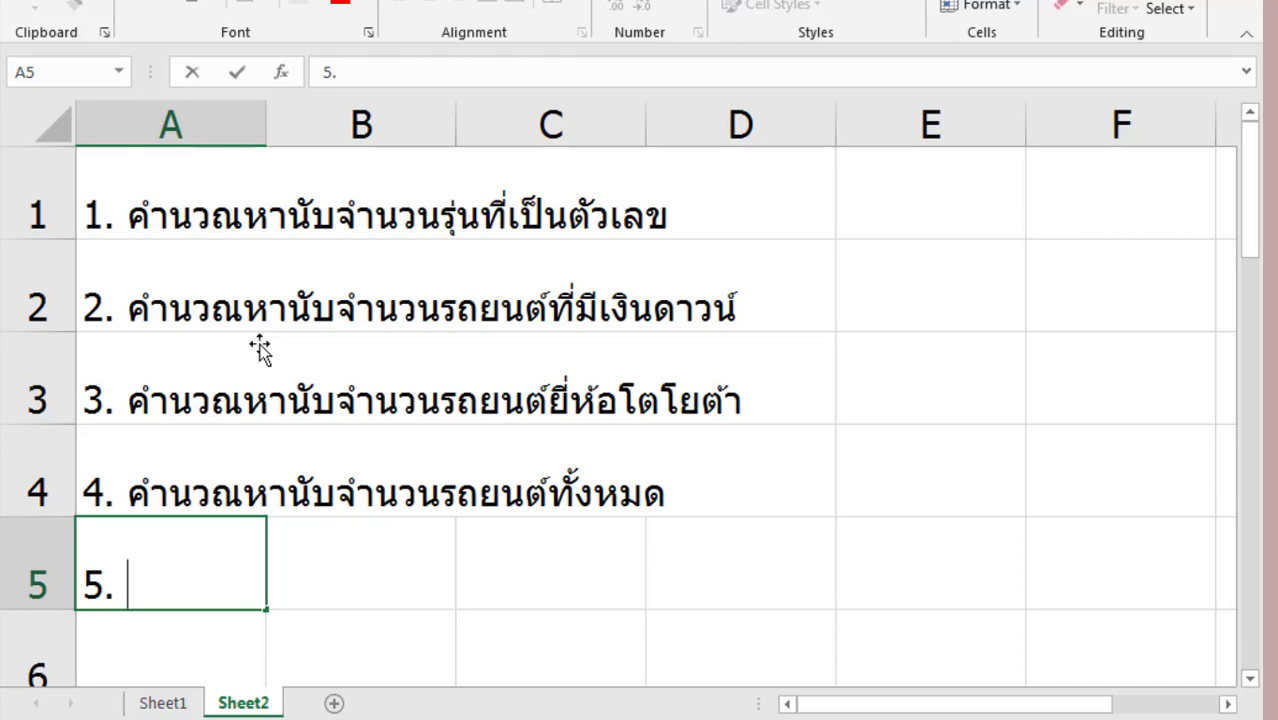
# - Complete A5 as '5. คำนวณหาผลรวมรถยนต์ยี่ห้อนิสสัน'
pyautogui.write('ค')
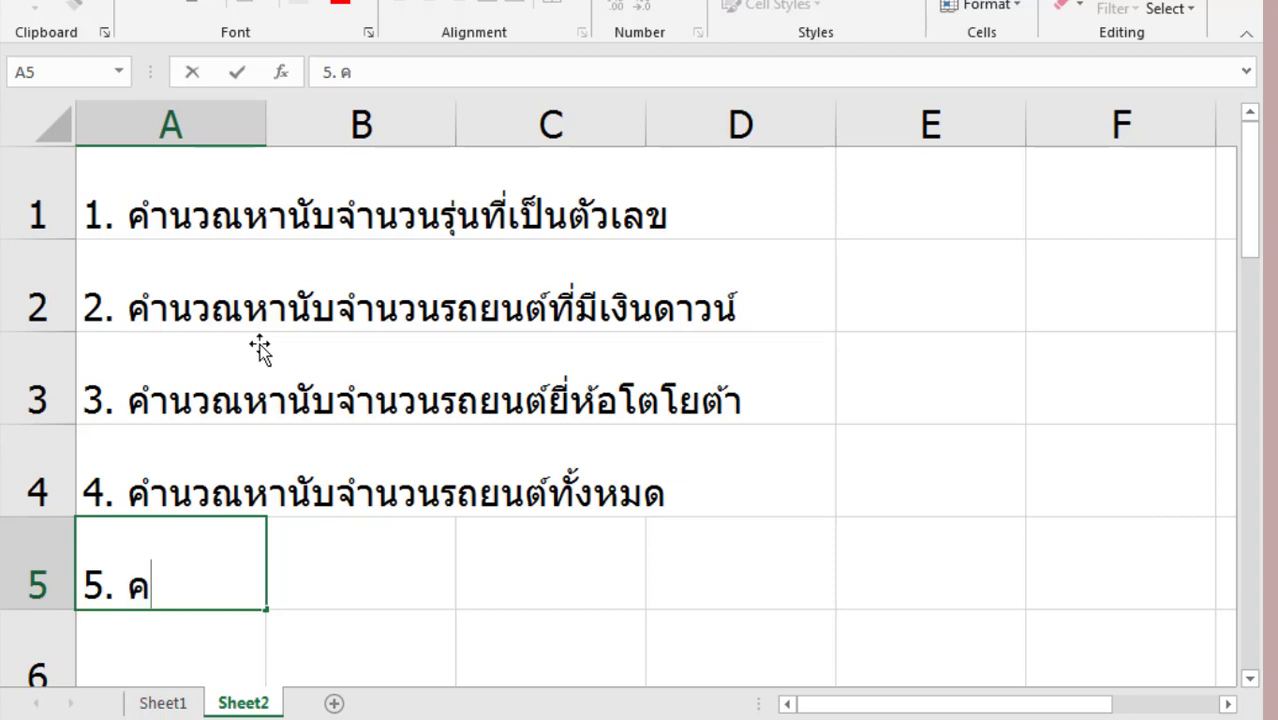
pyautogui.write('ำรว')
pyautogui.press('BackSpace')
pyautogui.press('BackSpace')
pyautogui.write('นวณหาผล')
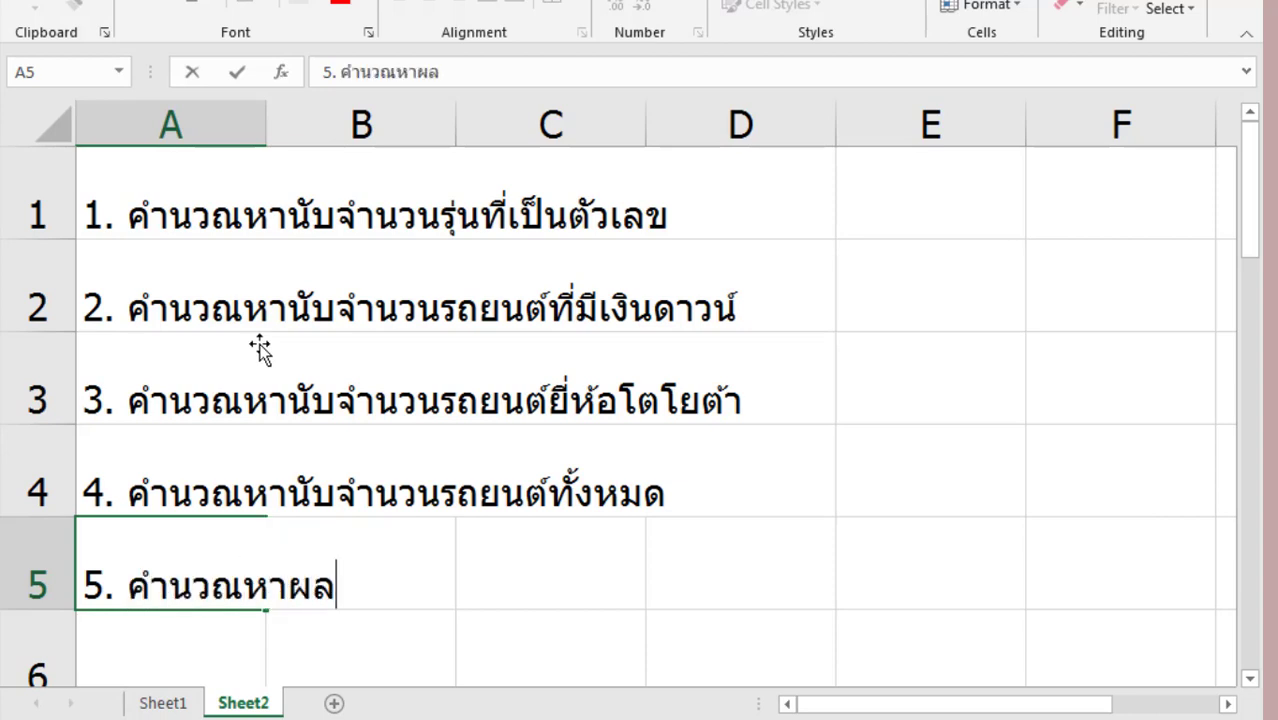
pyautogui.write('รวมรถย')
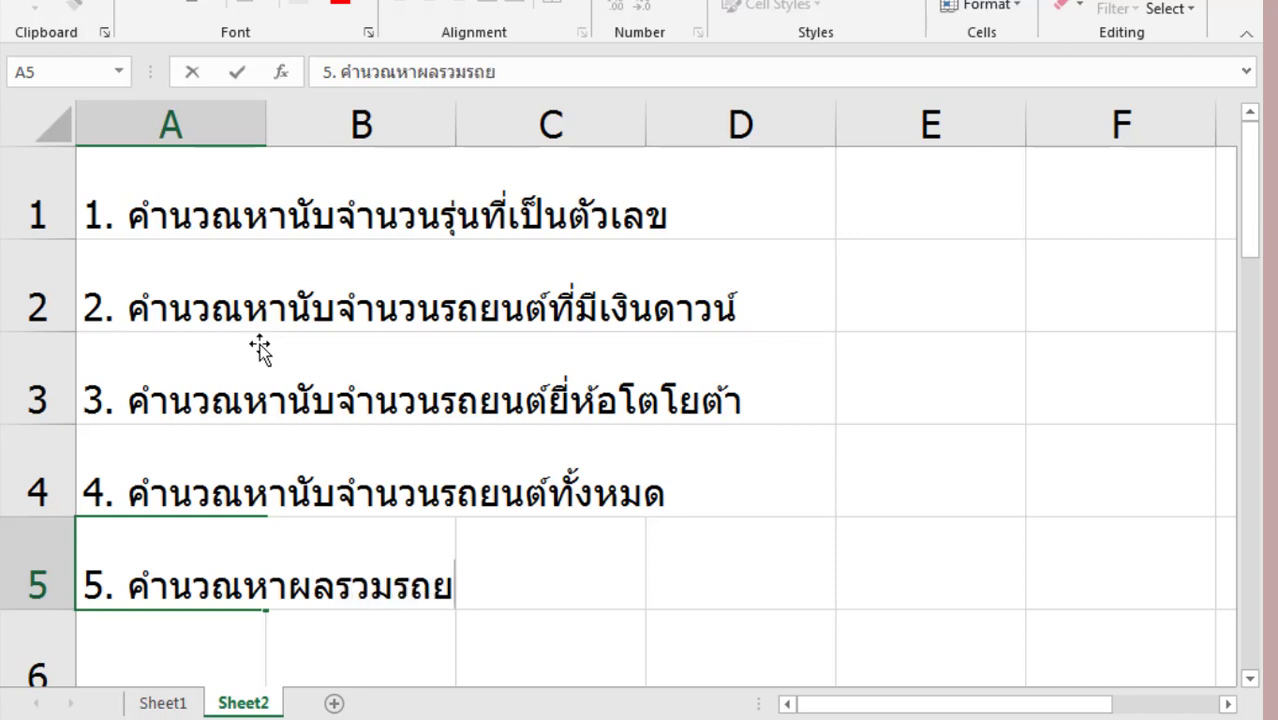
pyautogui.write('นต์ยี่ห้อ')
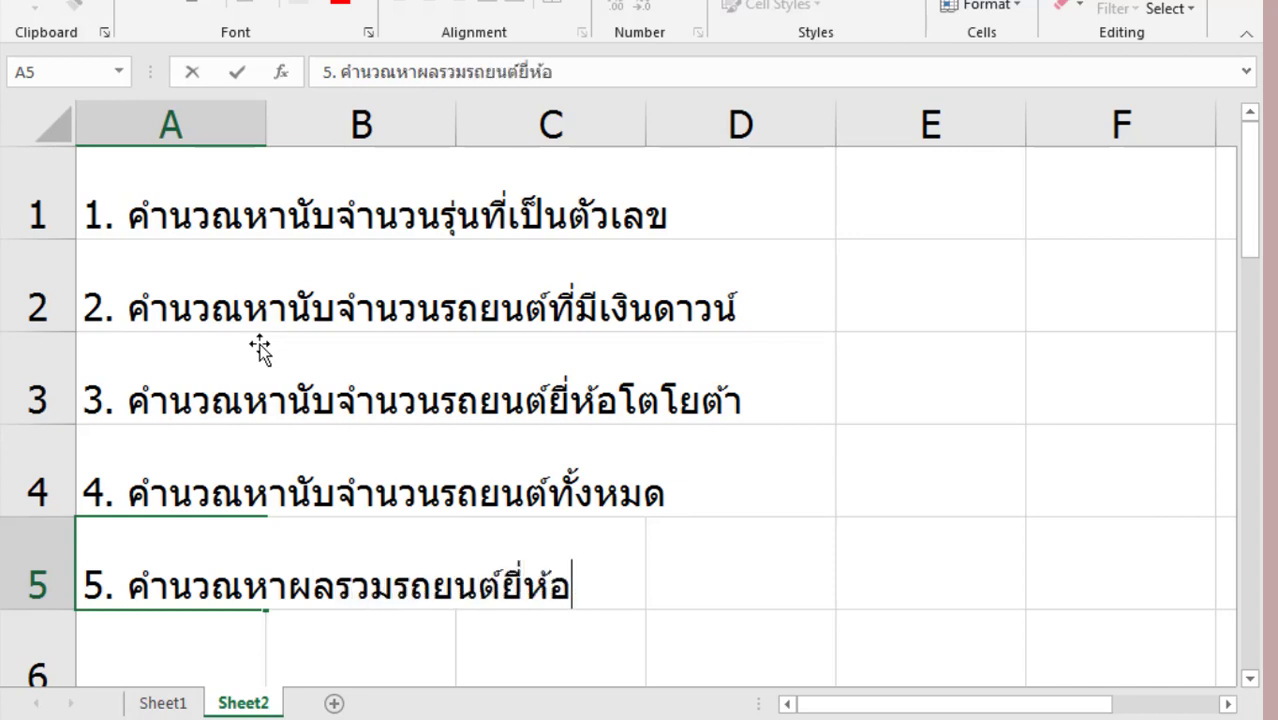
pyautogui.write('นิส')
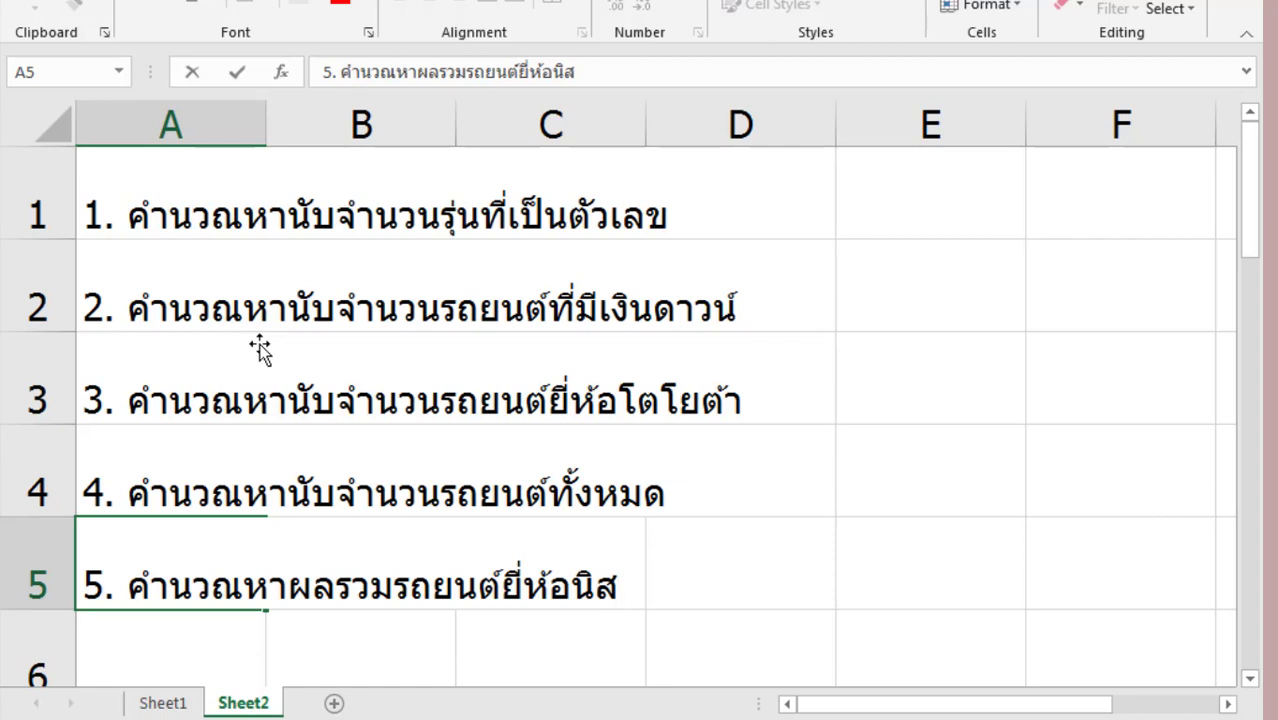
pyautogui.write('สัน')
pyautogui.press('Return')
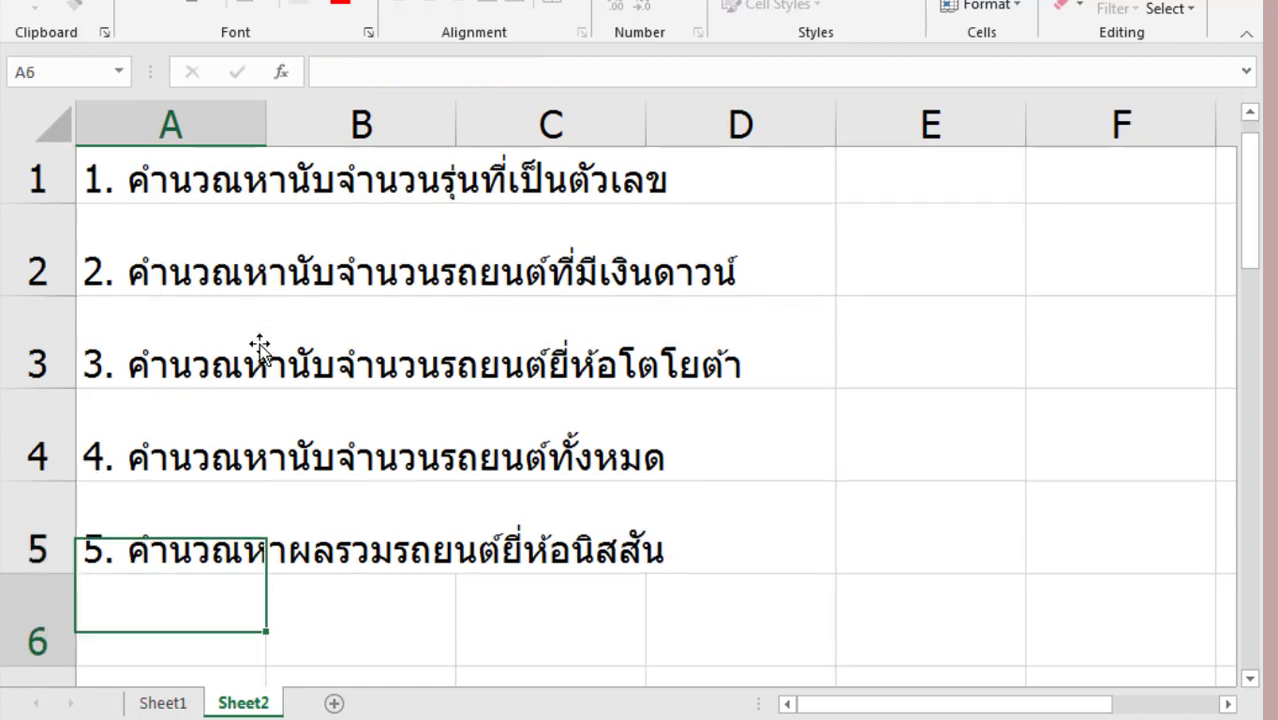
# - Enter question 6, '6. คำนวณหาผลรวมราคารถยนต์ยี่ห้อโตโยต้า', in A6
pyautogui.write('6.')
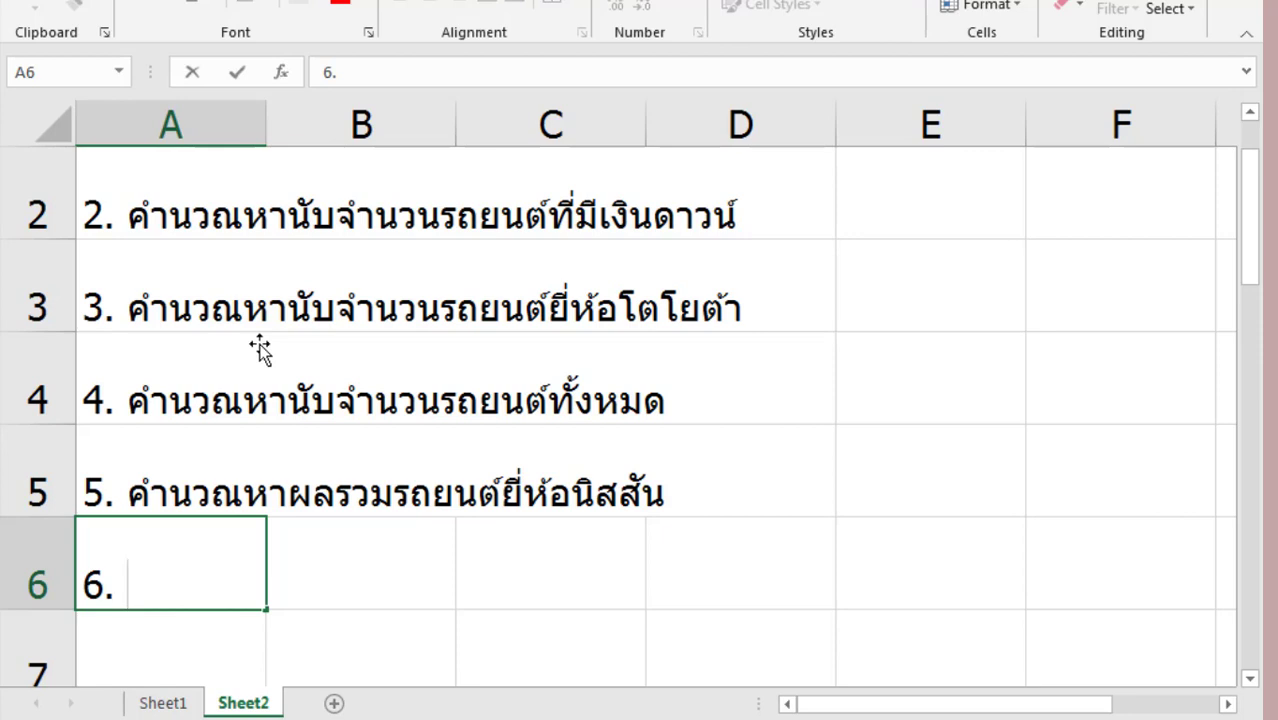
pyautogui.write('คำรว')
pyautogui.press('BackSpace')
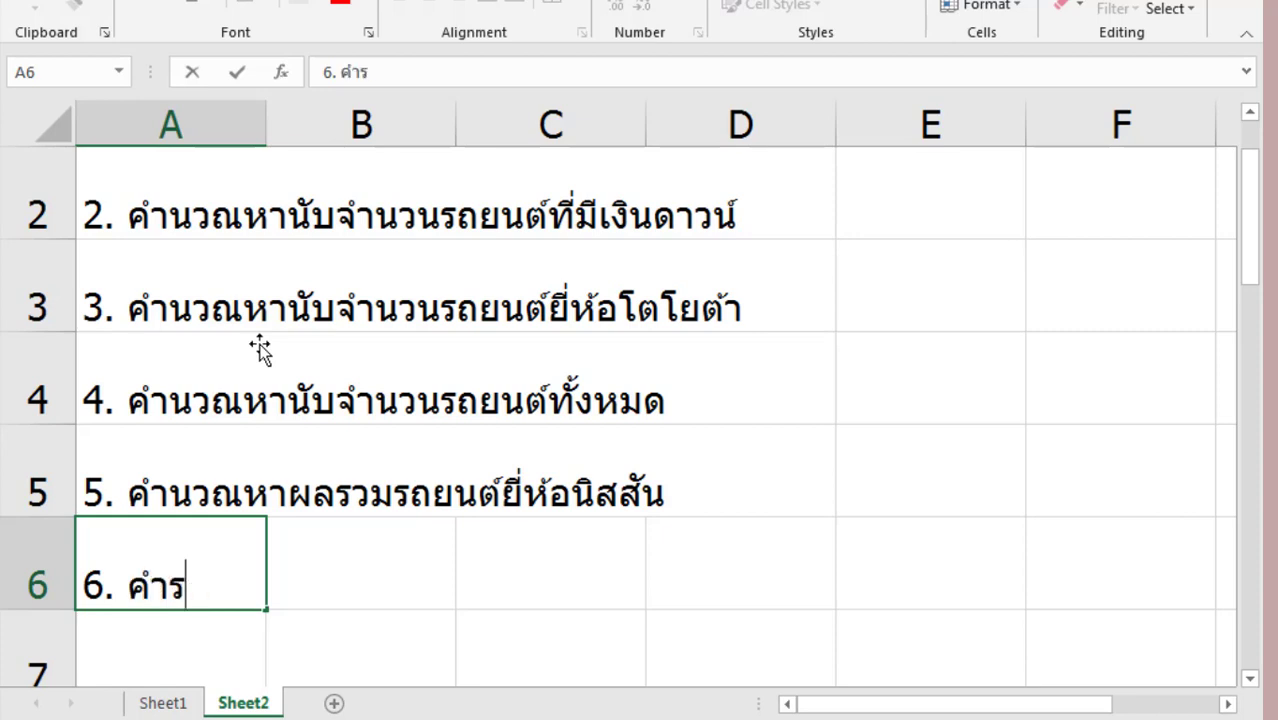
pyautogui.press('BackSpace')
pyautogui.write('นวณหาผล')
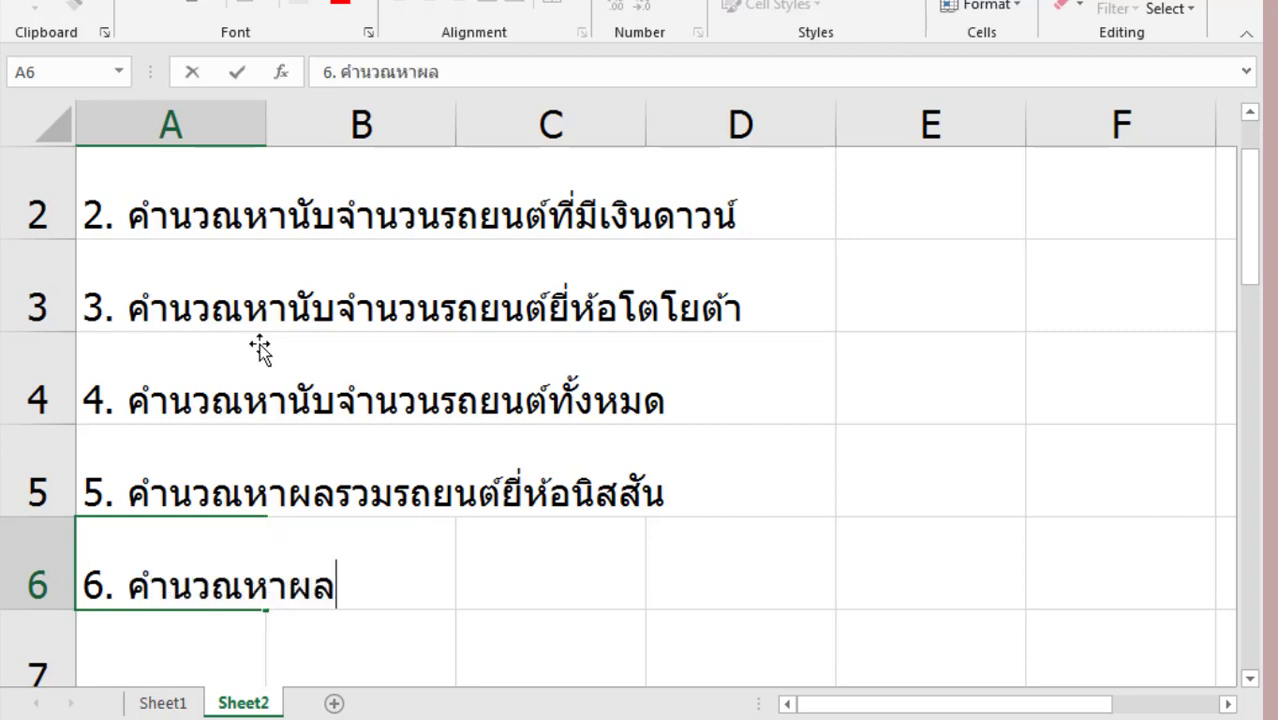
pyautogui.write('รวมราค')
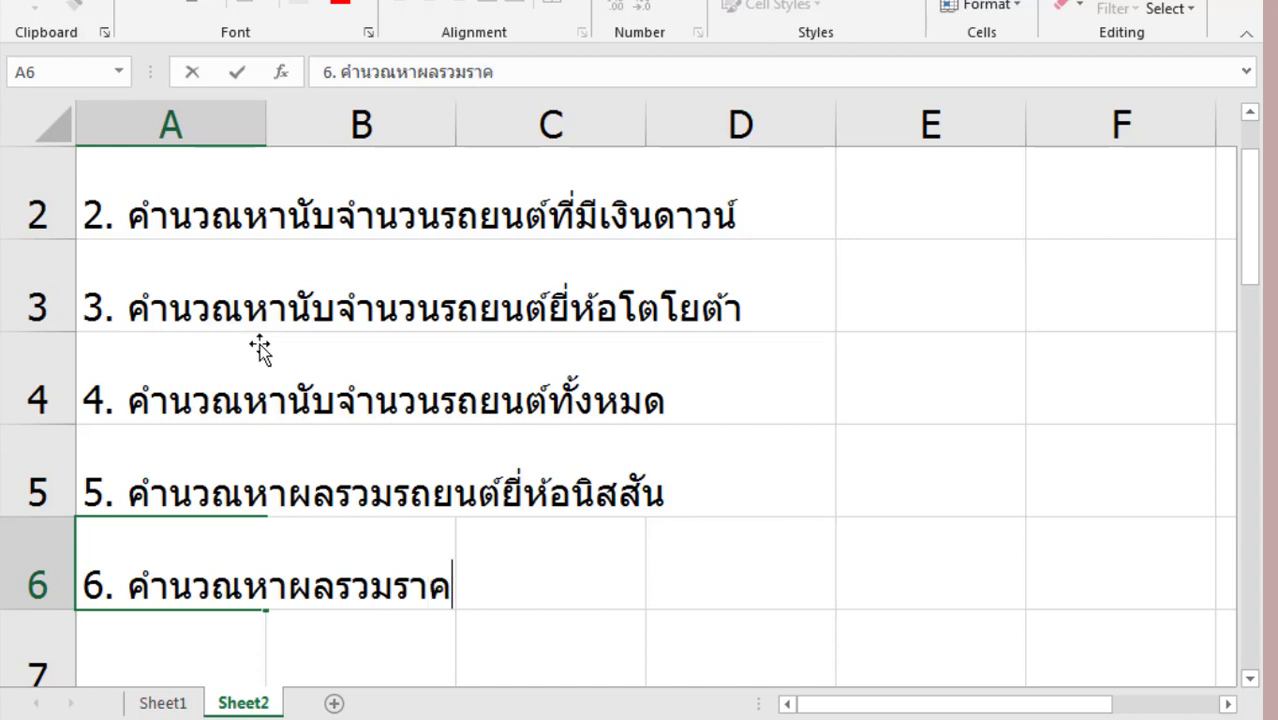
pyautogui.write('ารถยนต์')
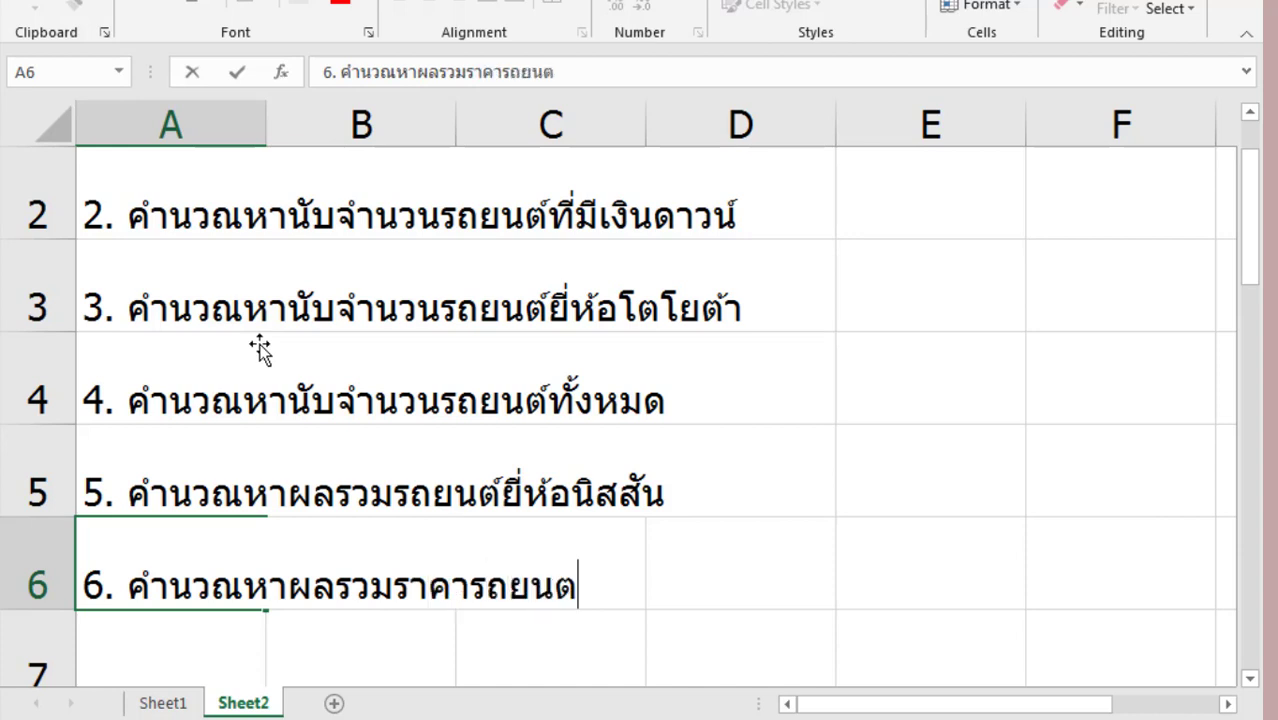
pyautogui.write('ยี่ห้อ')
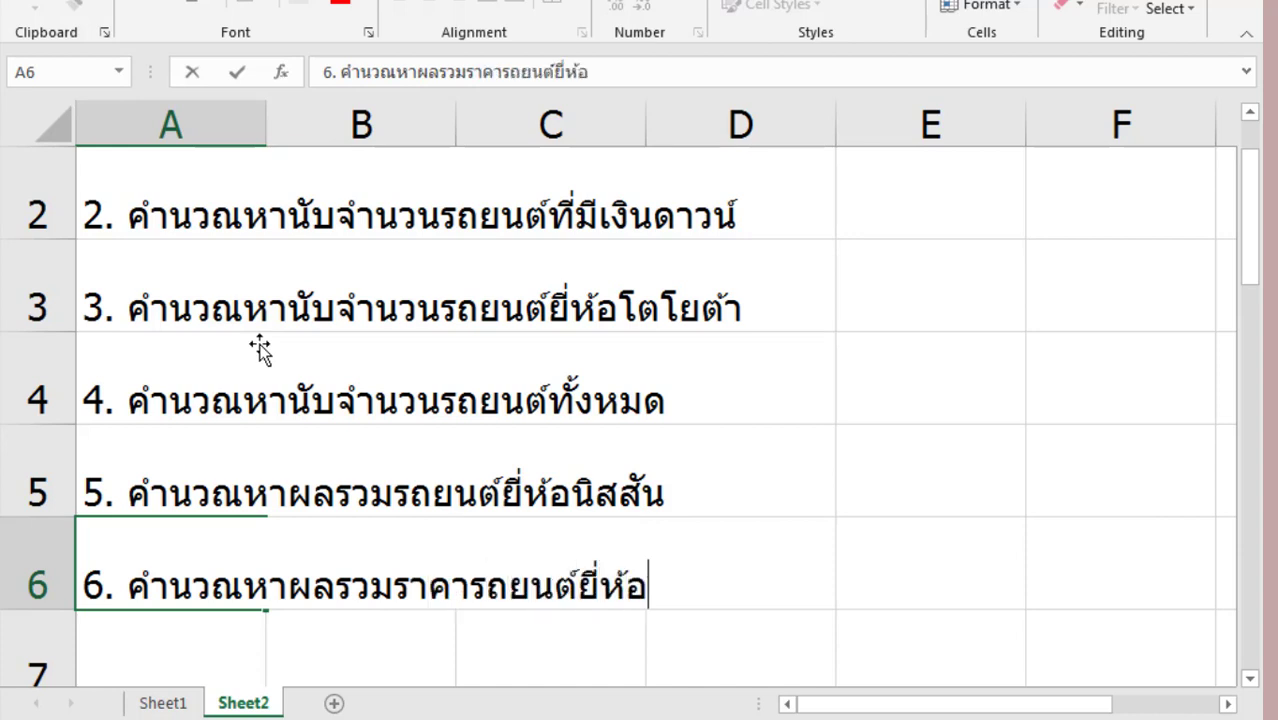
pyautogui.write('โตโยต')
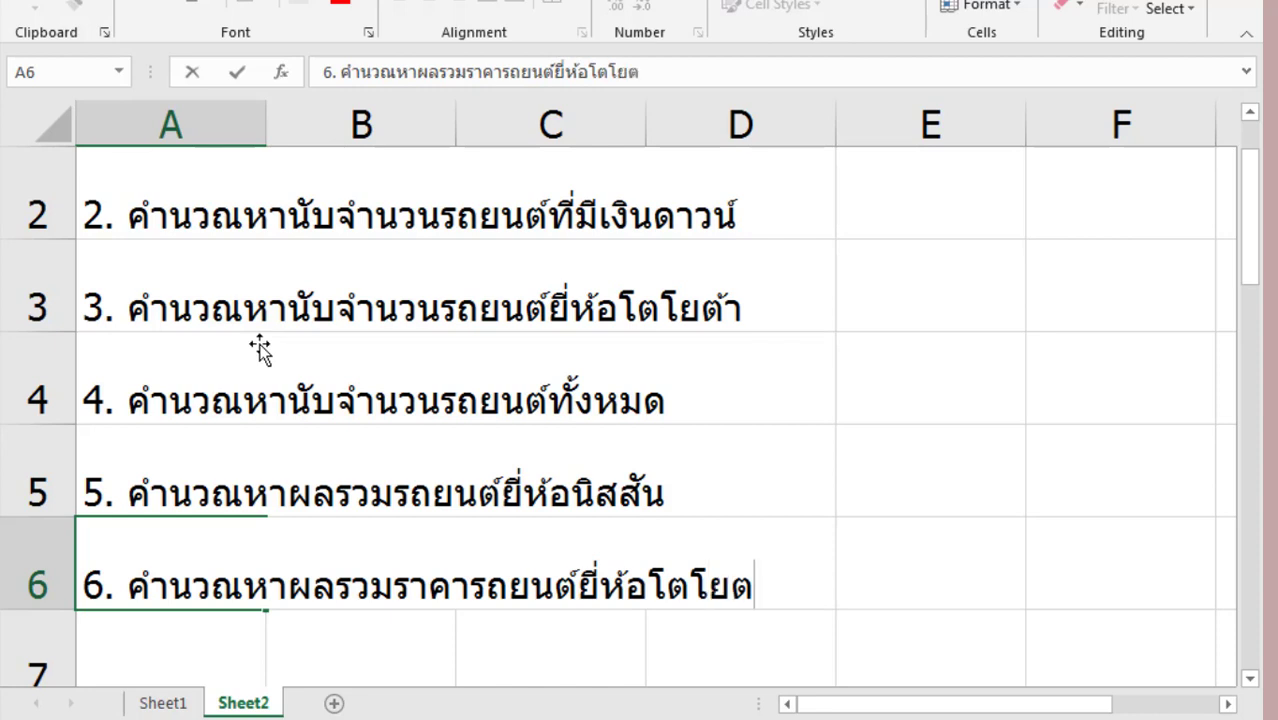
pyautogui.write('้า')
pyautogui.press('Return')
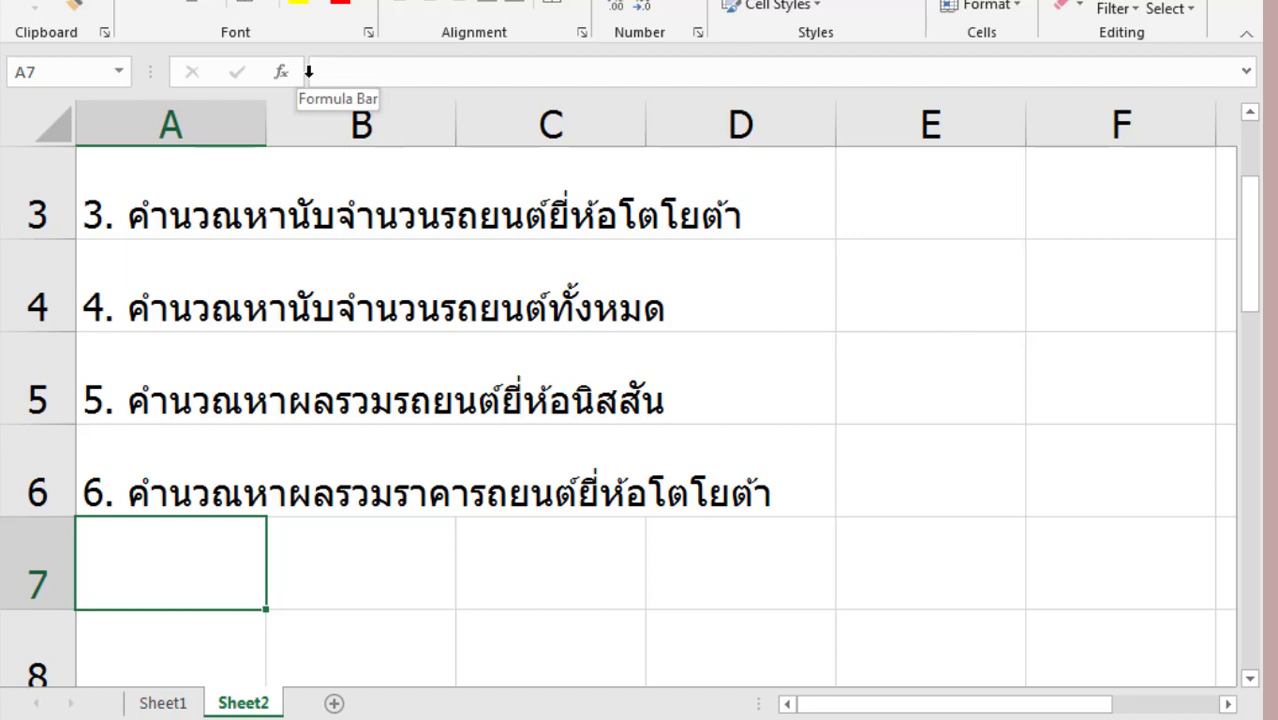
# - Type the heading 'รายละเอียดรถยนต์ของบริษัทเมืองงามรถยนต์' in A7 and start 'รหัสรถ' in A8
pyautogui.write('ราย')
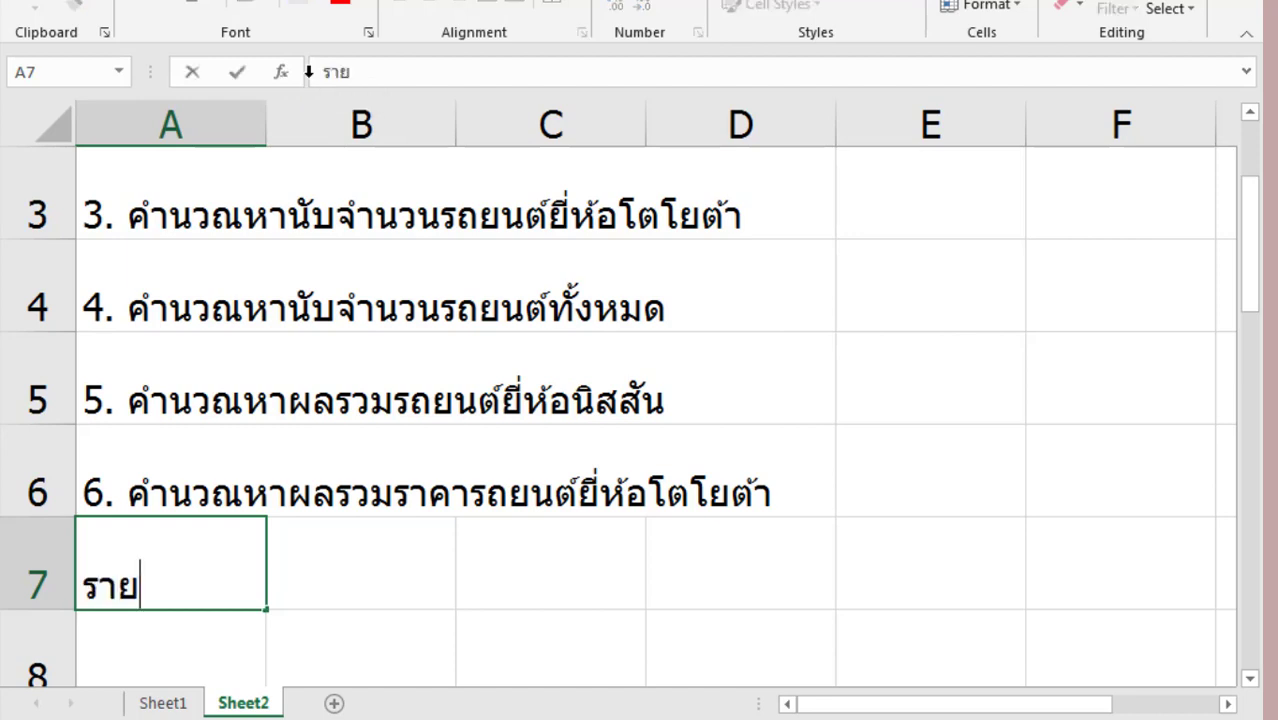
pyautogui.write('ละเอียดร')
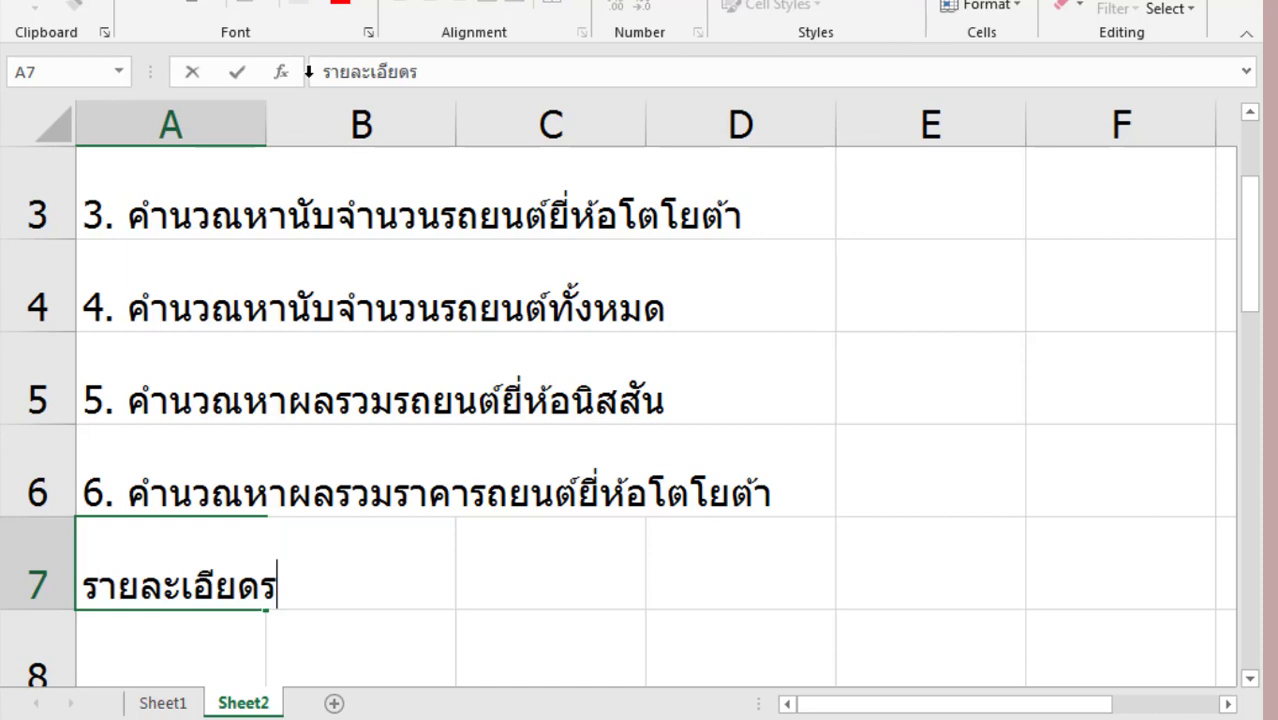
pyautogui.write('ถยนต์ชอง')
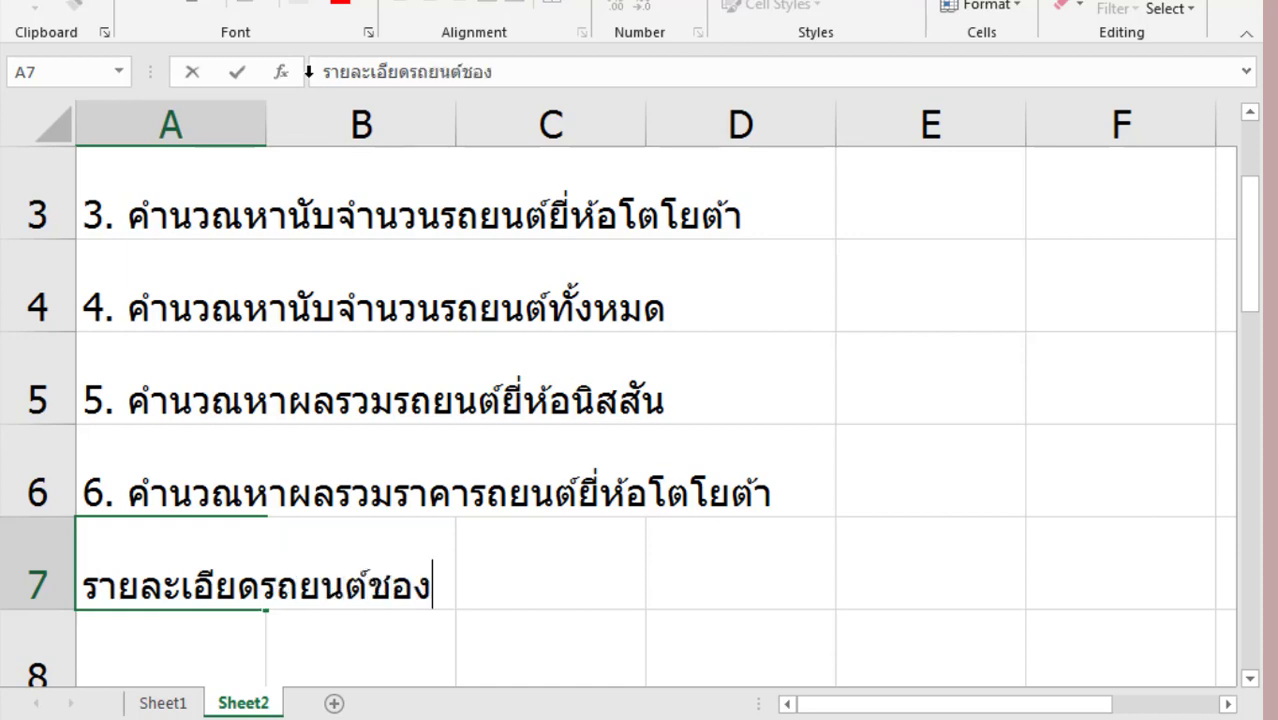
pyautogui.press('BackSpace')
pyautogui.press('BackSpace')
pyautogui.press('BackSpace')
pyautogui.write('ขอบ')
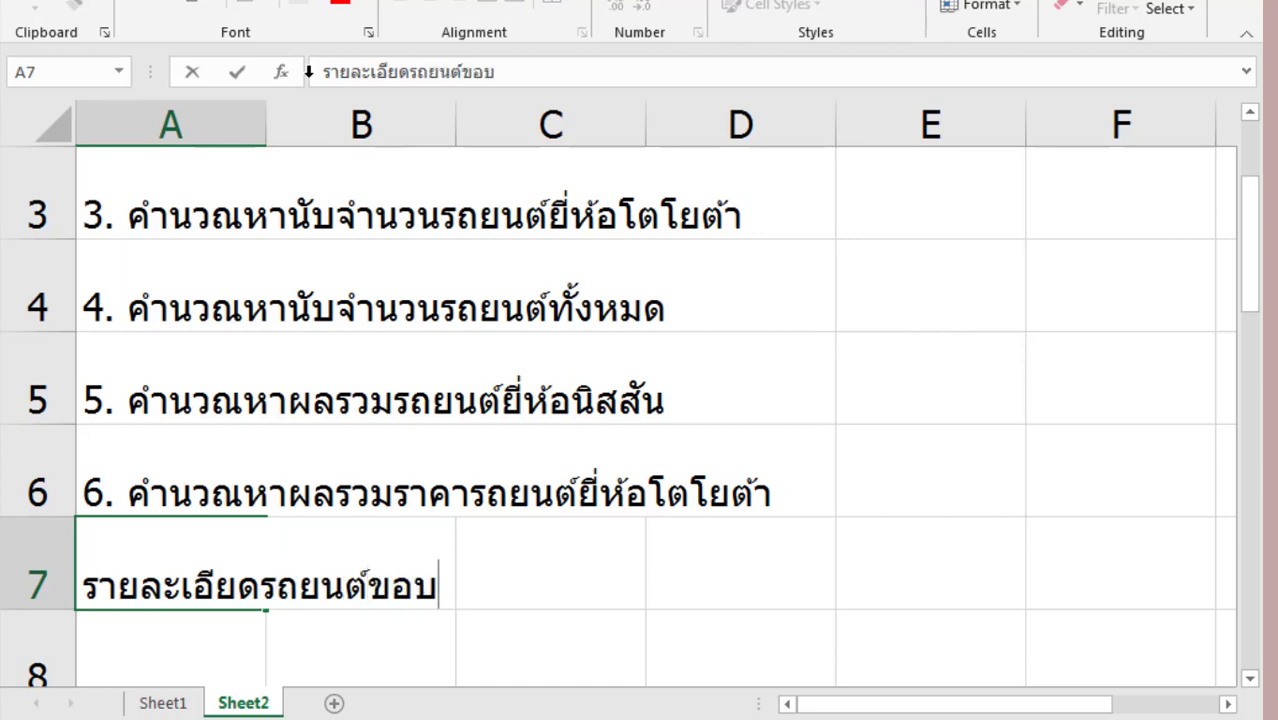
pyautogui.write('บ')
pyautogui.press('BackSpace')
pyautogui.press('BackSpace')
pyautogui.write('ง')
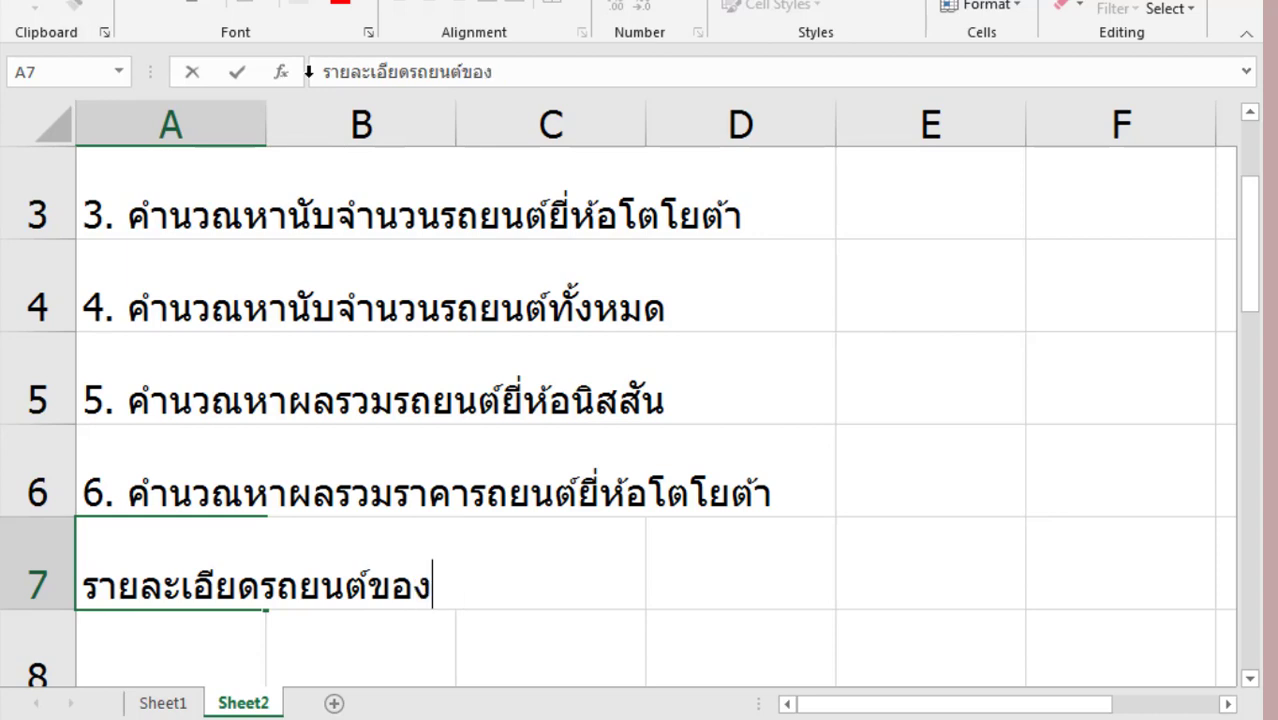
pyautogui.write('บริห')
pyautogui.press('BackSpace')
pyautogui.write('ศ')
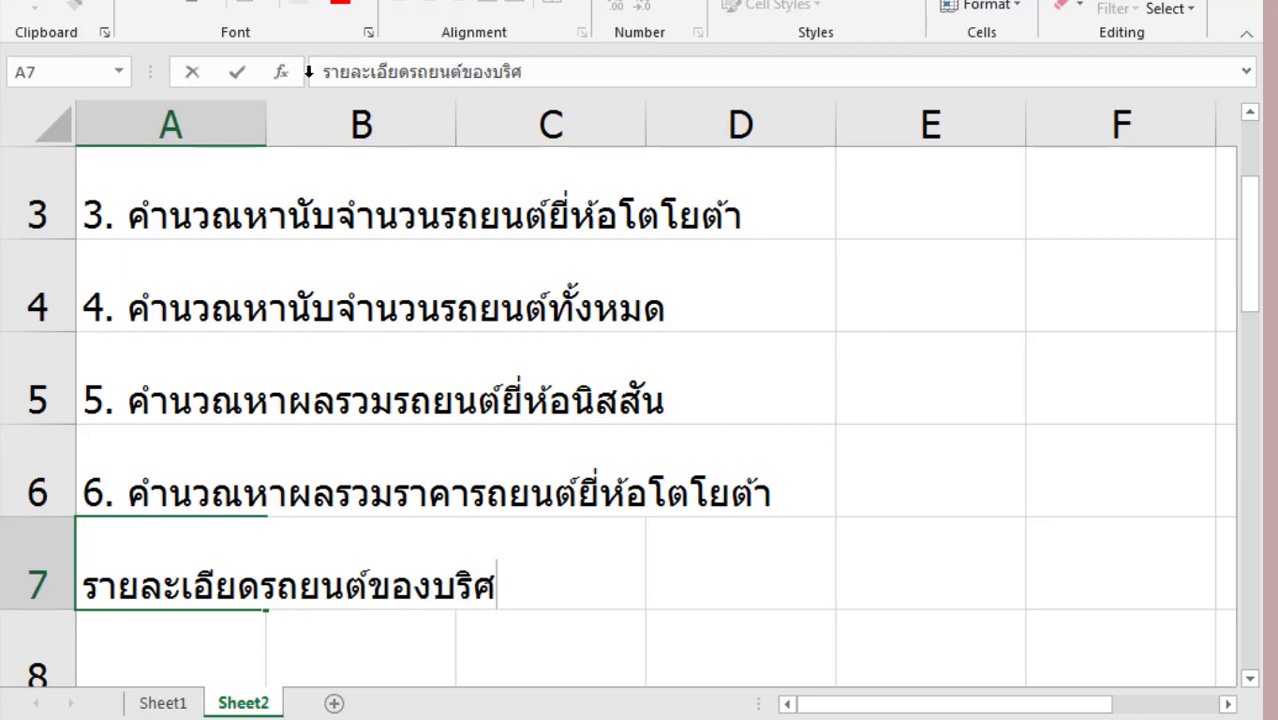
pyautogui.press('BackSpace')
pyautogui.write('ษัทเมือง')
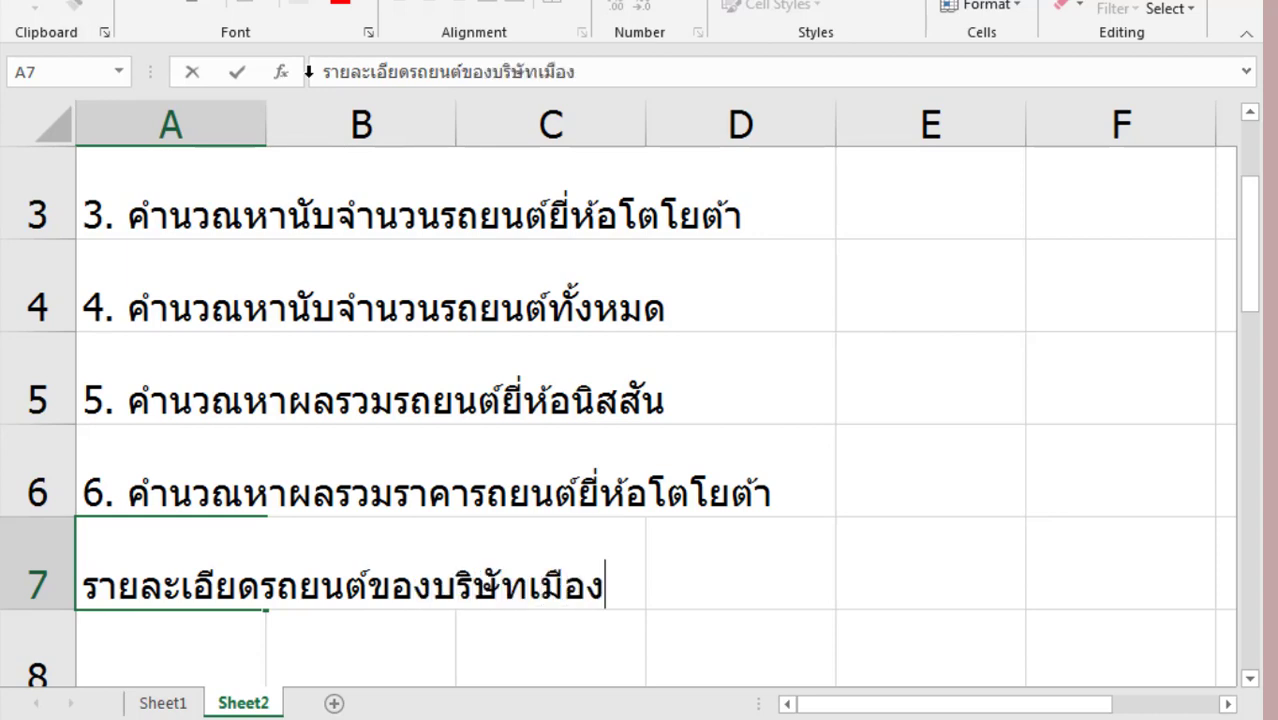
pyautogui.write('งามรถยนต')
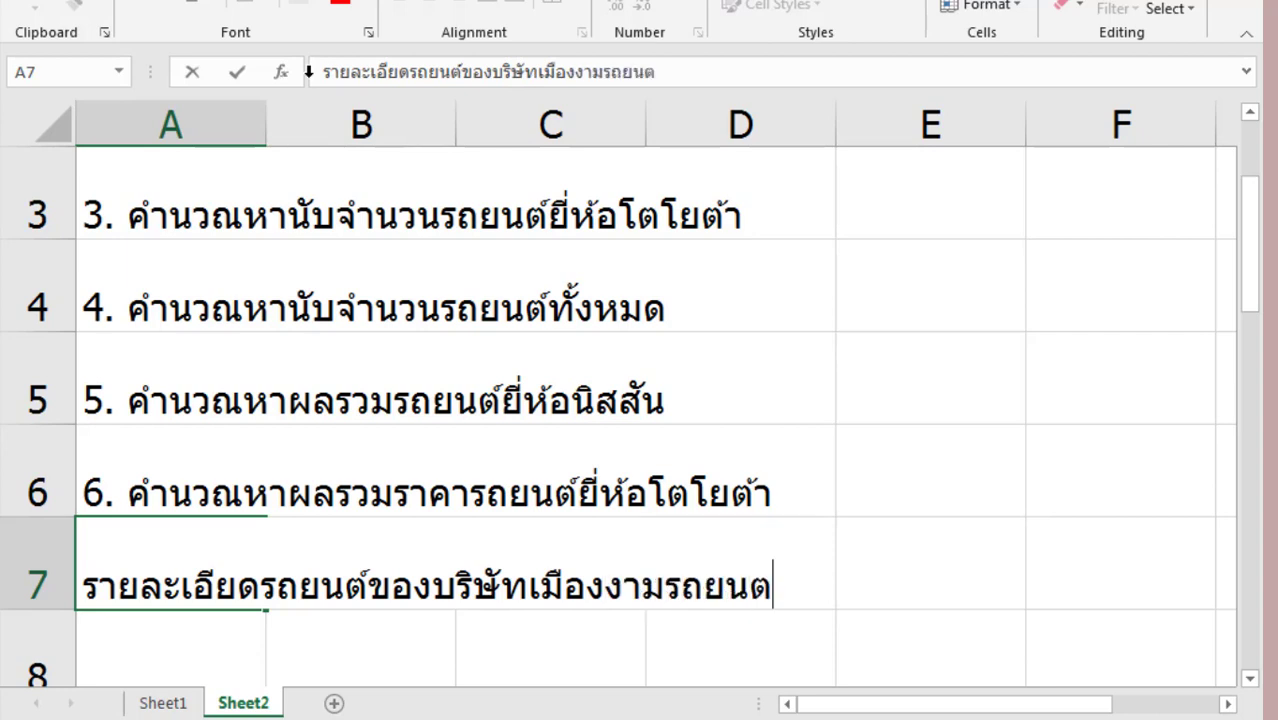
pyautogui.write('์')
pyautogui.press('Return')
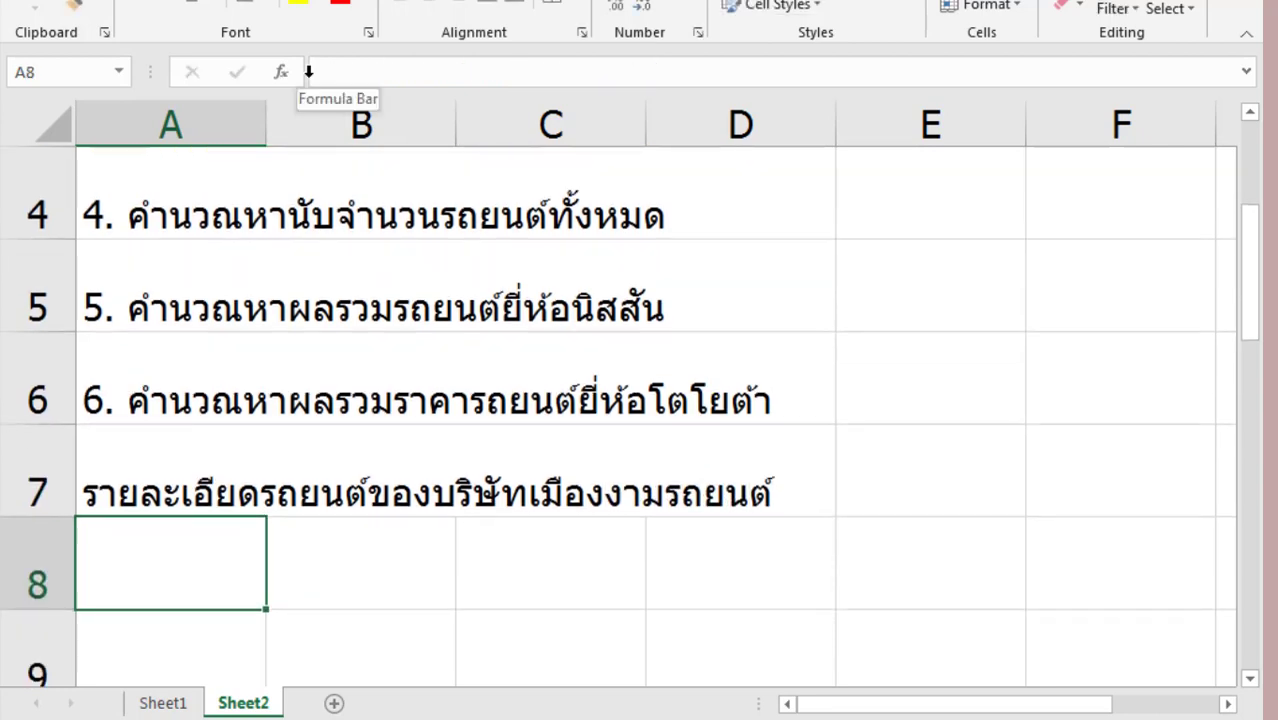
pyautogui.write('รหัสร')
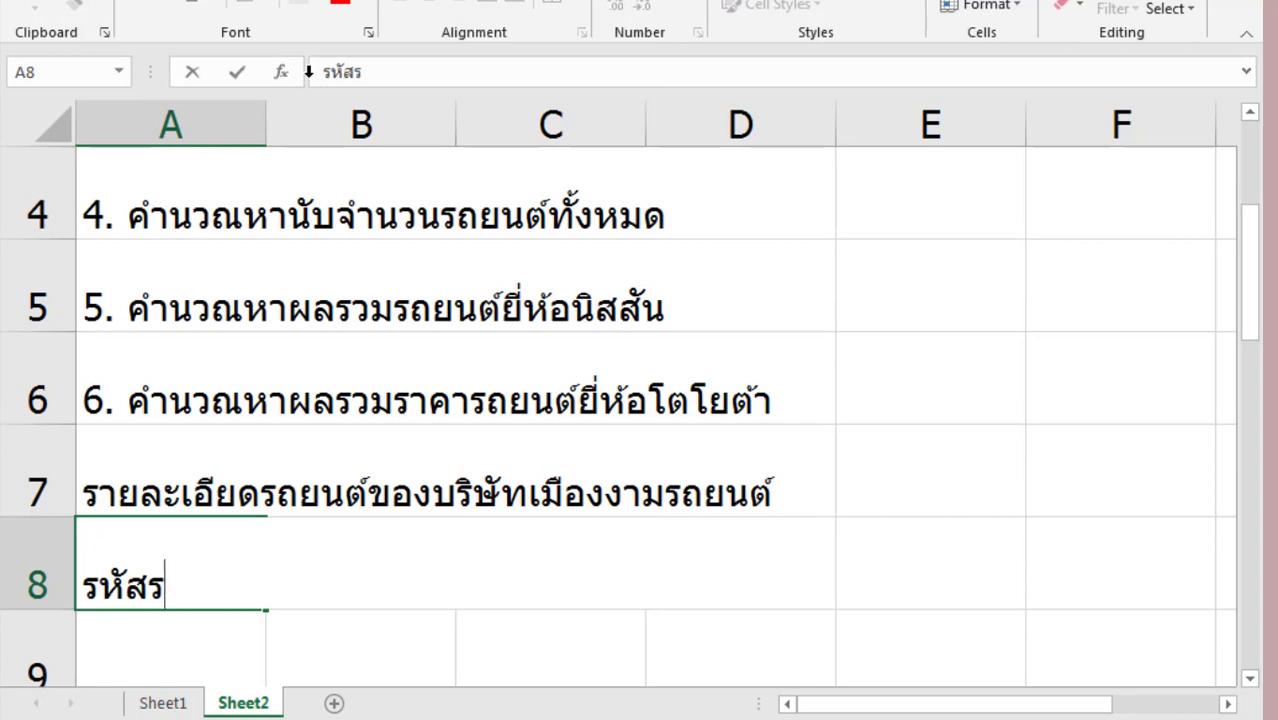
pyautogui.write('ถ')
# - Fill B8–E8 with headers ยี่ห้อรถ, รุ่น, ราคาขาย and เงินดาวน์ after รหัสรถ in A8
pyautogui.press('Tab')
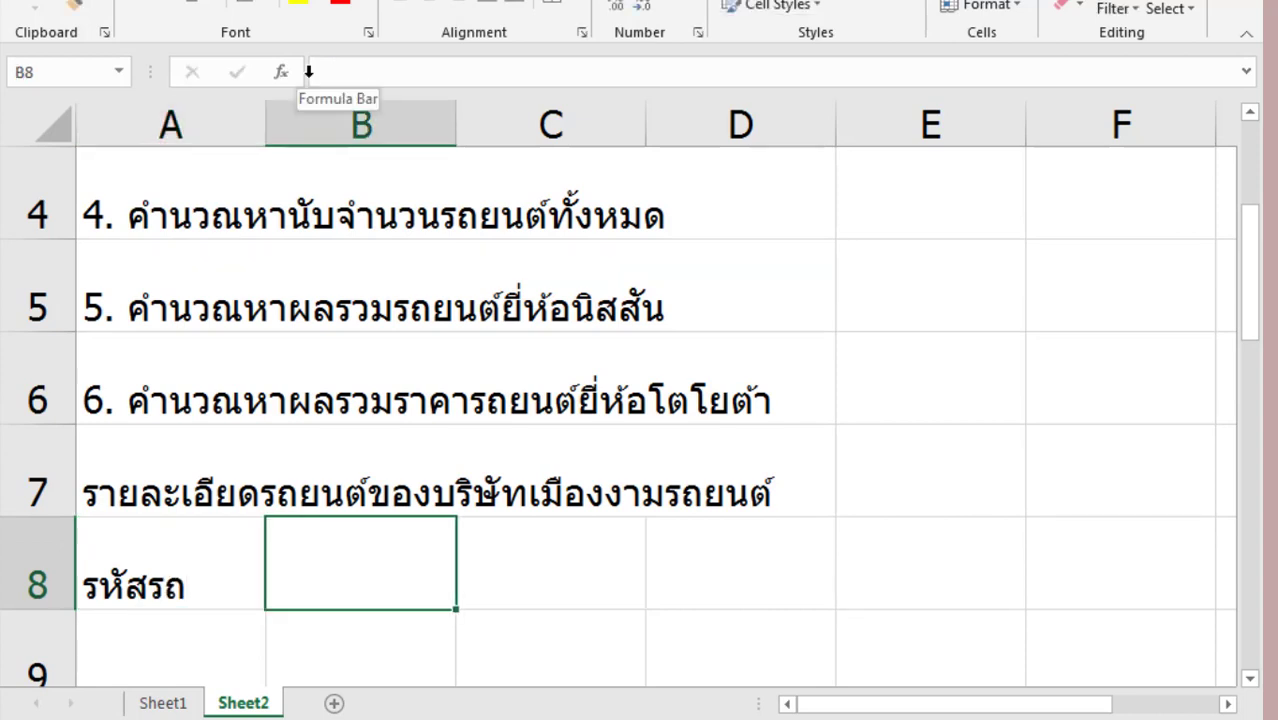
pyautogui.write('ยี่ห้')
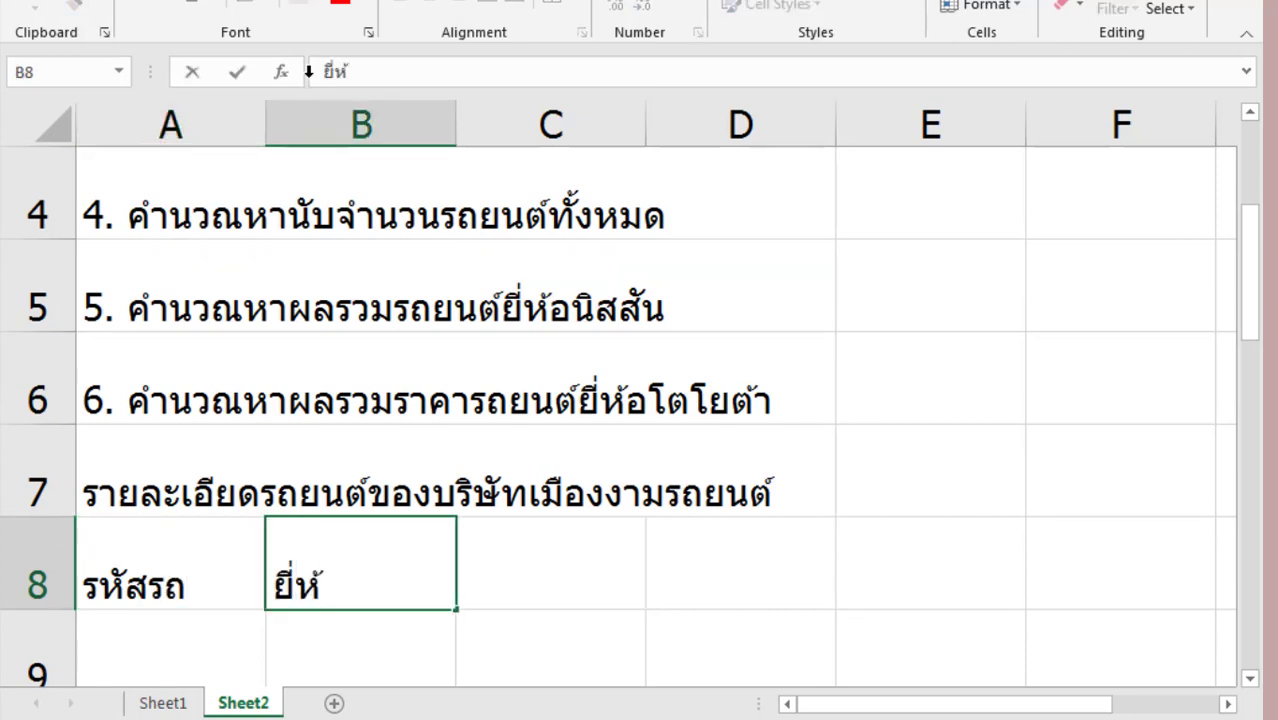
pyautogui.write('อรถ')
pyautogui.press('Tab')
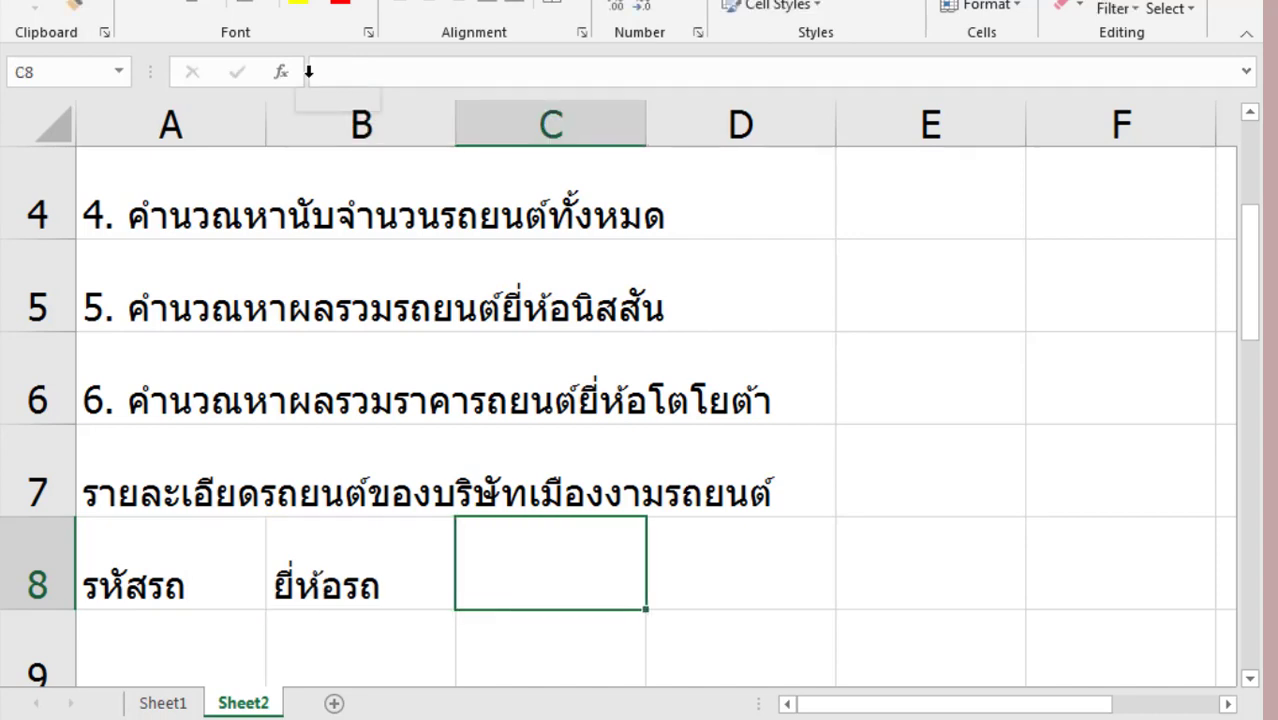
pyautogui.write('รุ่น')
pyautogui.press('Tab')
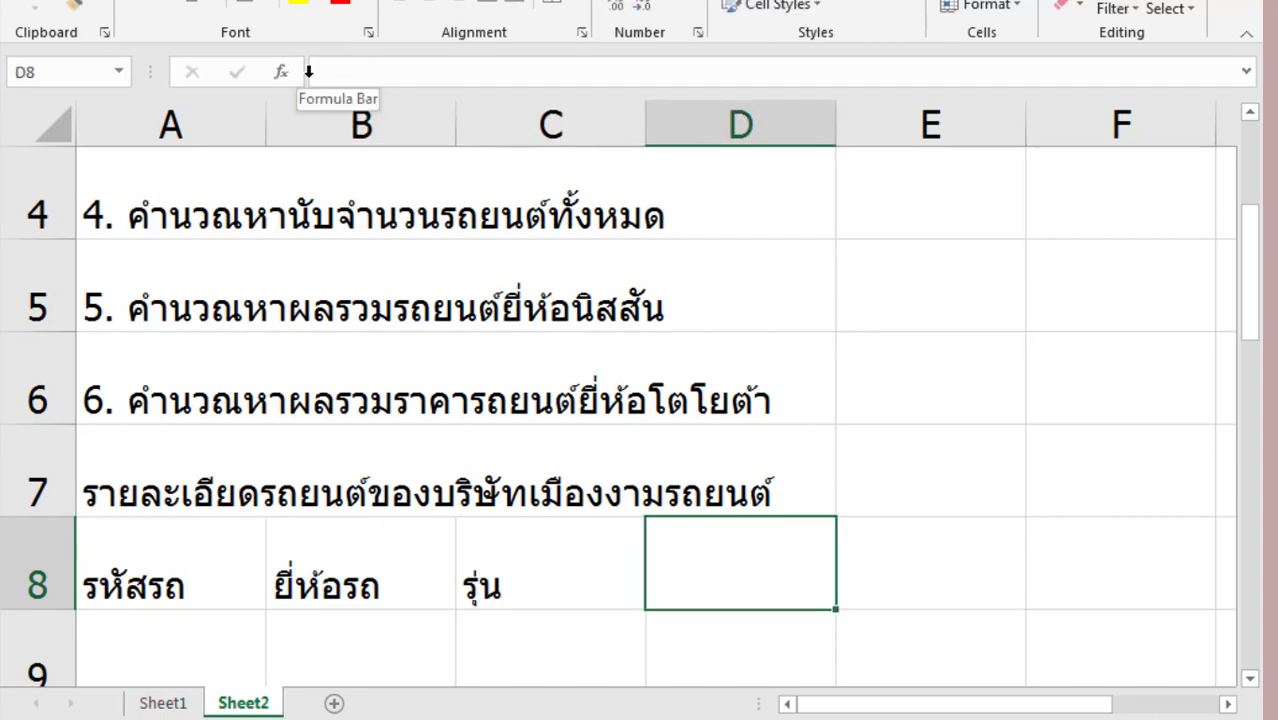
pyautogui.write('ราคาขาย')
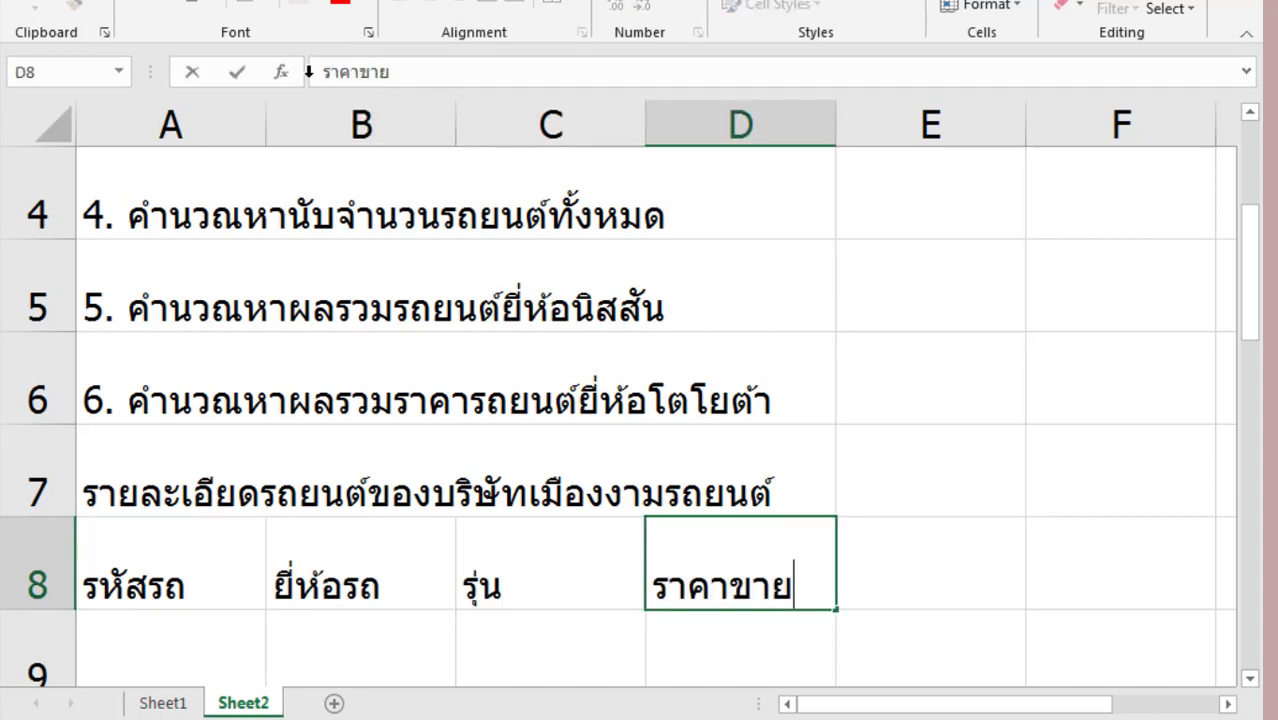
pyautogui.press('Tab')
pyautogui.write('เงิน')
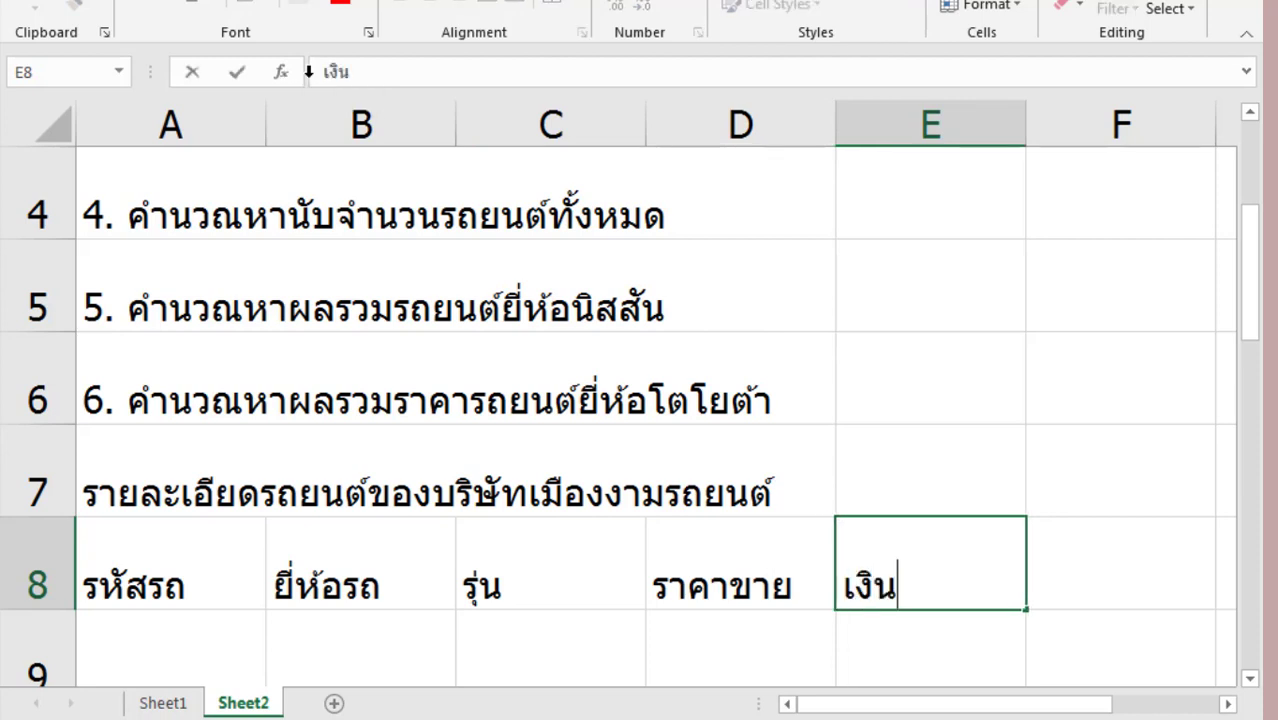
pyautogui.write('ดาว')
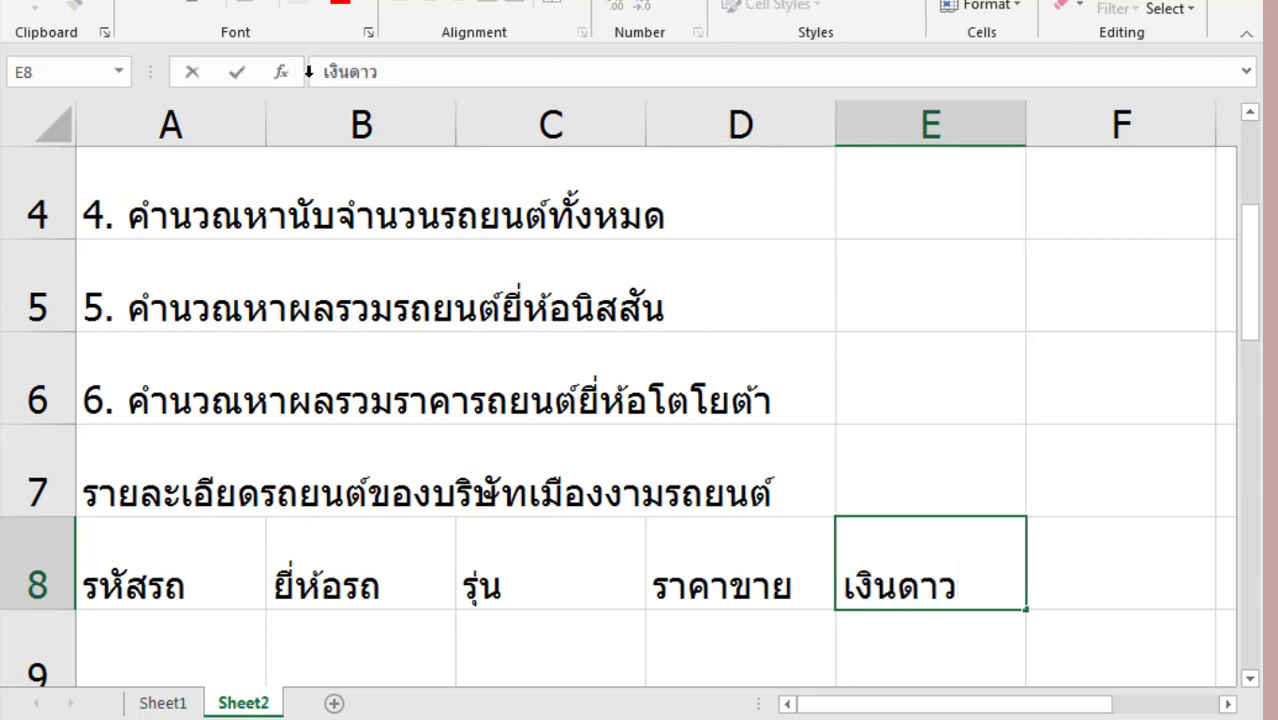
pyautogui.write('น์')
pyautogui.press('Return')
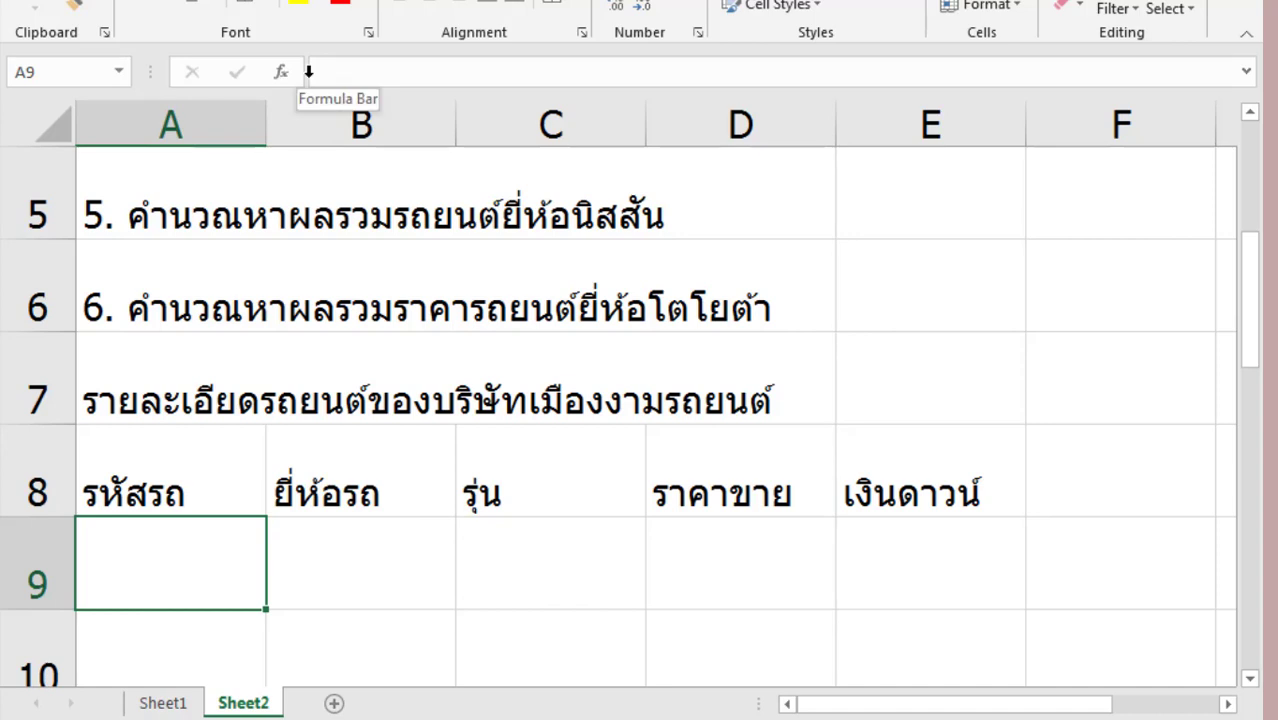
# - Enter car codes T101, T102, T026 and T0103 in A9–A12
pyautogui.write('T')
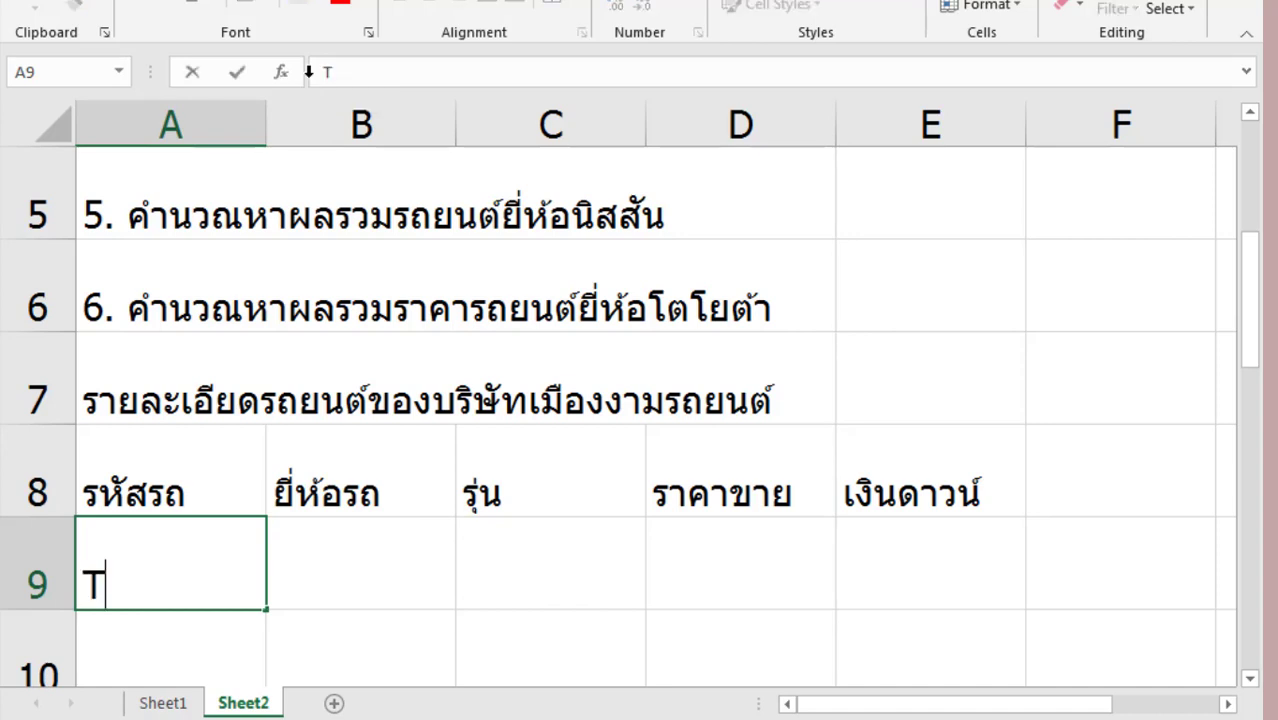
pyautogui.write('101')
pyautogui.press('Return')
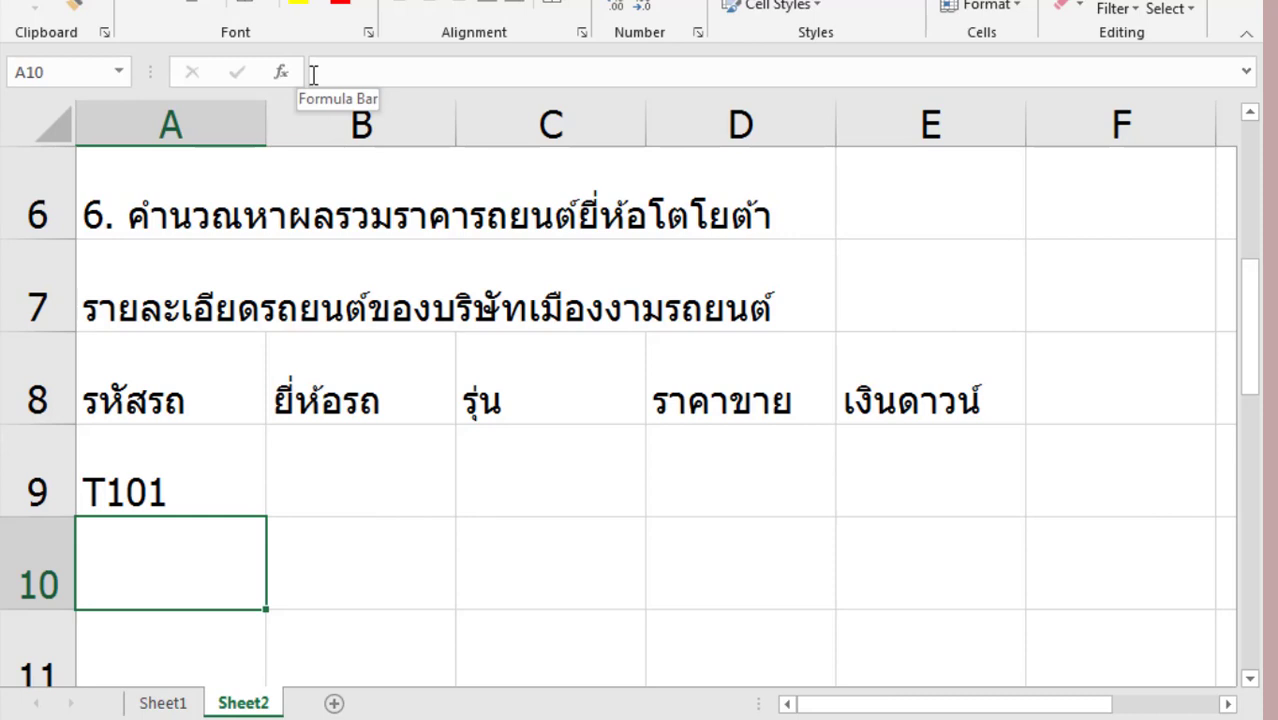
pyautogui.write('T10')
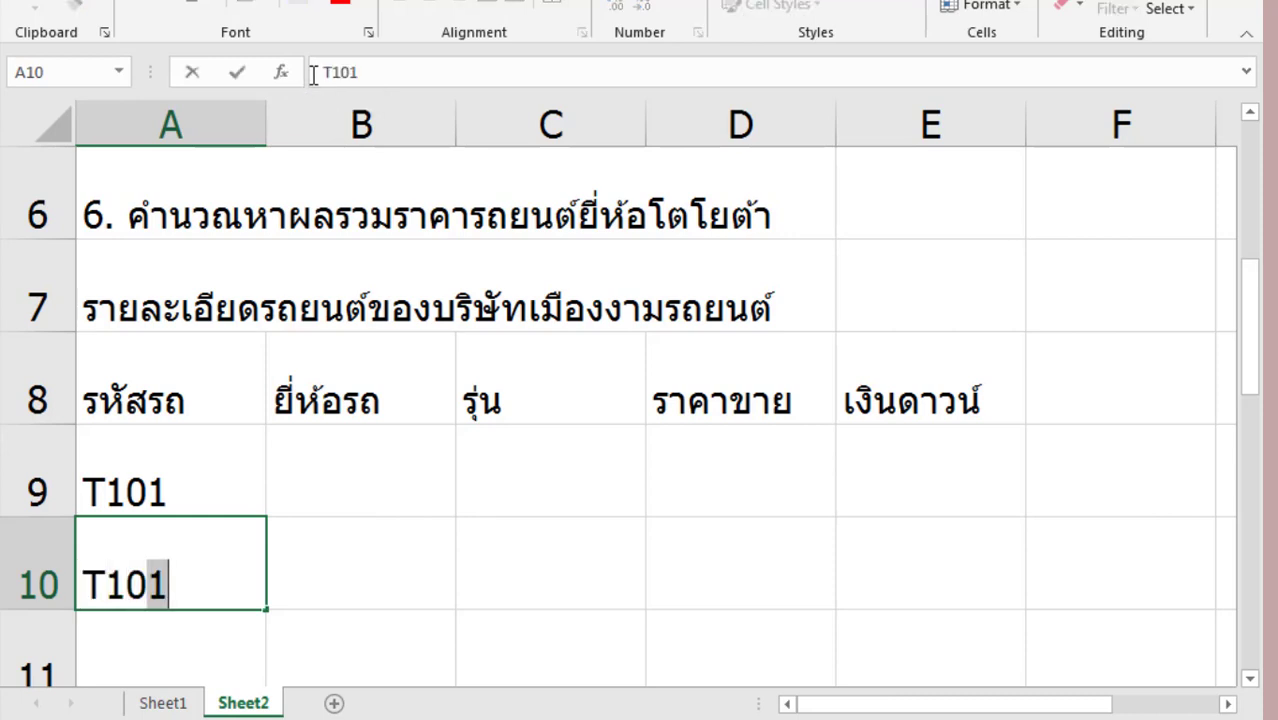
pyautogui.write('2')
pyautogui.press('Return')
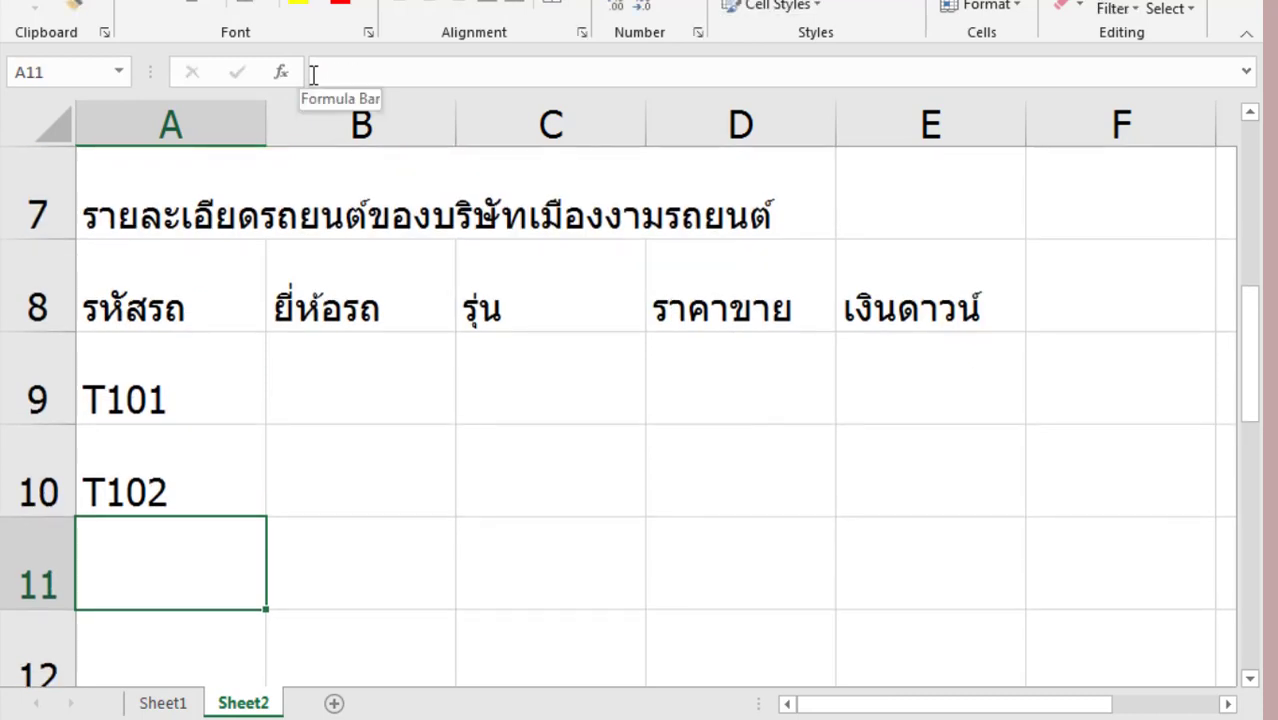
pyautogui.write('T')
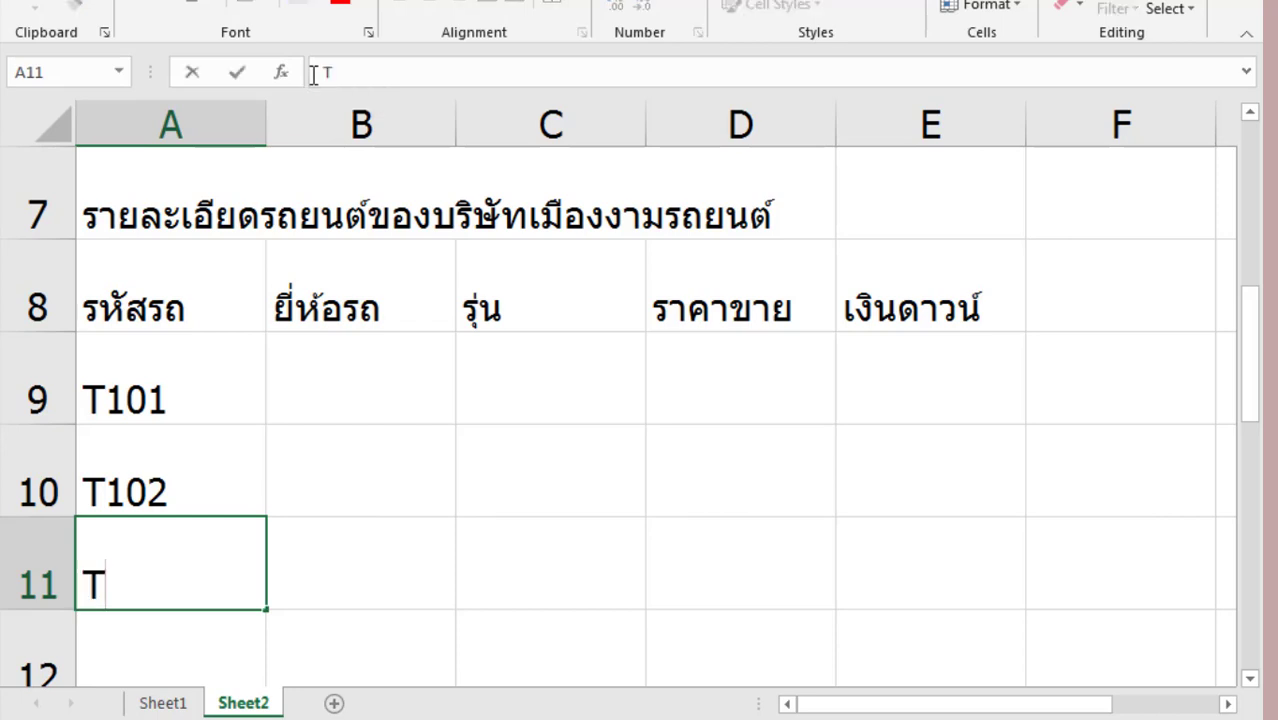
pyautogui.write('10')
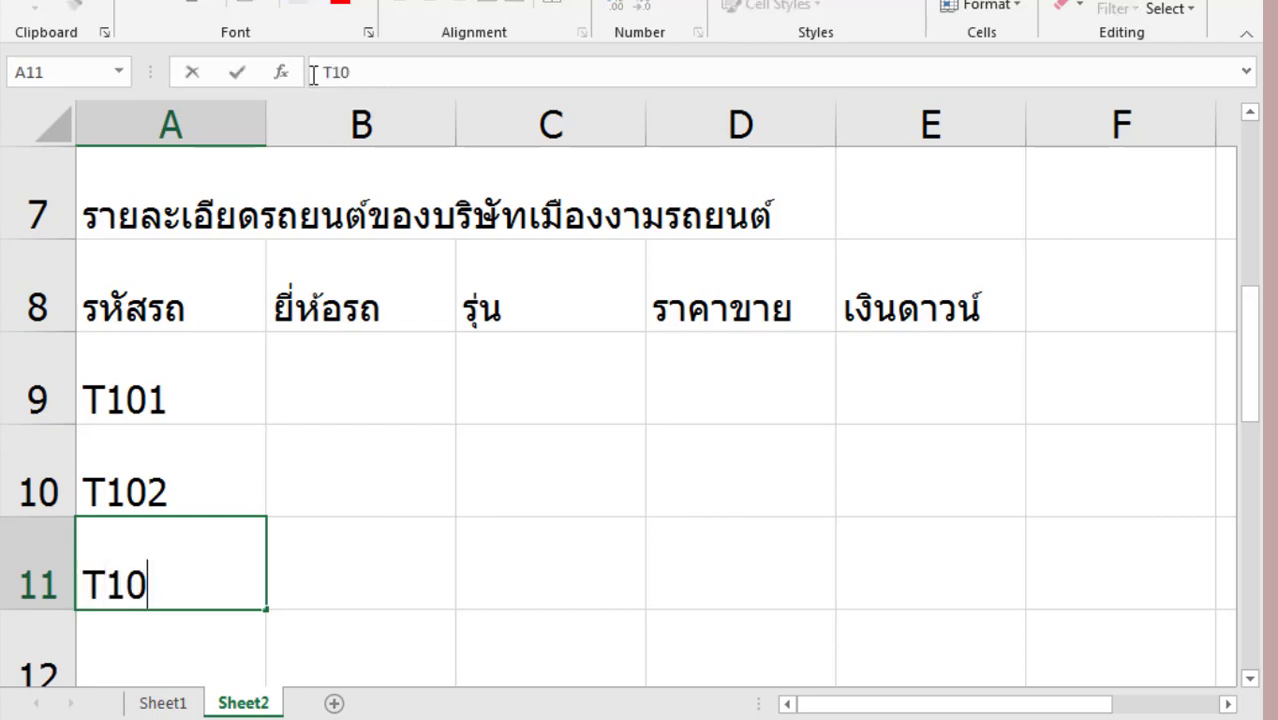
pyautogui.press('BackSpace')
pyautogui.press('BackSpace')
pyautogui.write('0')
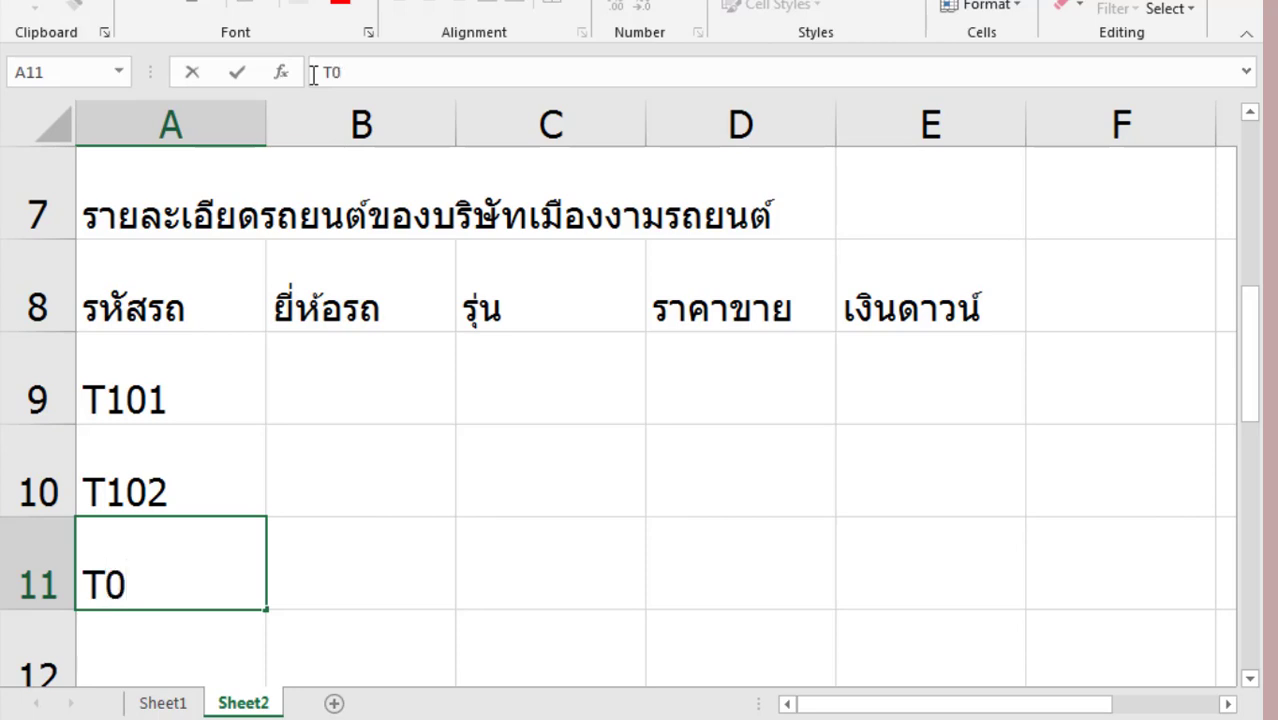
pyautogui.write('25')
pyautogui.press('BackSpace')
pyautogui.write('6')
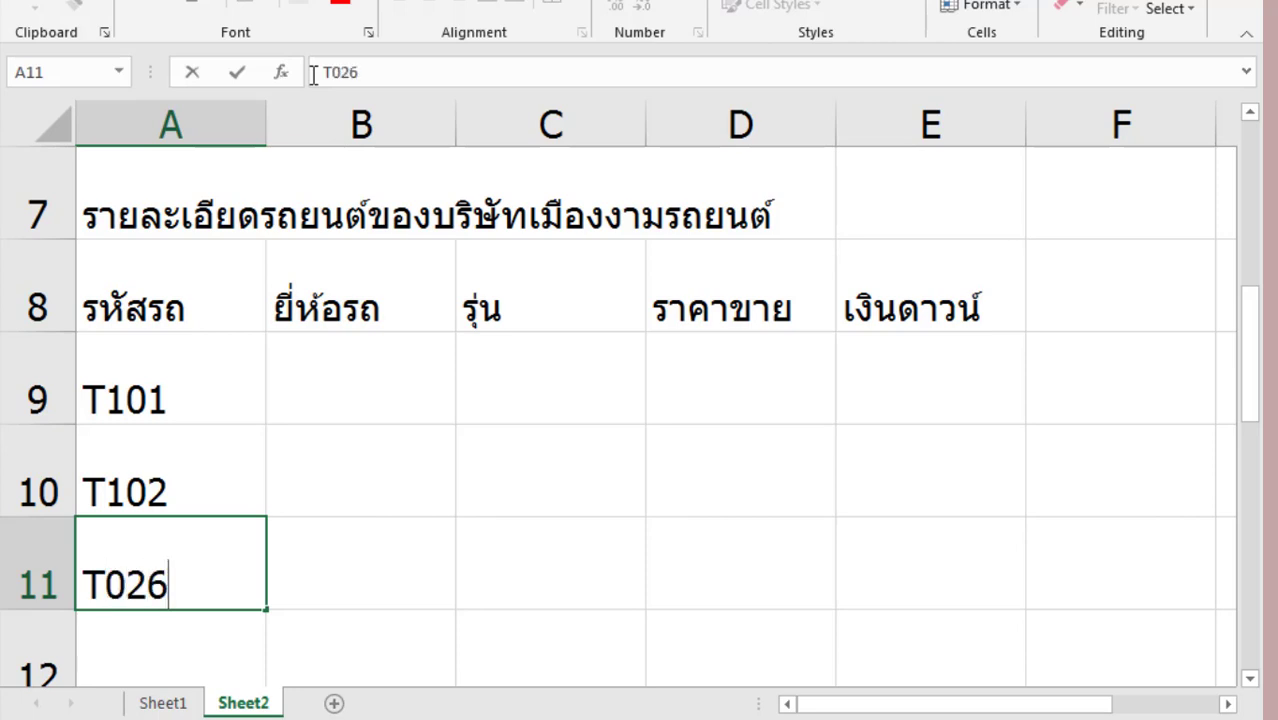
pyautogui.press('Return')
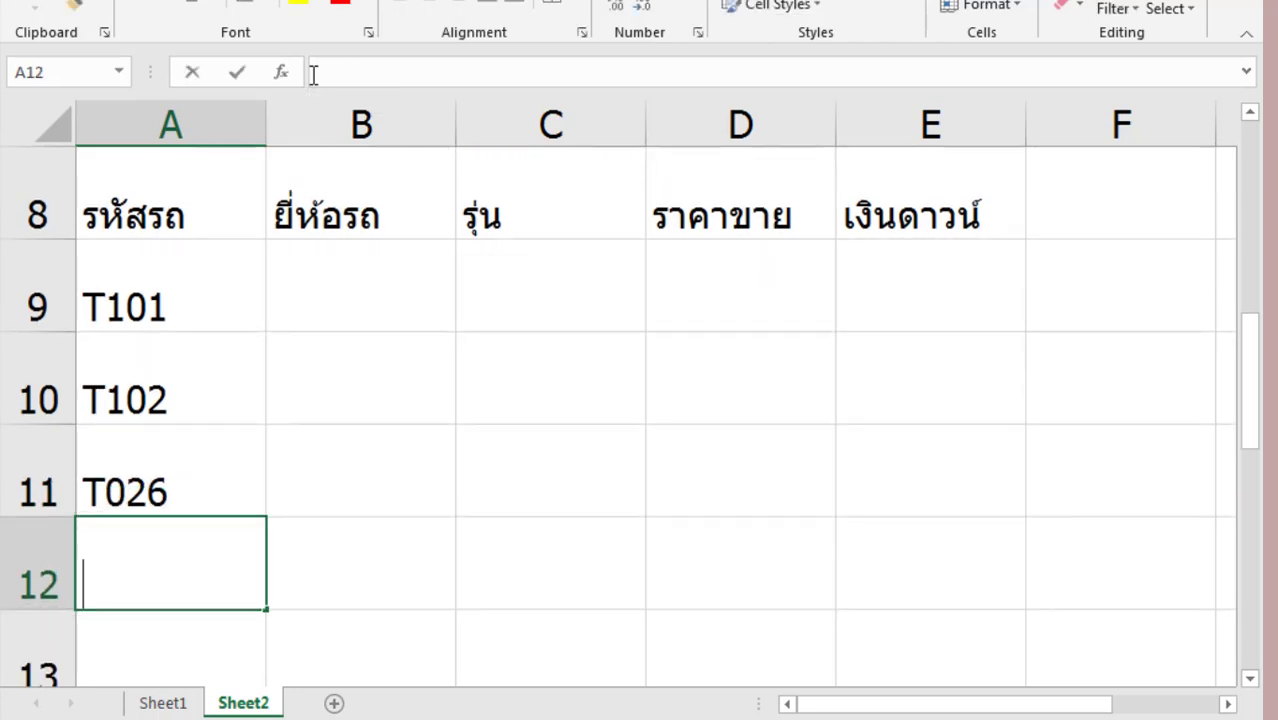
pyautogui.write('T0')
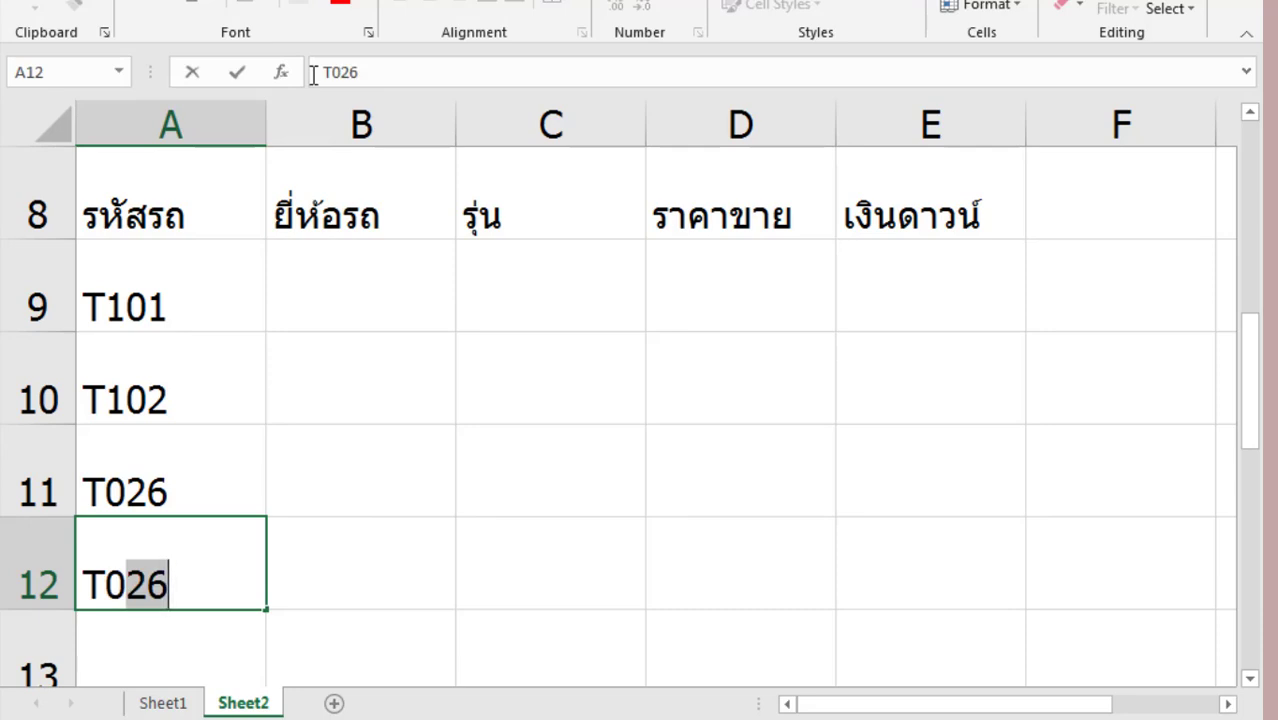
pyautogui.write('103')
pyautogui.press('Return')
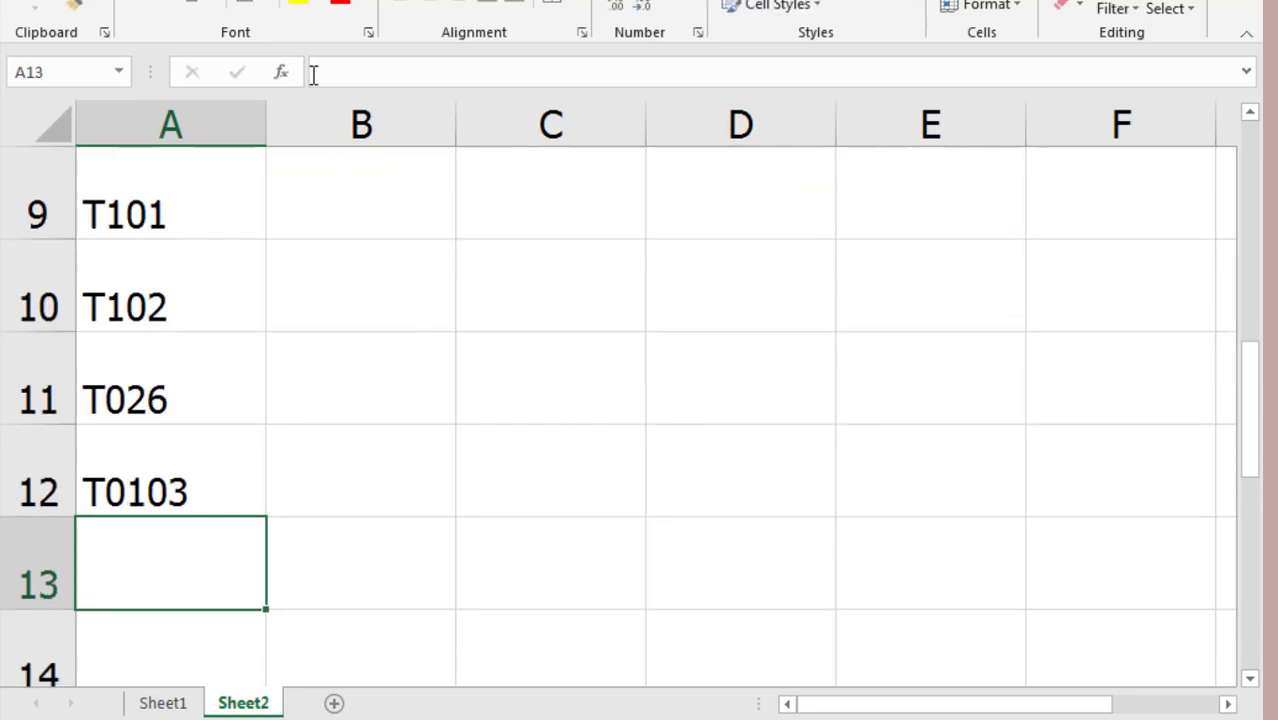
# - Enter car codes N001, N002, B111, B112, M101 and M102 in A13–A18
pyautogui.write('N00')
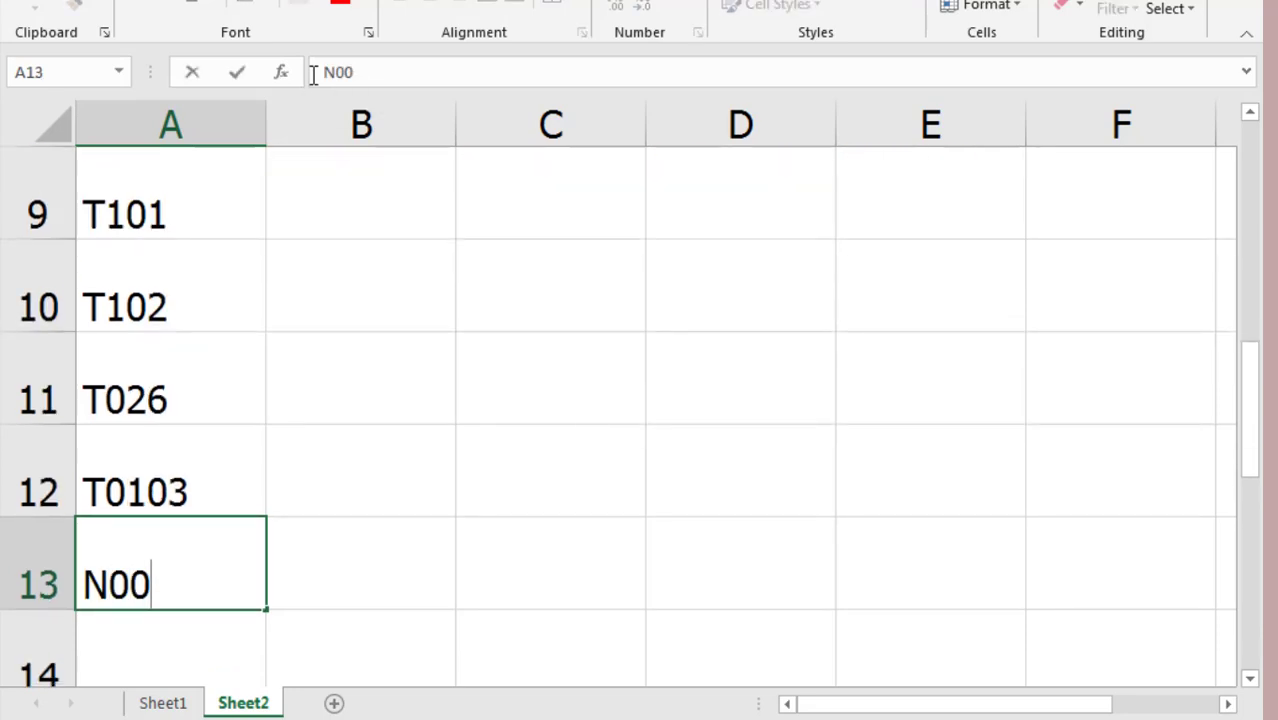
pyautogui.write('1')
pyautogui.press('Return')
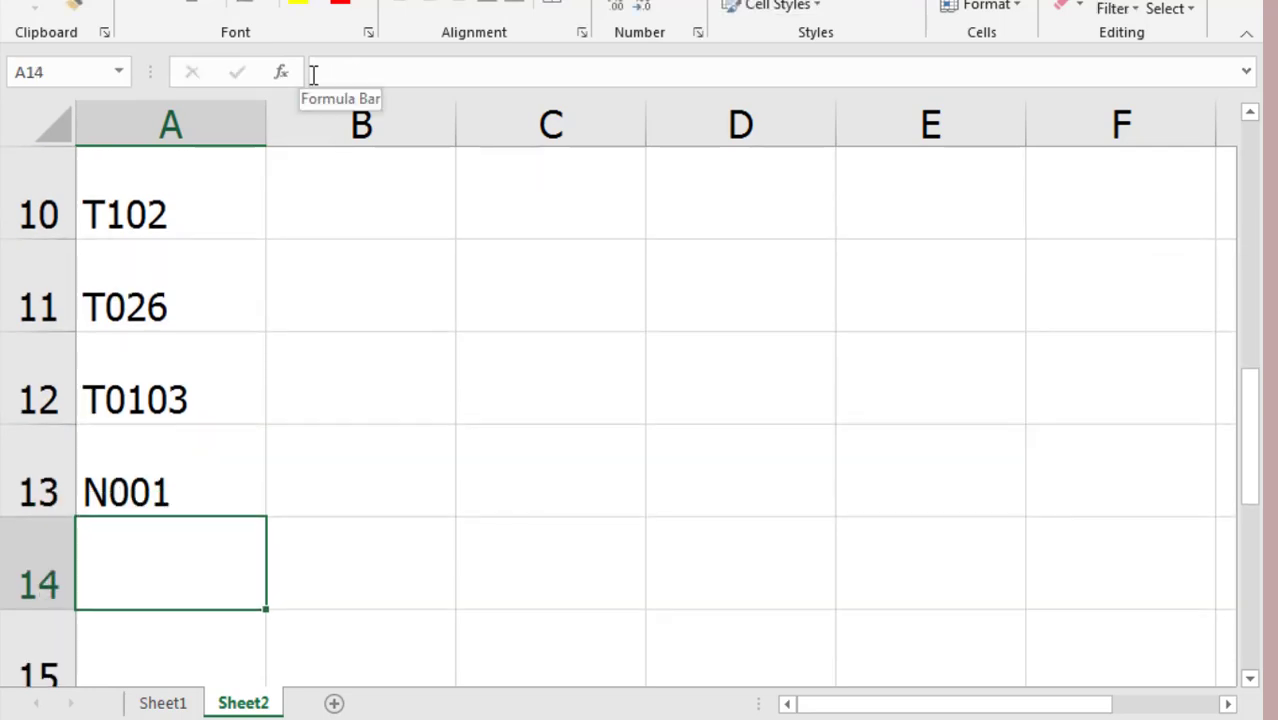
pyautogui.write('N002')
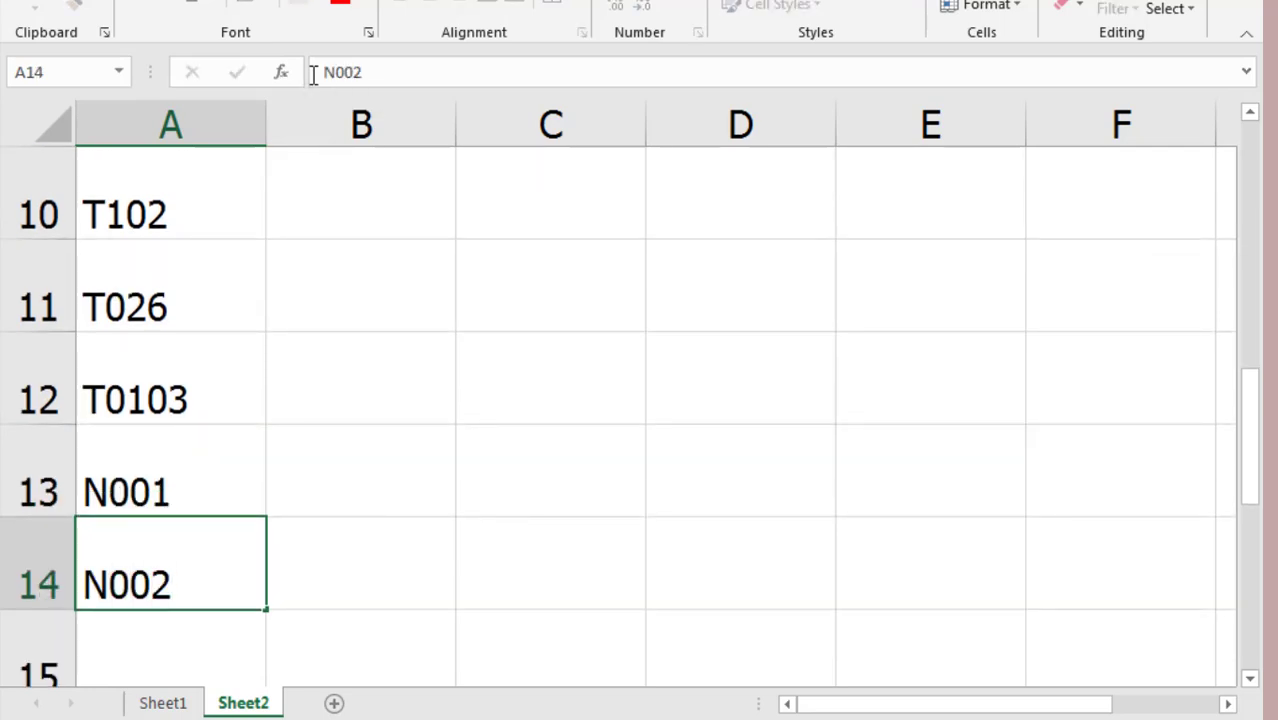
pyautogui.press('Return')
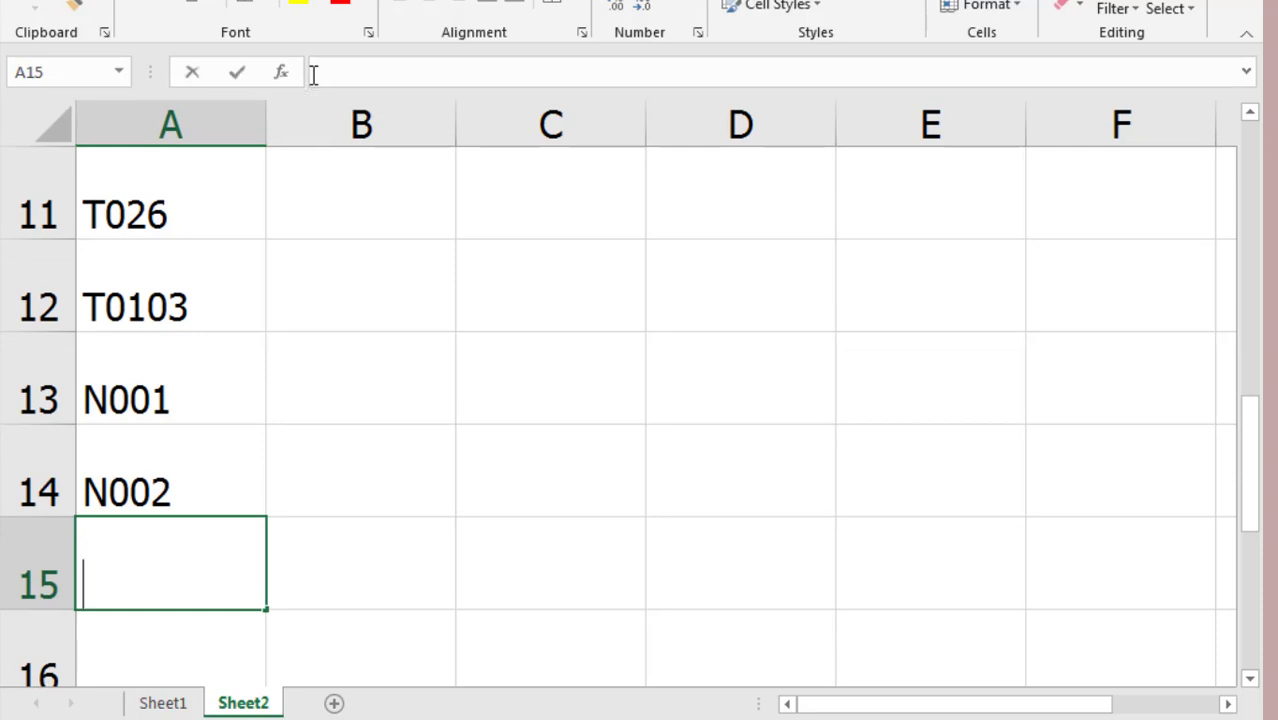
pyautogui.write('B111')
pyautogui.press('Return')
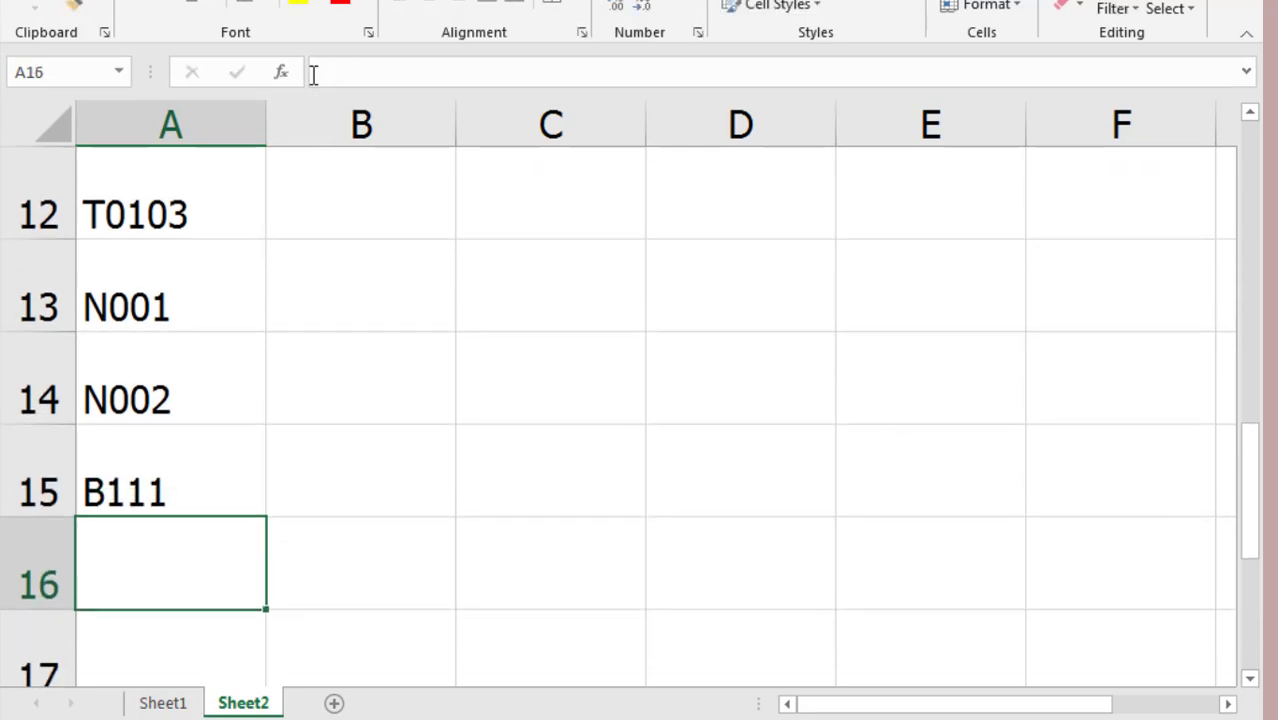
pyautogui.write('B')
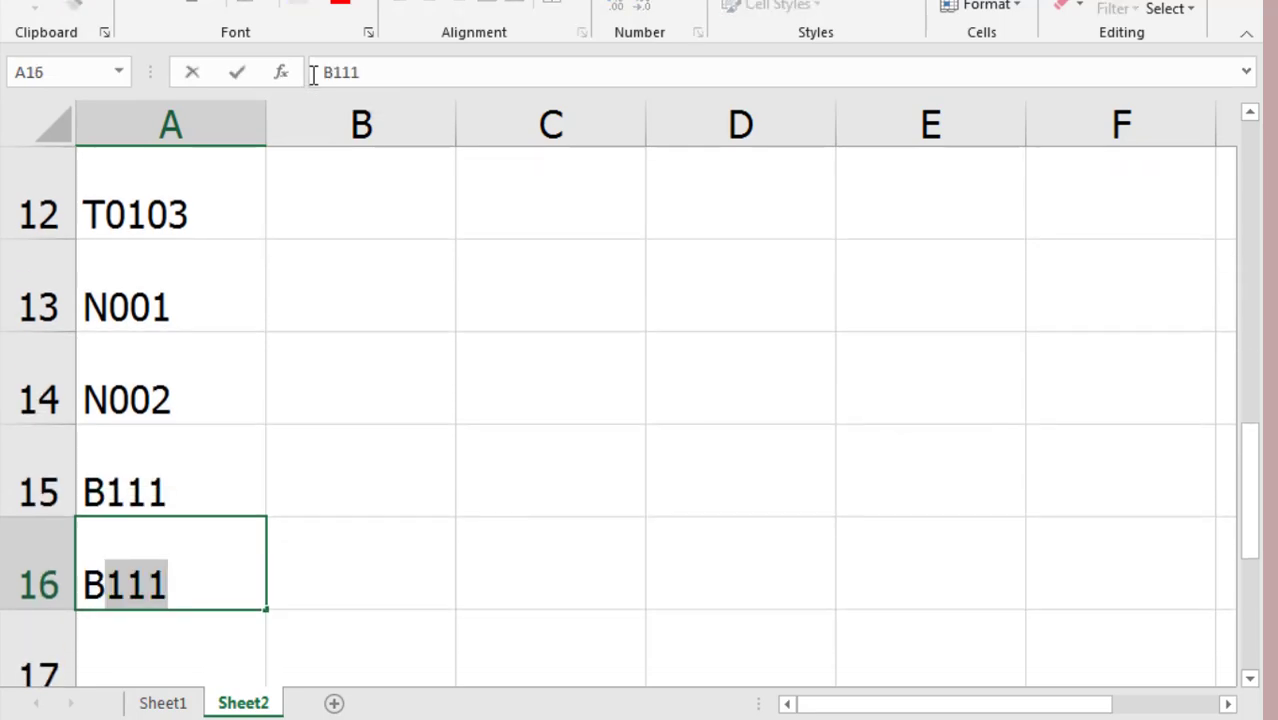
pyautogui.write('112')
pyautogui.press('Return')
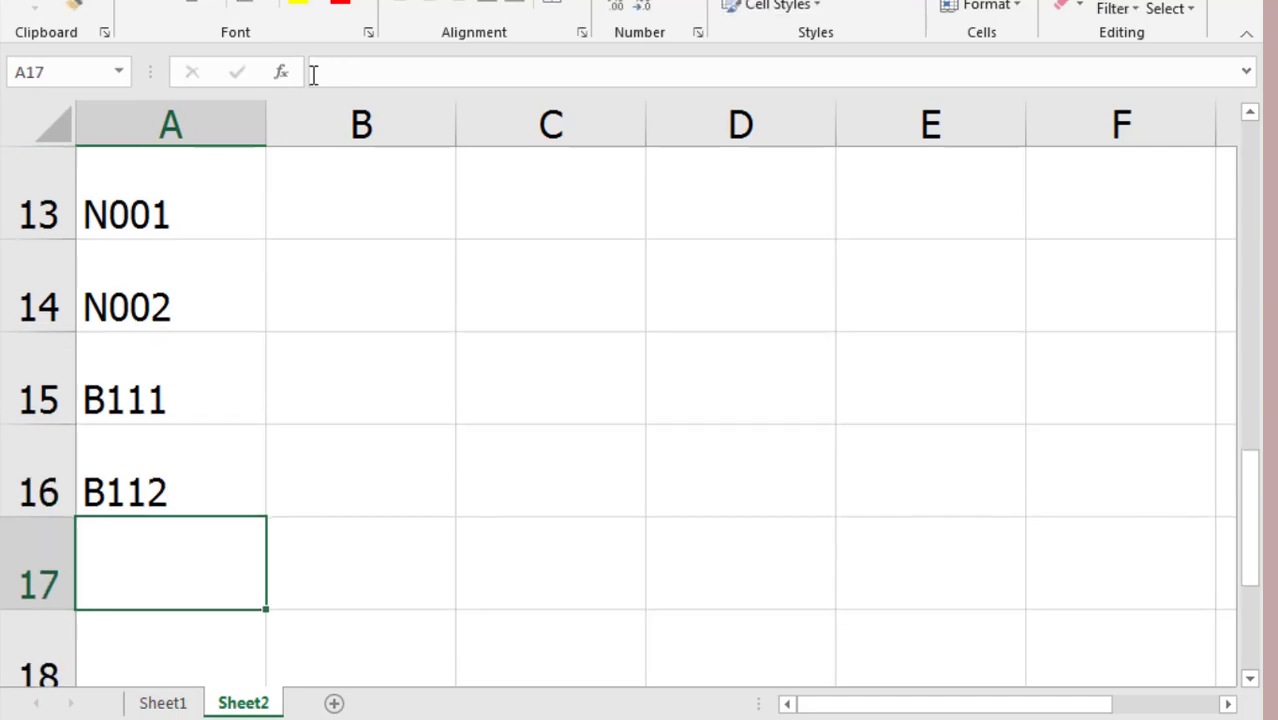
pyautogui.write('M')
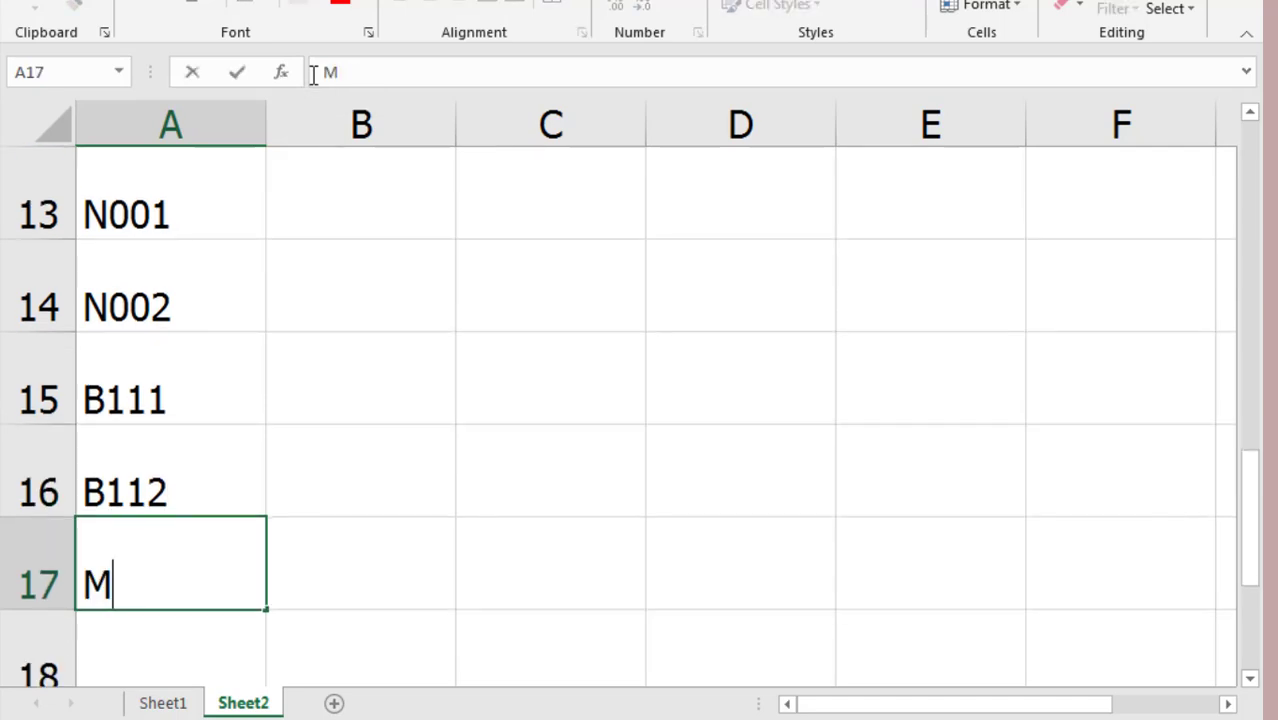
pyautogui.write('101')
pyautogui.press('Return')
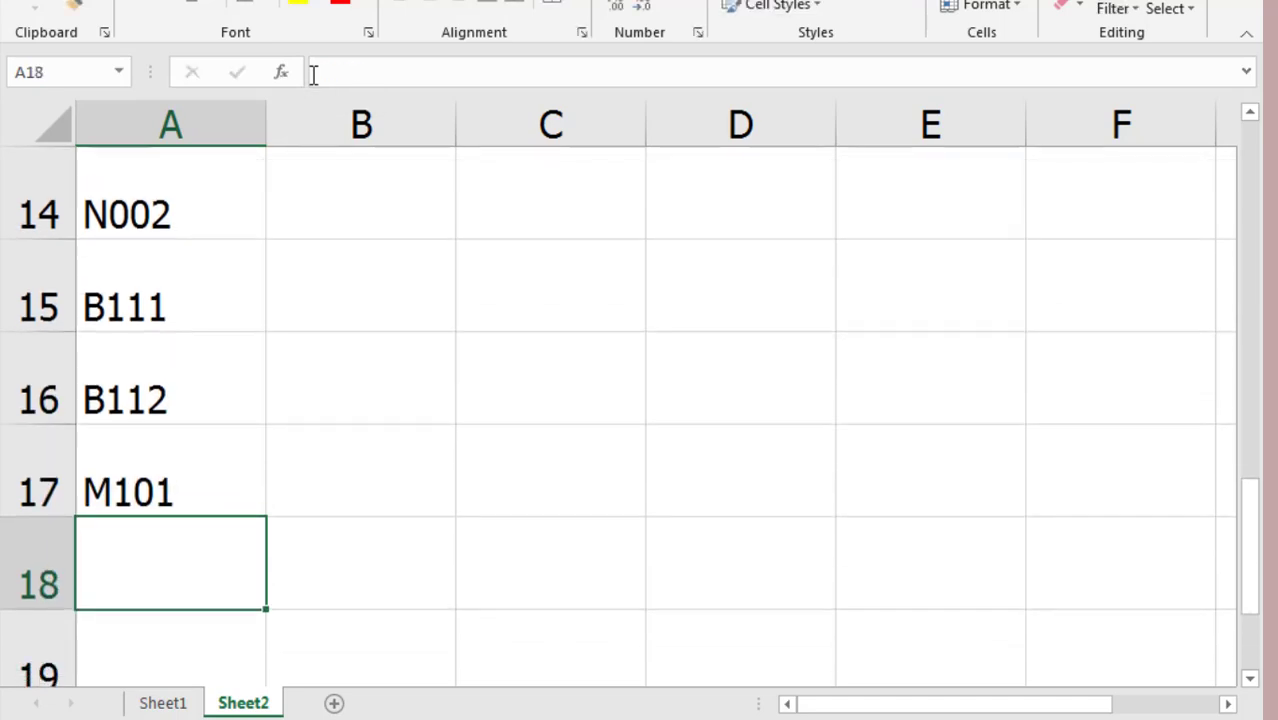
pyautogui.write('M1')
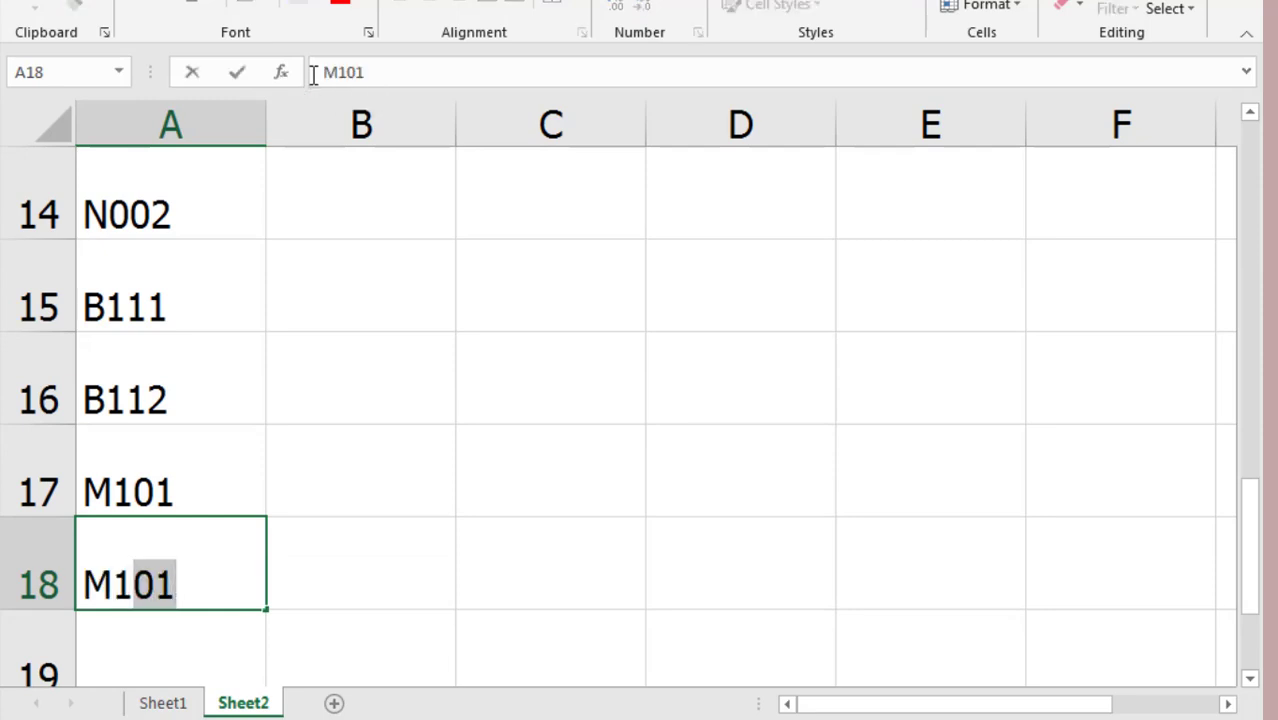
pyautogui.write('02')
pyautogui.press('Return')
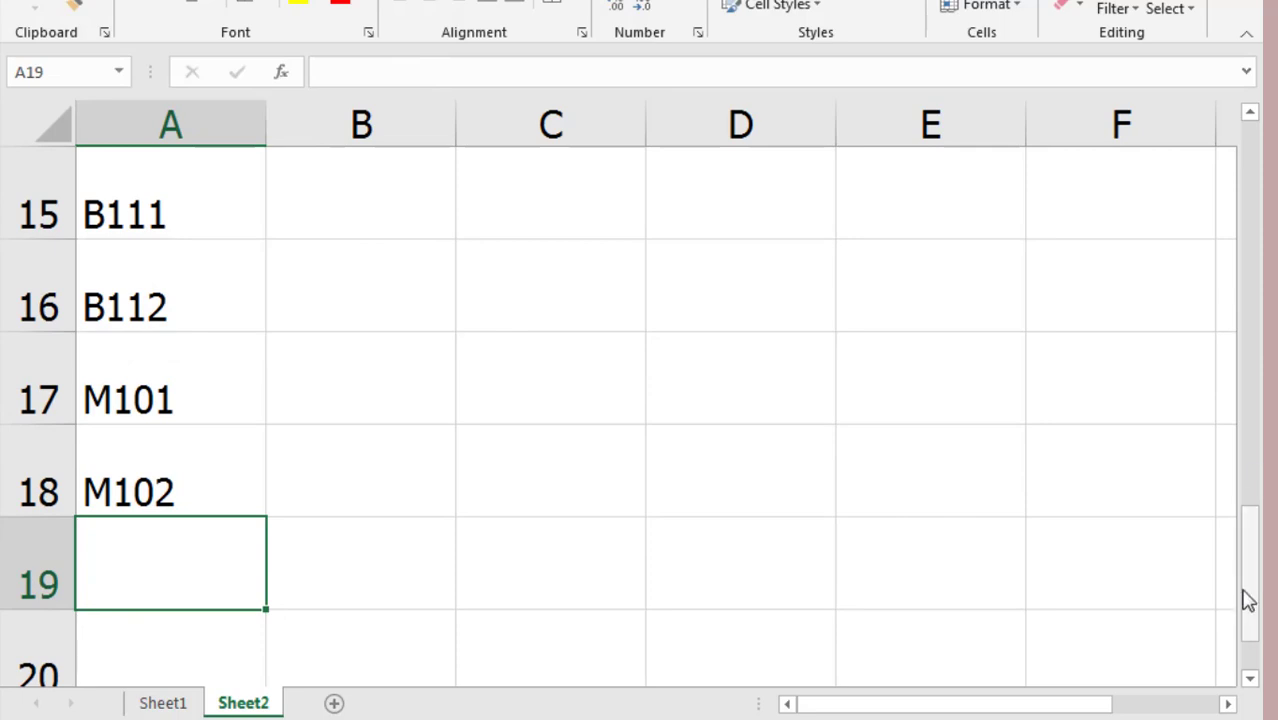
# - Bring header row 8 back into view and start editing cell B9 for the first brand
pyautogui.moveTo(1247, 596); pyautogui.dragTo(1250, 530)
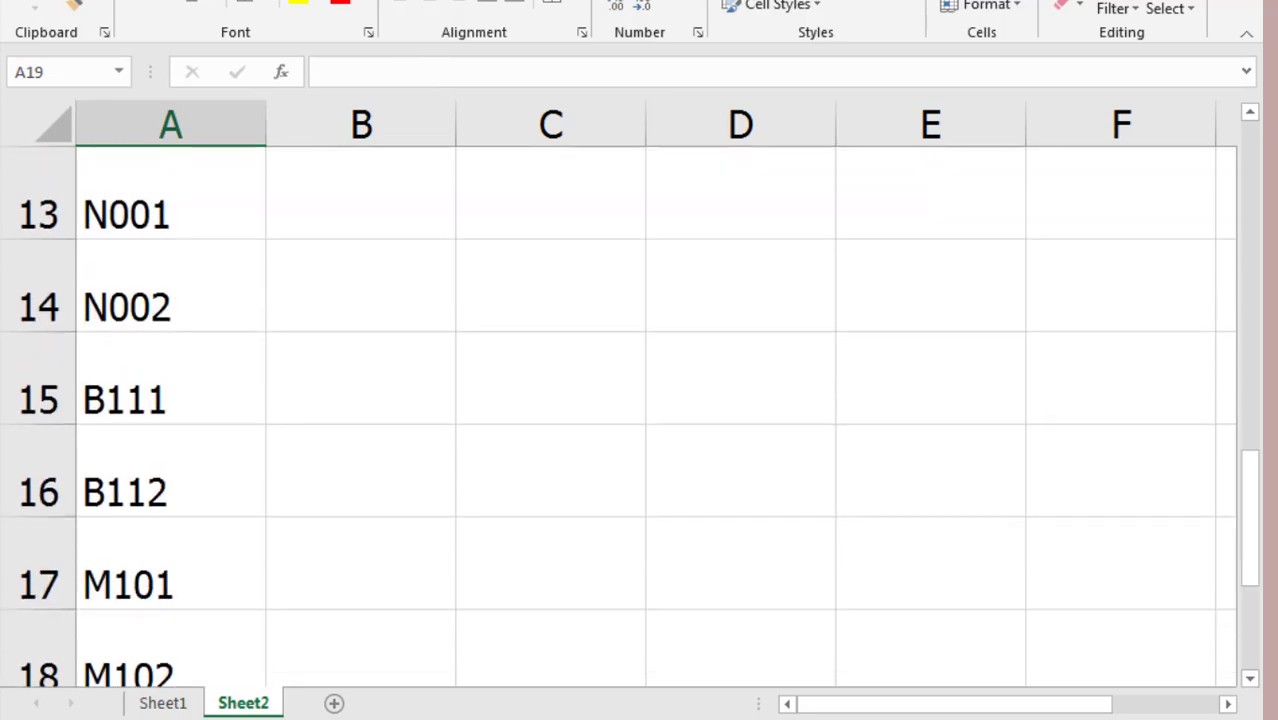
pyautogui.keyDown('ctrl'); pyautogui.scroll(-2, 1258, 532); pyautogui.keyUp('ctrl')
pyautogui.keyDown('ctrl'); pyautogui.scroll(-1, 1258, 532); pyautogui.keyUp('ctrl')
pyautogui.keyDown('ctrl'); pyautogui.scroll(-1, 1258, 532); pyautogui.keyUp('ctrl')
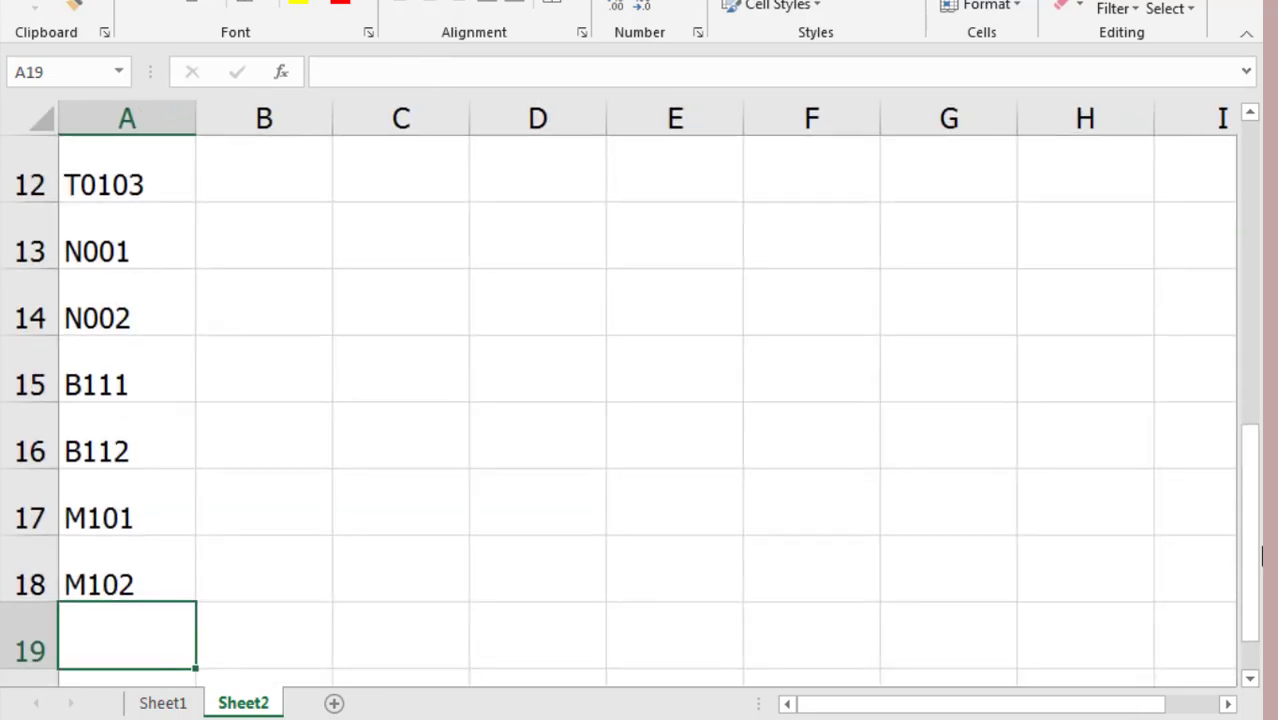
pyautogui.moveTo(1258, 532); pyautogui.dragTo(1259, 427)
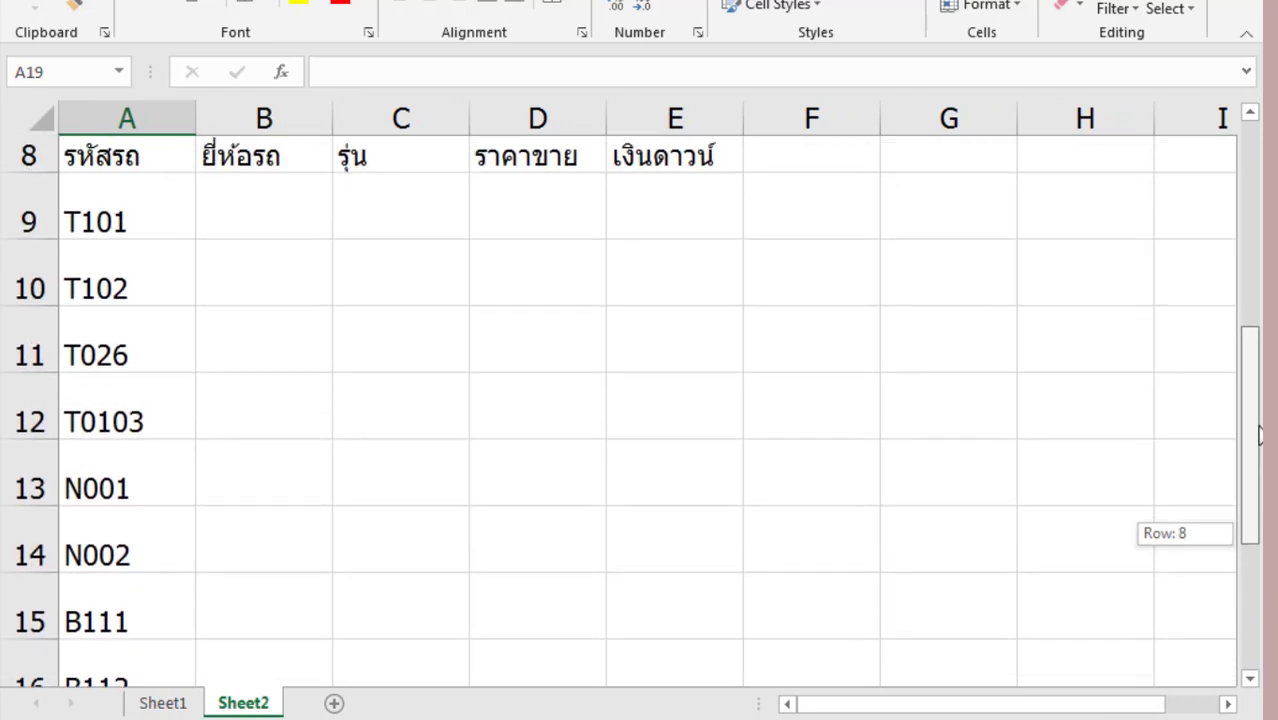
pyautogui.doubleClick(266, 252)
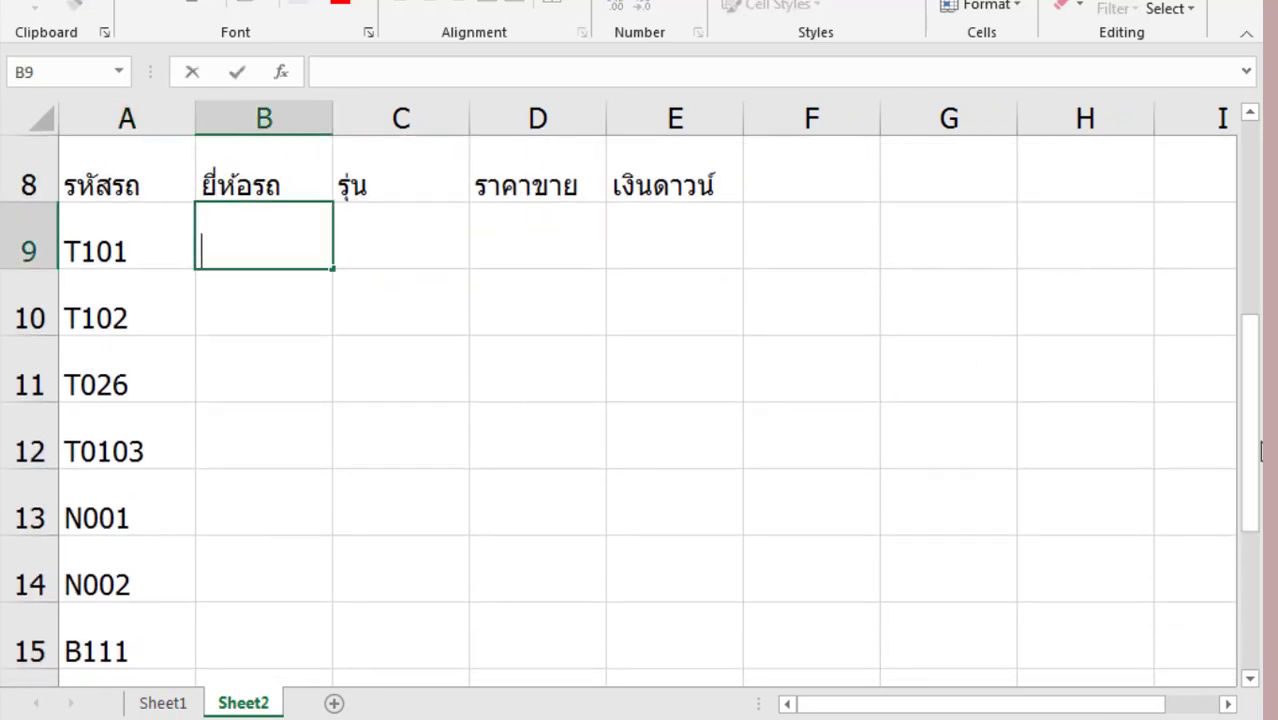
pyautogui.moveTo(1257, 442); pyautogui.dragTo(1204, 503)
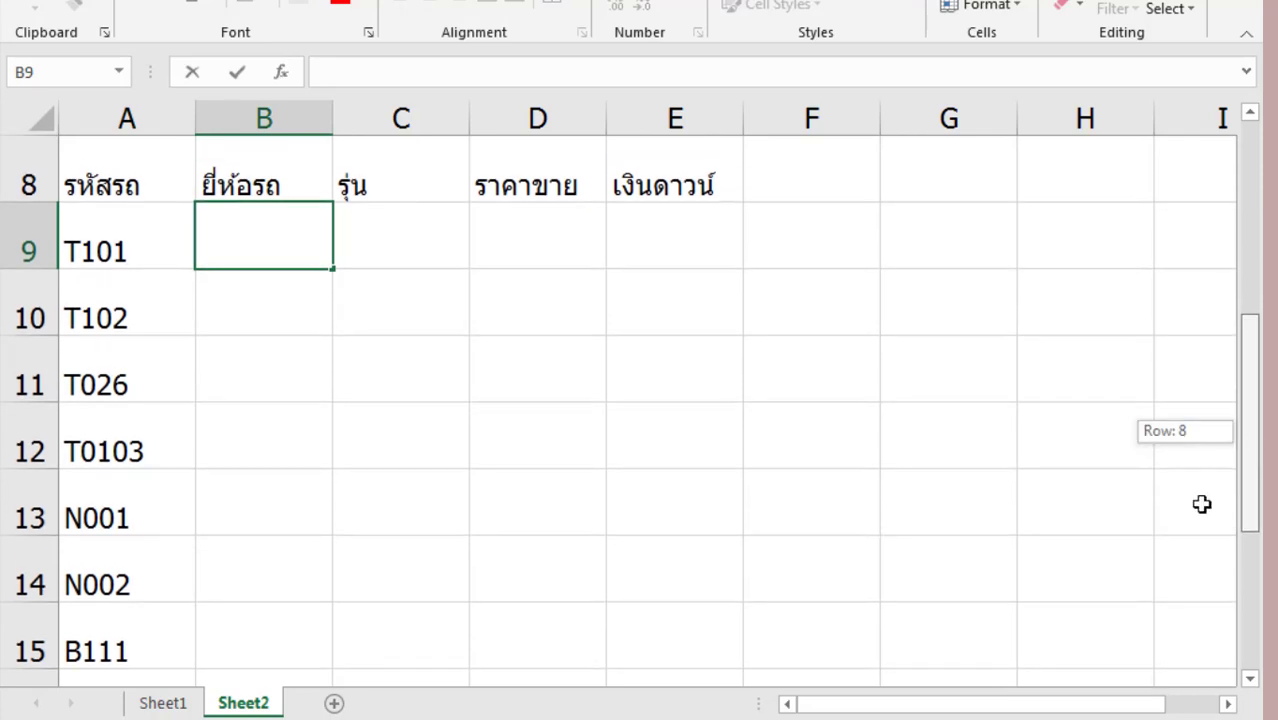
pyautogui.moveTo(1004, 712); pyautogui.dragTo(870, 706)
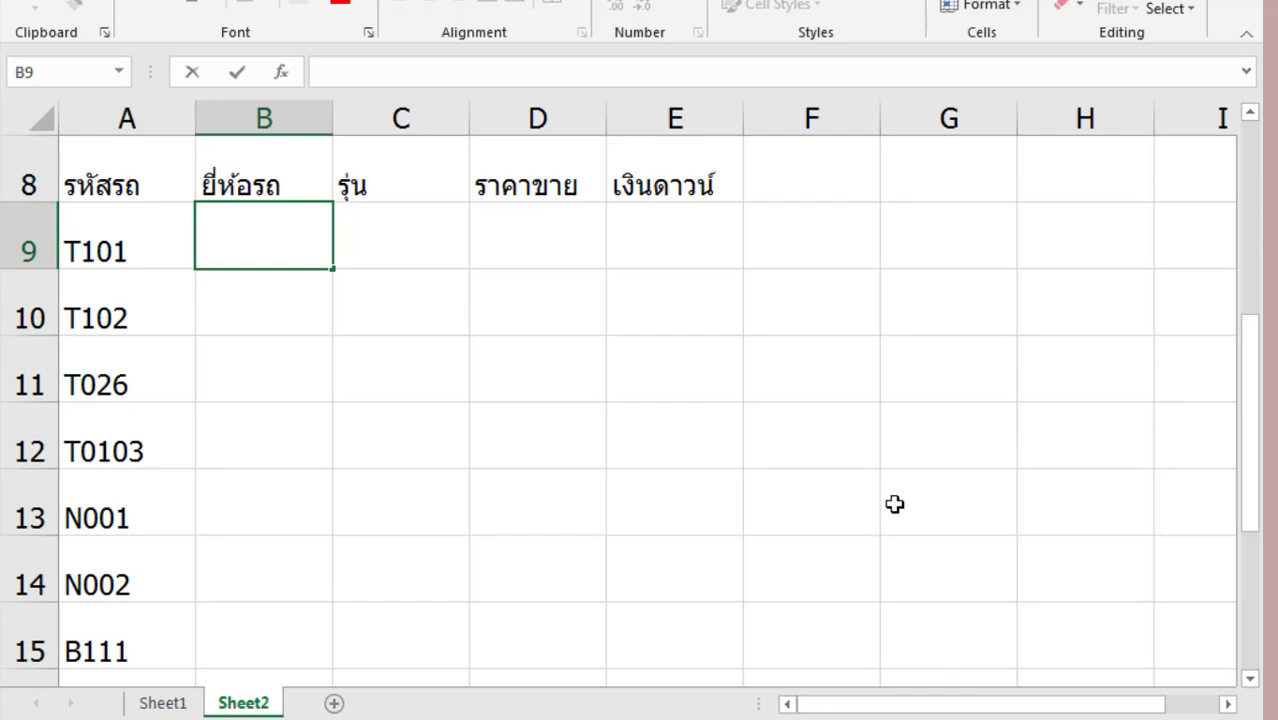
# - Enter โตโยต้า as the brand in B9 through B12
pyautogui.write('R')
pyautogui.press('BackSpace')
pyautogui.write('F')
pyautogui.press('BackSpace')
pyautogui.write('โ')
pyautogui.write('ตโยต')
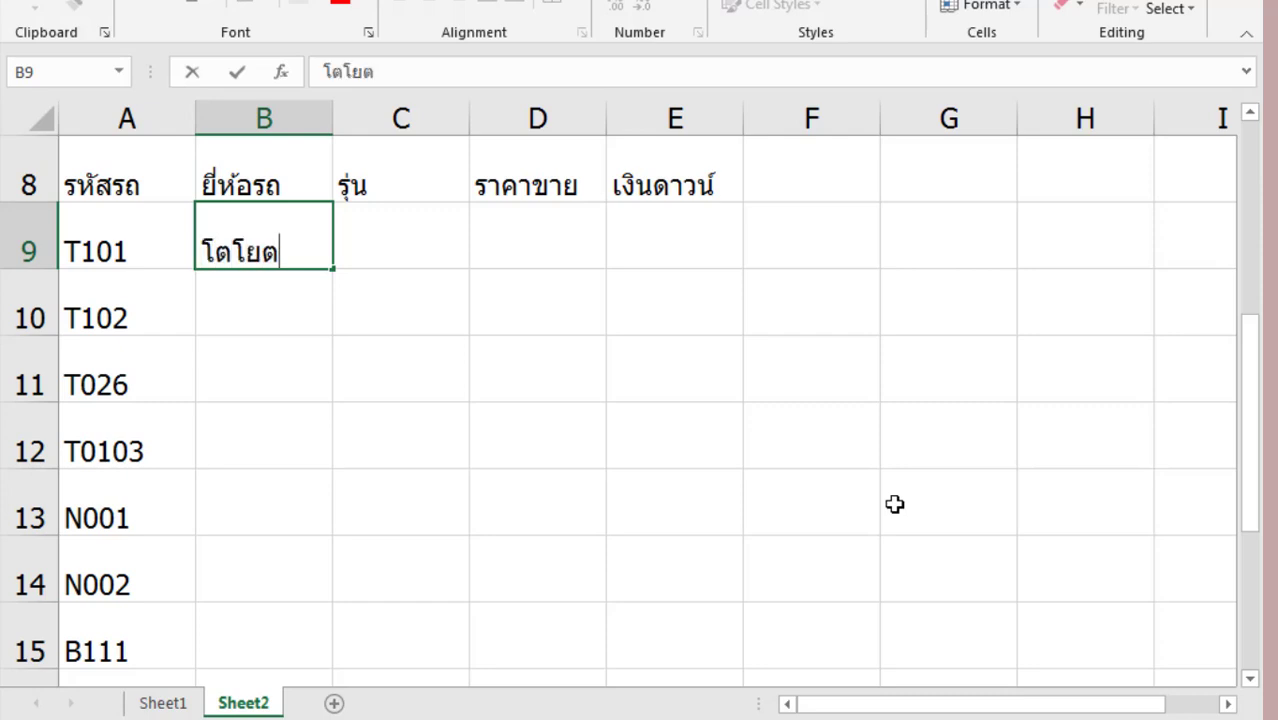
pyautogui.write('้า')
pyautogui.press('Return')
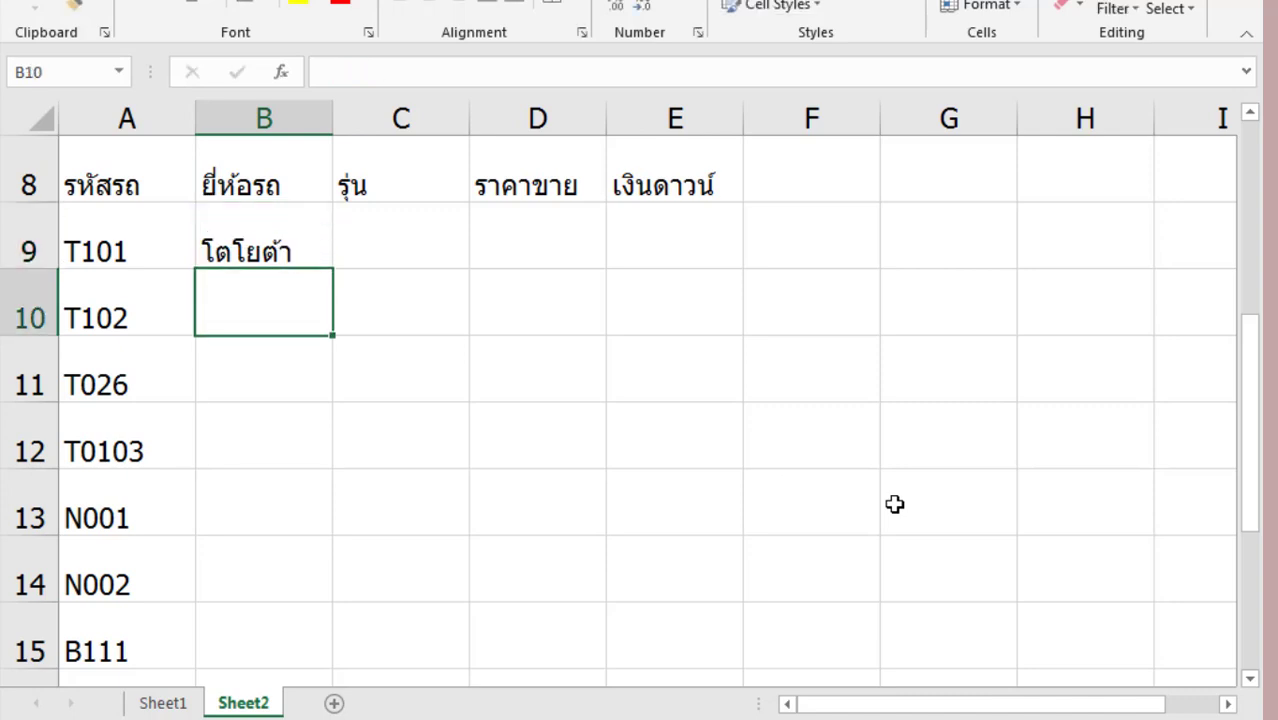
pyautogui.write('โ')
pyautogui.press('Return')
pyautogui.write('โ')
pyautogui.press('Return')
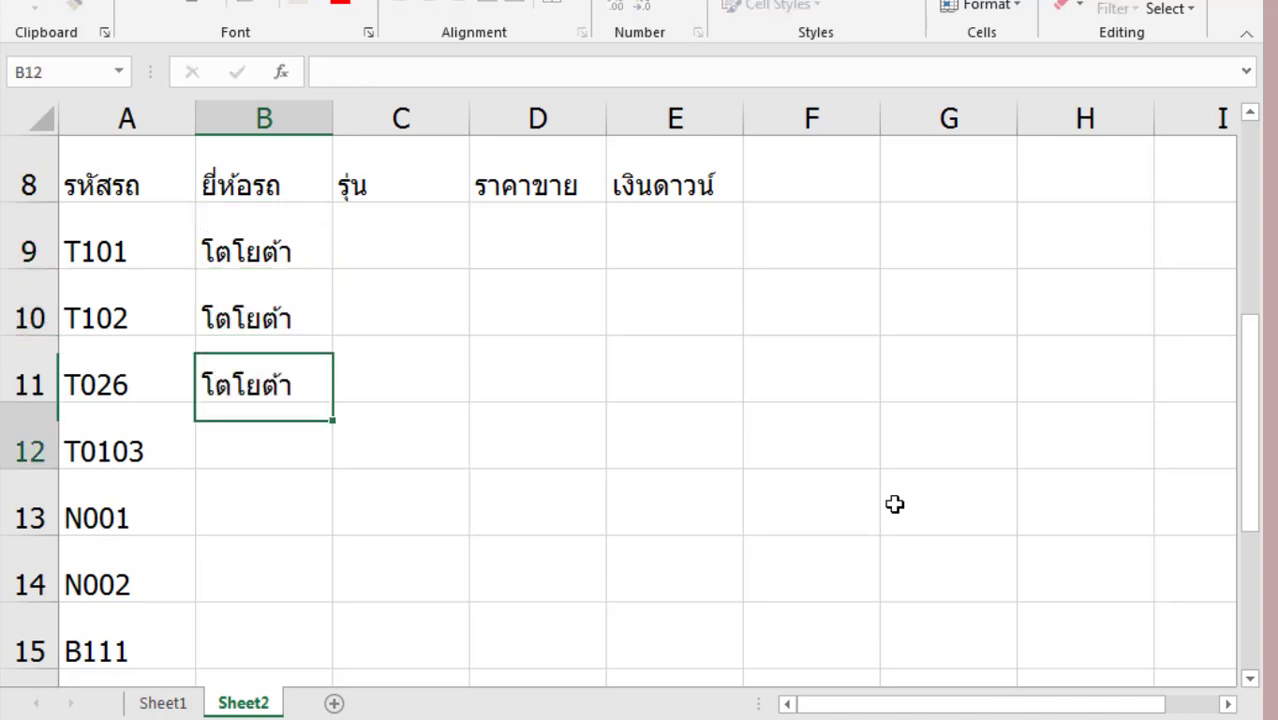
pyautogui.write('โ')
pyautogui.press('Return')
# - Enter นิสสัน in B13–B14 and บีเอ็มดับเบิ้ลยู in B15–B16
pyautogui.write('นิ')
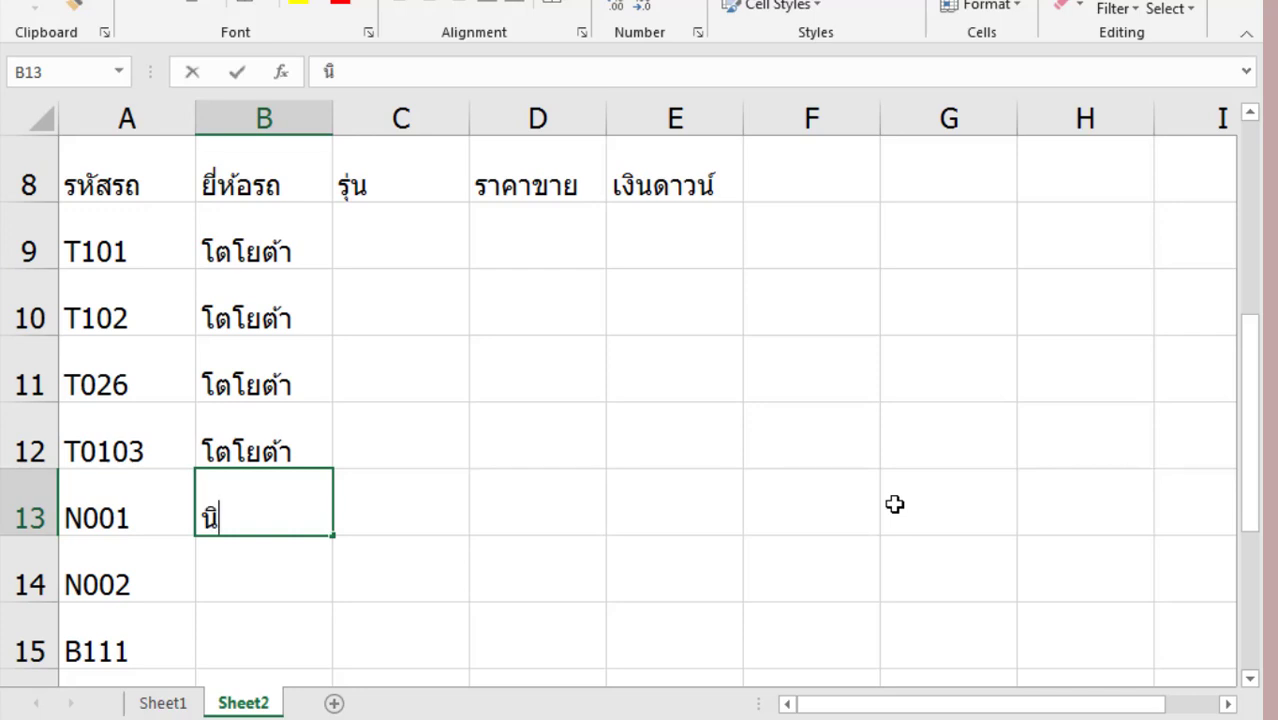
pyautogui.write('สสัน')
pyautogui.press('Return')
pyautogui.write('ส')
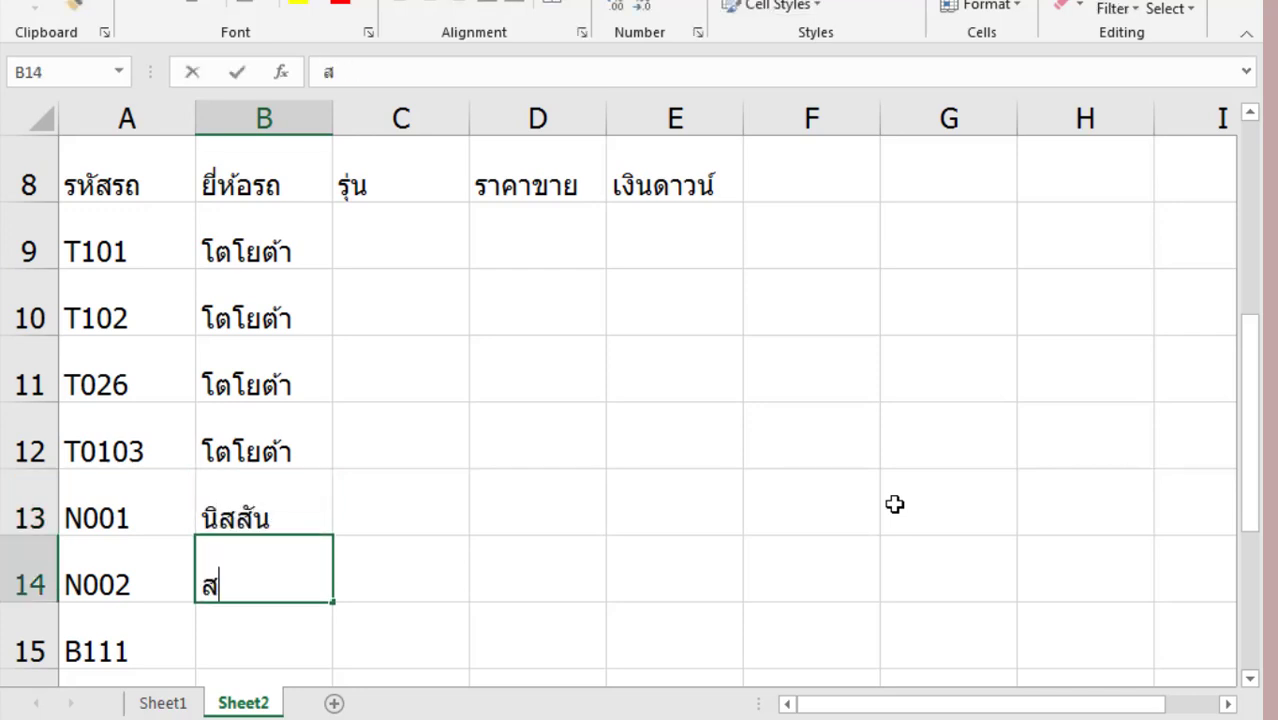
pyautogui.press('BackSpace')
pyautogui.write('นิ')
pyautogui.press('Return')
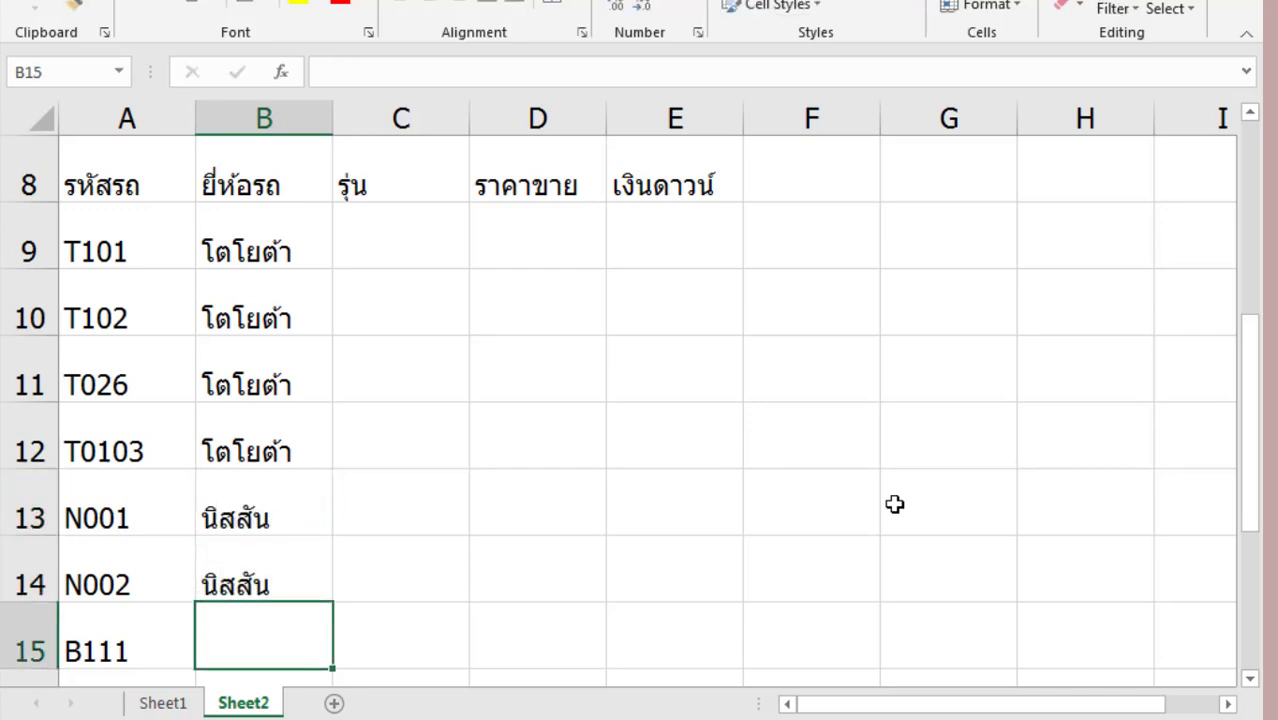
pyautogui.write('บีเอ็ด')
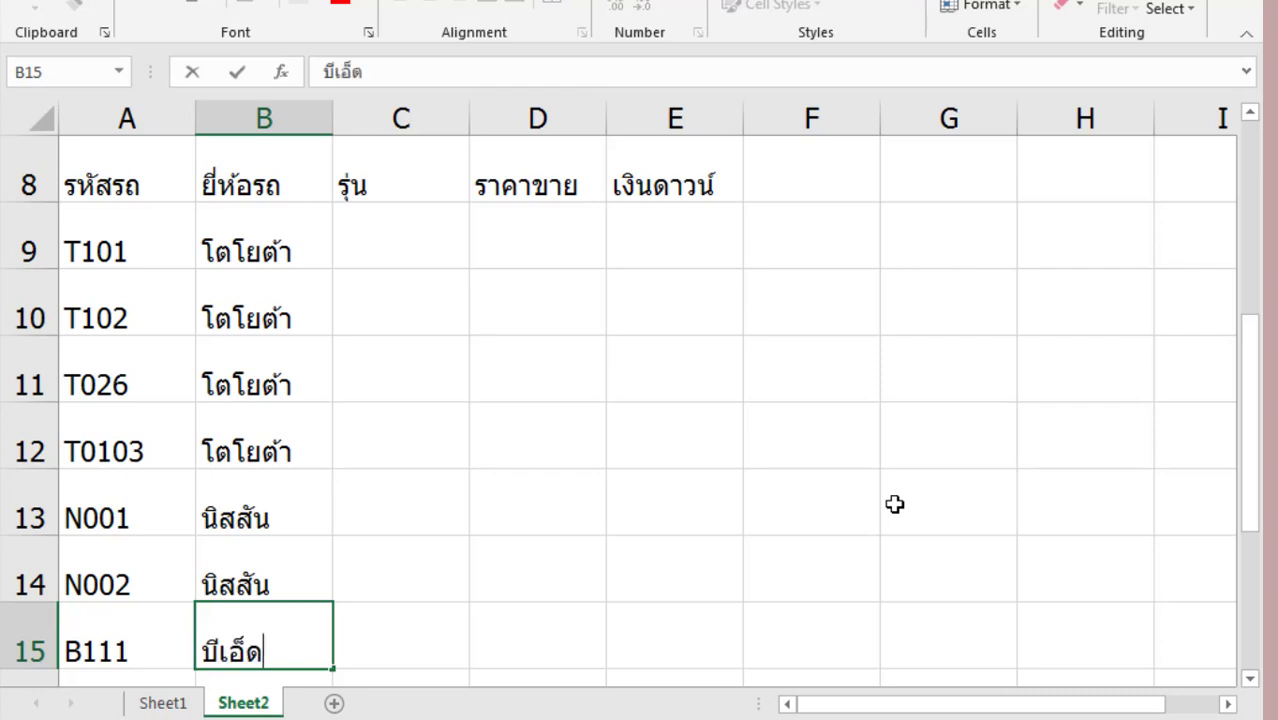
pyautogui.press('BackSpace')
pyautogui.write('ม')
pyautogui.write('ดับเบิ้')
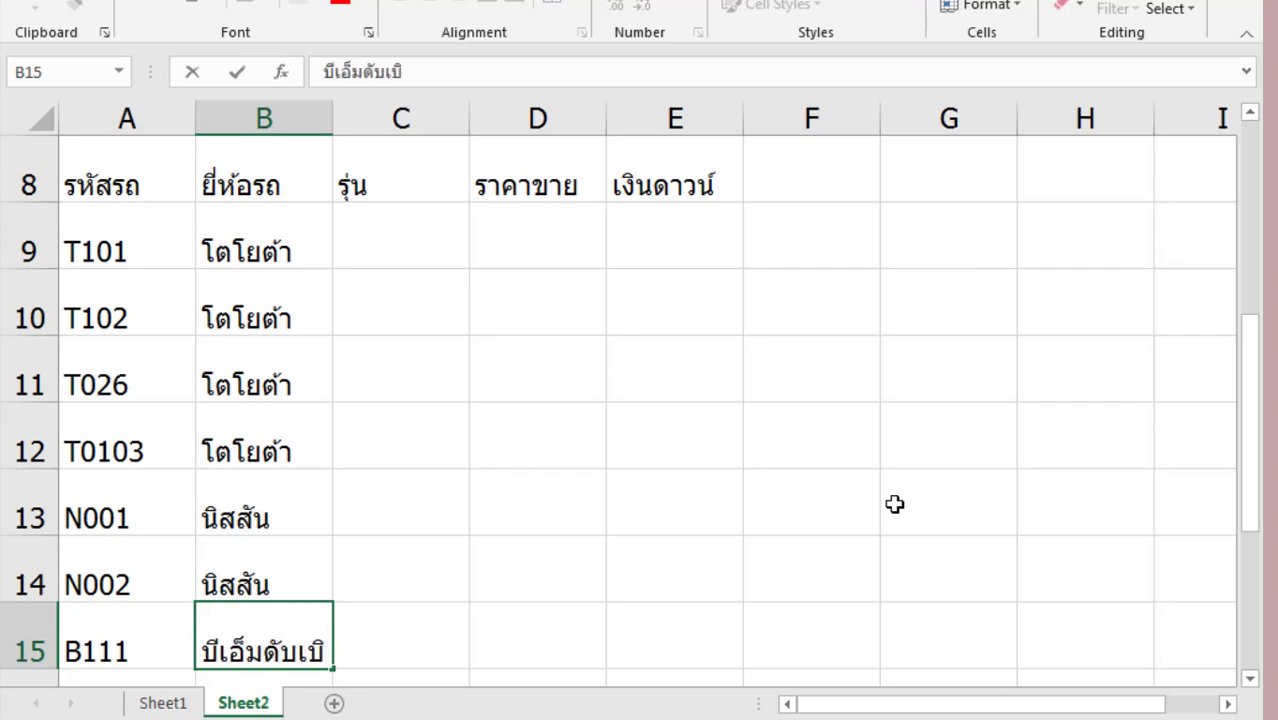
pyautogui.write('ลยู')
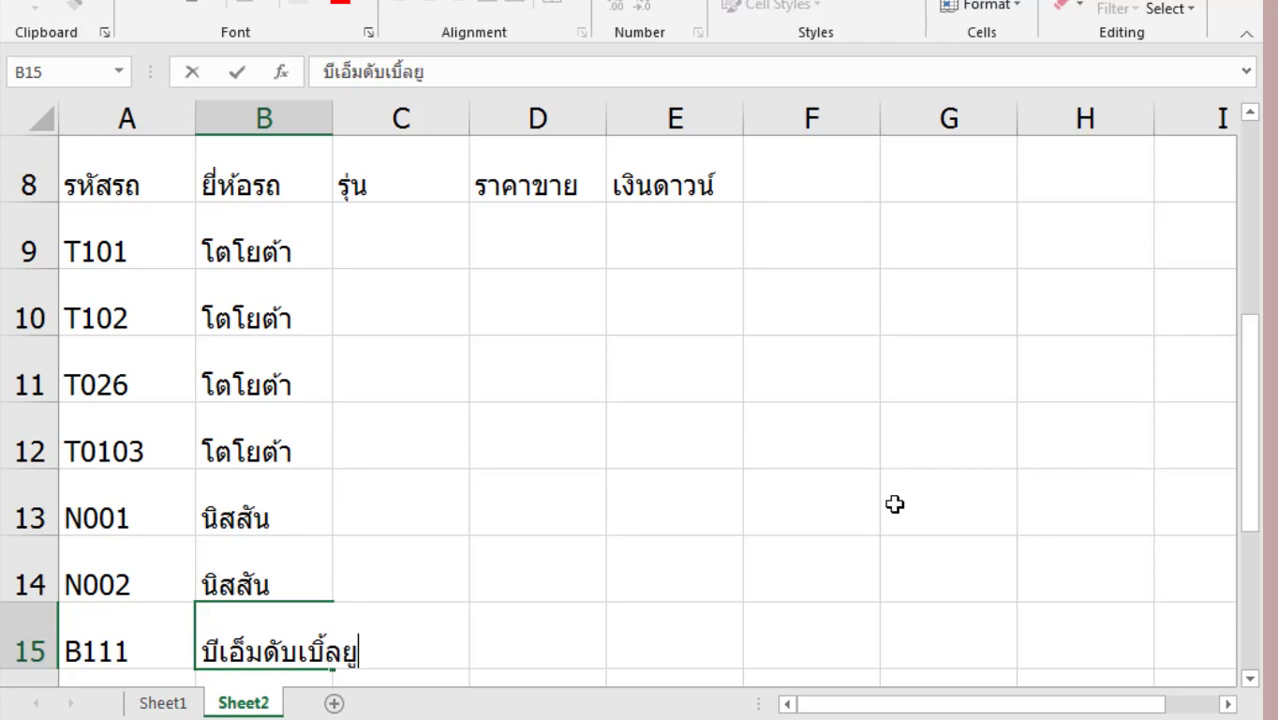
pyautogui.press('Return')
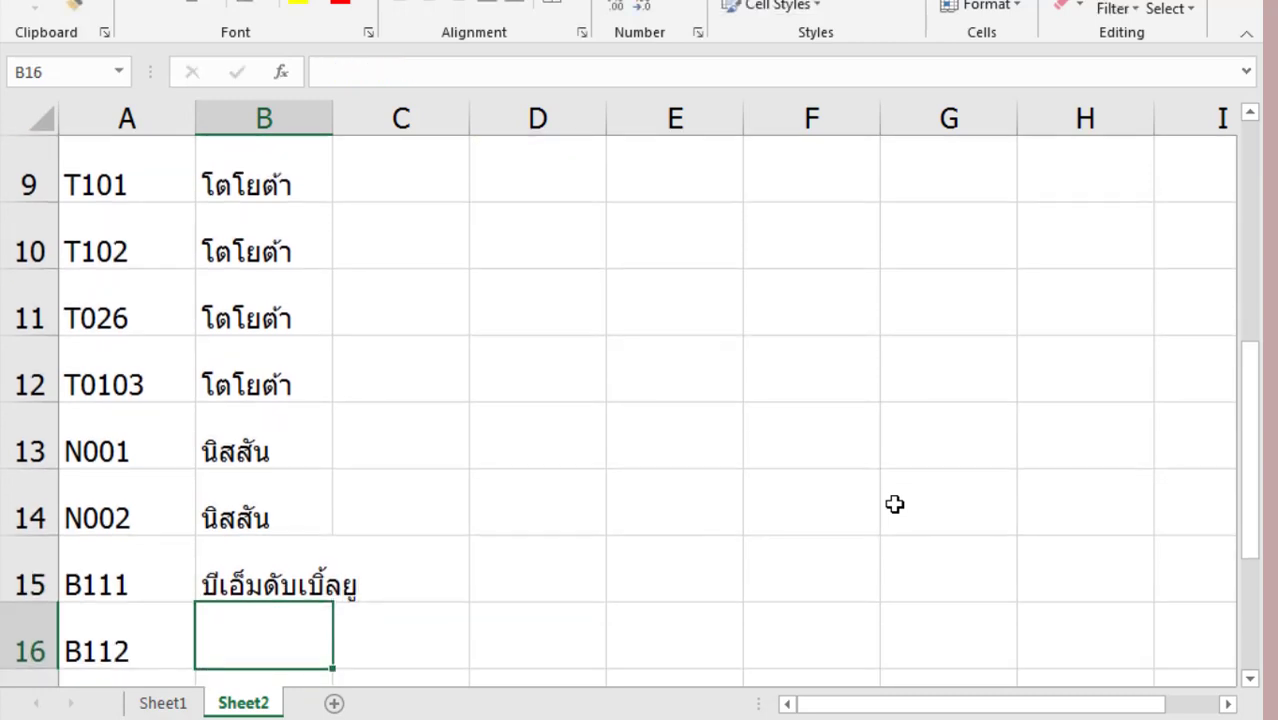
pyautogui.write('บีเอ็มดับเบิ้ลยู')
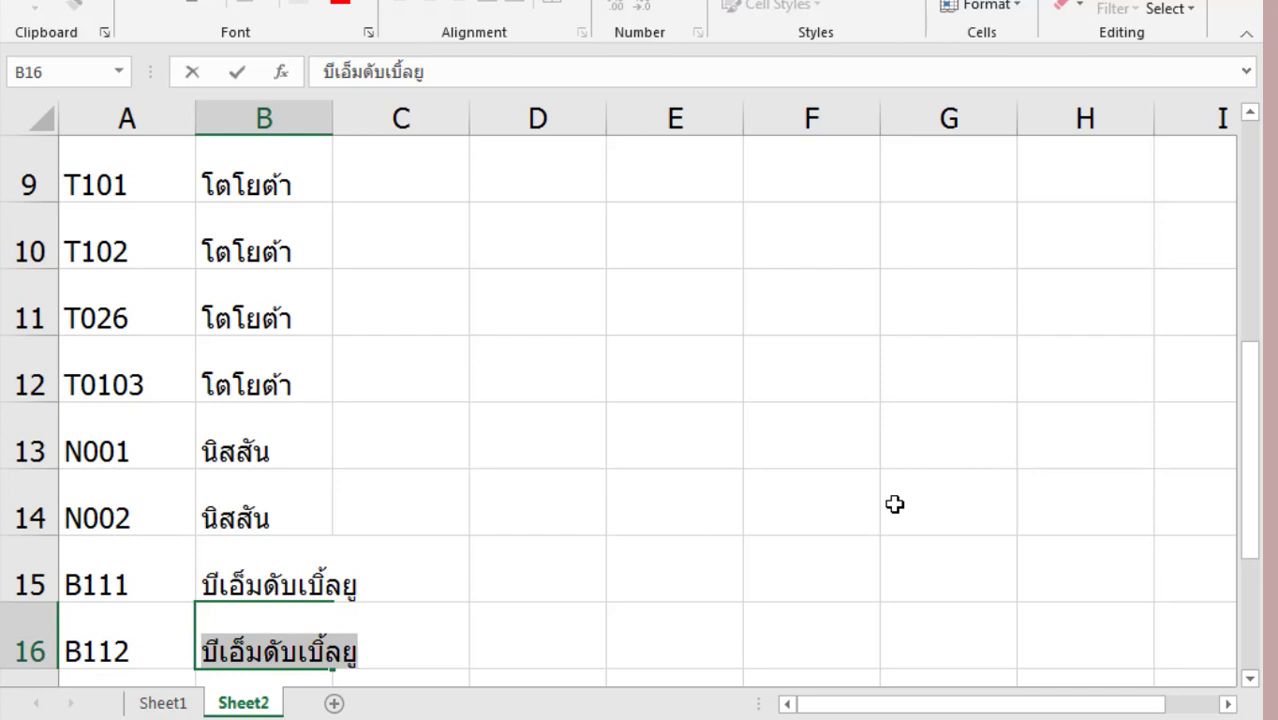
pyautogui.press('Return')
# - Enter มาสด้า as the brand for M101 and M102 in B17–B18
pyautogui.write('มาสด้า')
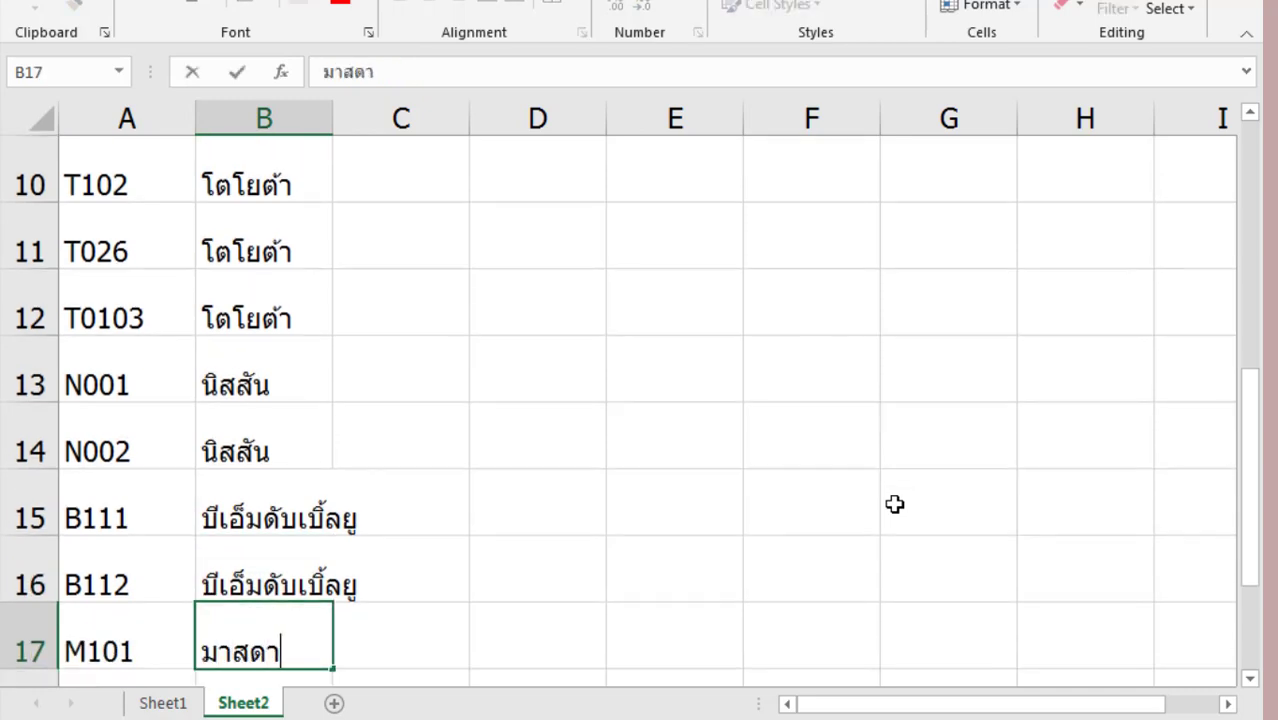
pyautogui.press('BackSpace')
pyautogui.write('้า')
pyautogui.press('Return')
pyautogui.write('ม')
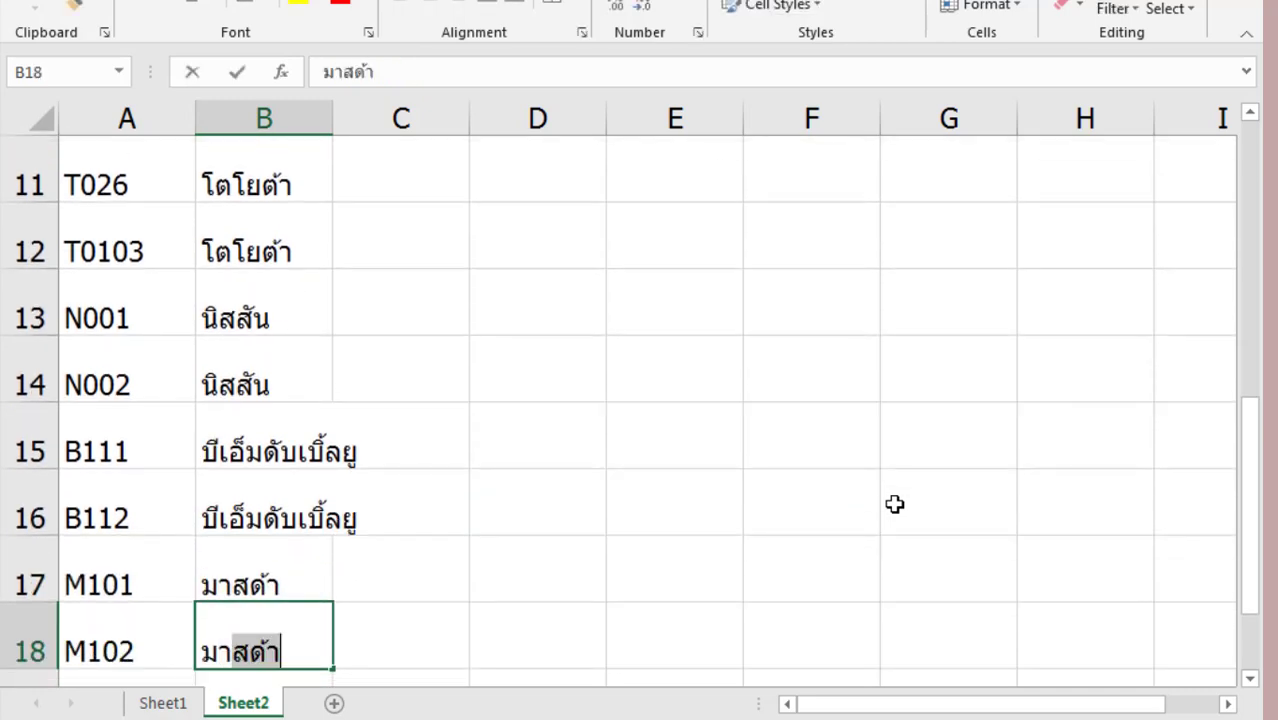
pyautogui.press('Return')
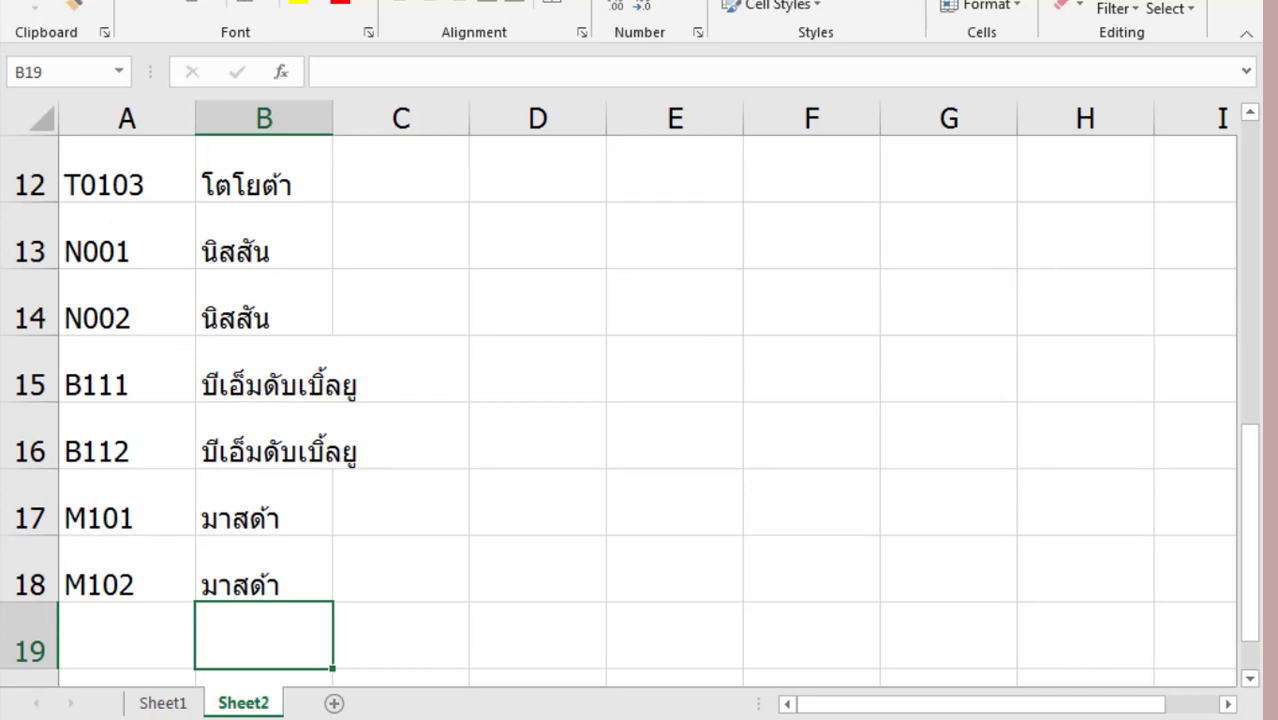
pyautogui.keyDown('ctrl'); pyautogui.scroll(-1, 618, 394); pyautogui.keyUp('ctrl')
pyautogui.keyDown('ctrl'); pyautogui.scroll(-3, 618, 394); pyautogui.keyUp('ctrl')
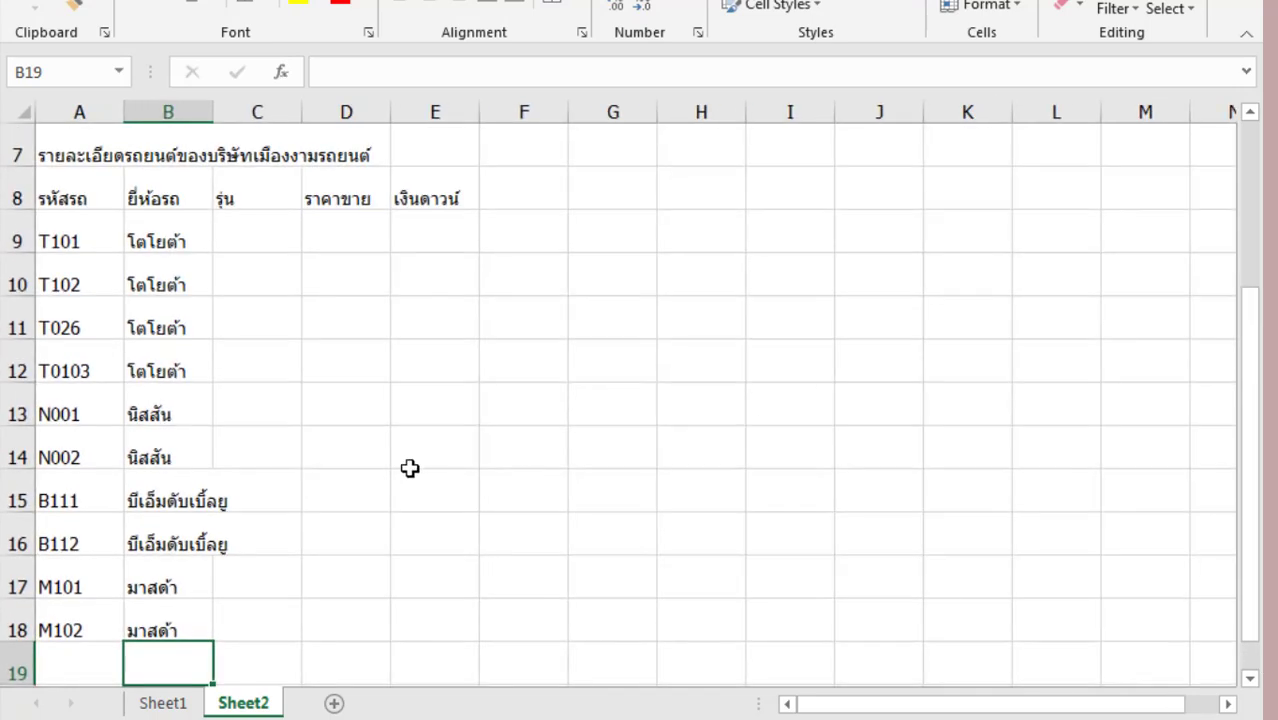
pyautogui.click(294, 394)
pyautogui.click(106, 668)
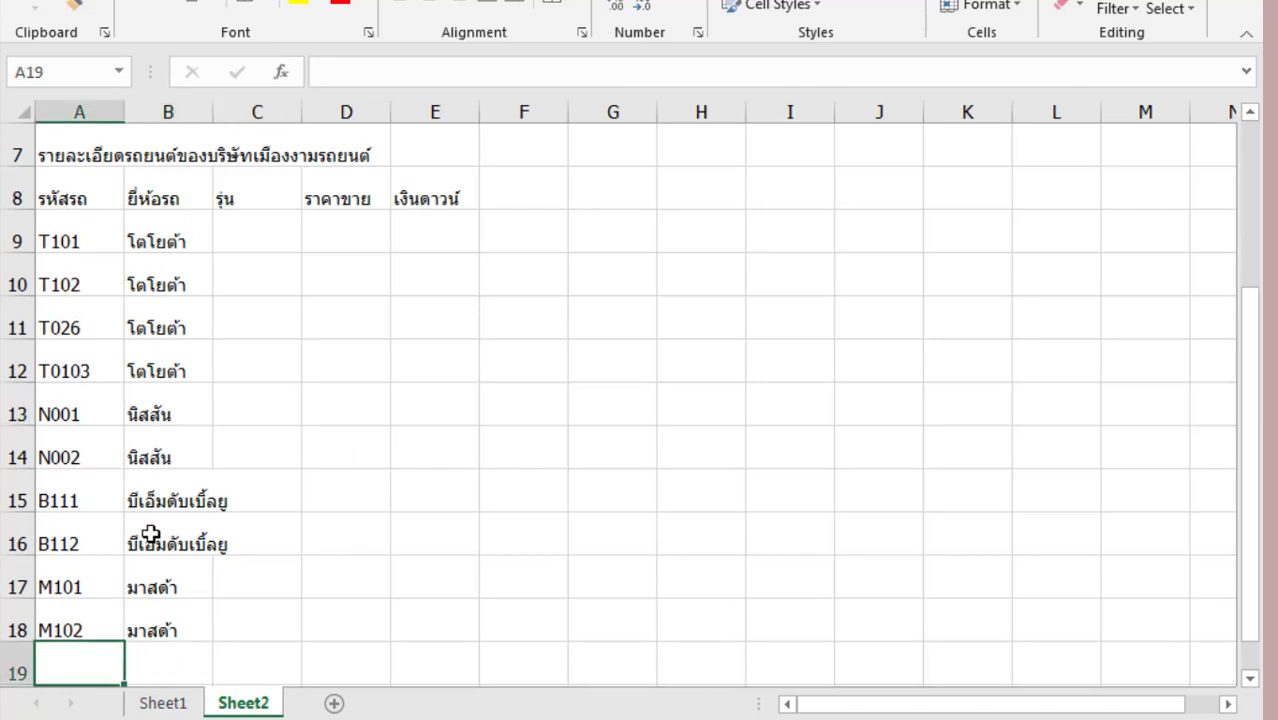
pyautogui.click(275, 246)
# - Enter ไฮลักซ์ as the model for T101 in C9
pyautogui.write('ไ')
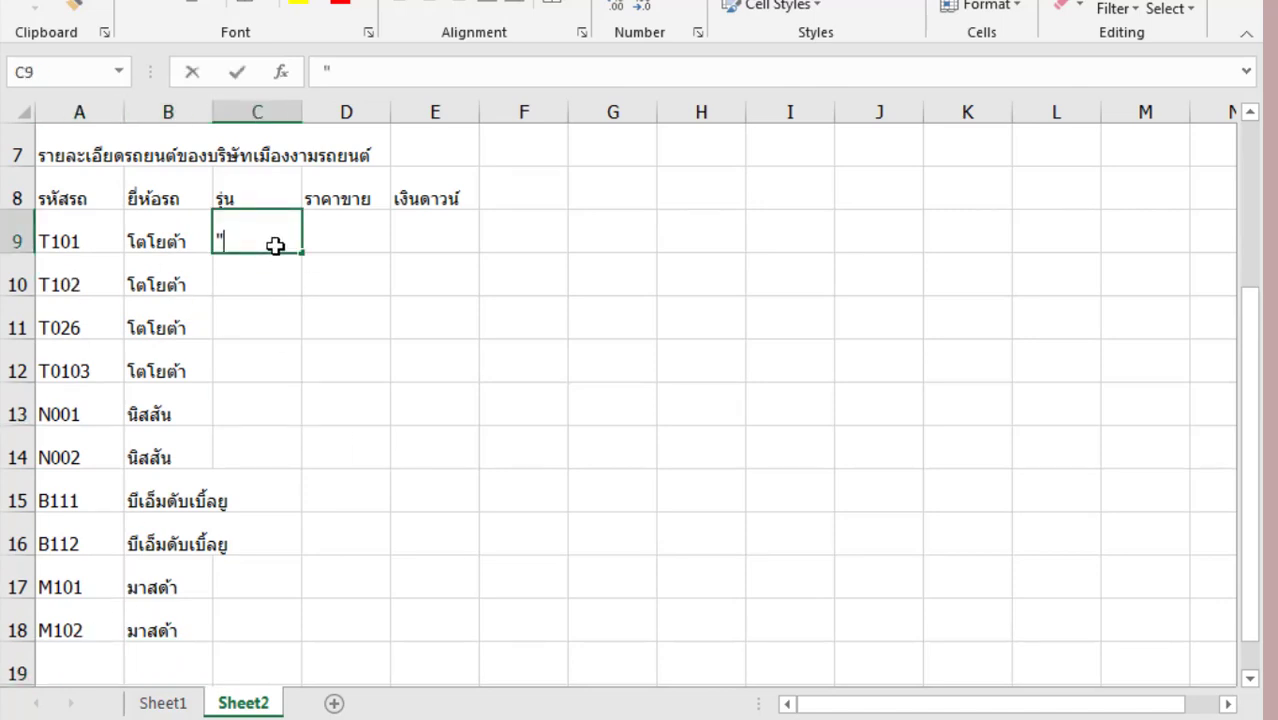
pyautogui.press('BackSpace')
pyautogui.write('Wv')
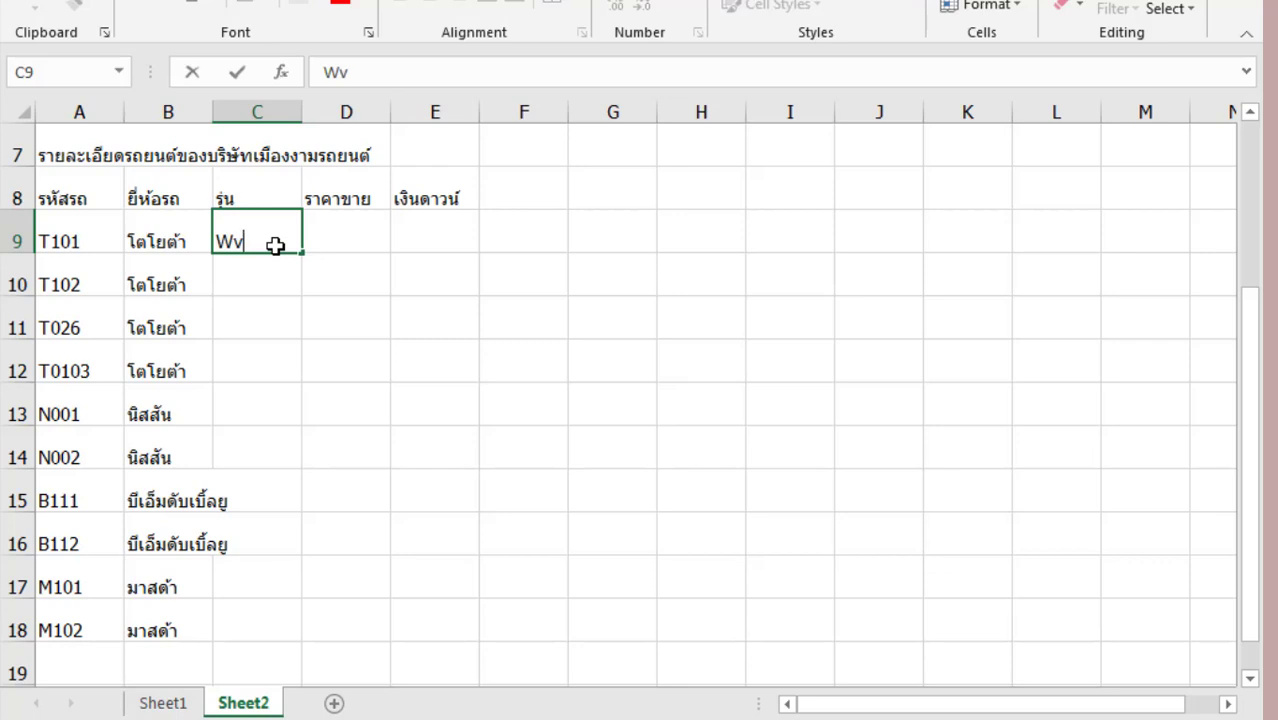
pyautogui.press('BackSpace')
pyautogui.press('BackSpace')
pyautogui.write('"')
pyautogui.press('BackSpace')
pyautogui.write('"')
pyautogui.press('BackSpace')
pyautogui.write('W')
pyautogui.press('BackSpace')
pyautogui.write('w')
pyautogui.press('BackSpace')
pyautogui.press('BackSpace')
pyautogui.write('w')
pyautogui.press('BackSpace')
pyautogui.write('"')
pyautogui.press('BackSpace')
pyautogui.write('ไ')
pyautogui.write('ฮ')
pyautogui.write('ลักษ')
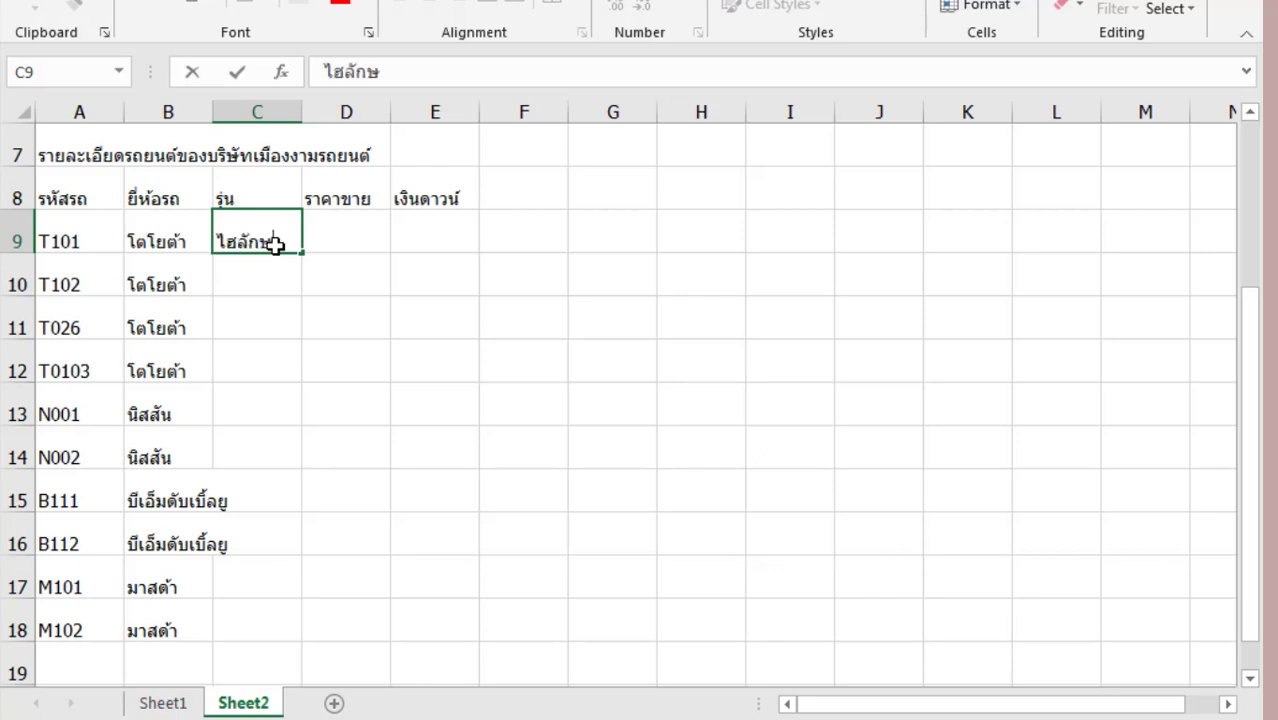
pyautogui.press('BackSpace')
pyautogui.write('ซ')
pyautogui.press('Return')
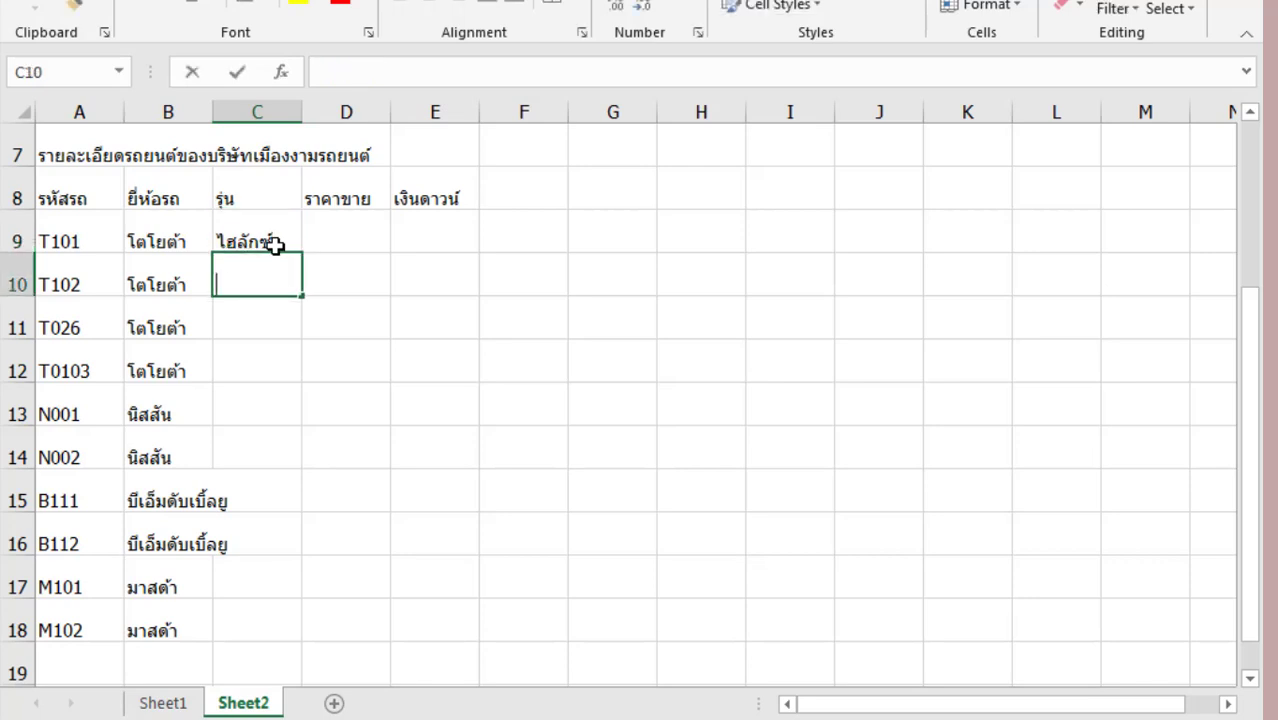
# - Enter models วีออส, โซลูน่า, ฟอร์จูนเนอร์, นีโอ and เทียน่า in C10–C14
pyautogui.write('วีออส')
pyautogui.press('Return')
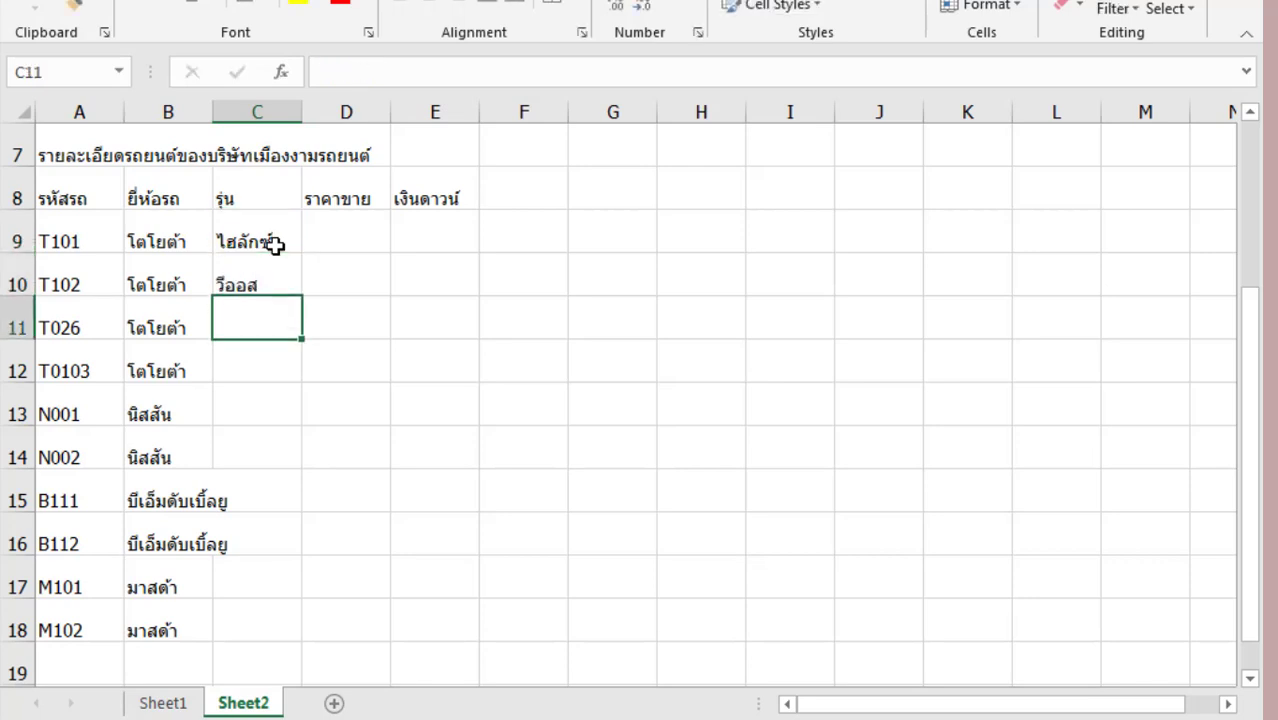
pyautogui.write('โ')
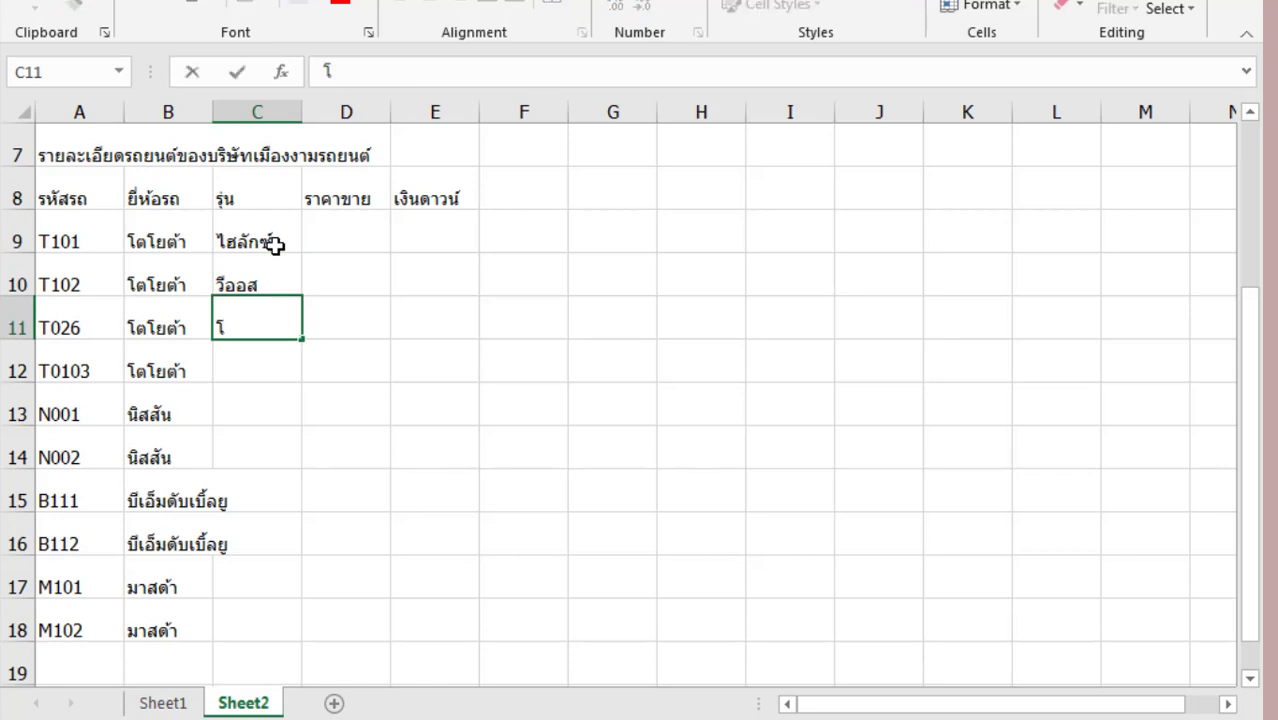
pyautogui.write('ซลูน่า')
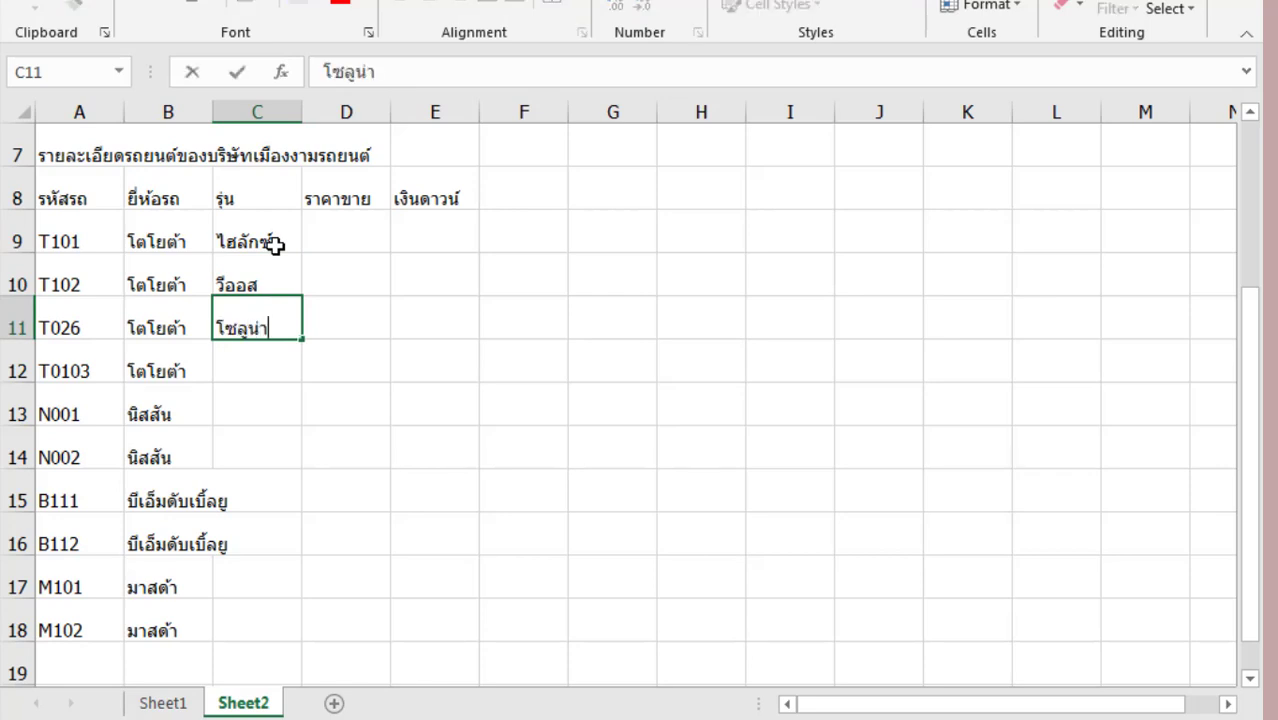
pyautogui.press('Return')
pyautogui.write('ฟอ')
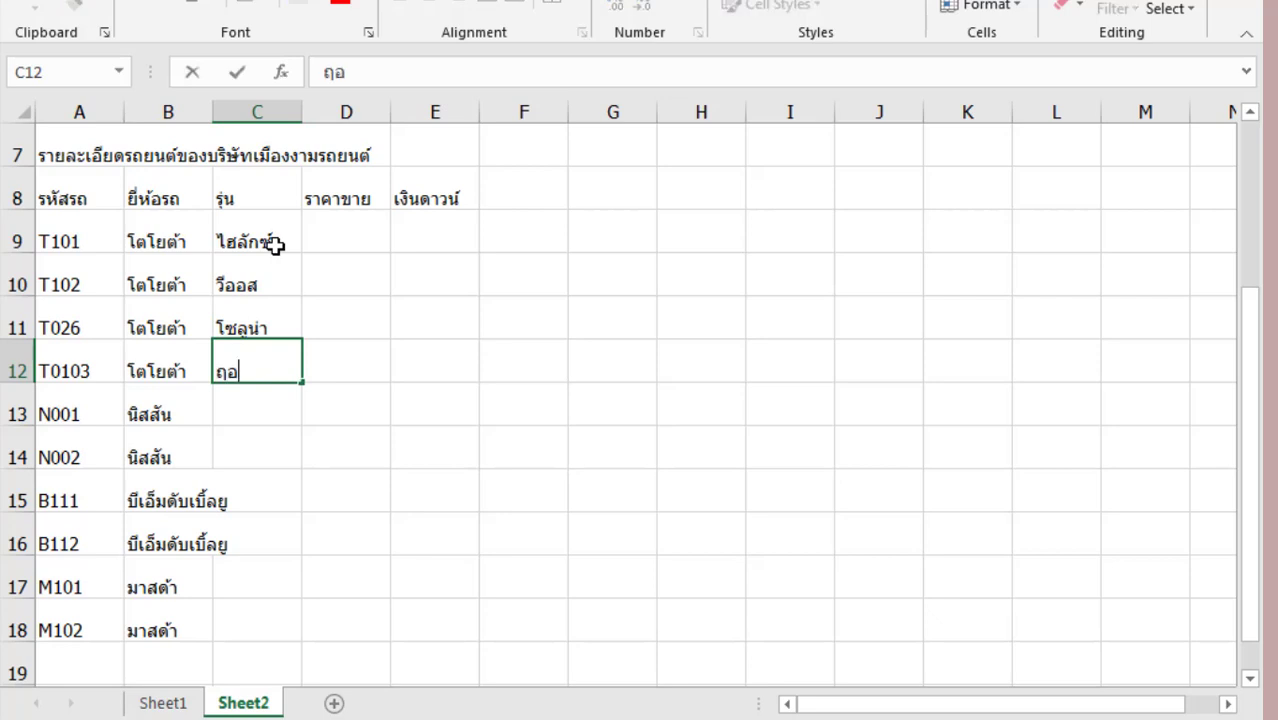
pyautogui.write('ร์จ')
pyautogui.press('BackSpace')
pyautogui.press('BackSpace')
pyautogui.press('BackSpace')
pyautogui.press('BackSpace')
pyautogui.write('ฟฮ')
pyautogui.press('BackSpace')
pyautogui.write('อ')
pyautogui.write('ร์จูนเ')
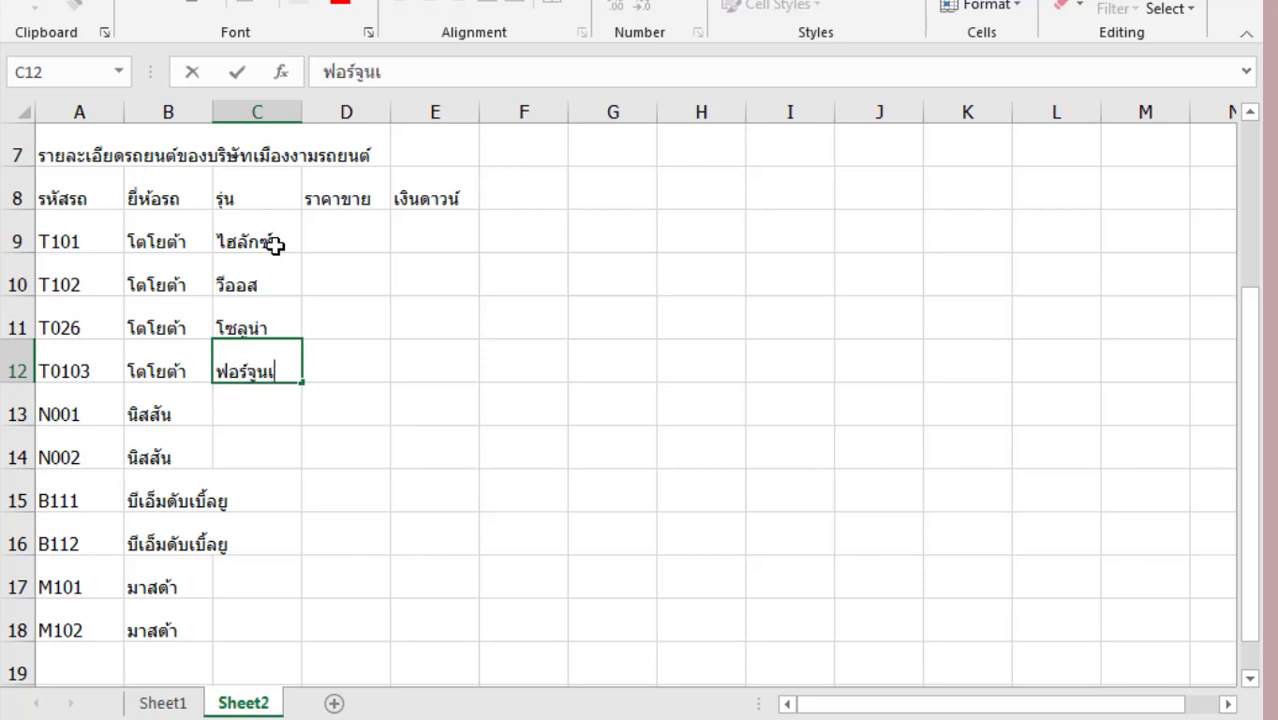
pyautogui.write('นอร์')
pyautogui.press('Return')
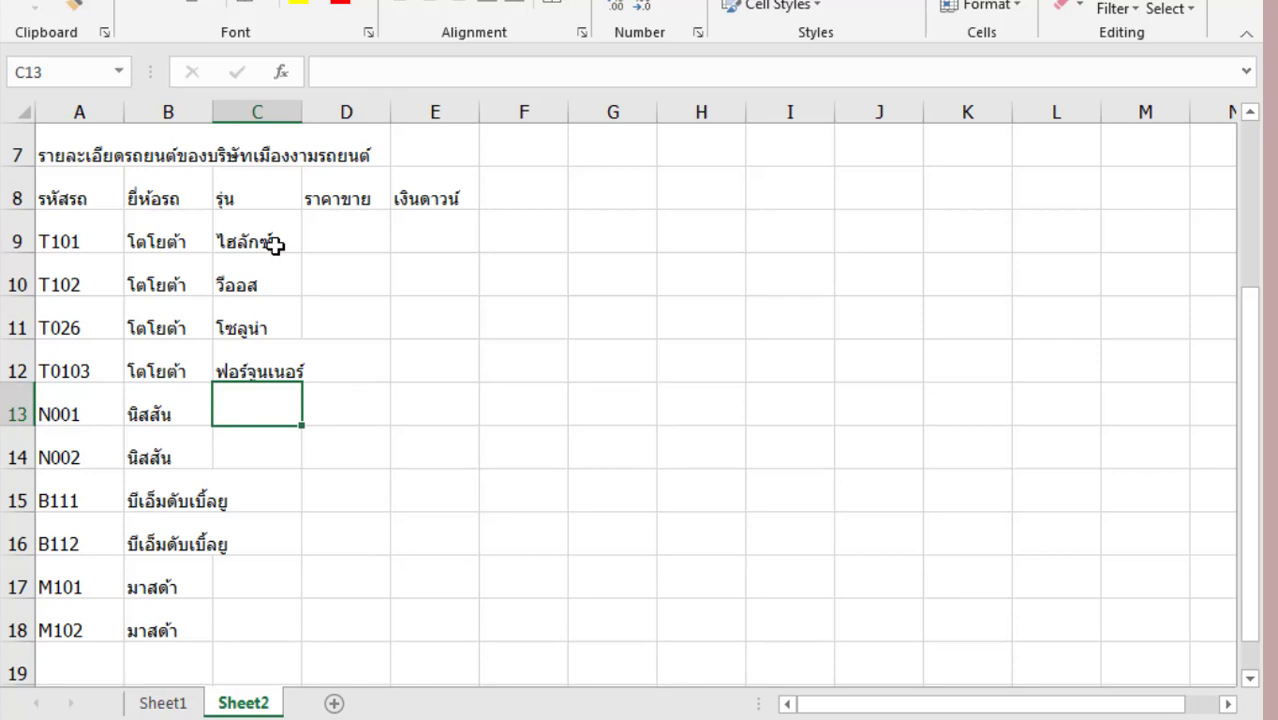
pyautogui.write('นีโอ')
pyautogui.press('Return')
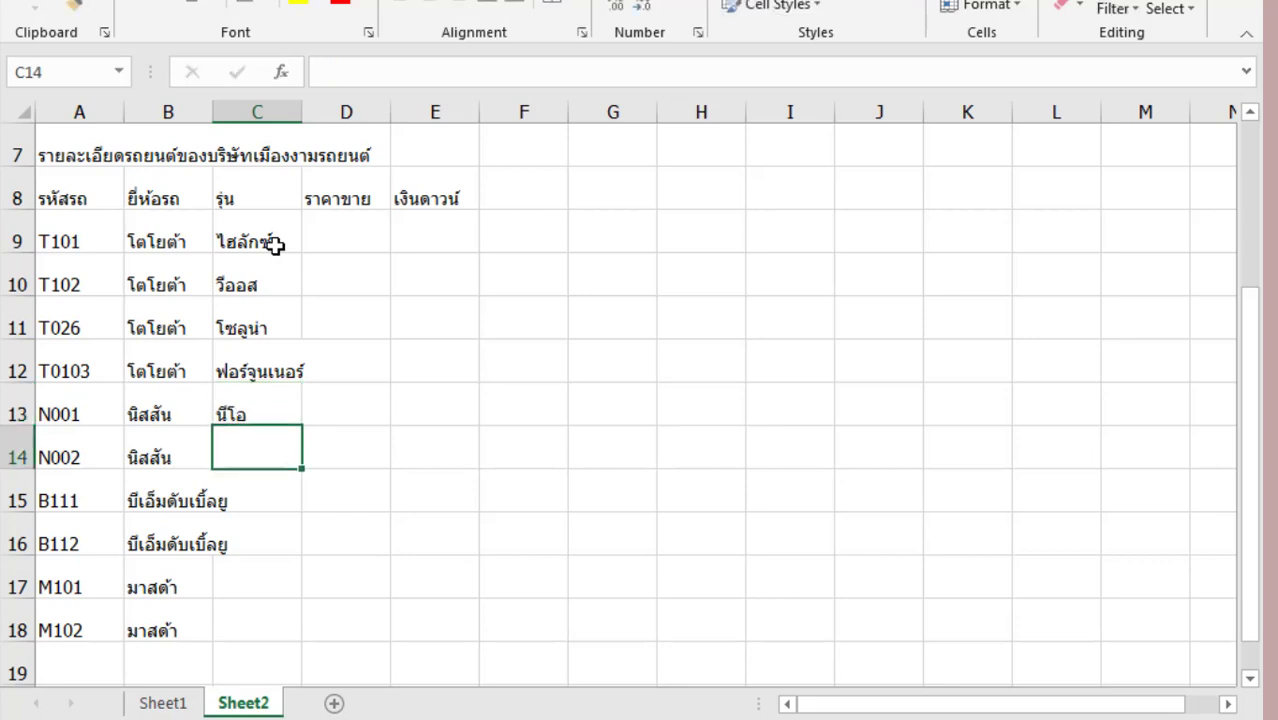
pyautogui.write('เทียน')
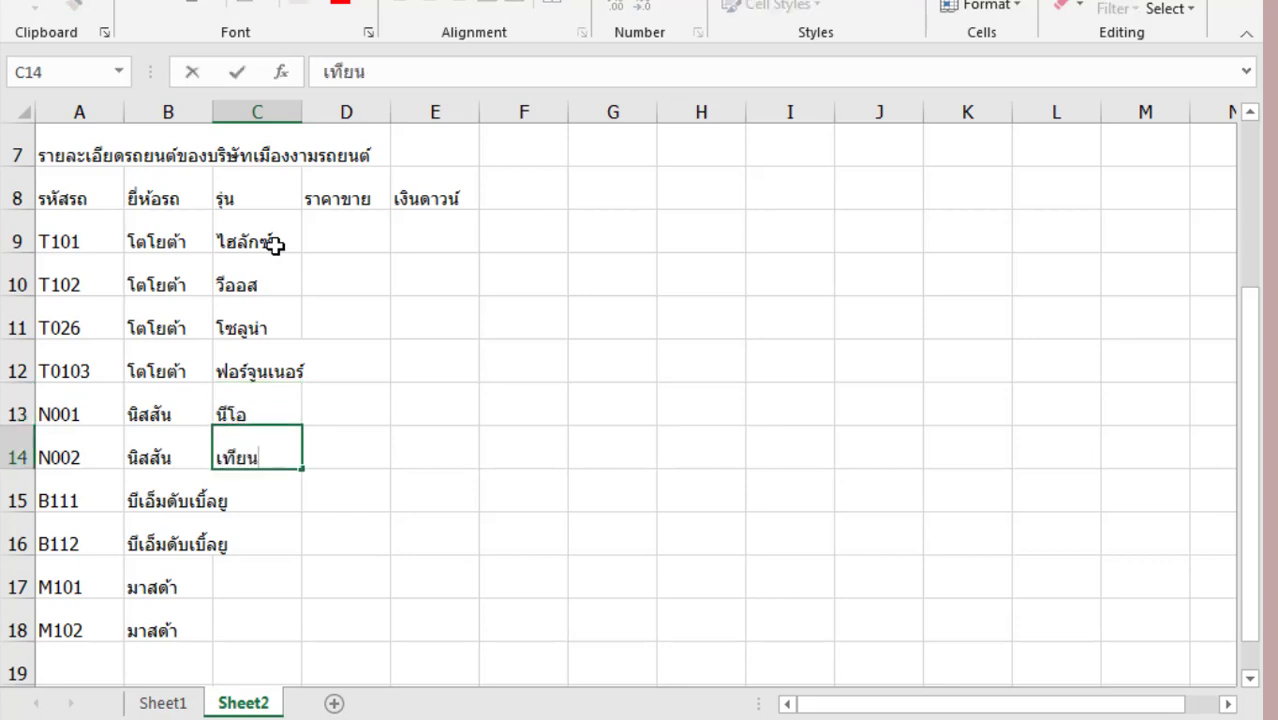
pyautogui.write('่า')
pyautogui.press('Return')
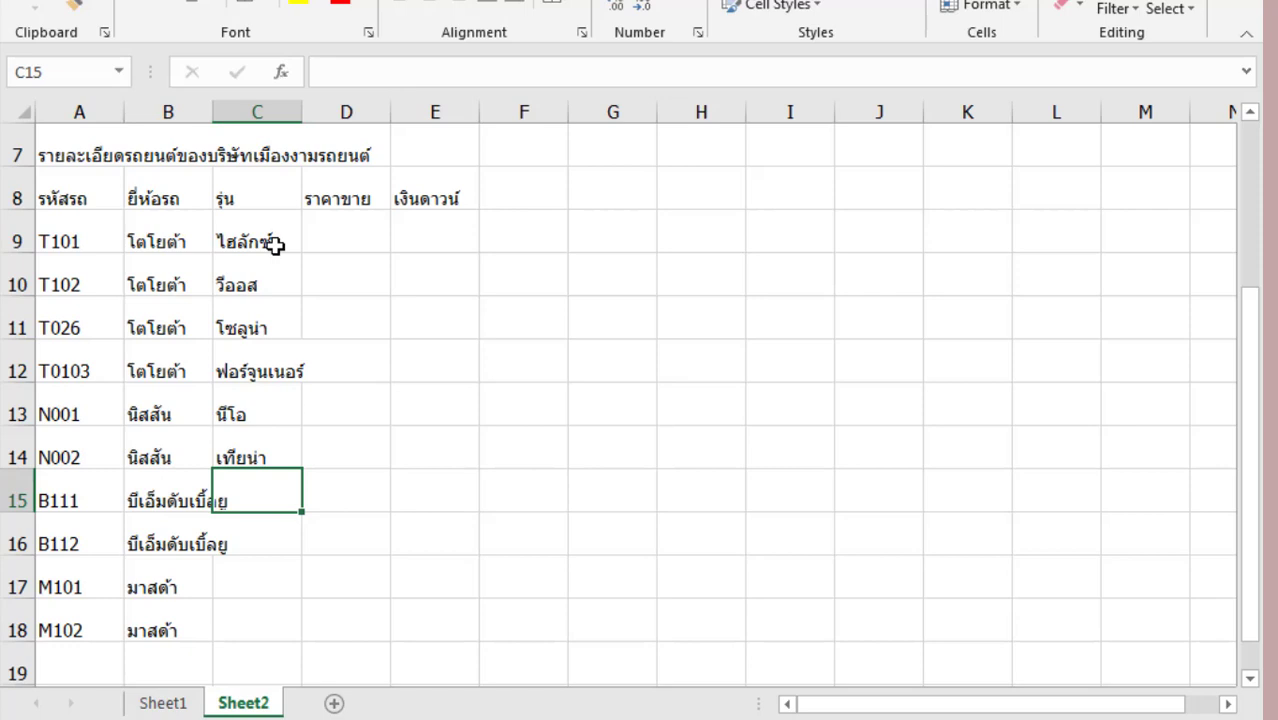
# - Enter models 525, 720, 323 and โคคาส in C15–C18
pyautogui.write('ถ')
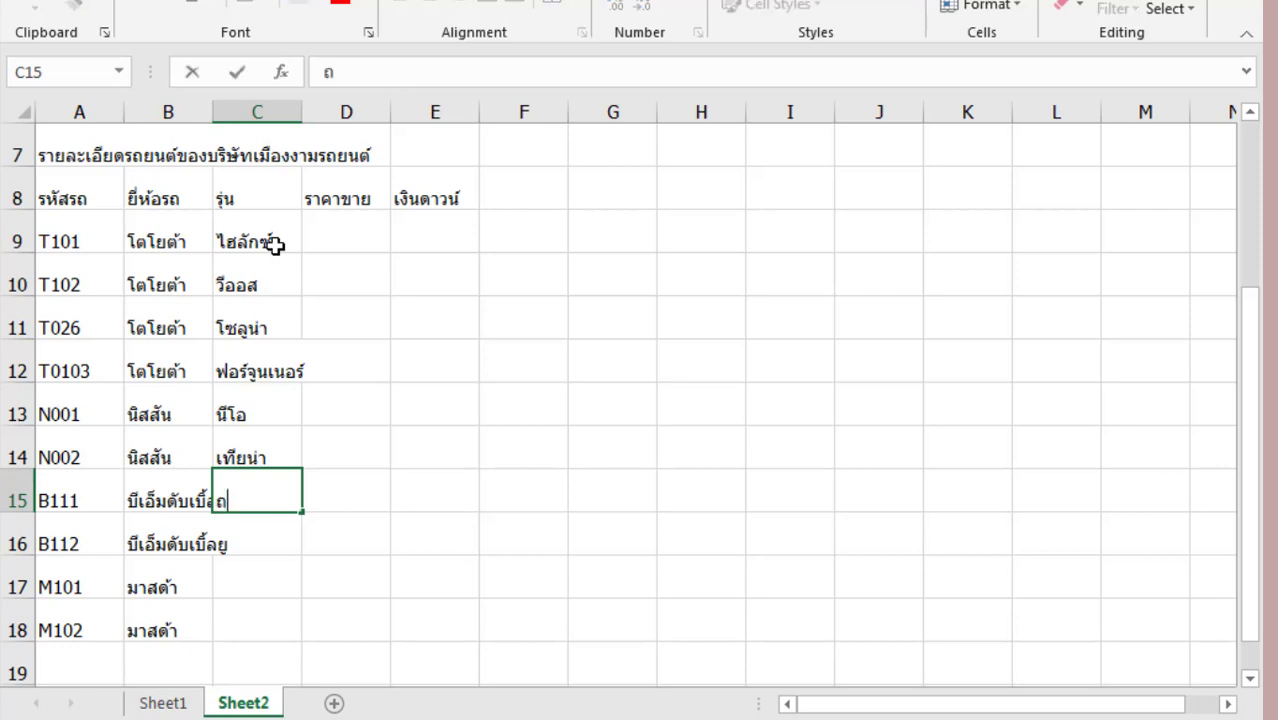
pyautogui.press('BackSpace')
pyautogui.write('525')
pyautogui.press('Return')
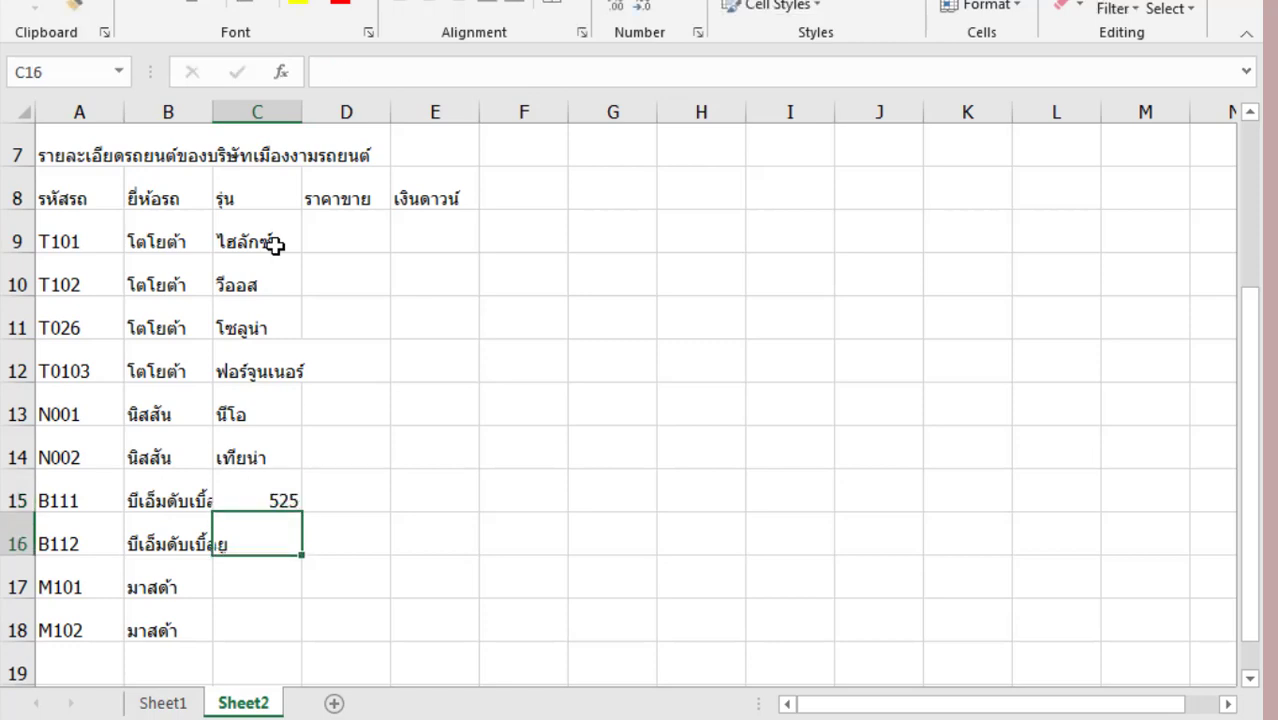
pyautogui.write('720')
pyautogui.press('Return')
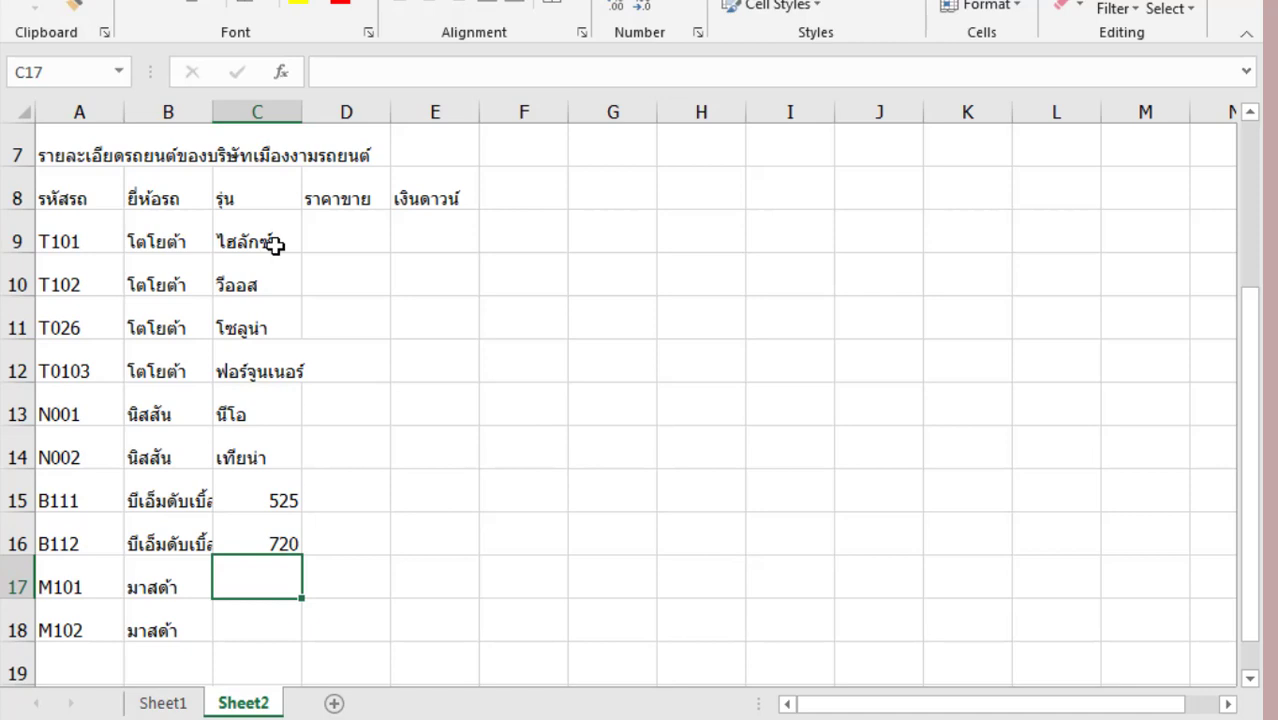
pyautogui.write('323')
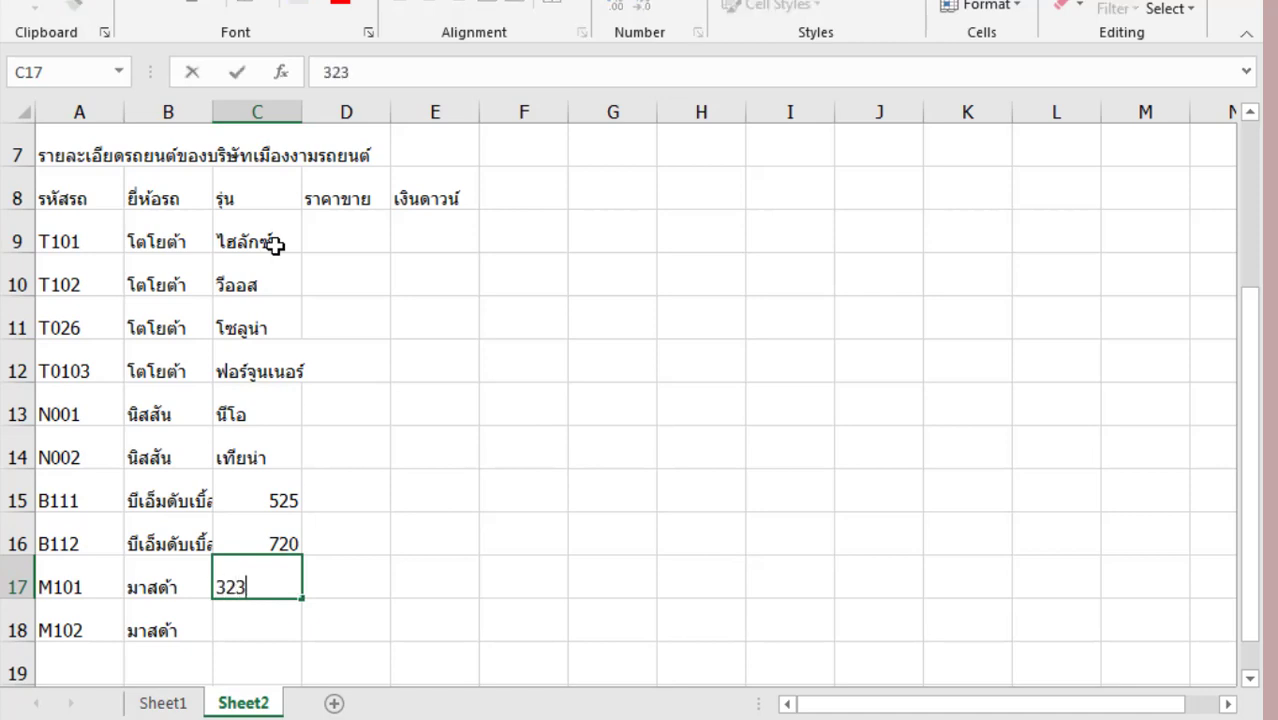
pyautogui.press('Return')
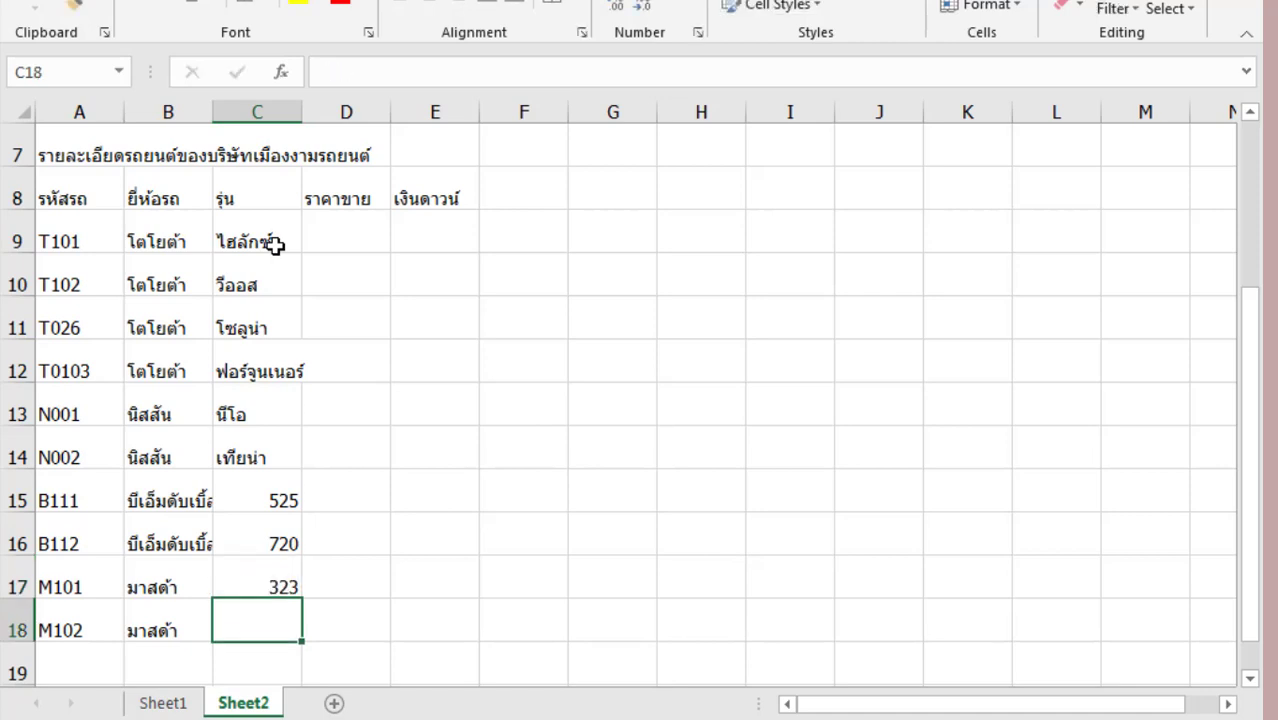
pyautogui.write('โค')
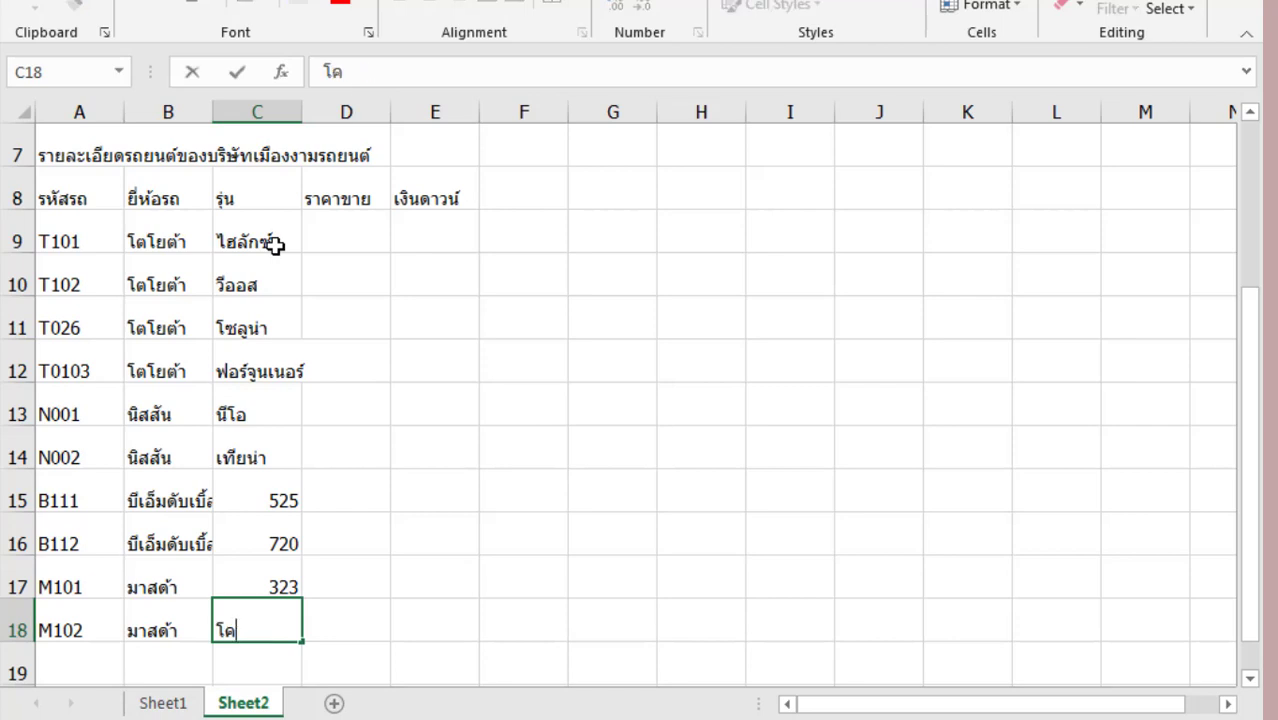
pyautogui.write('ค')
pyautogui.press('BackSpace')
pyautogui.write('คา')
pyautogui.write('ส')
pyautogui.press('Return')
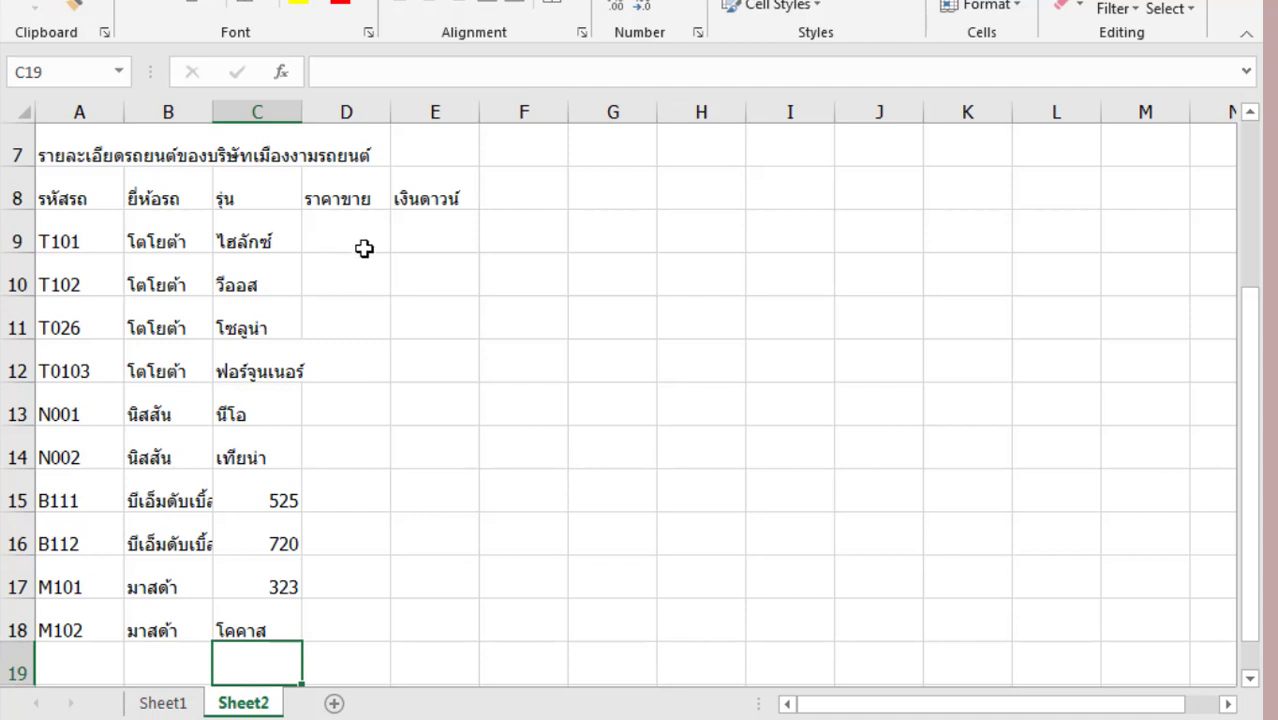
# - Widen column D and enter prices 850000, 750000, 650000 and 550000 in D9–D12
pyautogui.click(362, 245)
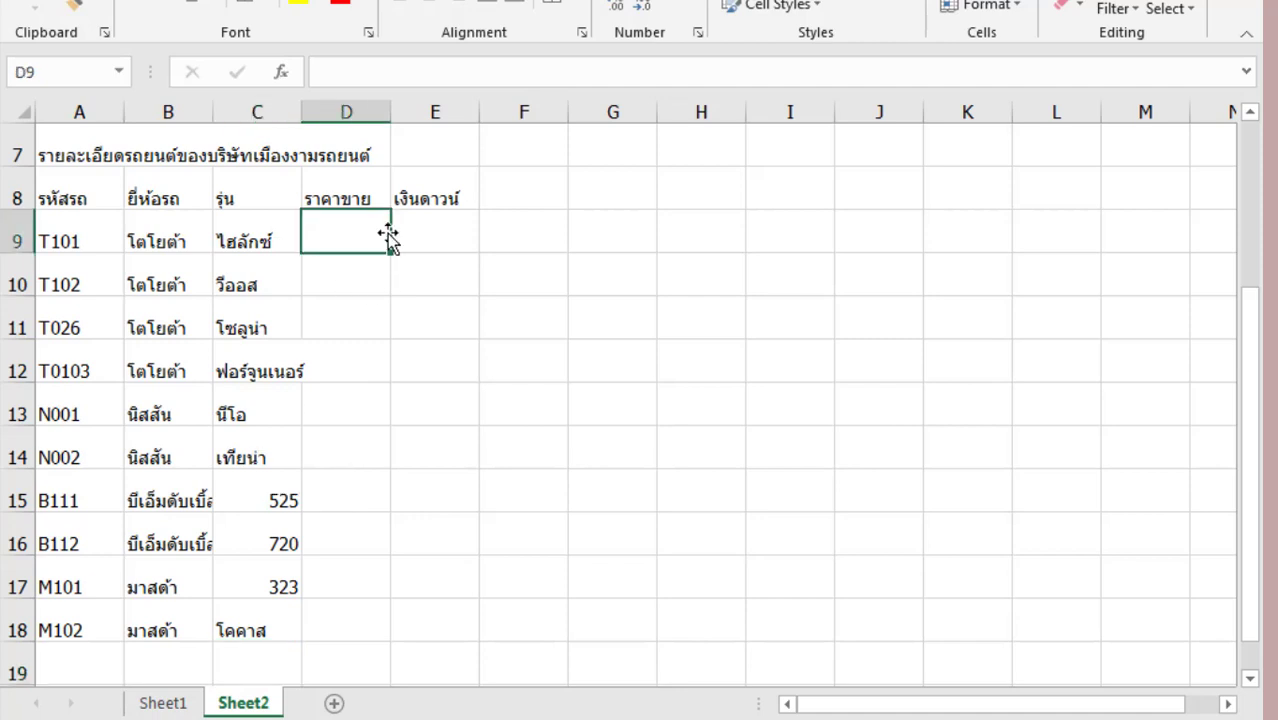
pyautogui.moveTo(390, 110); pyautogui.dragTo(465, 112)
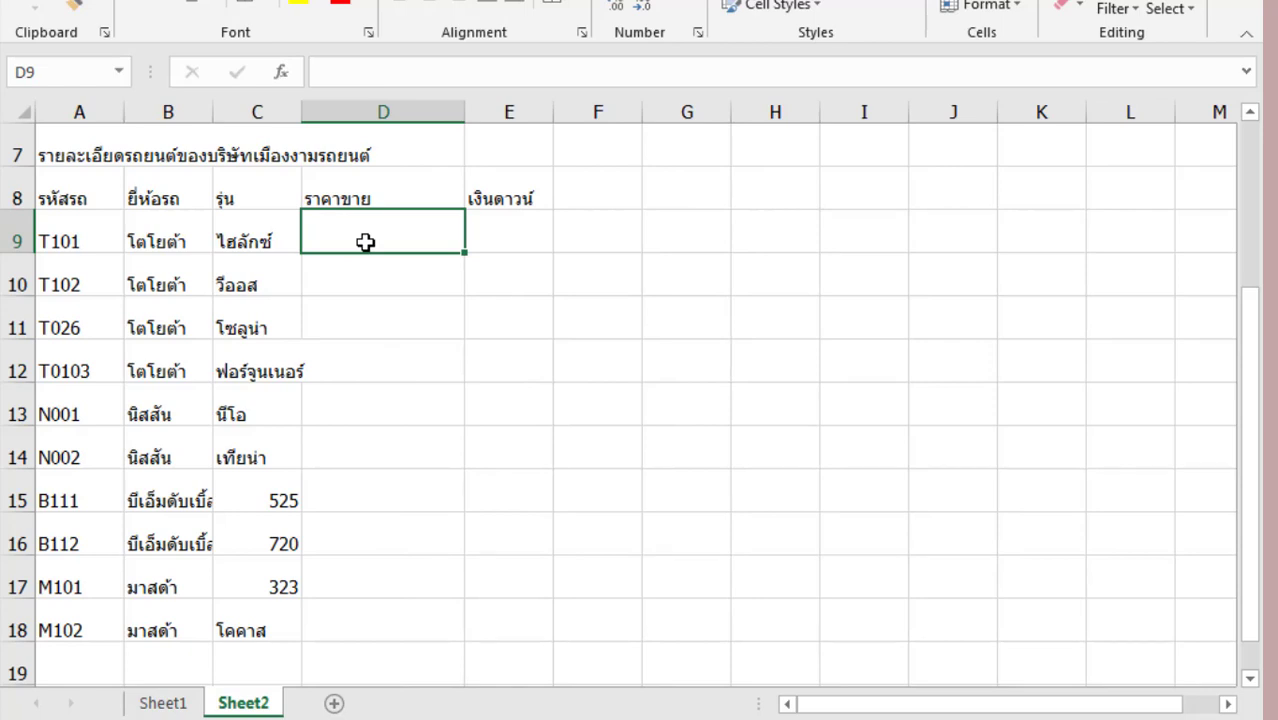
pyautogui.write('8500')
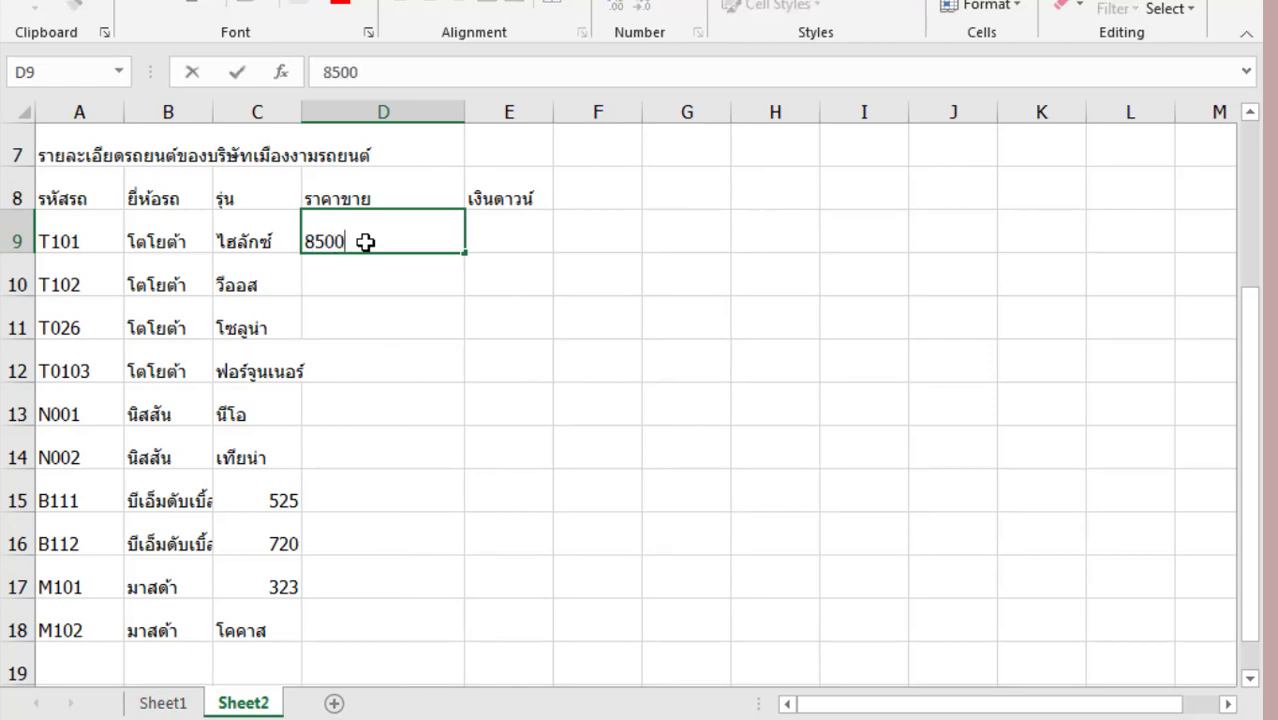
pyautogui.write('00')
pyautogui.press('Return')
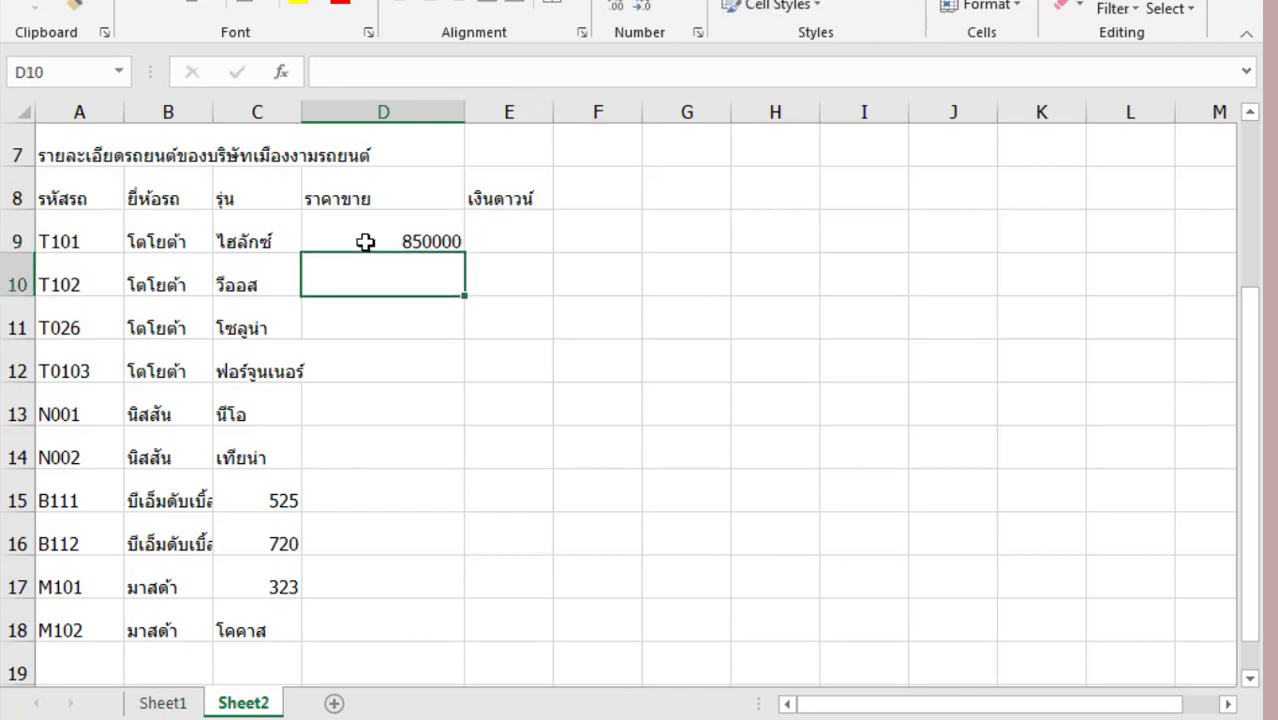
pyautogui.write('75')
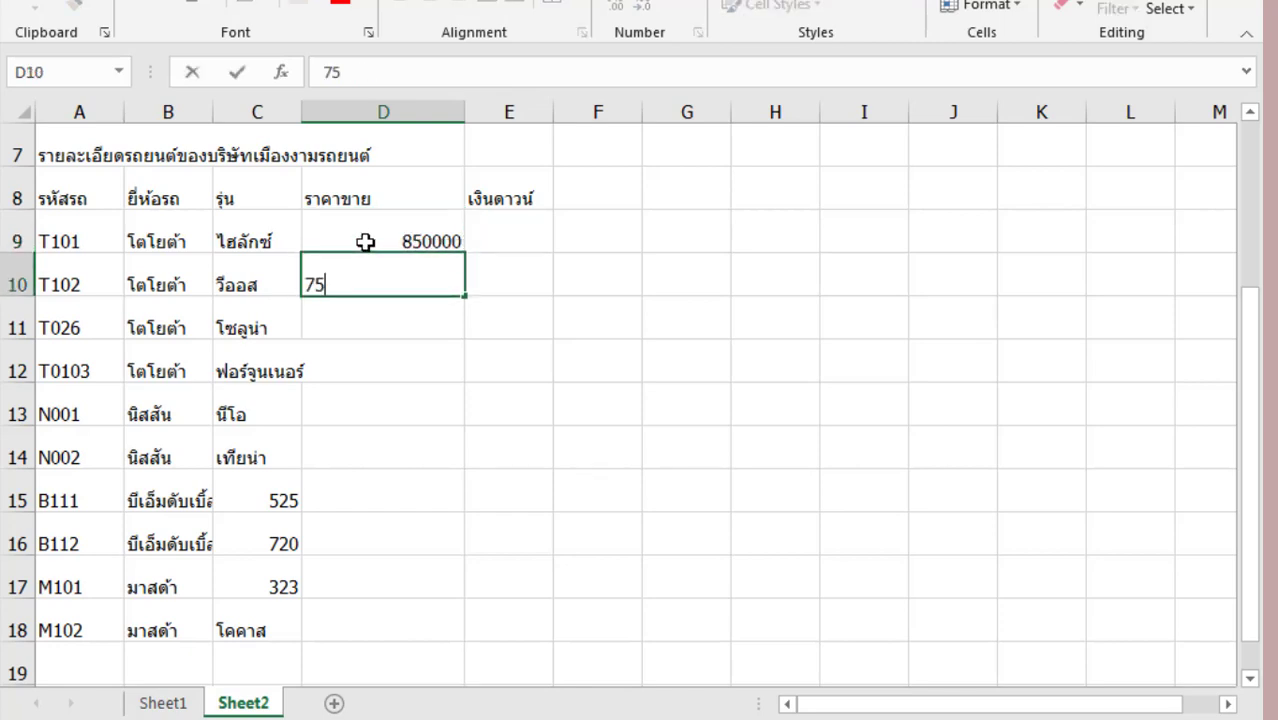
pyautogui.write('9')
pyautogui.press('BackSpace')
pyautogui.write('0000')
pyautogui.press('Return')
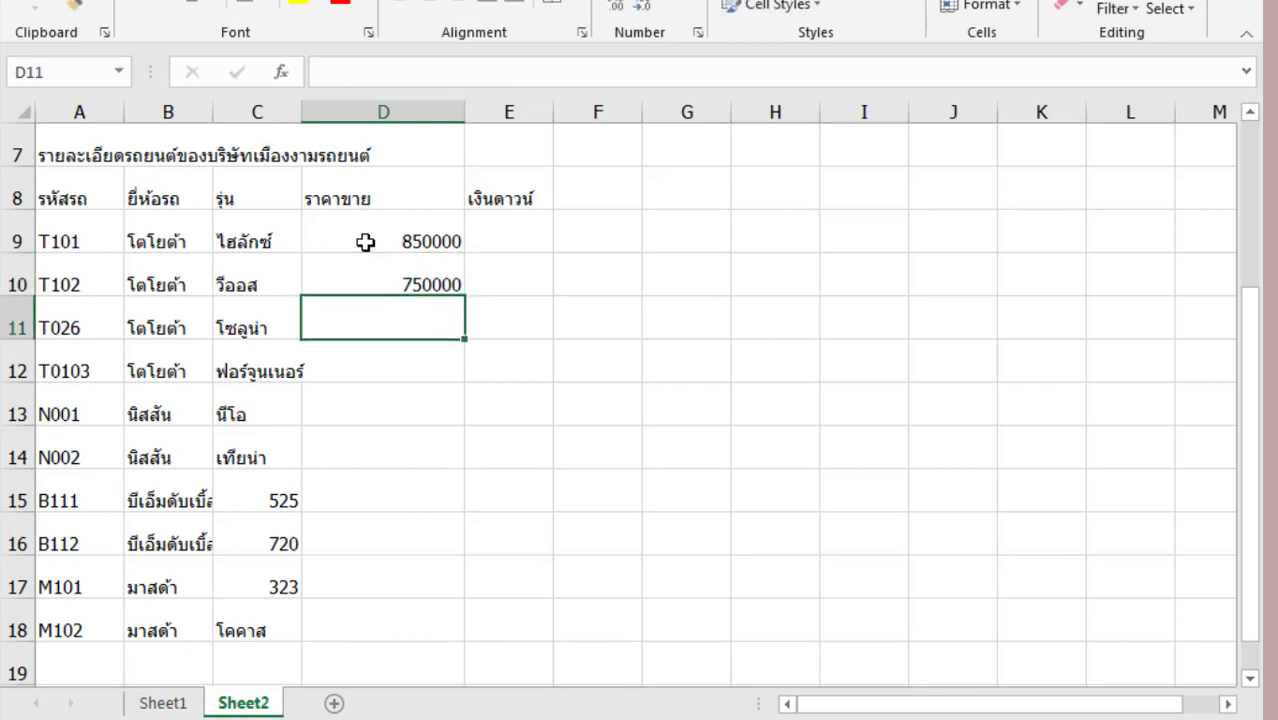
pyautogui.write('65000')
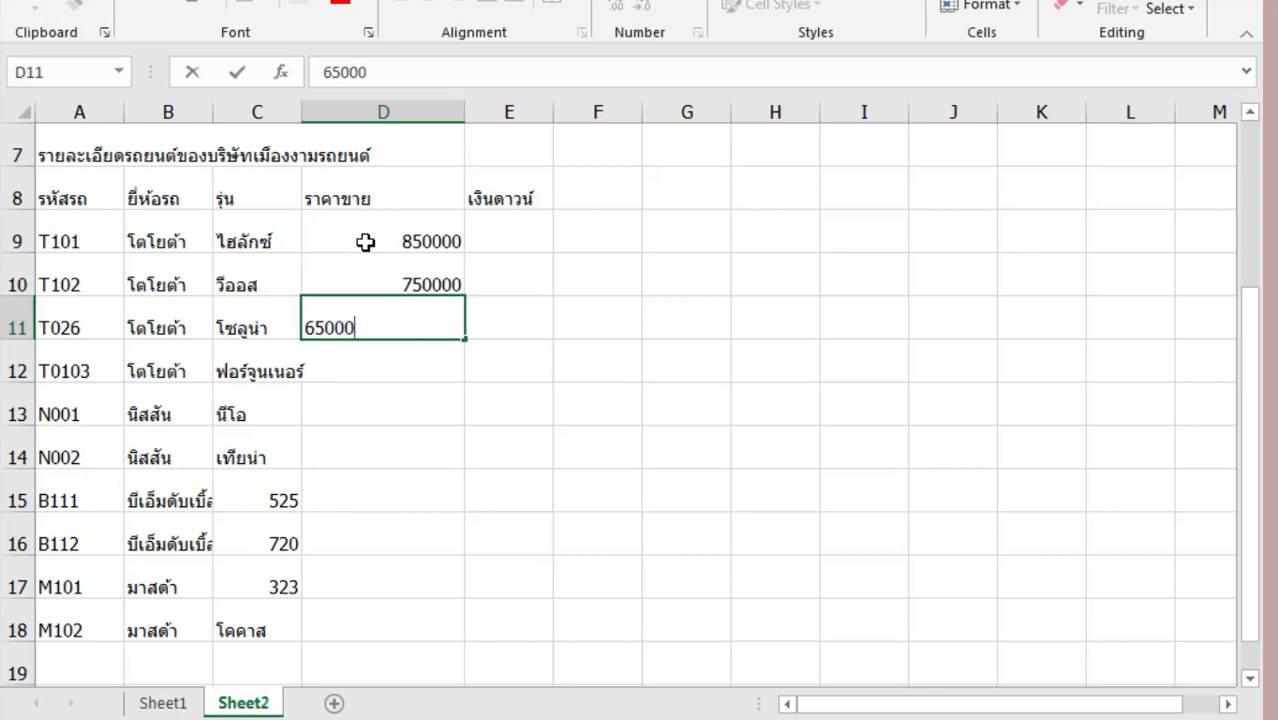
pyautogui.write('0')
pyautogui.press('Return')
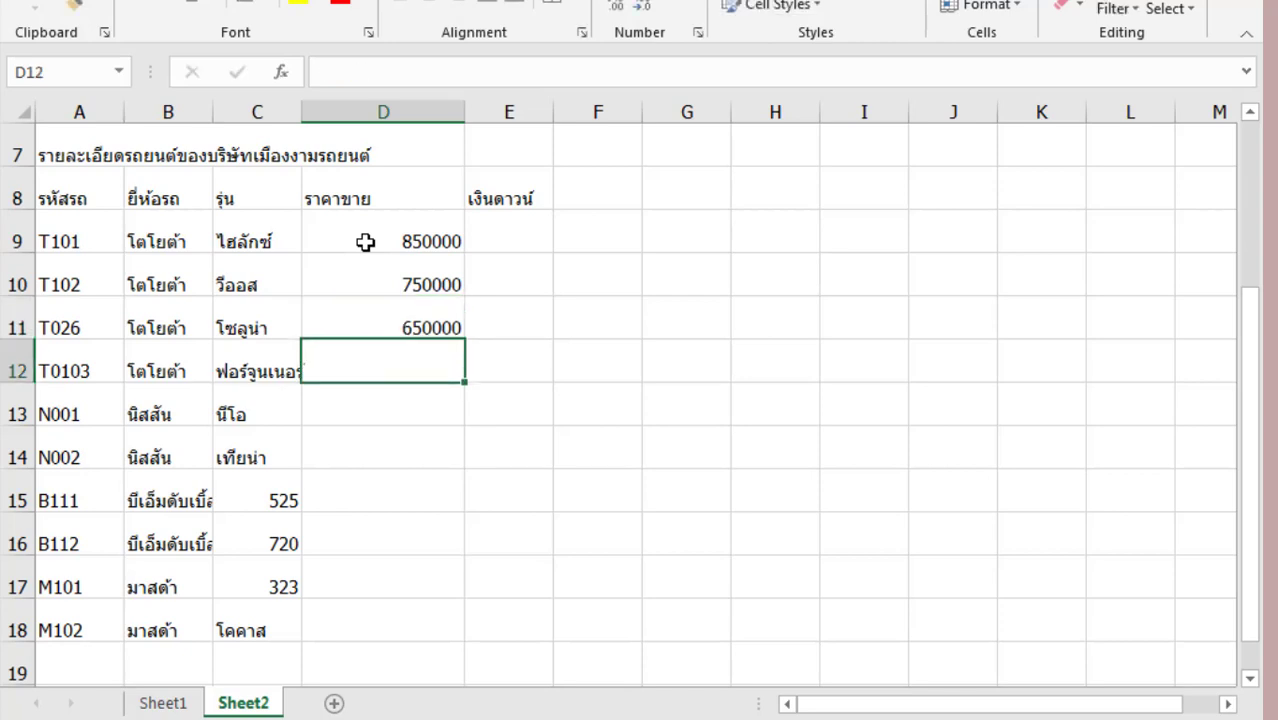
pyautogui.write('55')
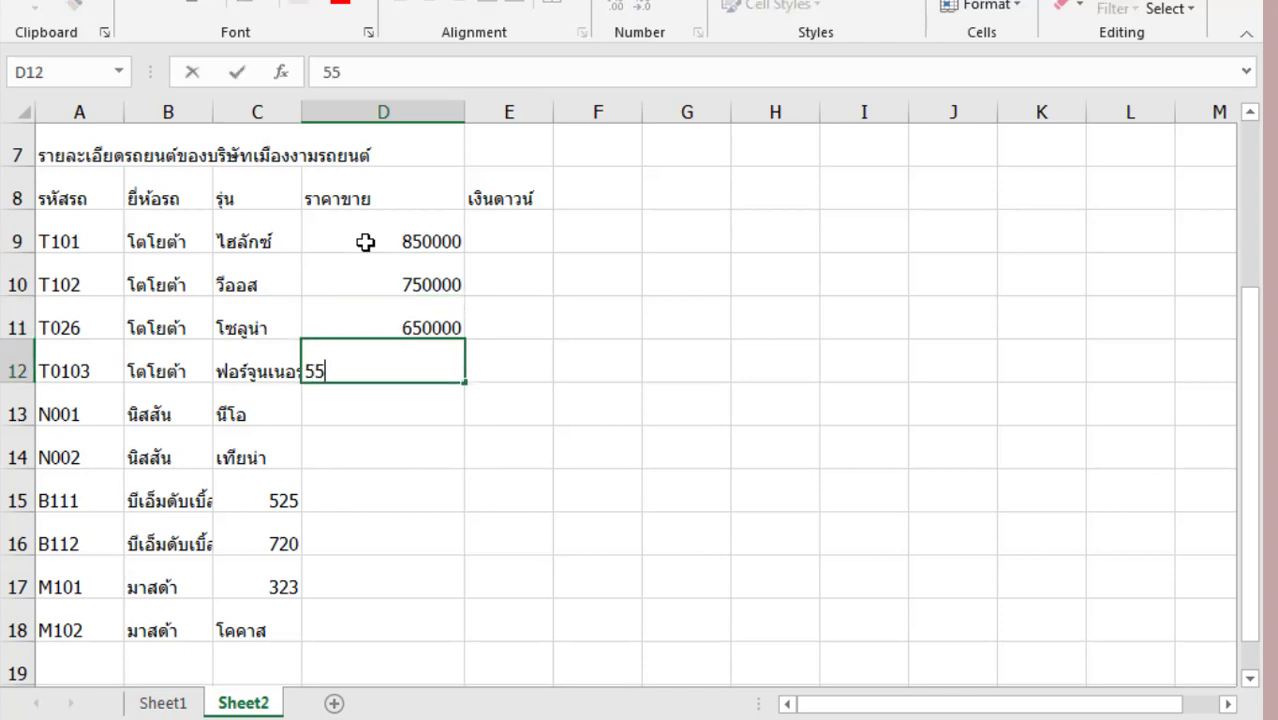
pyautogui.write('0000')
pyautogui.press('Return')
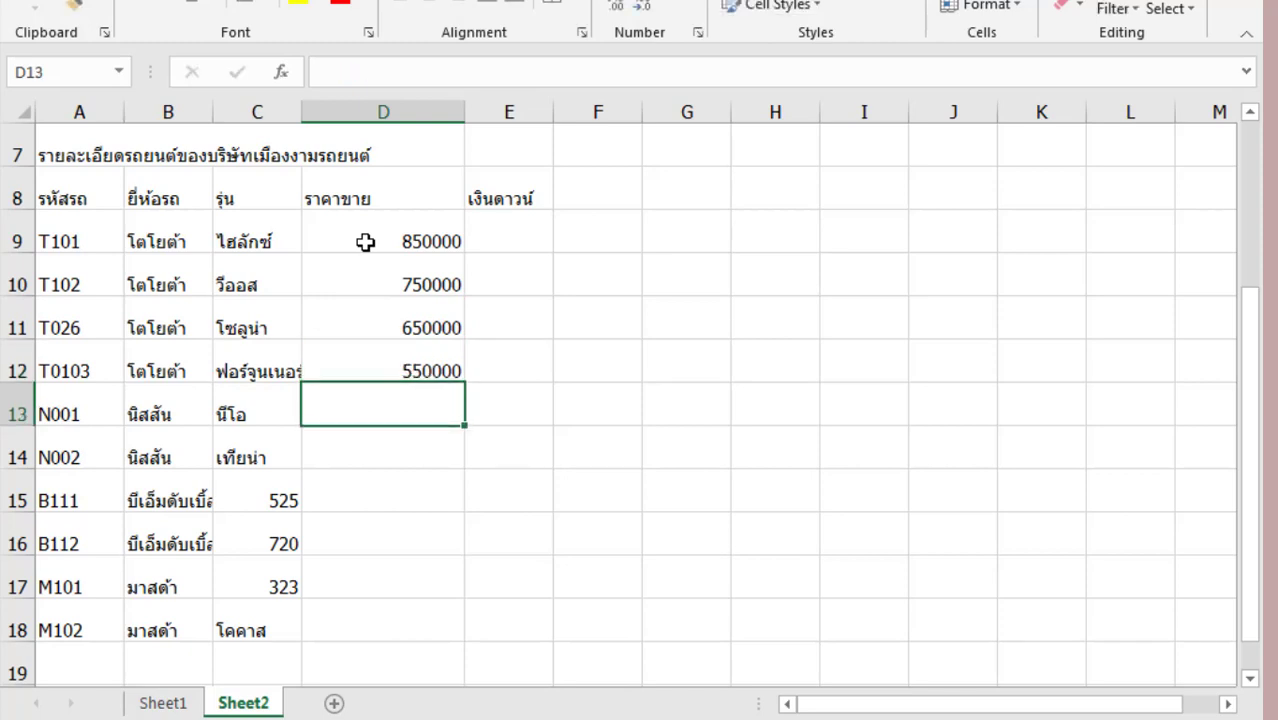
# - Enter prices 470000, 950000, 330000, 550000, 225000 and 420000 in D13–D18
pyautogui.write('4')
pyautogui.write('70000')
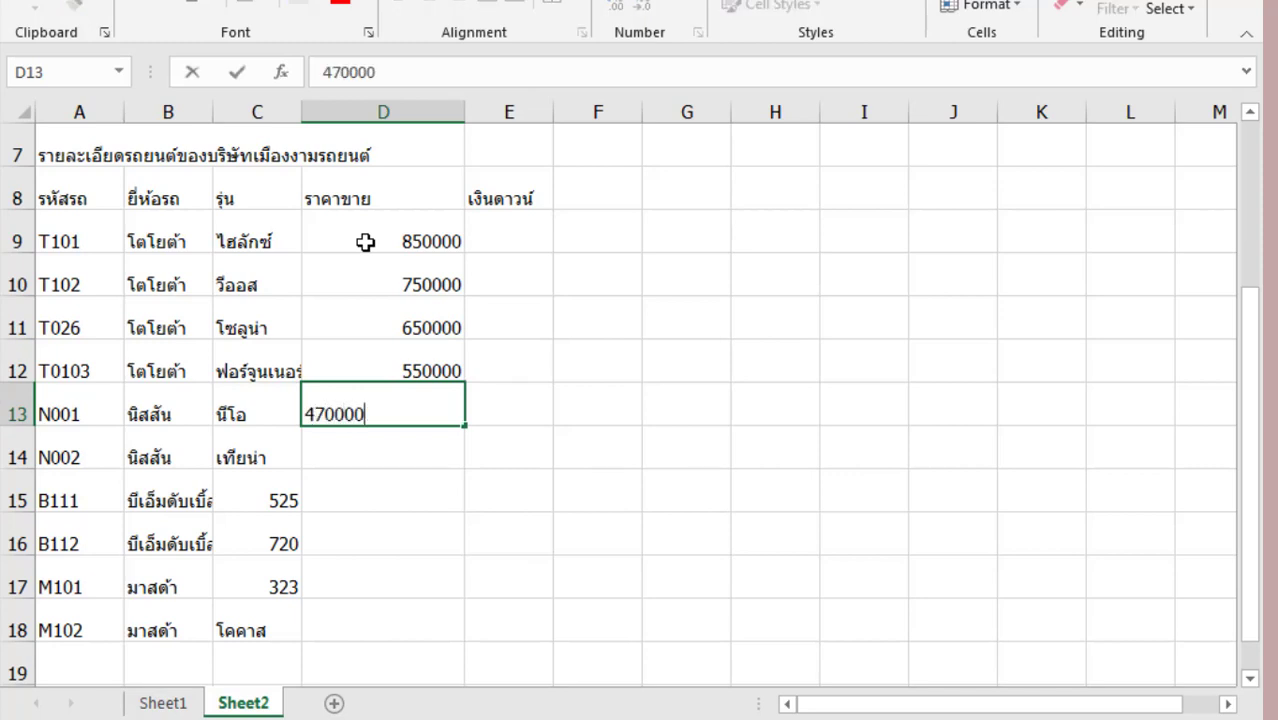
pyautogui.press('Return')
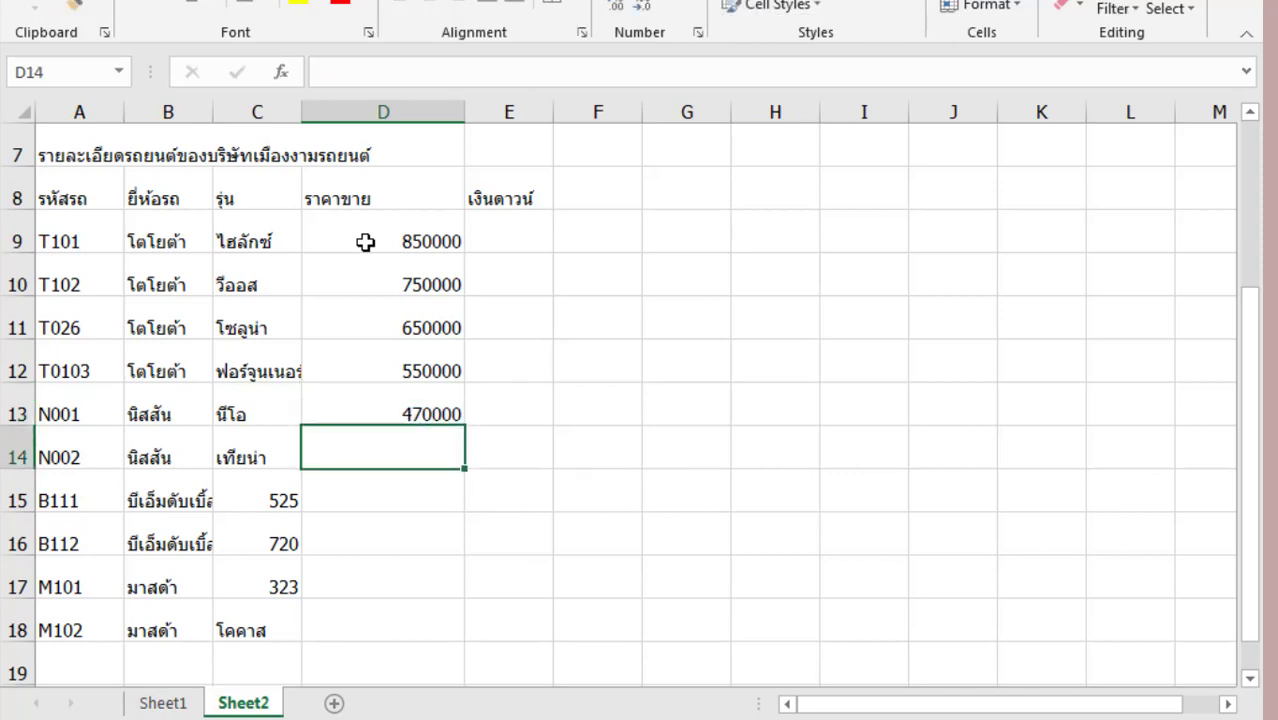
pyautogui.write('950')
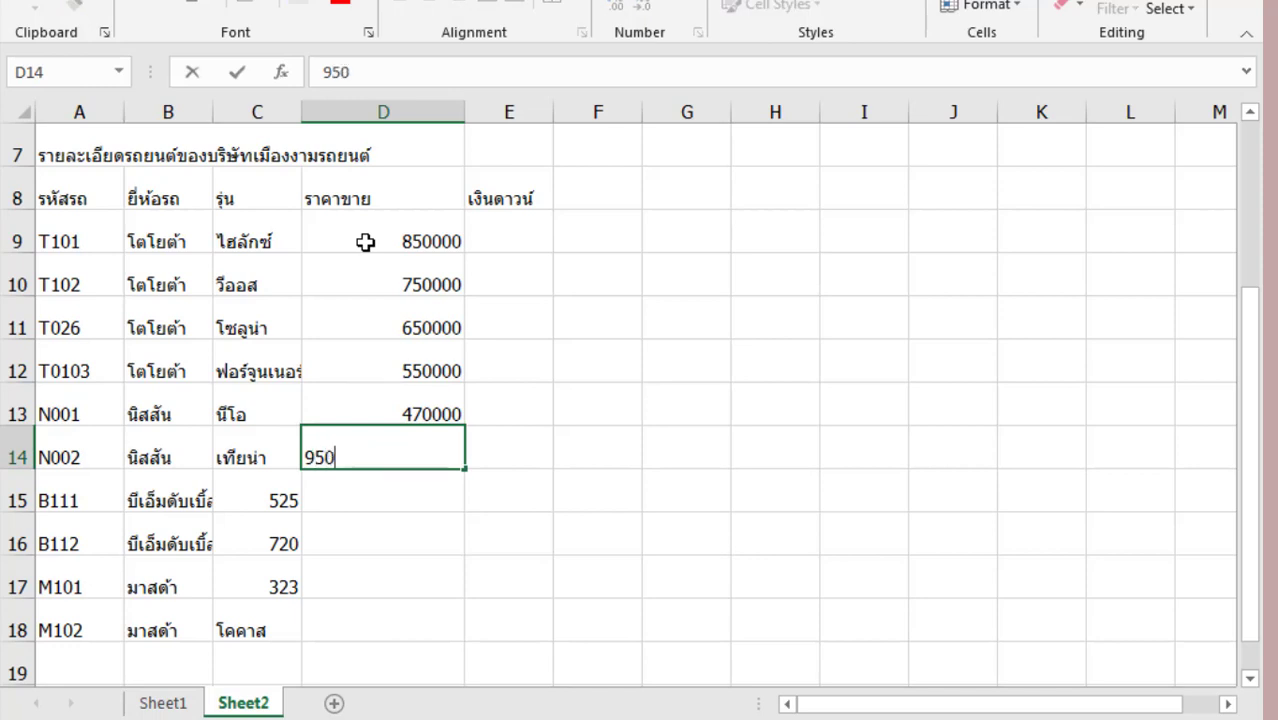
pyautogui.write('000')
pyautogui.press('Return')
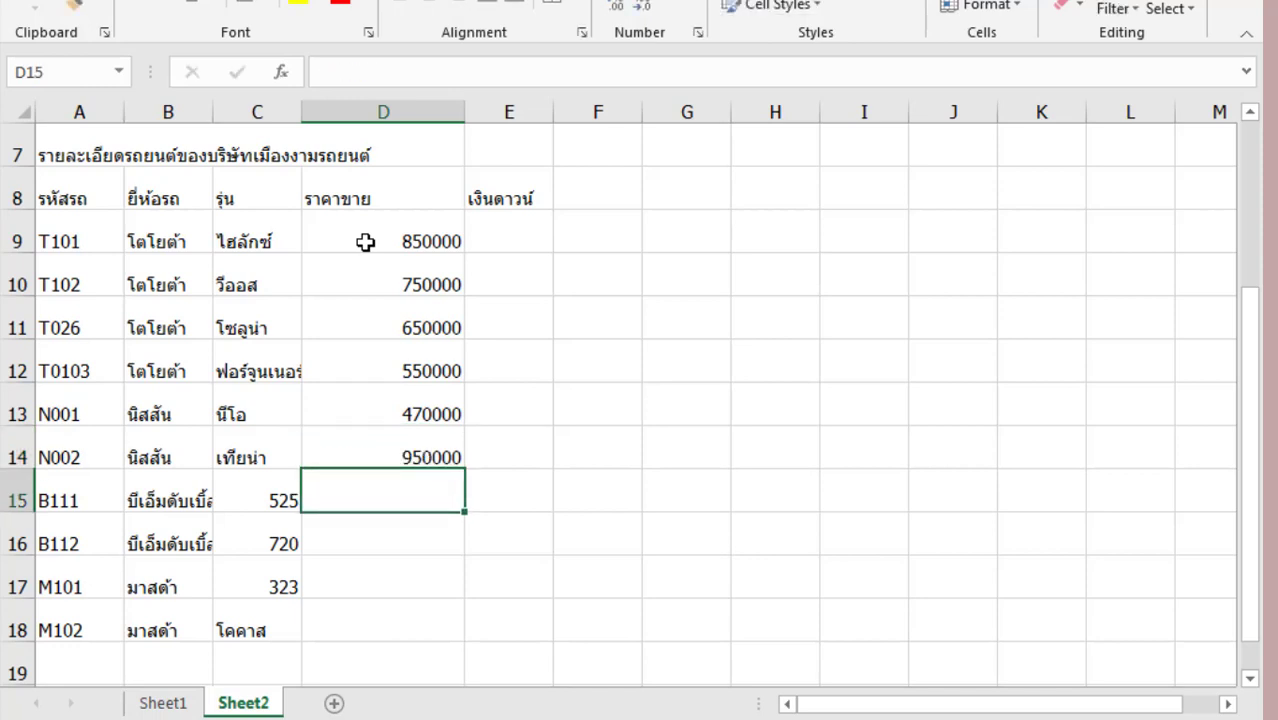
pyautogui.write('330')
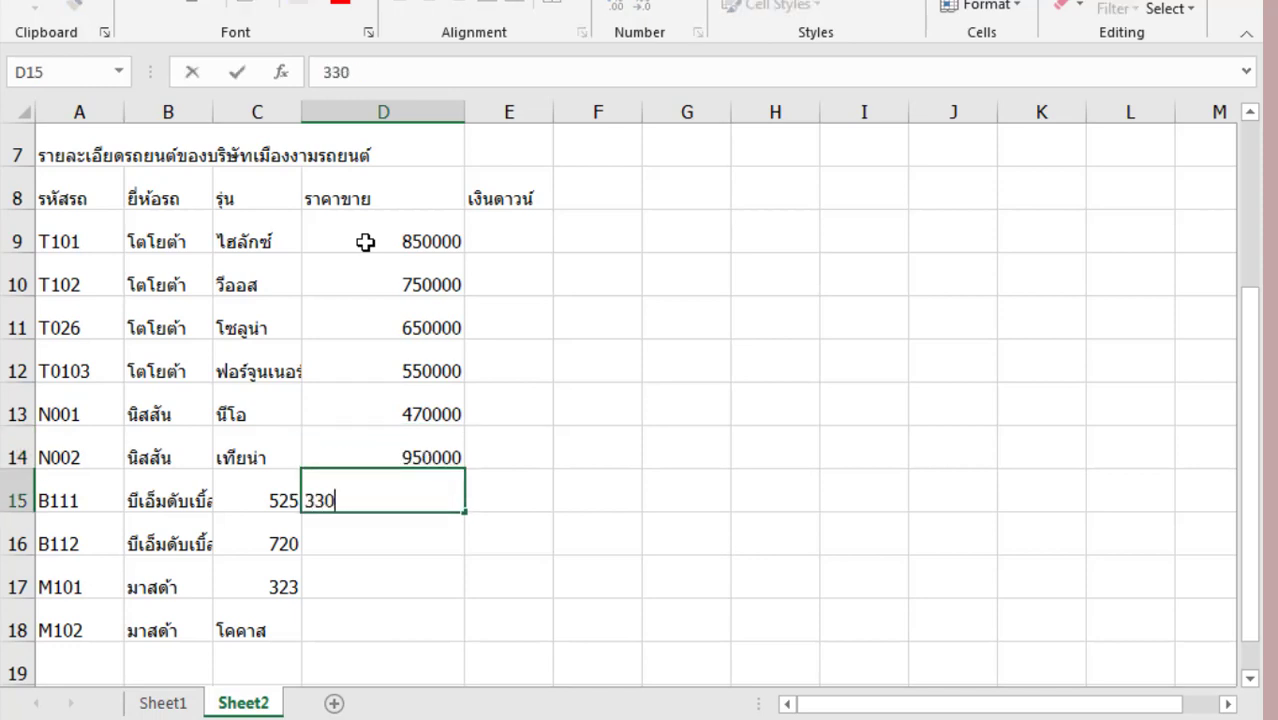
pyautogui.write('000')
pyautogui.press('Return')
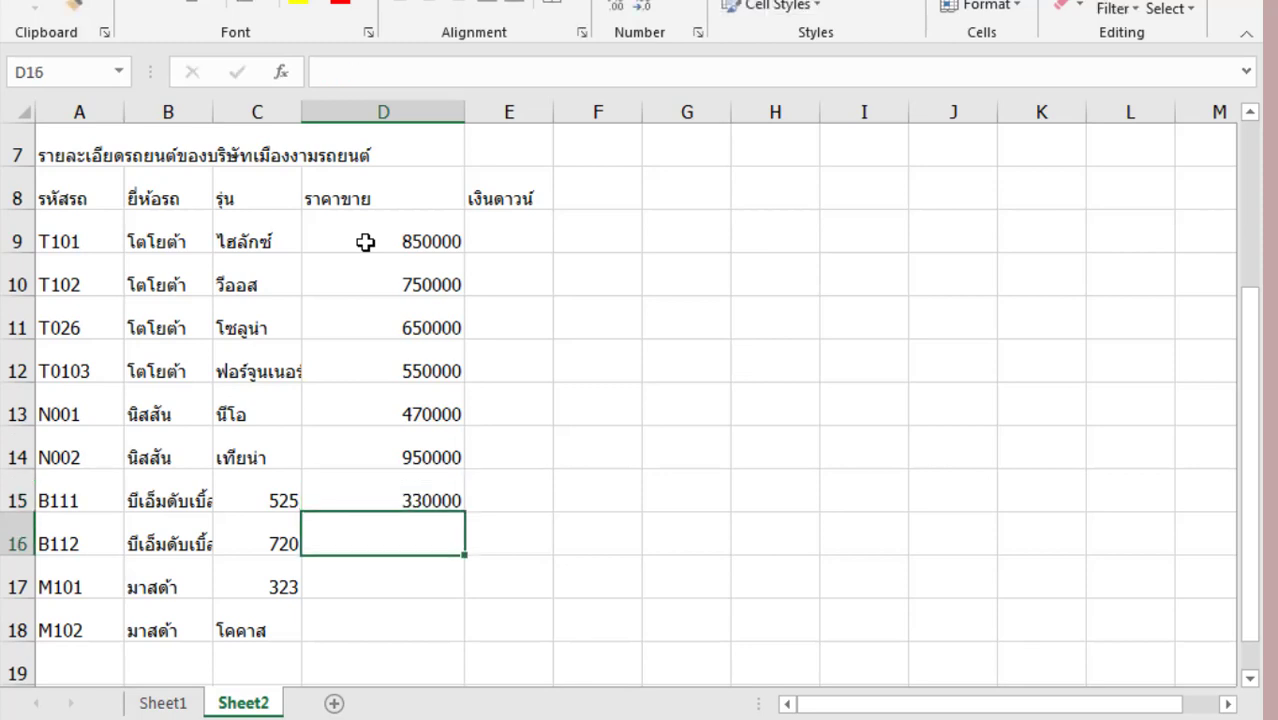
pyautogui.write('550')
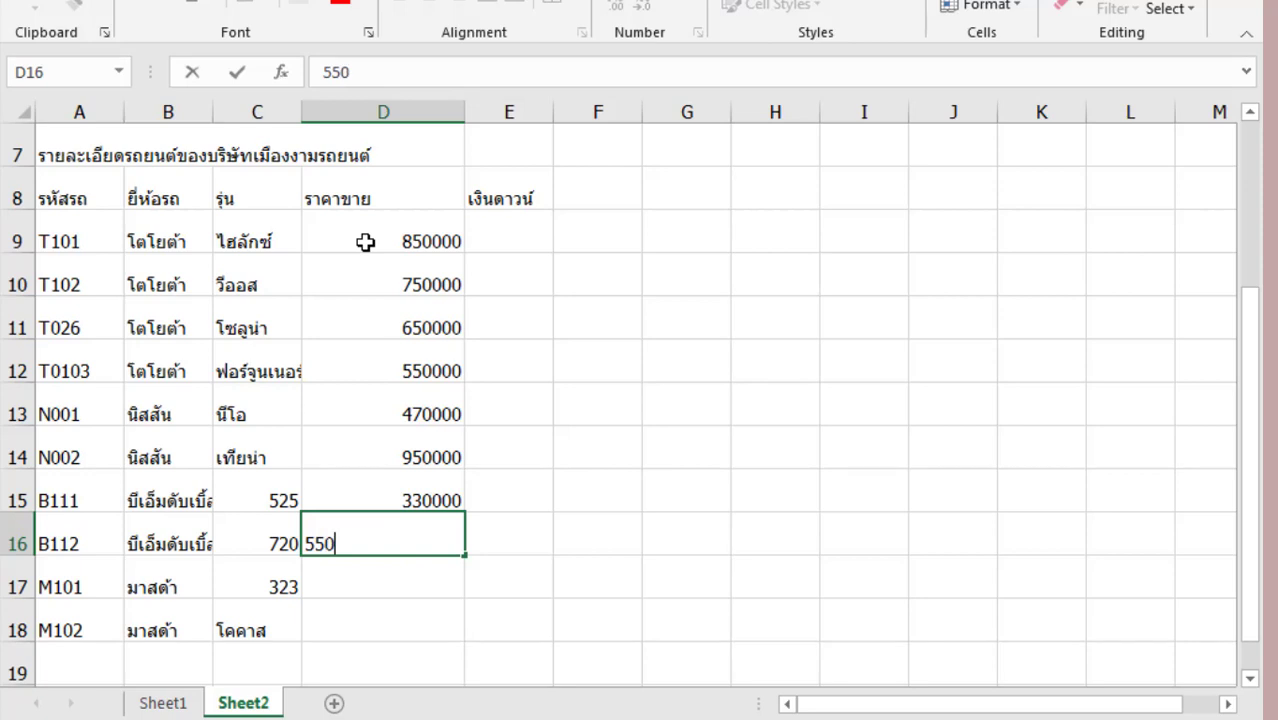
pyautogui.write('000')
pyautogui.press('Return')
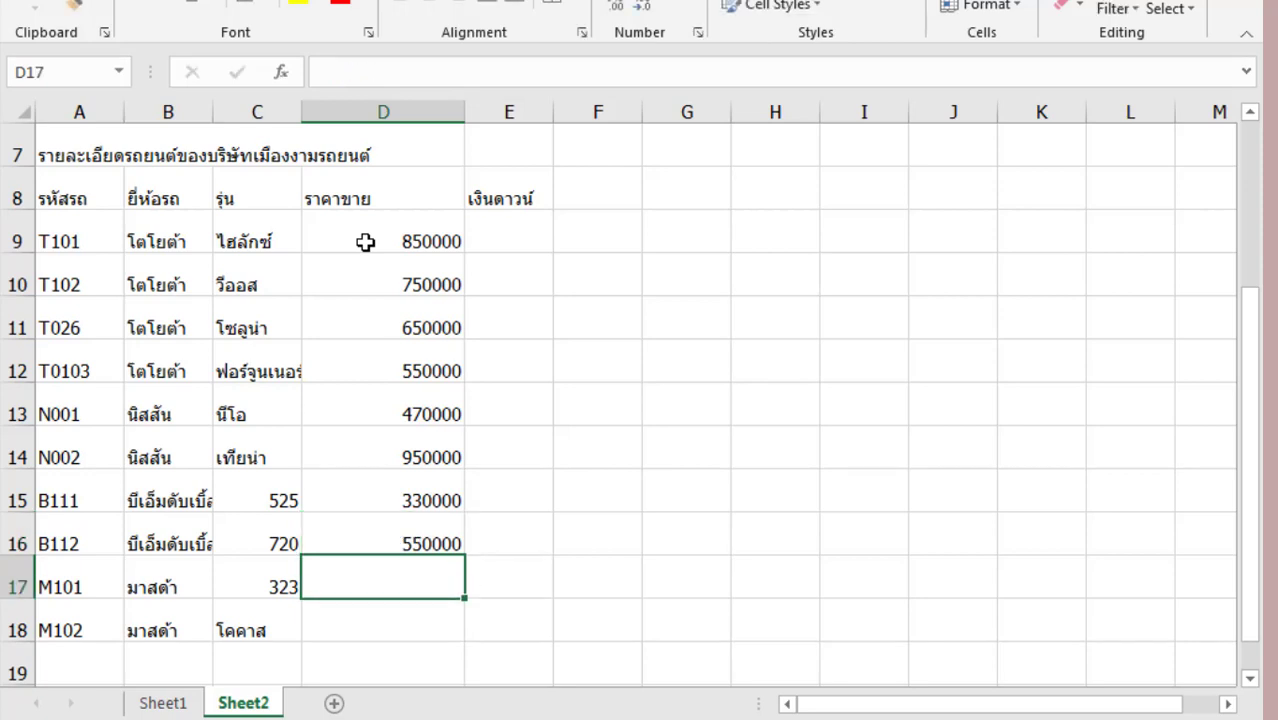
pyautogui.write('22')
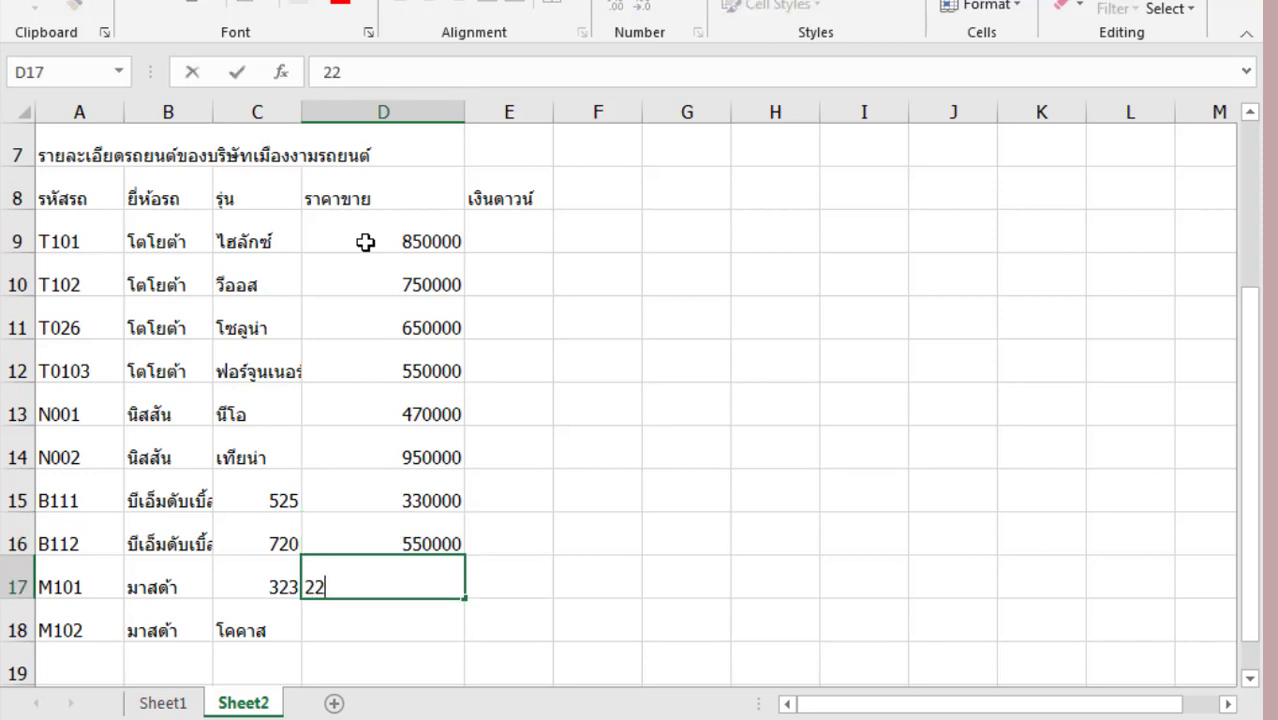
pyautogui.write('5000')
pyautogui.press('Return')
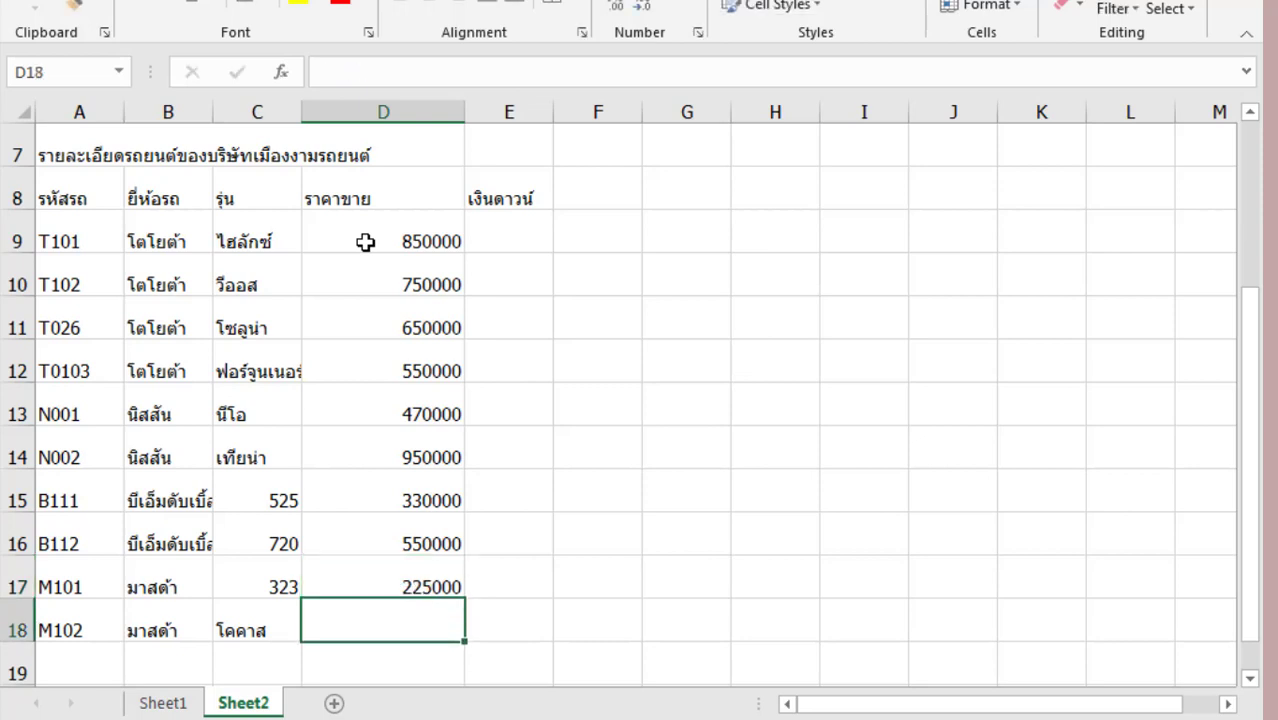
pyautogui.write('420')
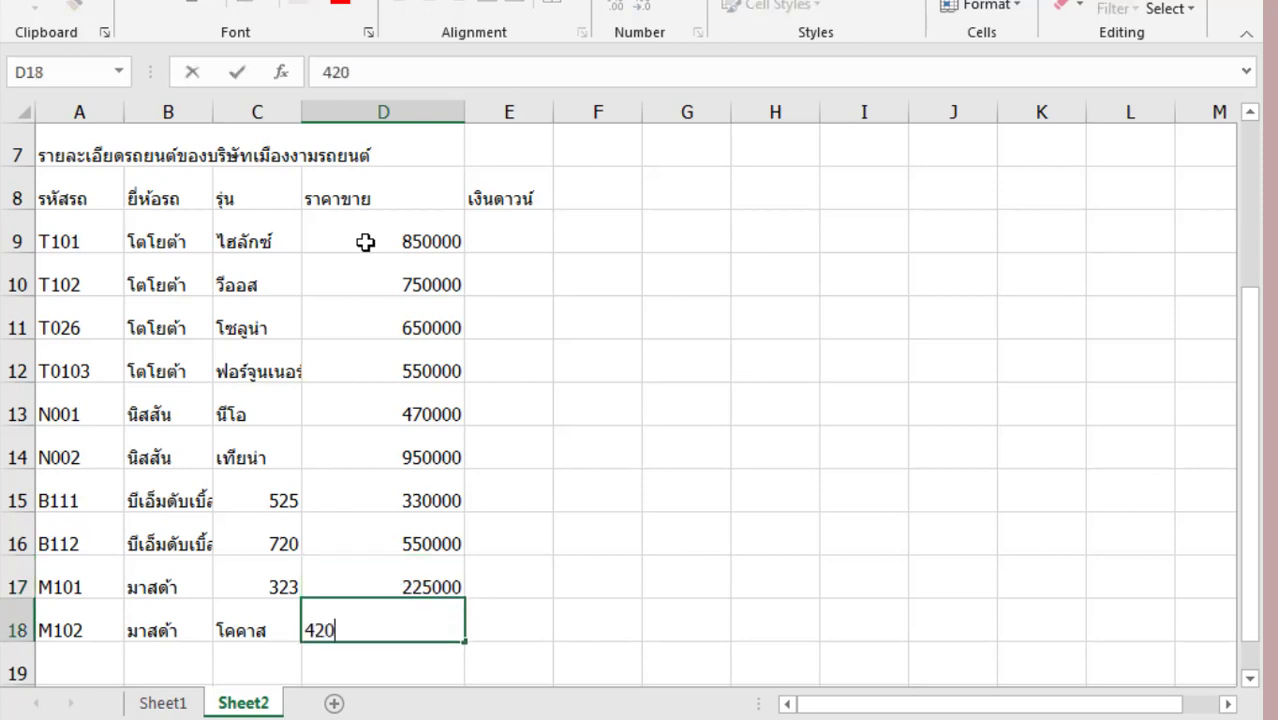
pyautogui.write('000')
pyautogui.press('Return')
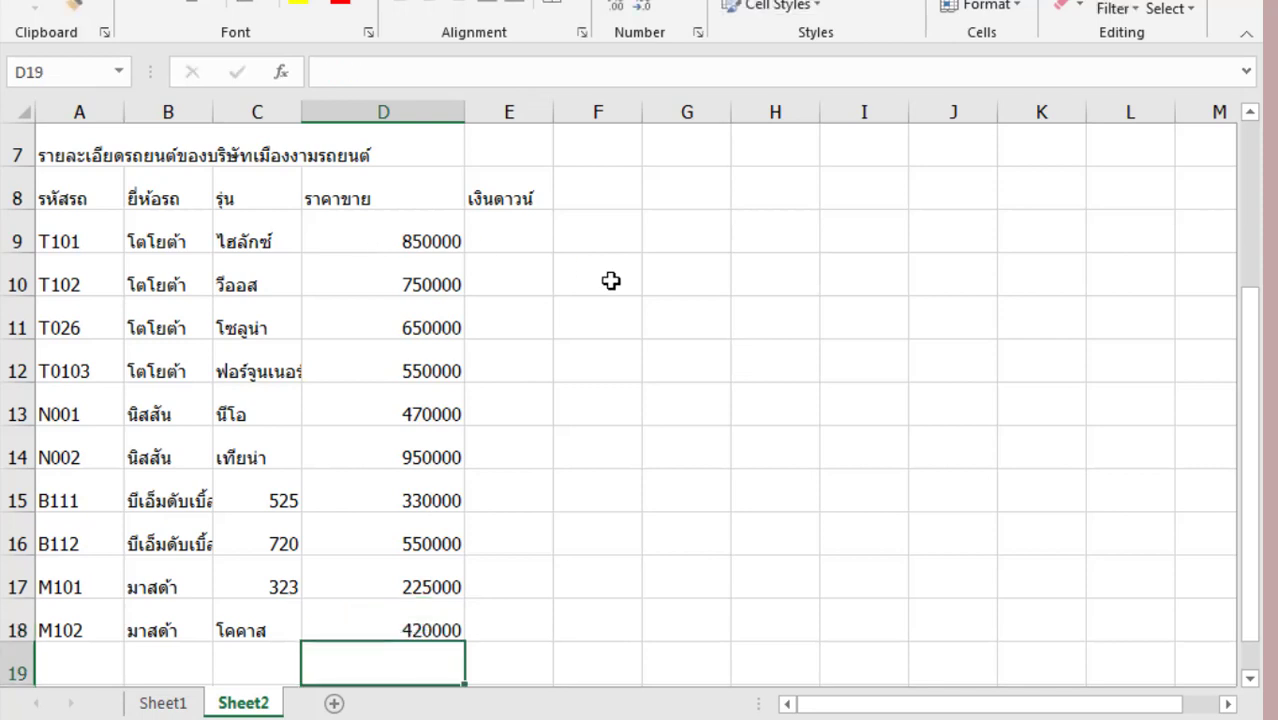
# - Apply Comma Style to the prices in D9:D18 and narrow column D to fit
pyautogui.moveTo(425, 241); pyautogui.dragTo(427, 620)
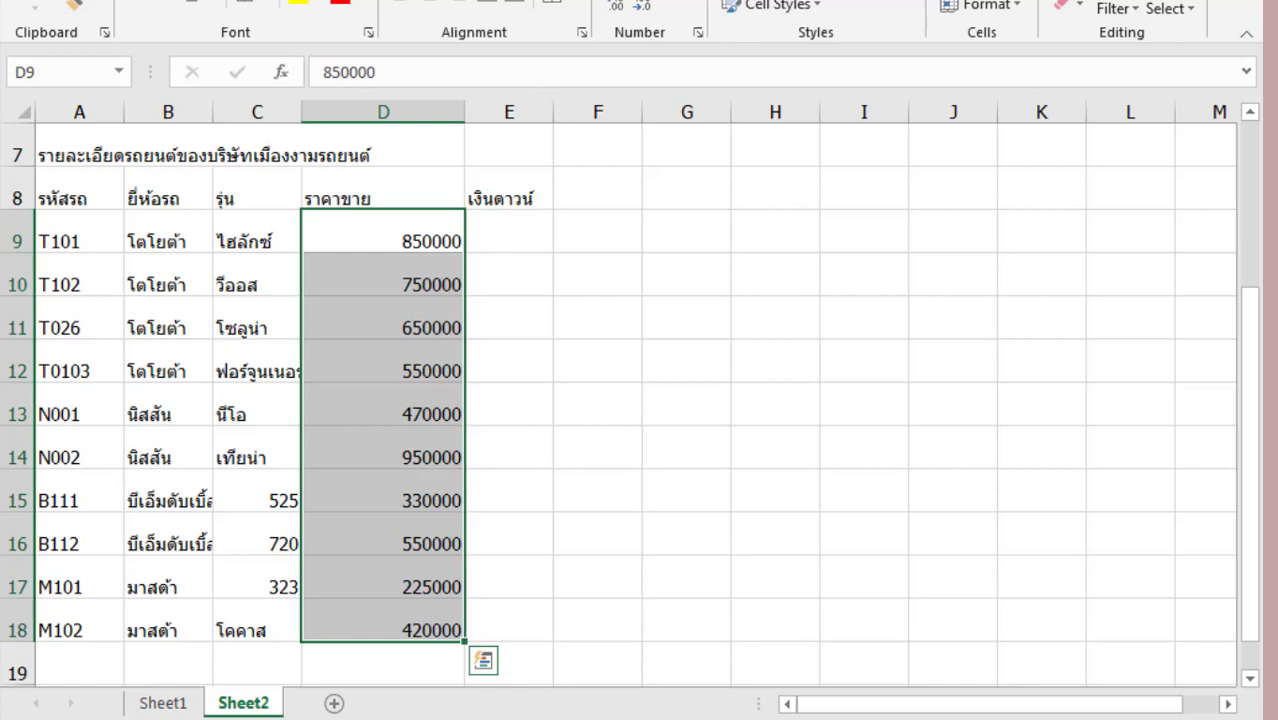
pyautogui.click(640, 2)
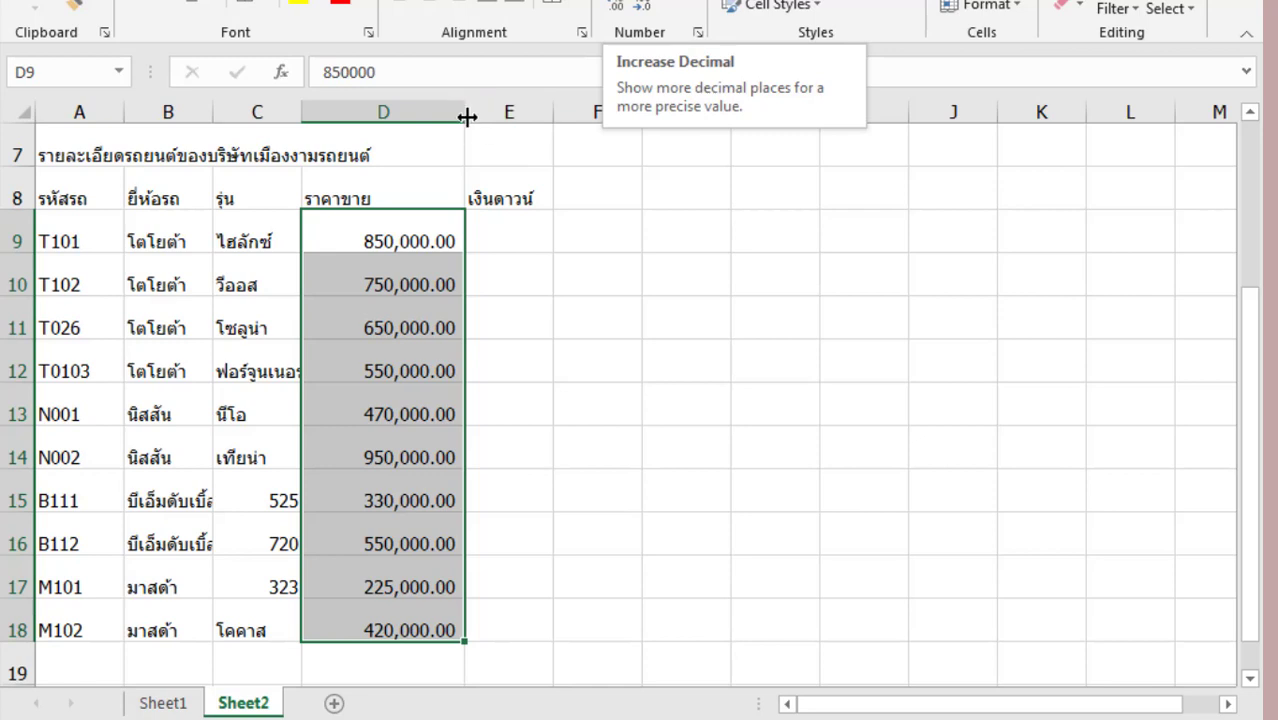
pyautogui.moveTo(464, 112); pyautogui.dragTo(430, 112)
# - Widen column E and enter ไม่มี, ไม่มี, 25% and 30% in E9–E12
pyautogui.click(468, 245)
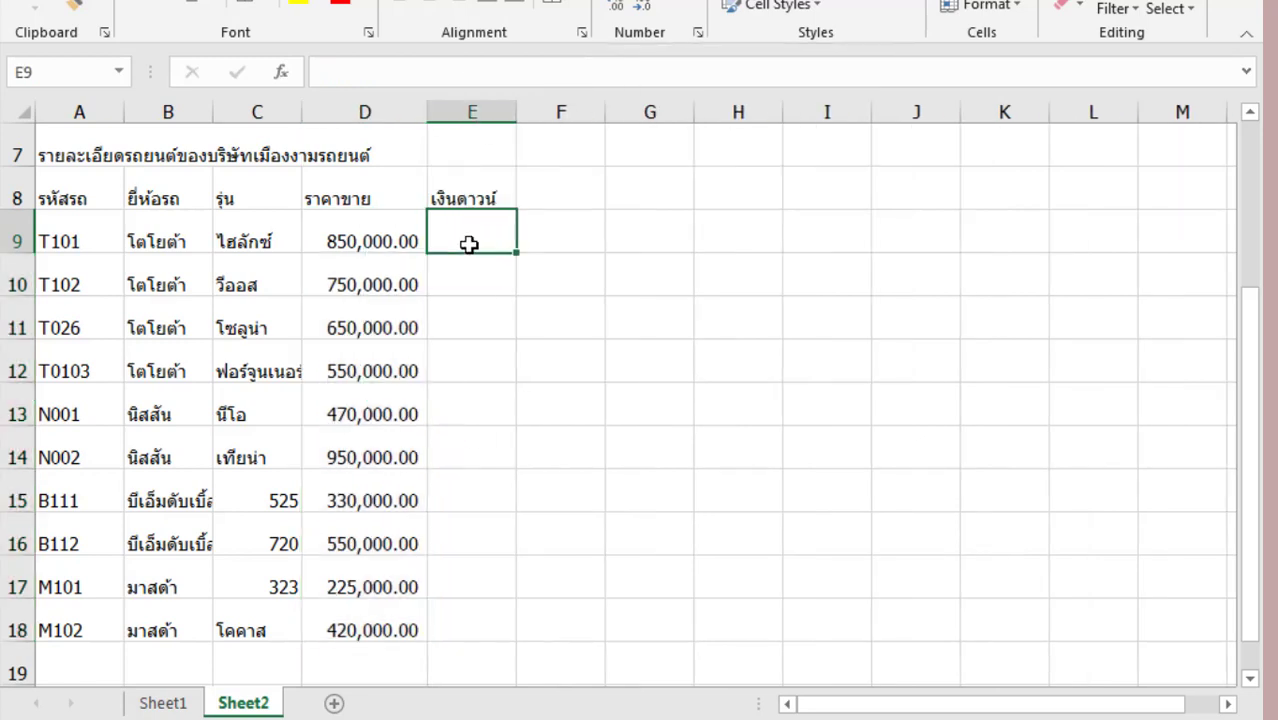
pyautogui.moveTo(516, 120); pyautogui.dragTo(556, 120)
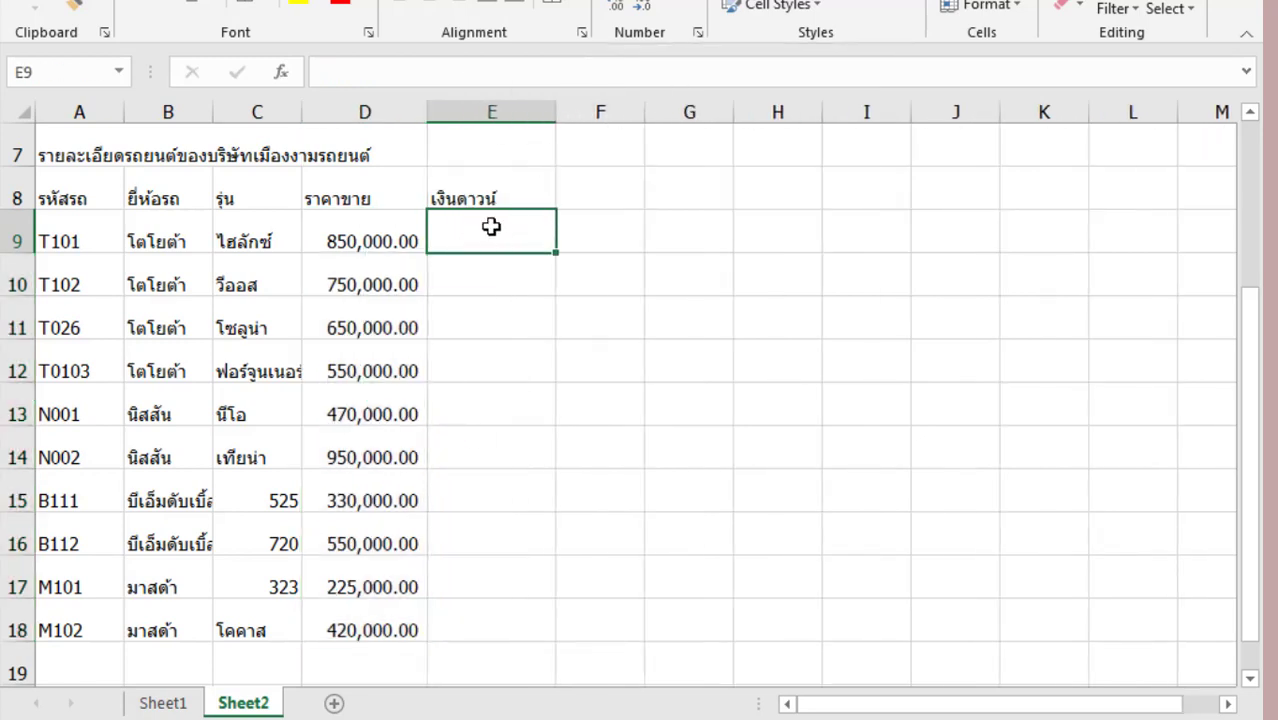
pyautogui.write('w.j.a')
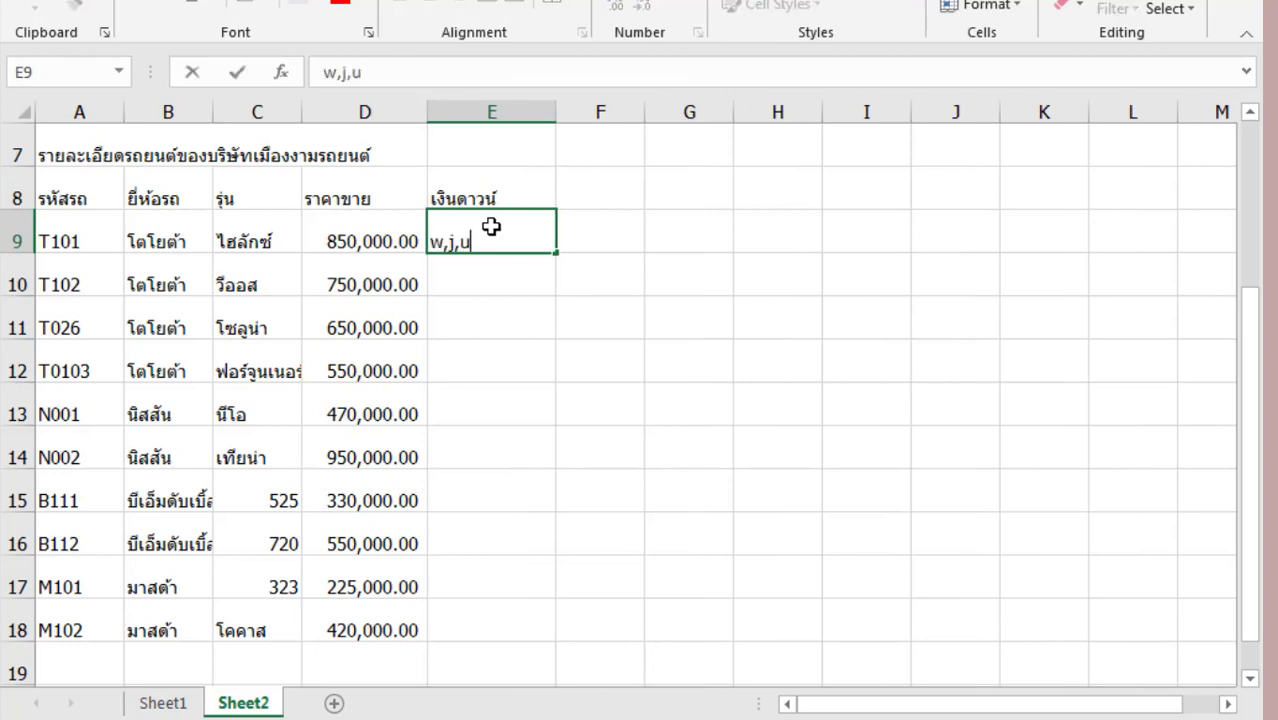
pyautogui.press('BackSpace')
pyautogui.press('BackSpace')
pyautogui.press('BackSpace')
pyautogui.press('BackSpace')
pyautogui.press('BackSpace')
pyautogui.write('ไม')
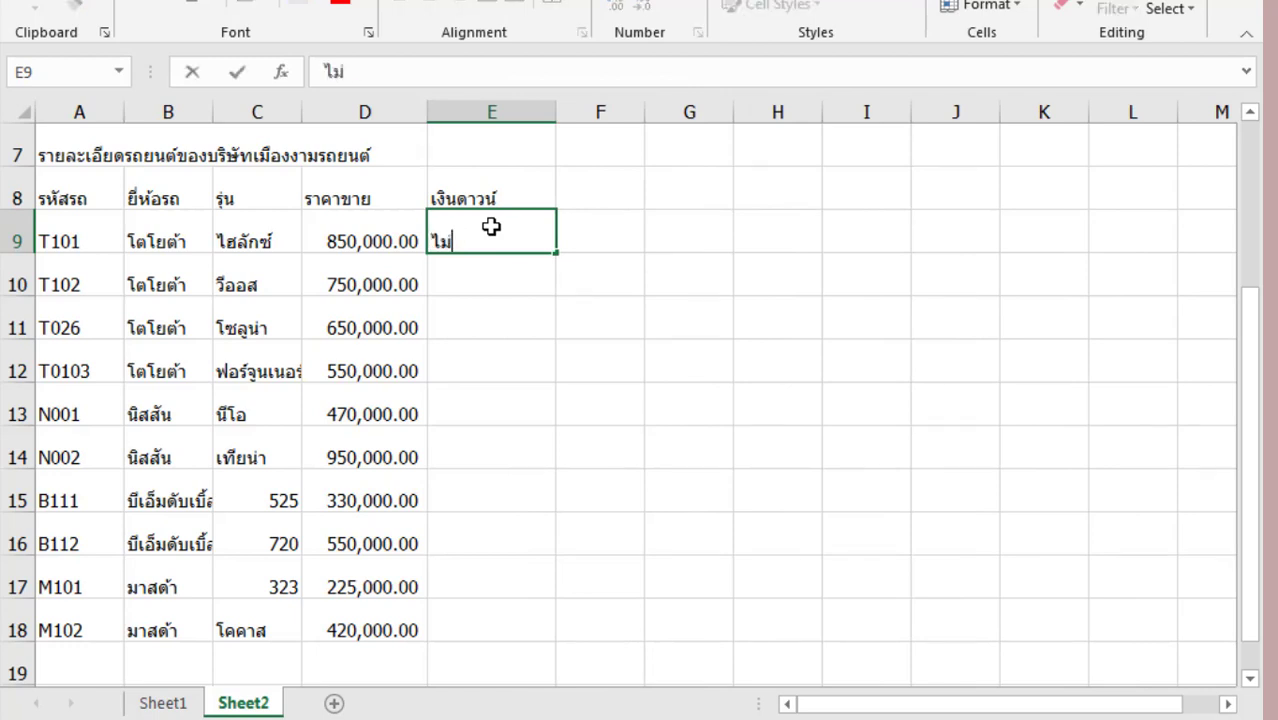
pyautogui.write('่มี')
pyautogui.press('Return')
pyautogui.write('ไม่มี')
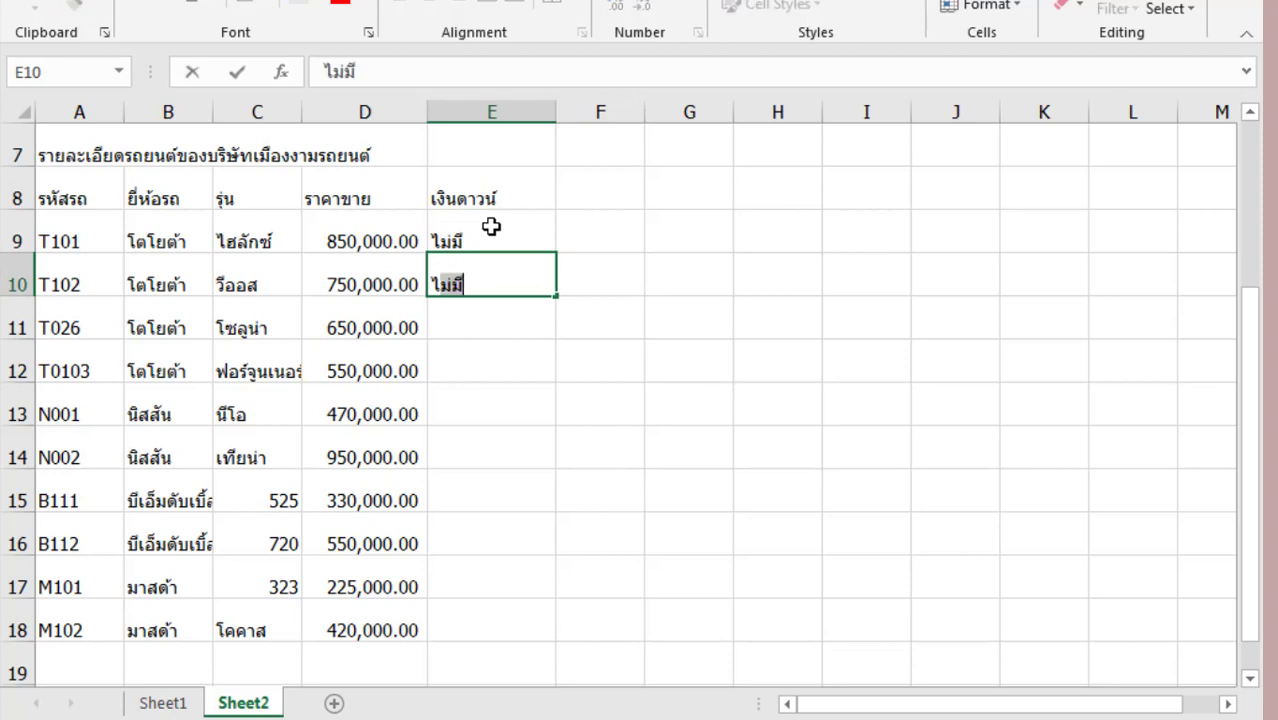
pyautogui.press('Return')
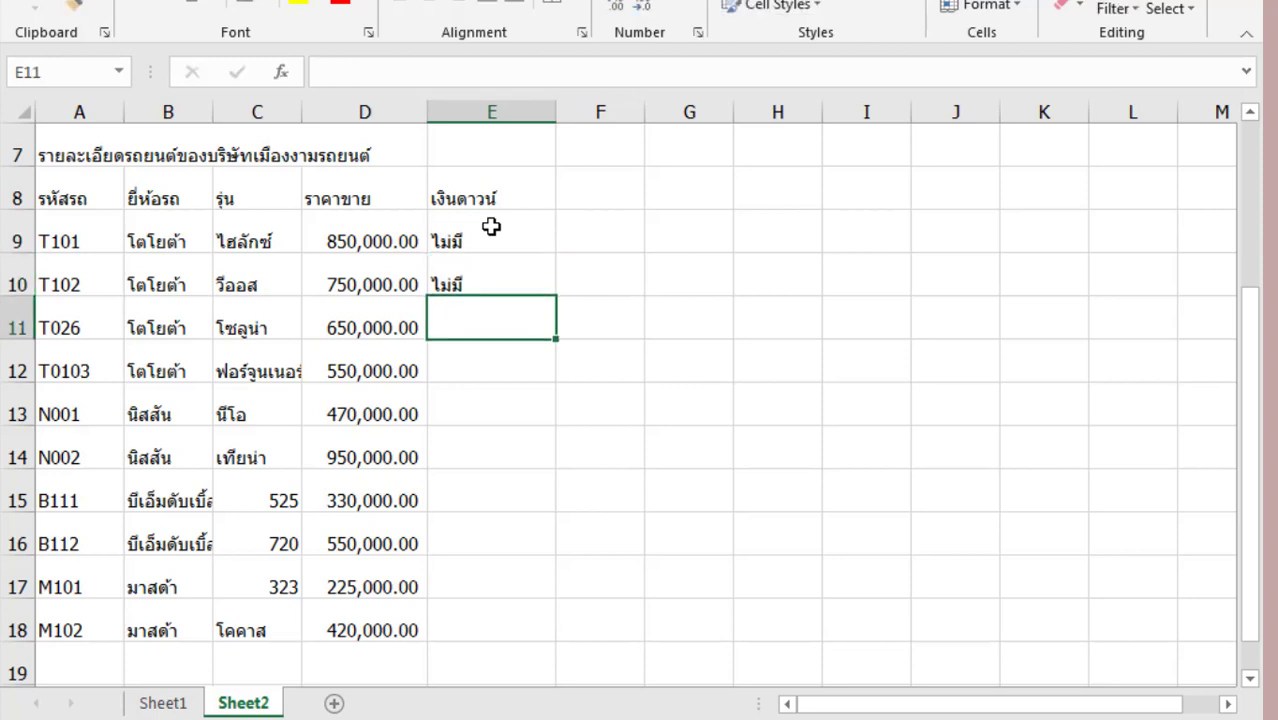
pyautogui.write('25%')
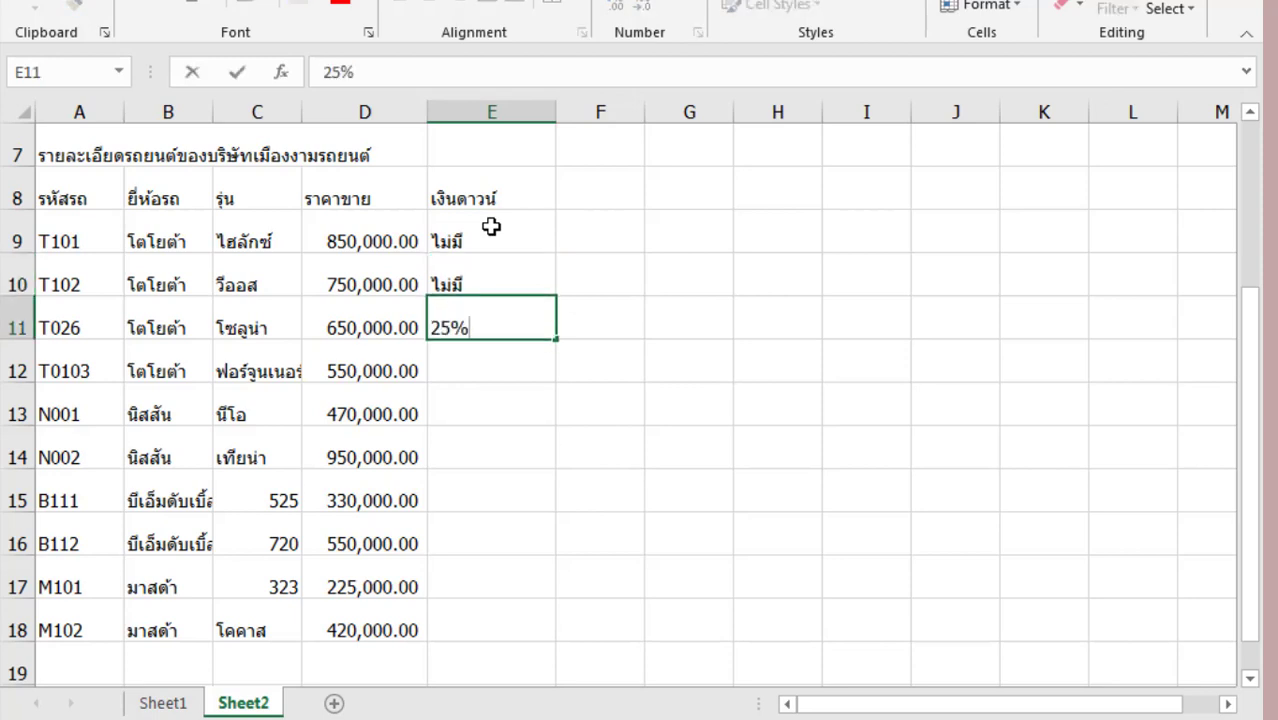
pyautogui.press('Return')
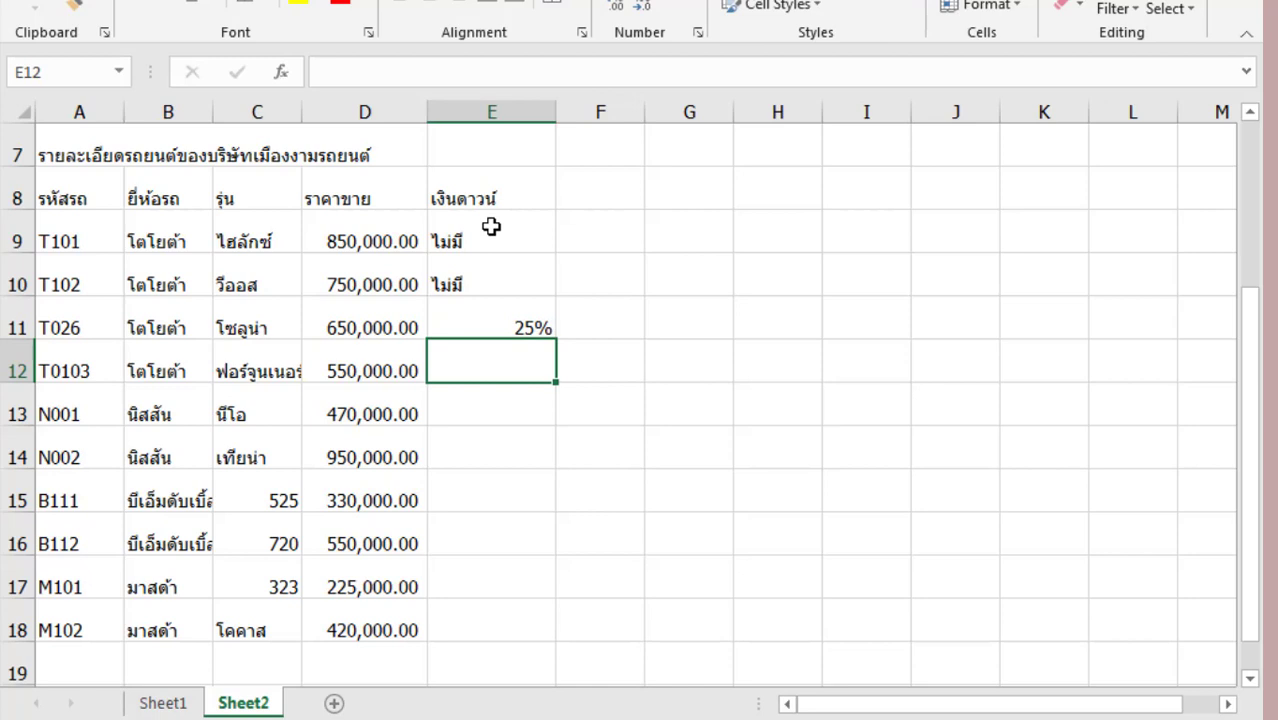
pyautogui.write('30%')
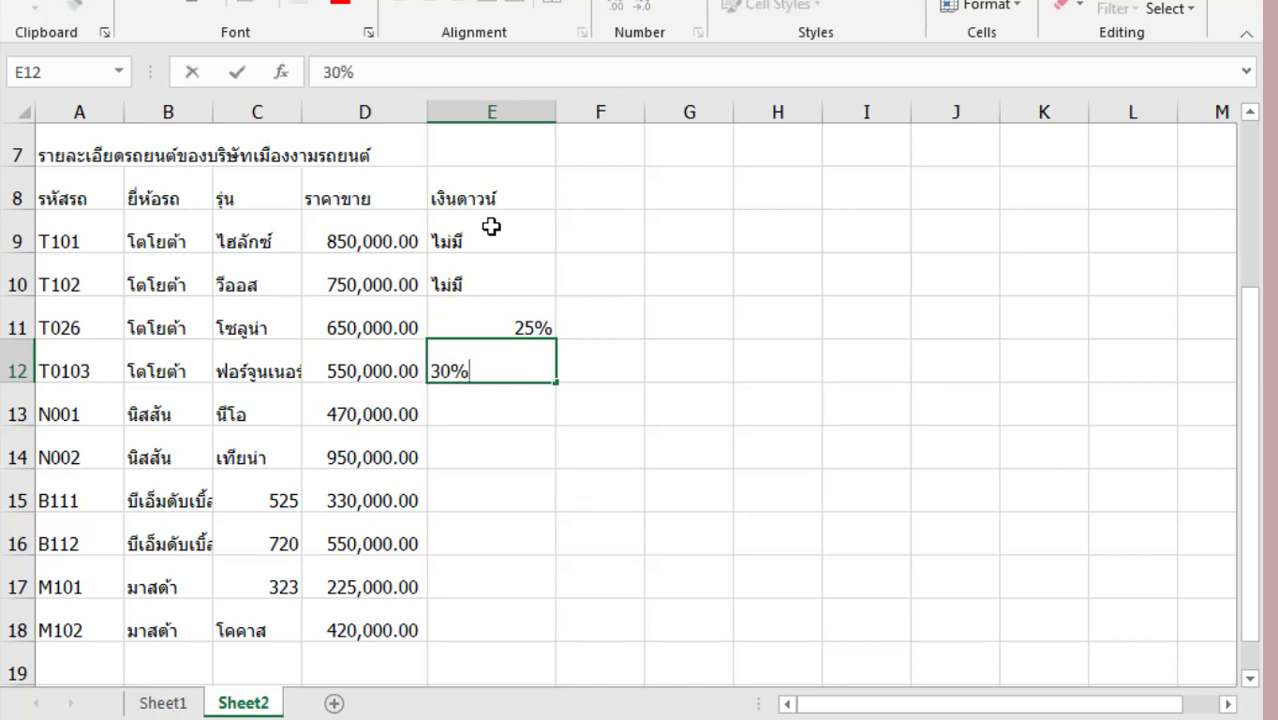
pyautogui.press('Return')
# - Correct the E12 down payment from 30% to 20%
pyautogui.doubleClick(519, 371)
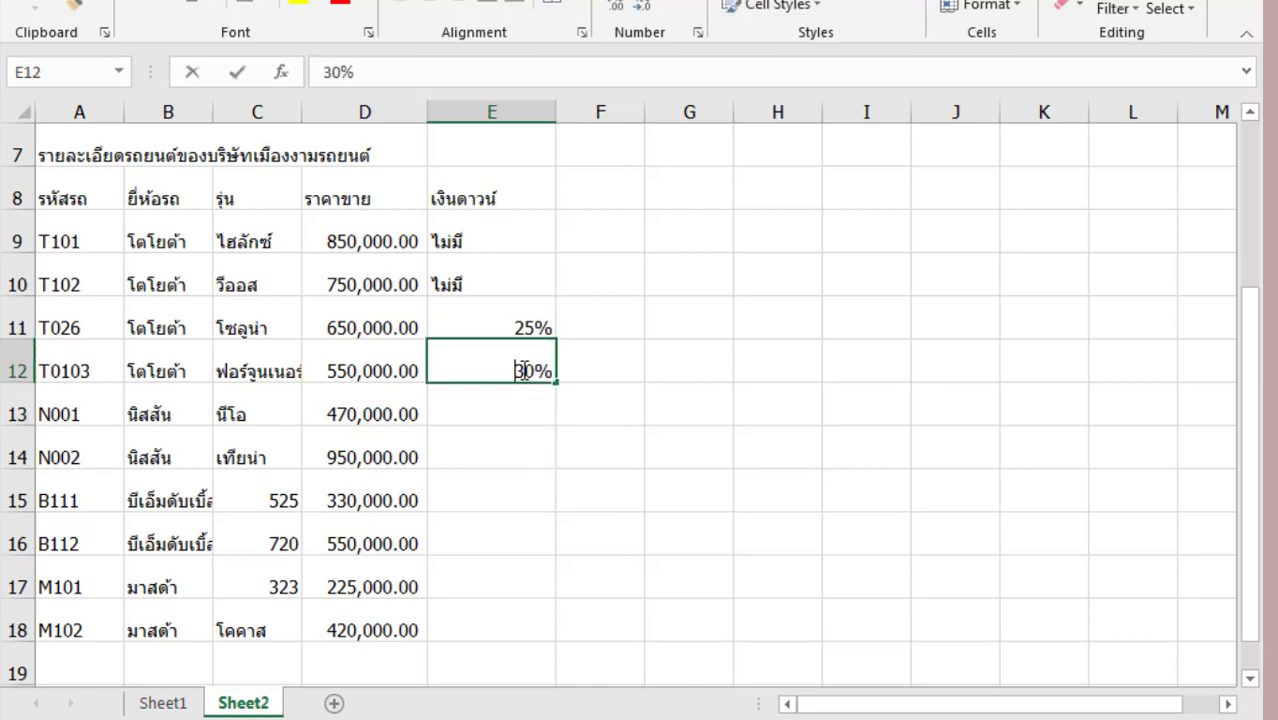
pyautogui.moveTo(514, 371); pyautogui.dragTo(523, 371)
pyautogui.write('2')
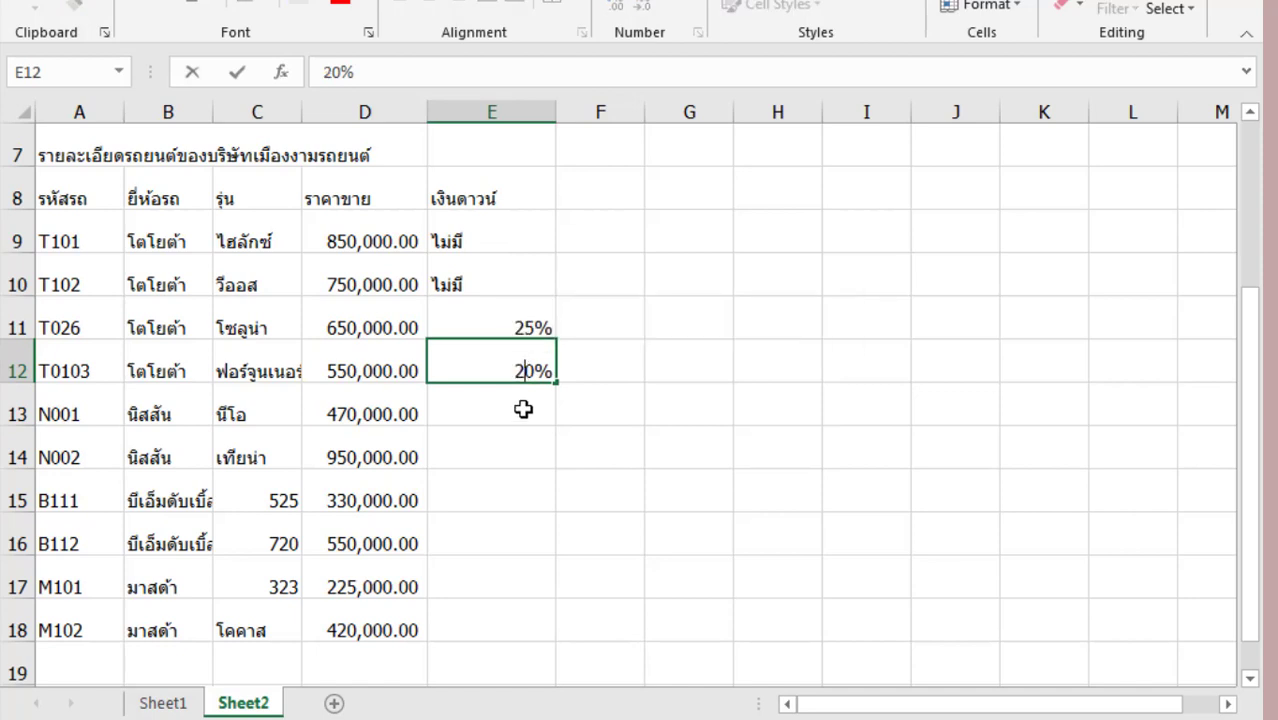
pyautogui.press('Return')
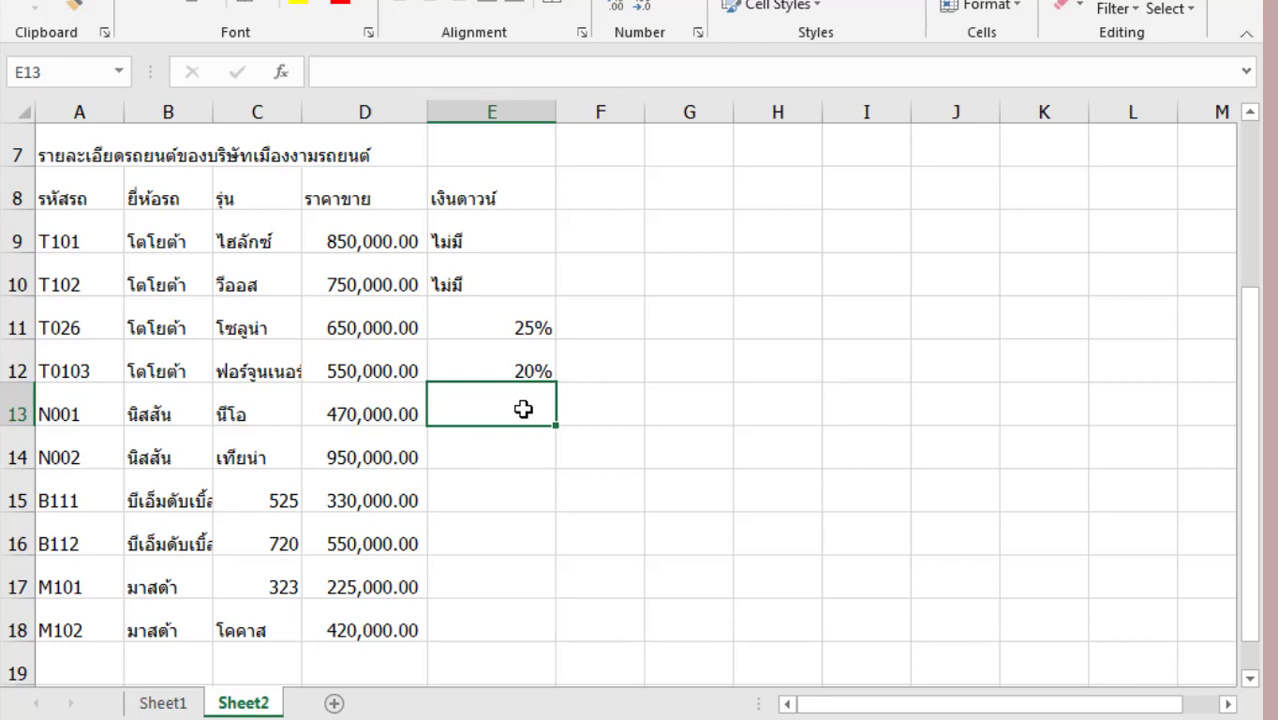
# - Enter 20%, 10%, ไม่มี, 20% and ไม่มี in E13–E17
pyautogui.write('20%')
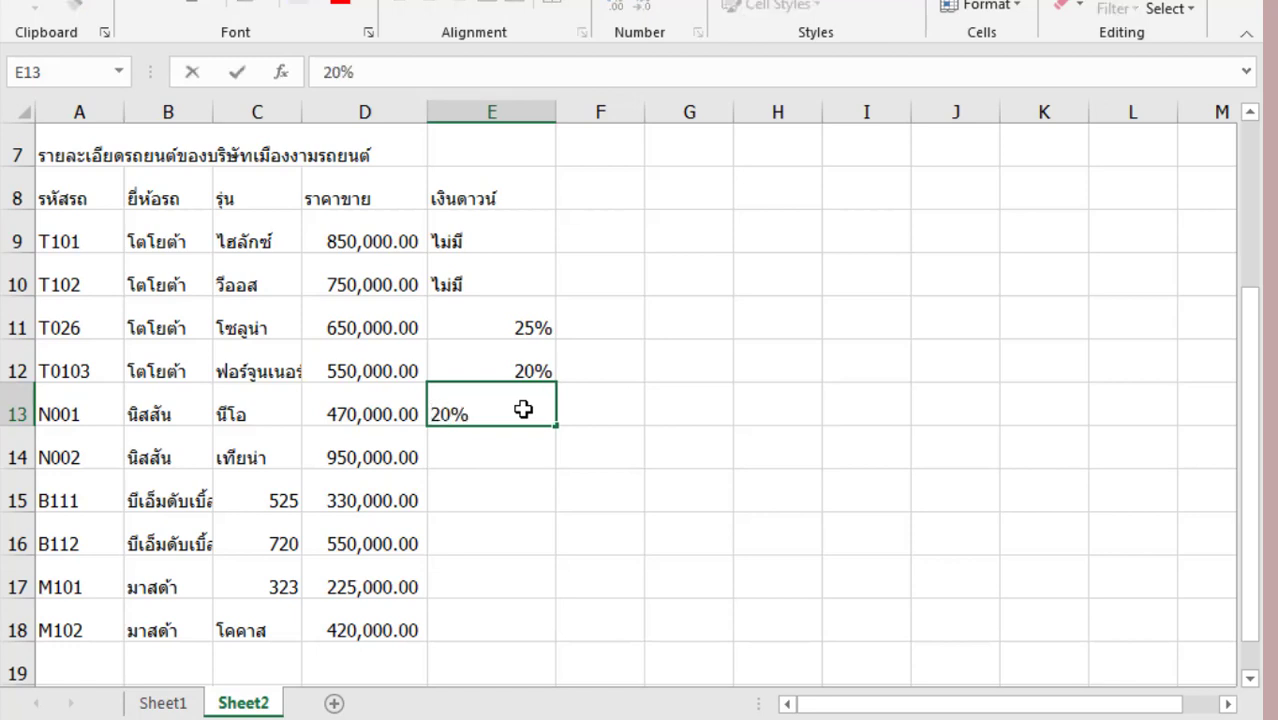
pyautogui.press('Return')
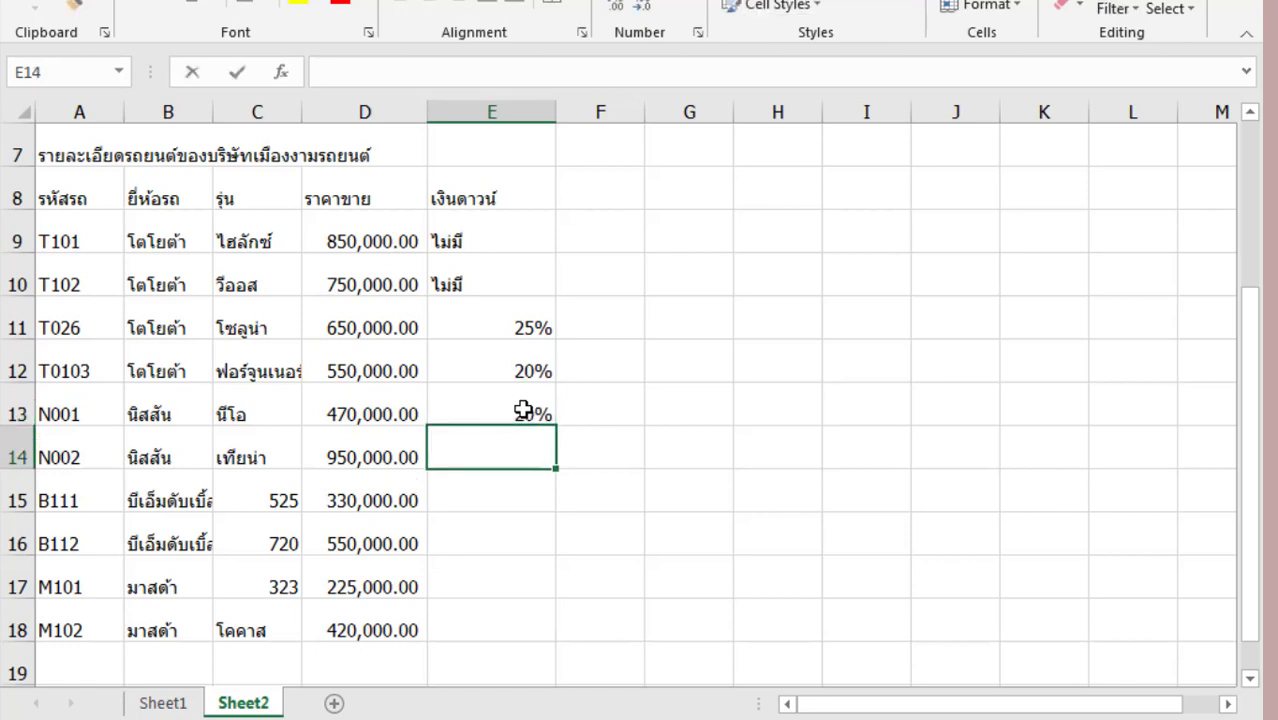
pyautogui.write('10%')
pyautogui.press('Return')
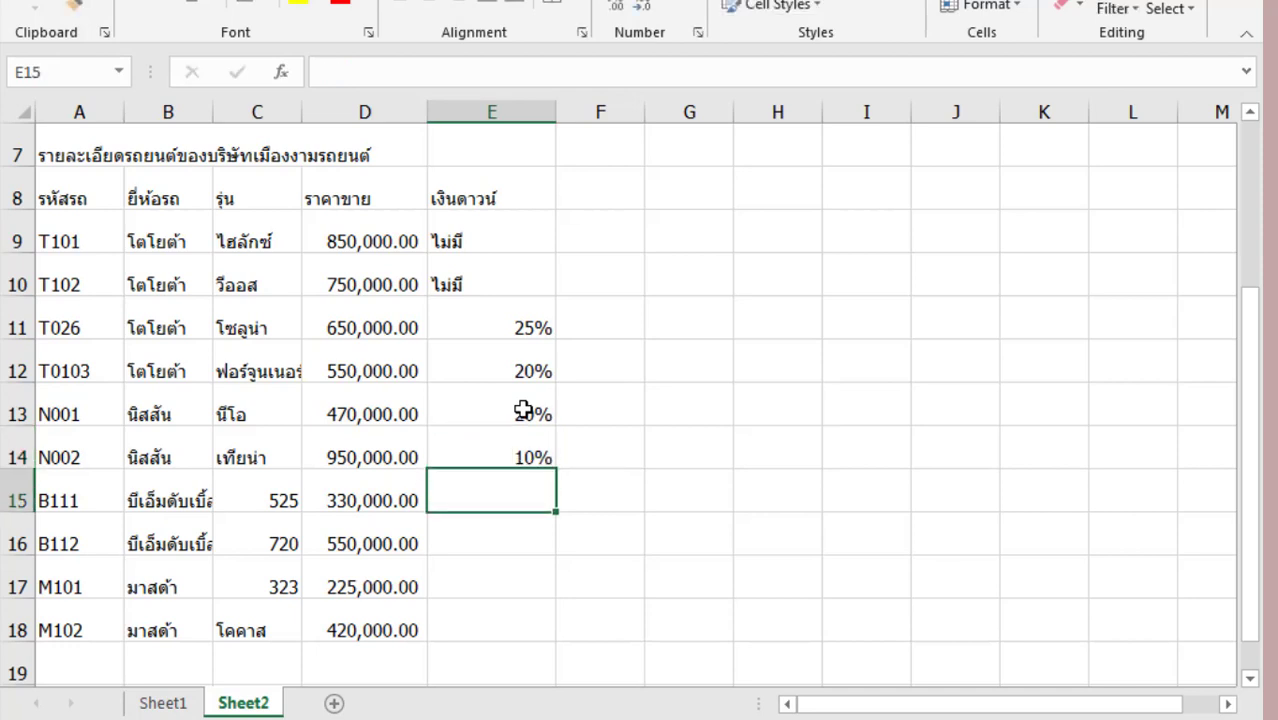
pyautogui.write('ไม่มี')
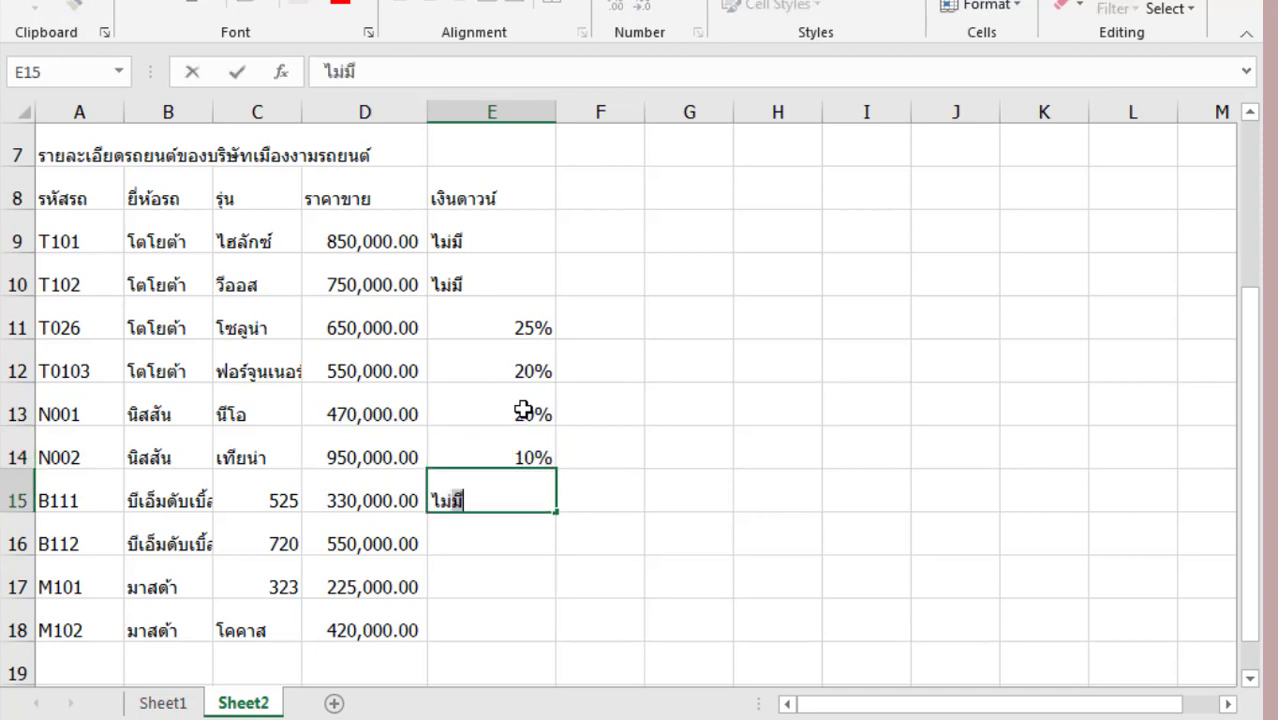
pyautogui.press('Return')
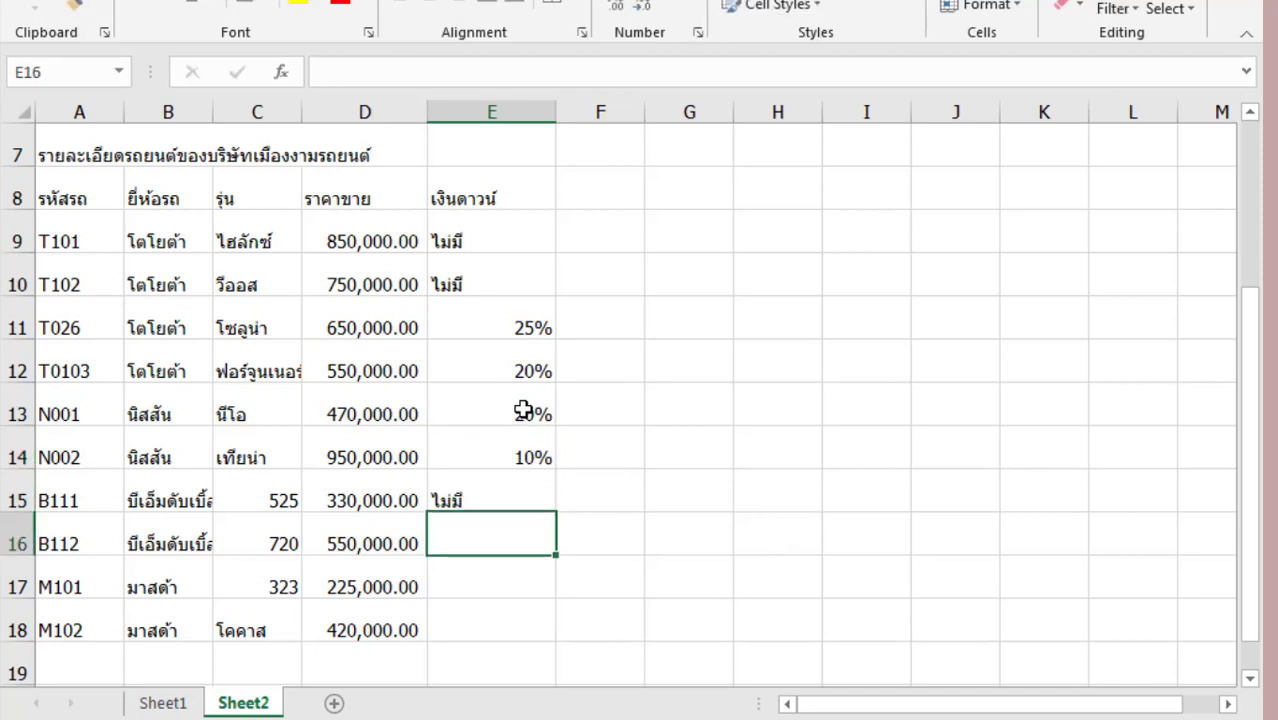
pyautogui.write('2')
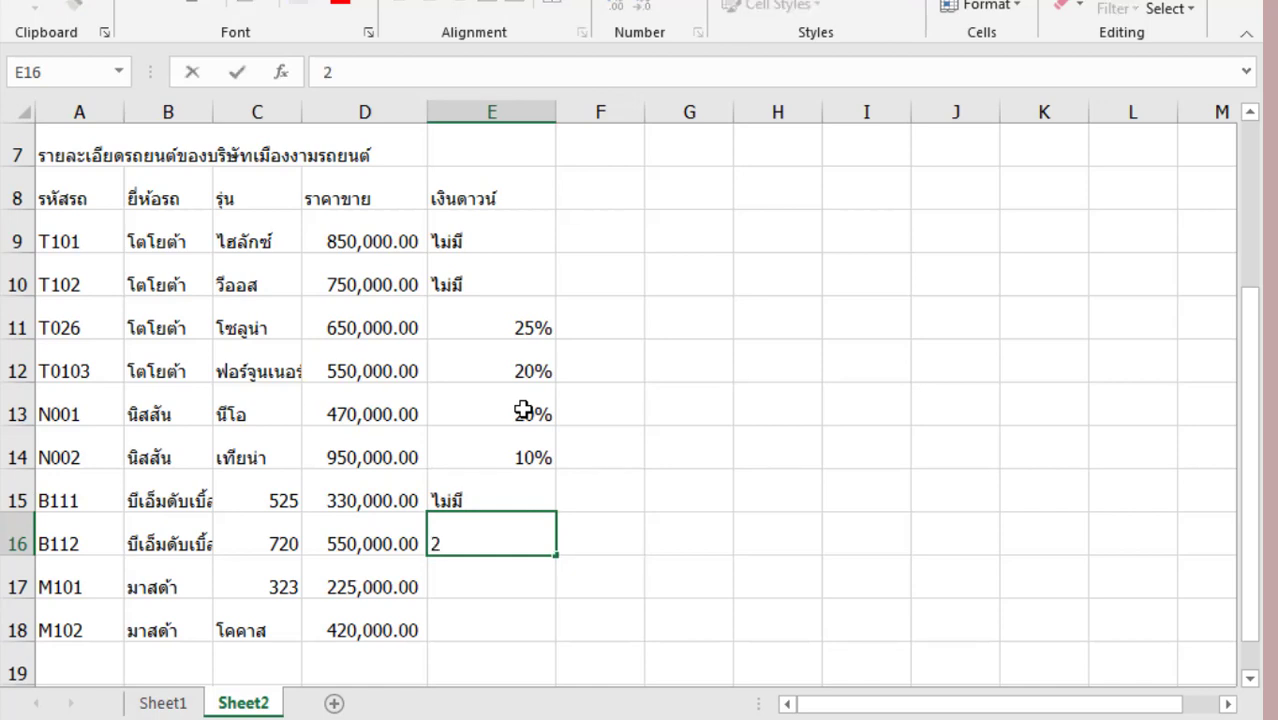
pyautogui.write('0%')
pyautogui.press('Return')
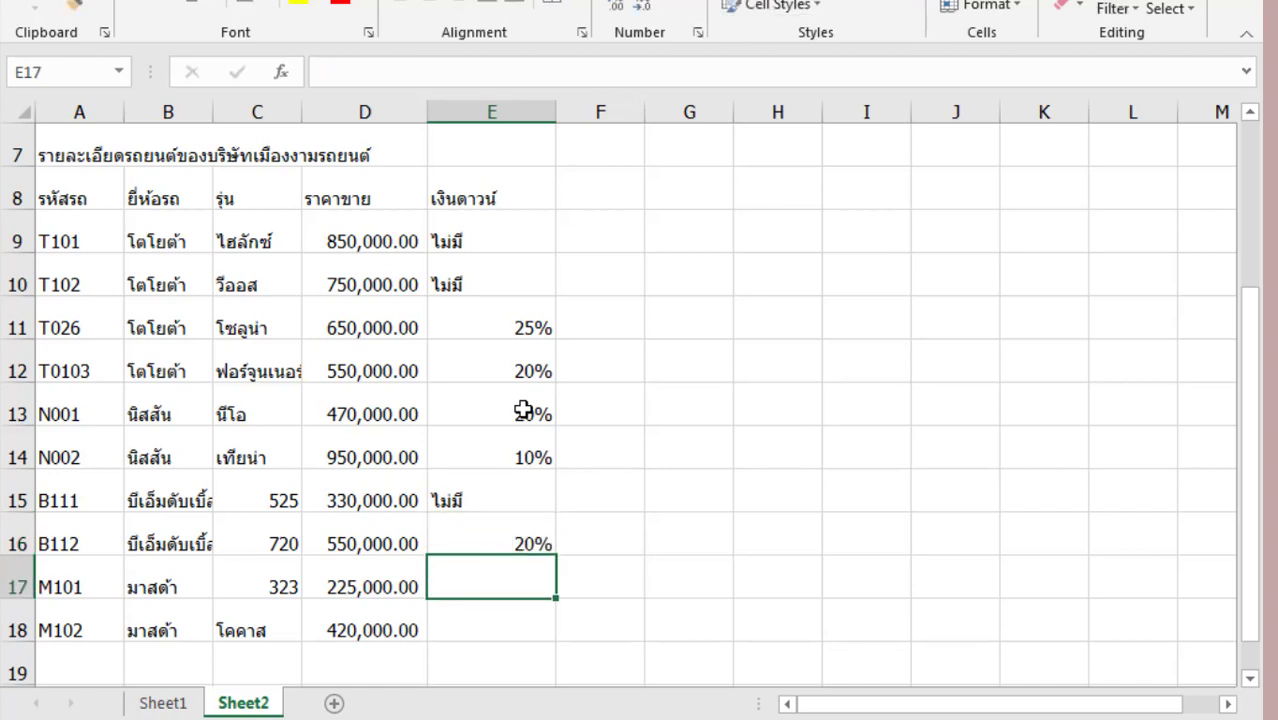
pyautogui.write('w')
pyautogui.press('BackSpace')
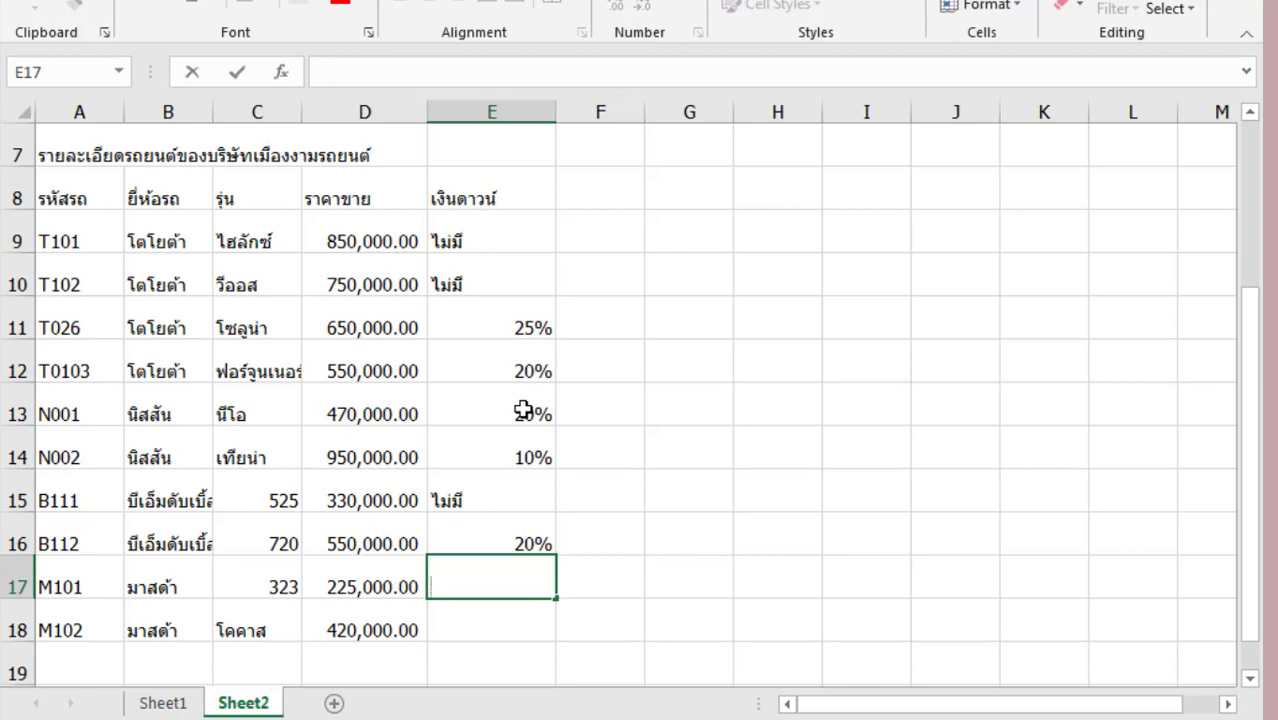
pyautogui.write('ไม่มี')
pyautogui.press('Return')
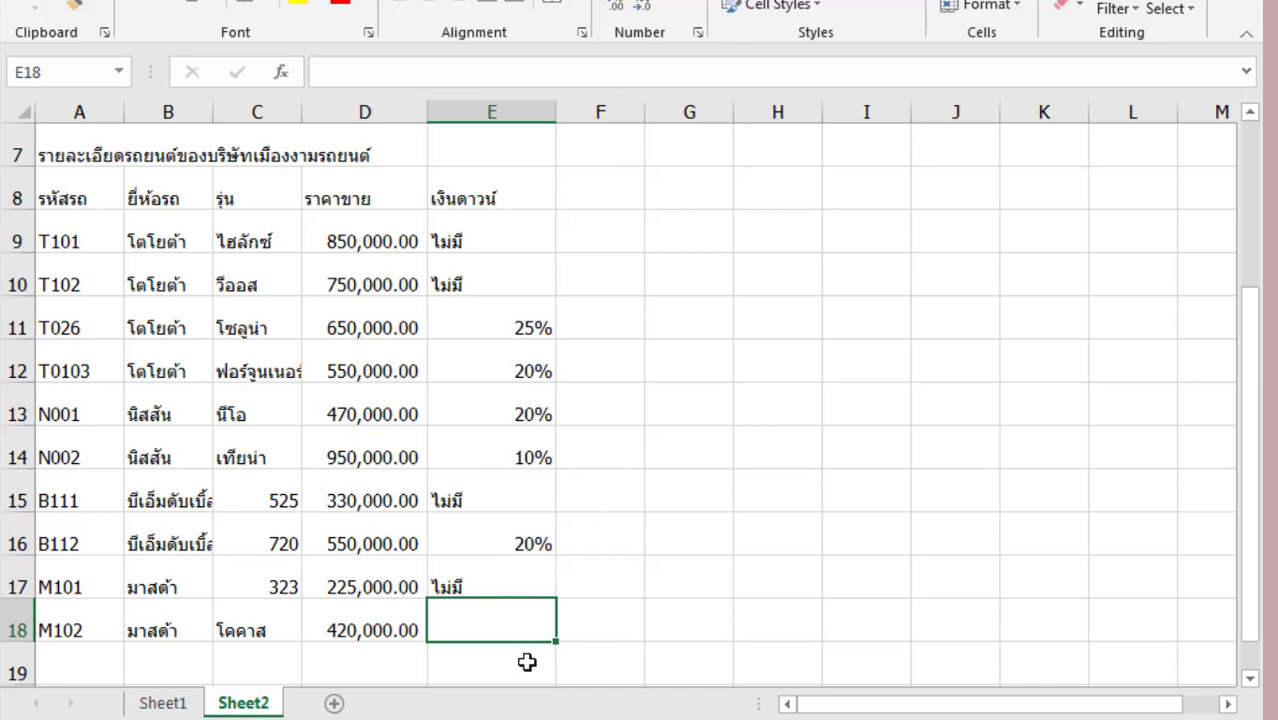
# - Replace M101's down payment in E17 with 15%
pyautogui.click(499, 587)
pyautogui.tripleClick(499, 587)
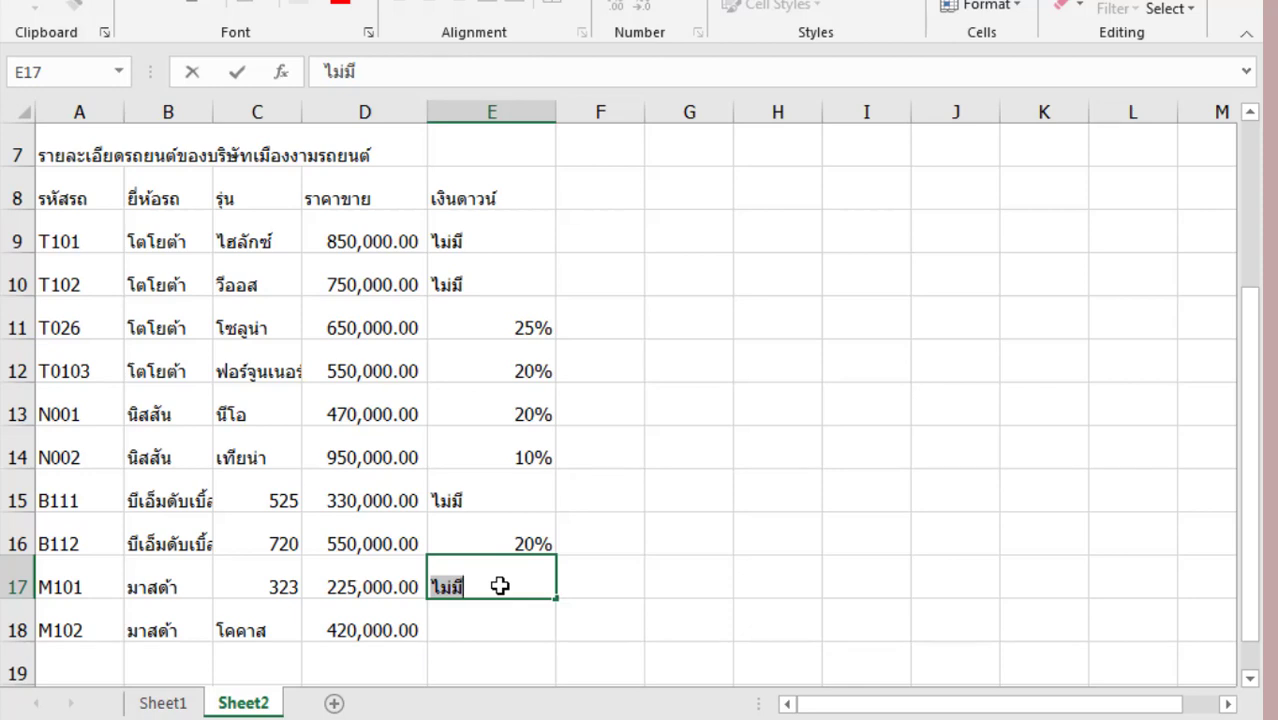
pyautogui.write('ถ')
pyautogui.write('จ')
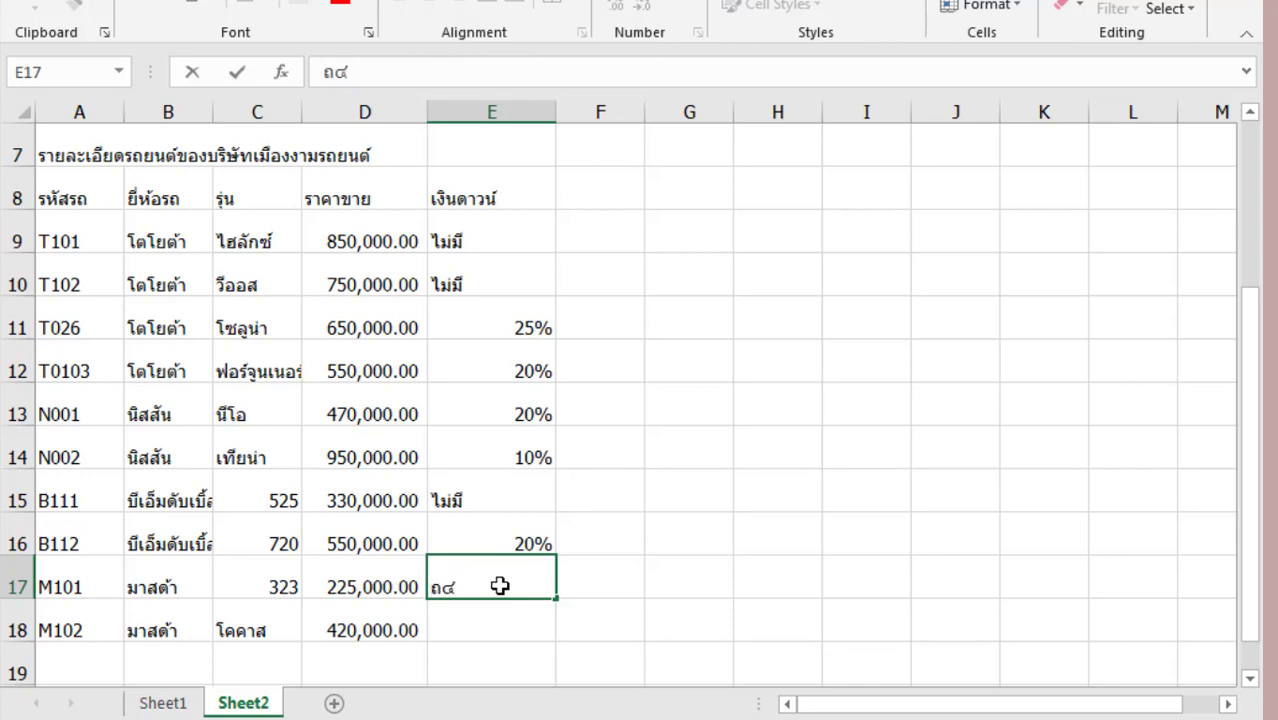
pyautogui.press('BackSpace')
pyautogui.press('BackSpace')
pyautogui.write('15%')
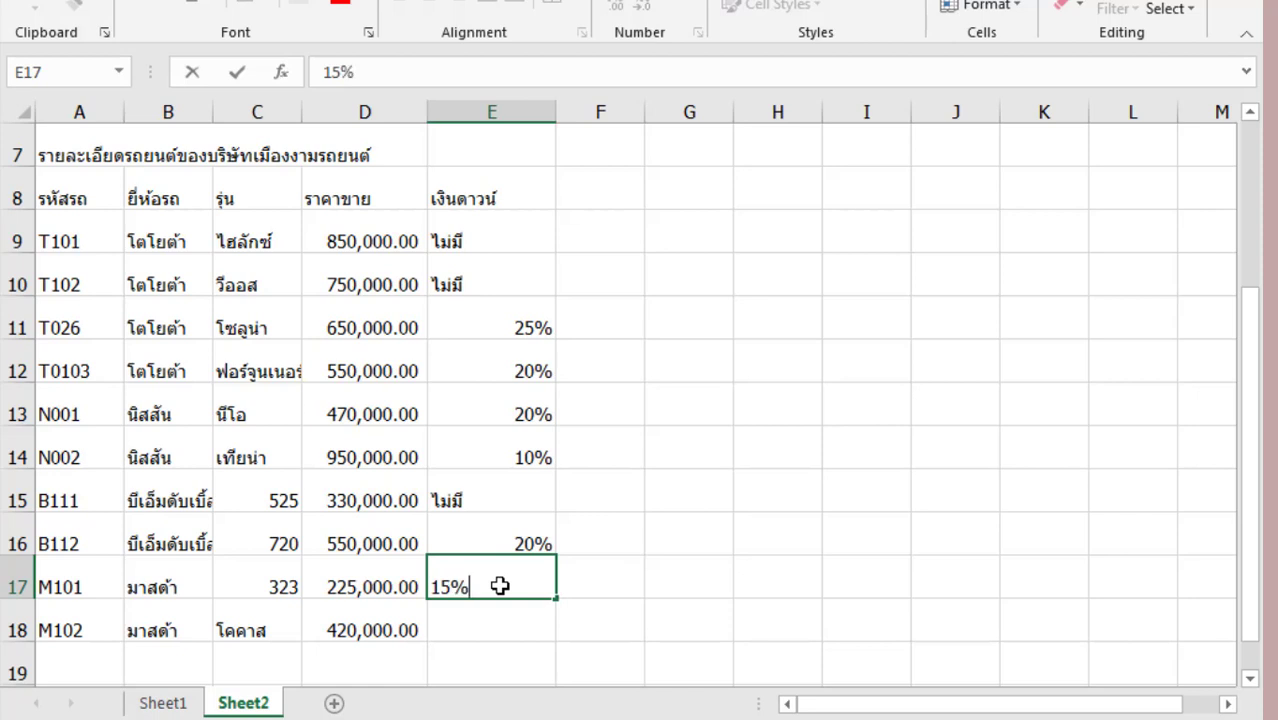
pyautogui.press('Return')
# - Enter ไม่มี as M102's down payment in E18, completing column E
pyautogui.write('w')
pyautogui.press('BackSpace')
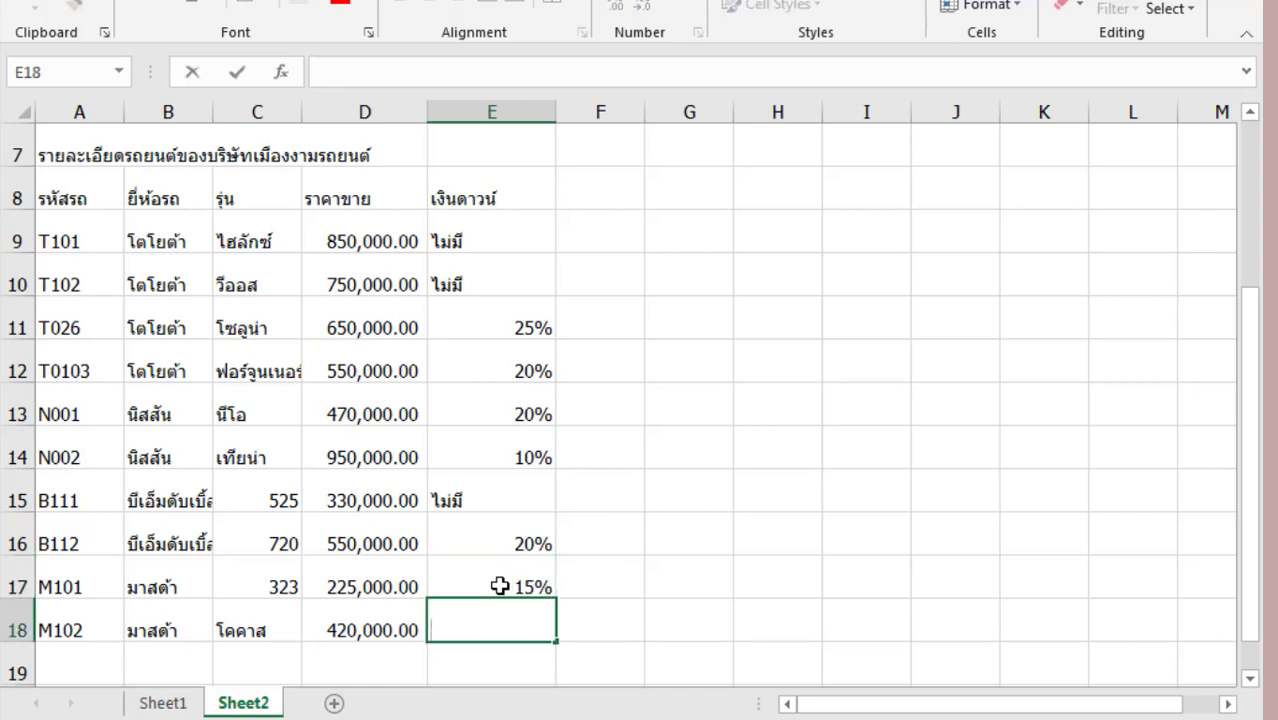
pyautogui.write('ไม่มี')
pyautogui.press('Return')
pyautogui.press('Return')
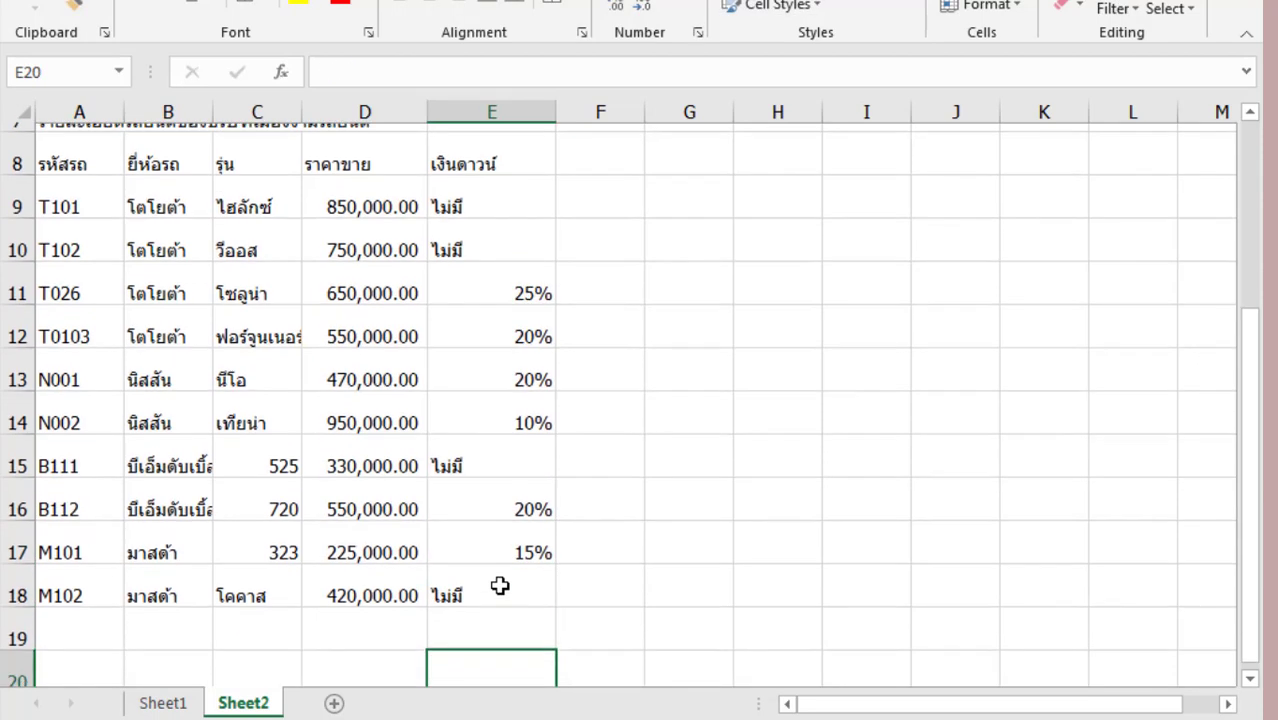
pyautogui.press('Return')
pyautogui.press('Return')
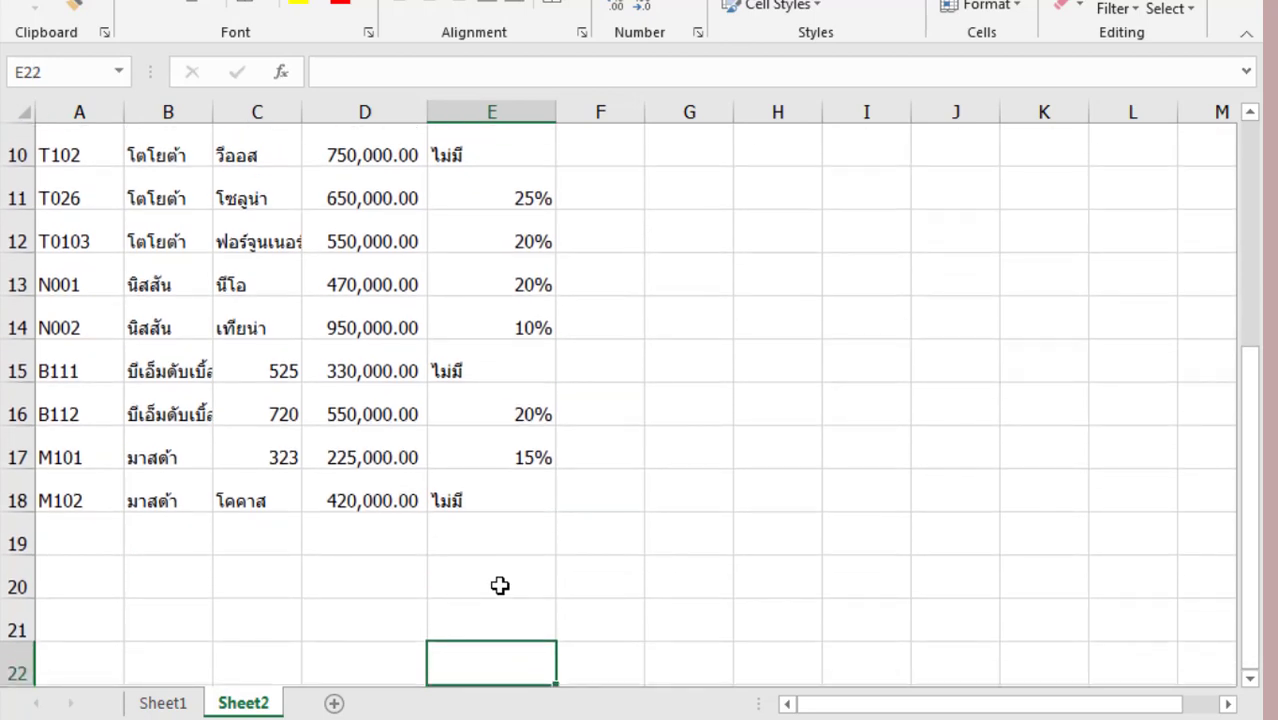
pyautogui.moveTo(822, 716); pyautogui.dragTo(865, 708)
pyautogui.click(800, 705)
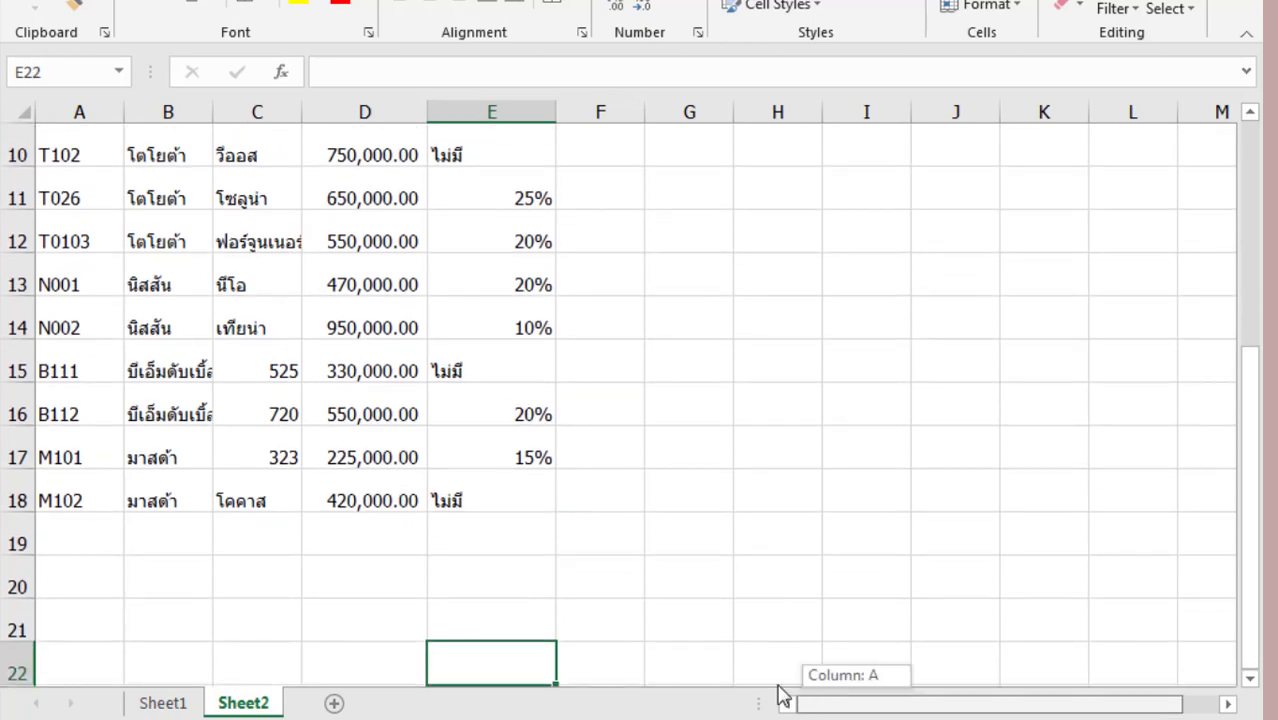
# - Type the question รุ่นรถยนต์ที่เป็นตัวเลขมีจำนวน into A19 below the table
pyautogui.click(60, 543)
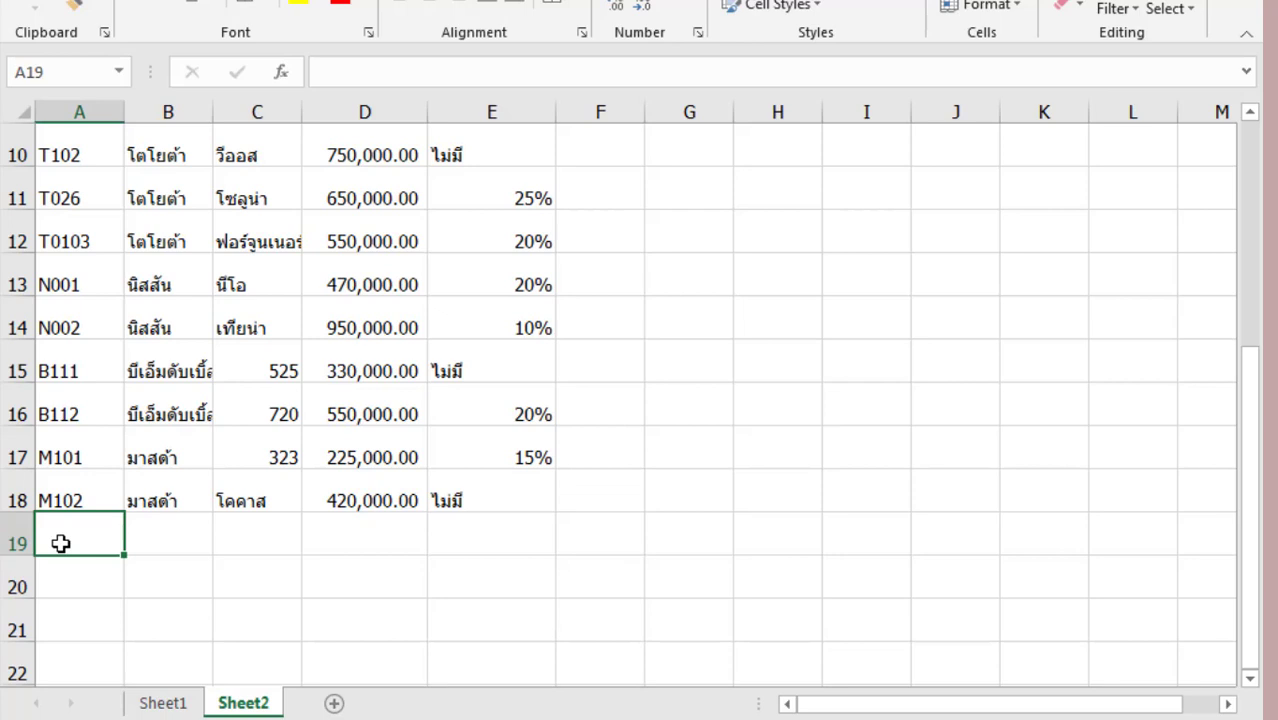
pyautogui.write('รุ่น')
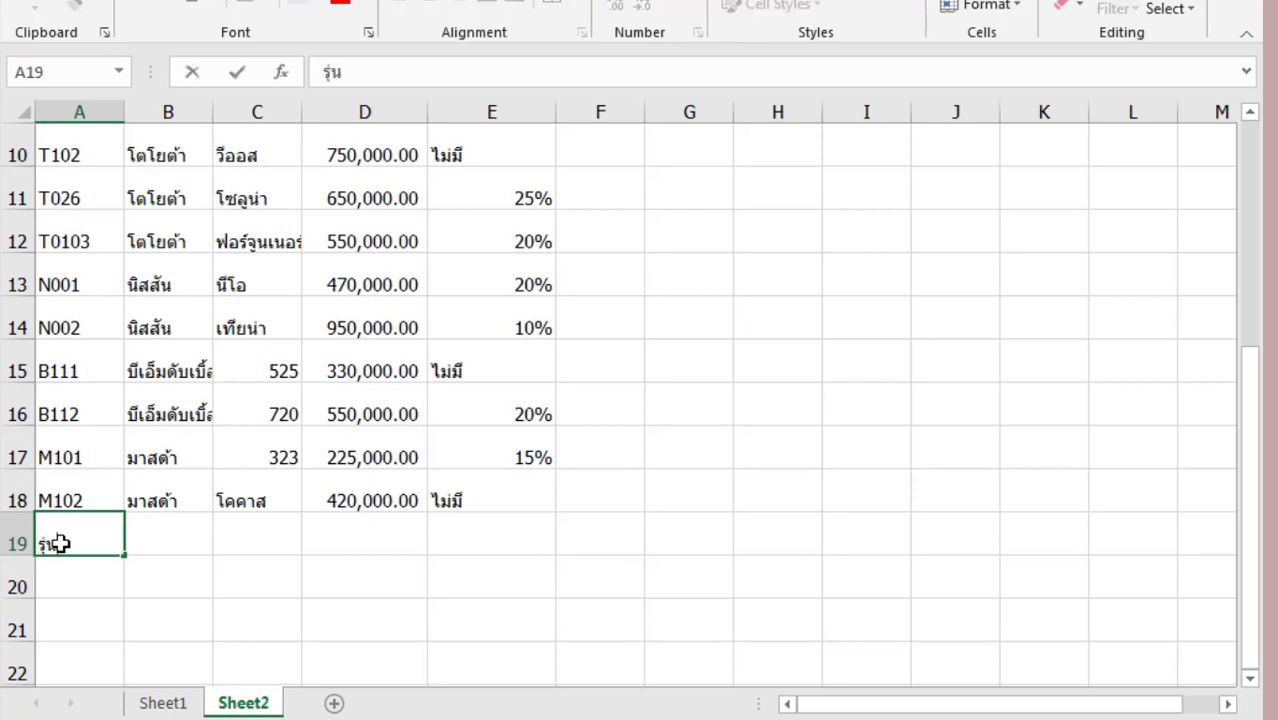
pyautogui.write('ร')
pyautogui.press('BackSpace')
pyautogui.write('รถ')
pyautogui.write('ยนต์ที่เป็')
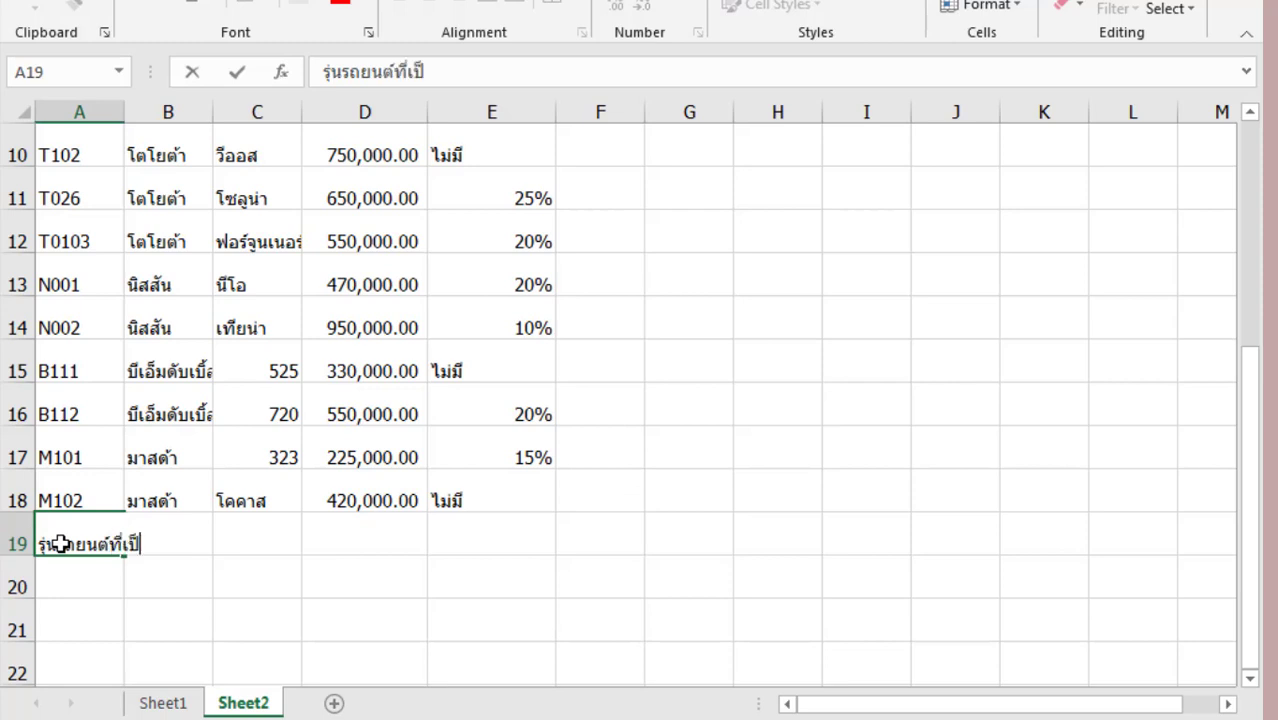
pyautogui.write('ฯต')
pyautogui.press('BackSpace')
pyautogui.press('BackSpace')
pyautogui.write('น')
pyautogui.write('ตัวเลข')
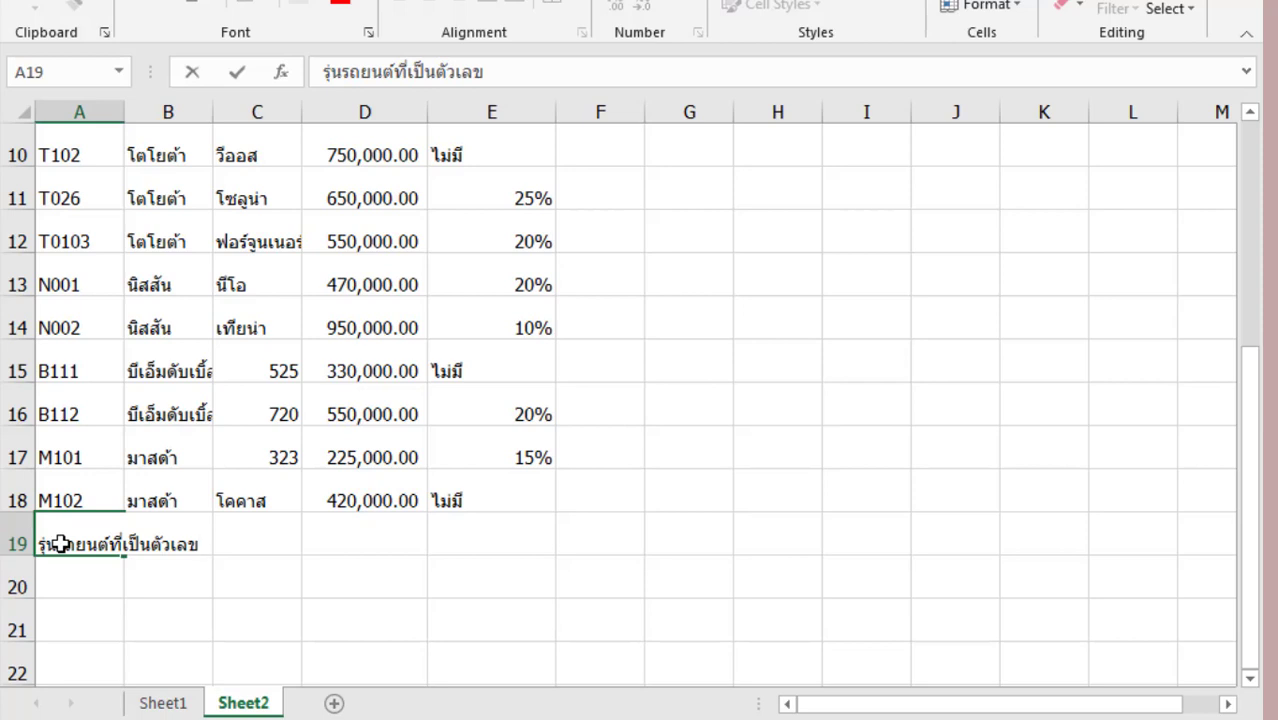
pyautogui.write('มีจ')
pyautogui.write('ำนวน')
pyautogui.press('Return')
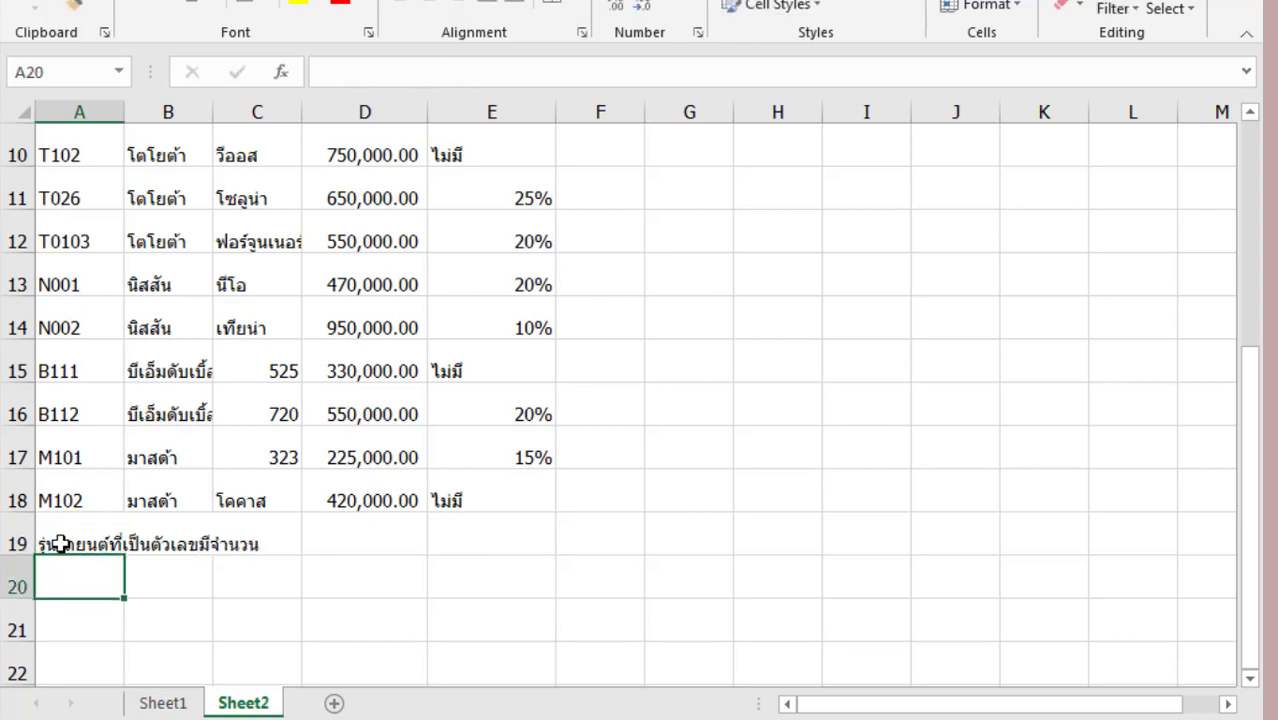
# - Begin typing the second question line in A20
pyautogui.write('รถย')
pyautogui.press('BackSpace')
pyautogui.write('ถ')
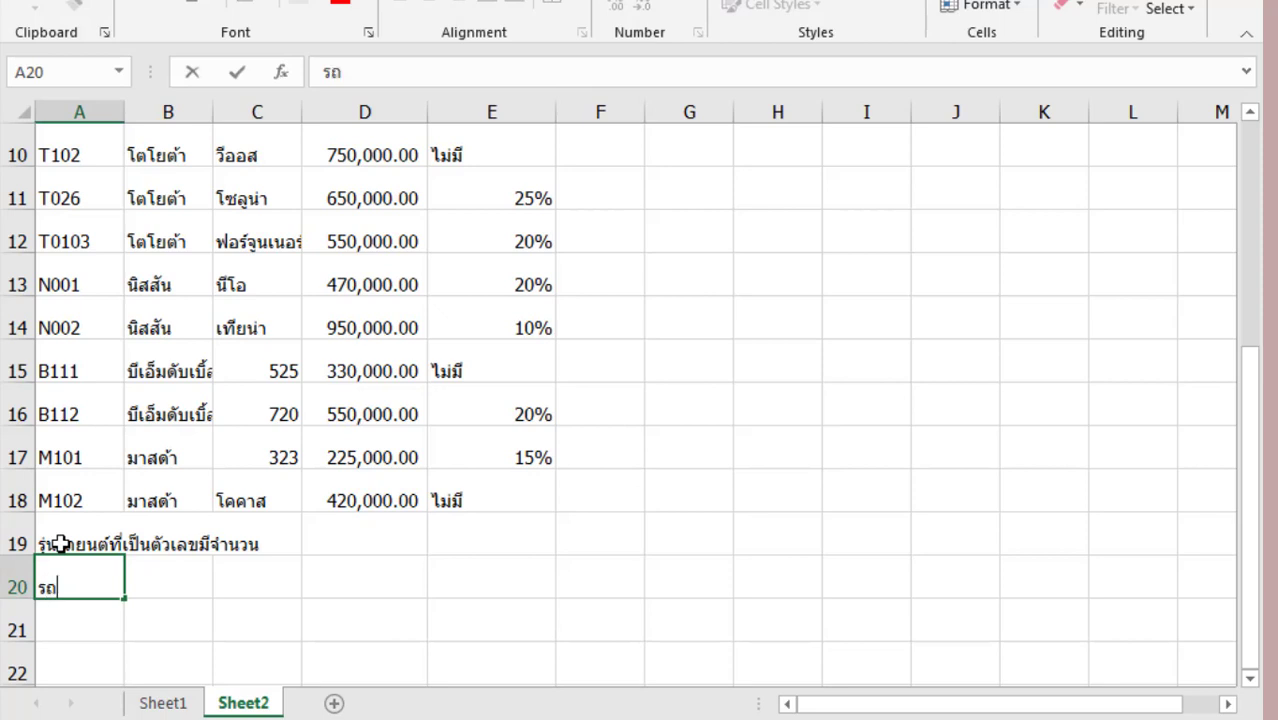
pyautogui.write('ยนต์ที่มีเงินดาวน์มี')
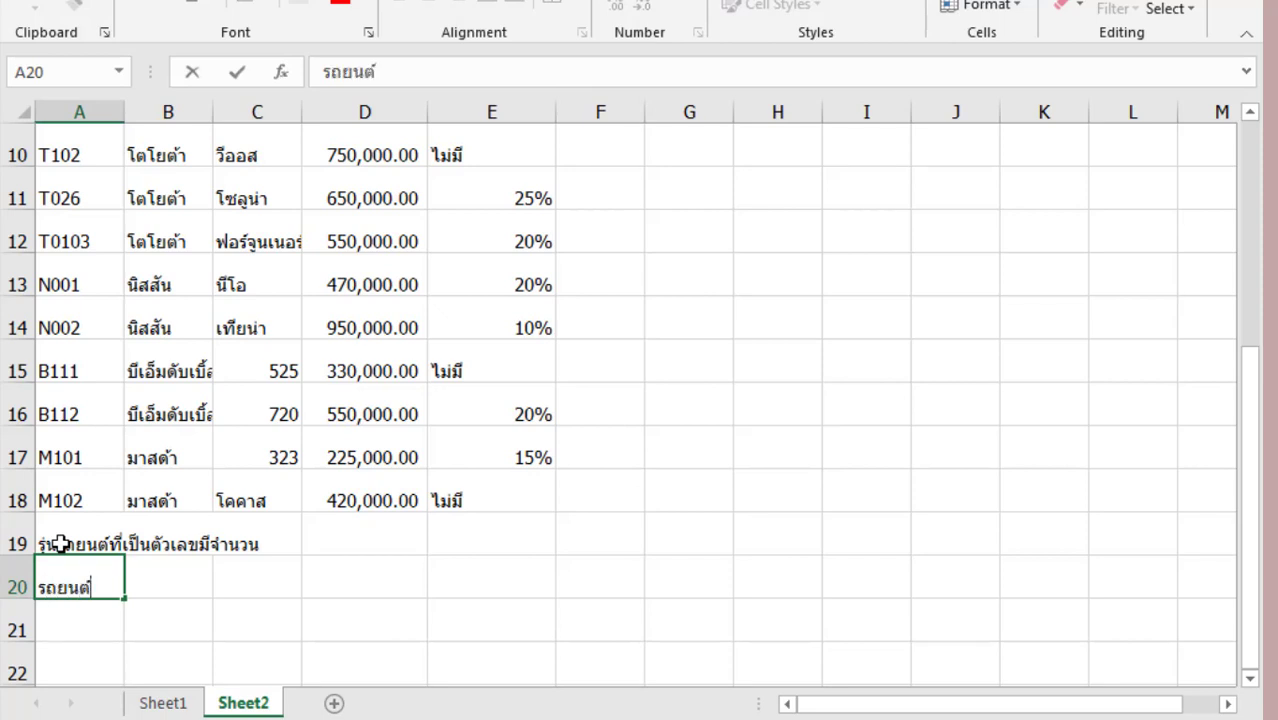
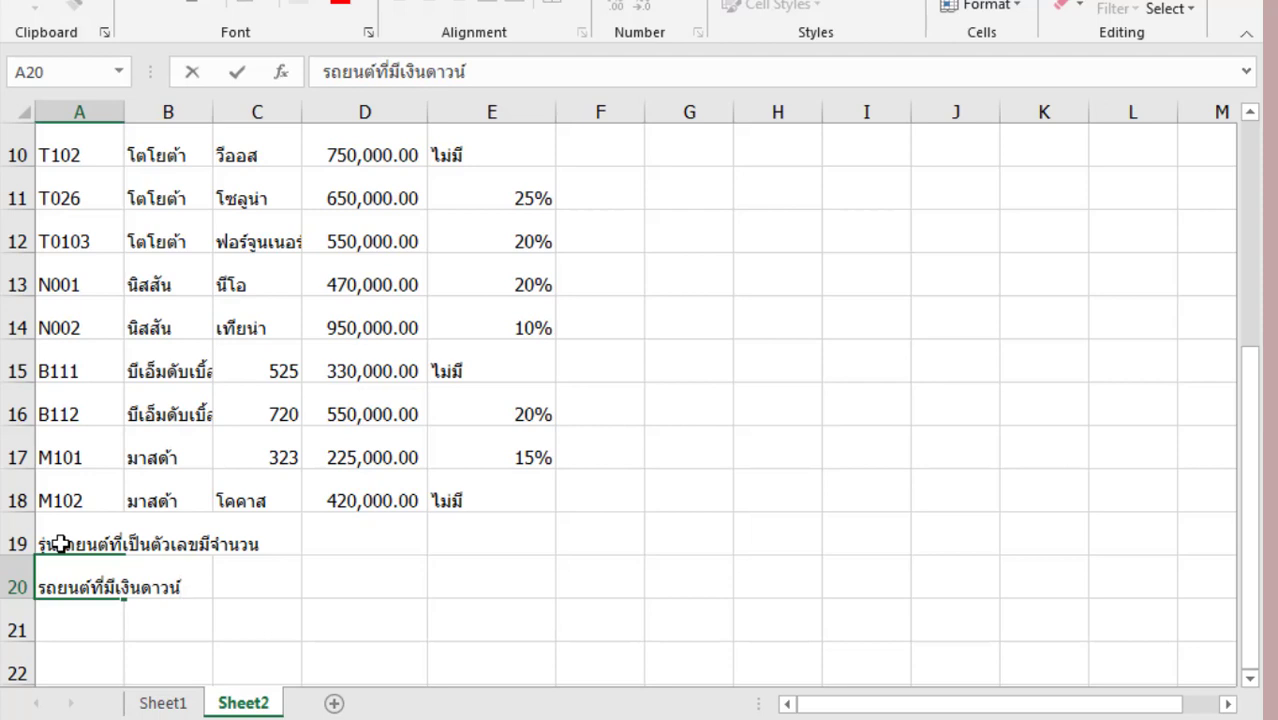
# - Enter the down-payment count, Toyota count and total car count labels in A20–A22
pyautogui.write('จำนวน')
pyautogui.press('Return')
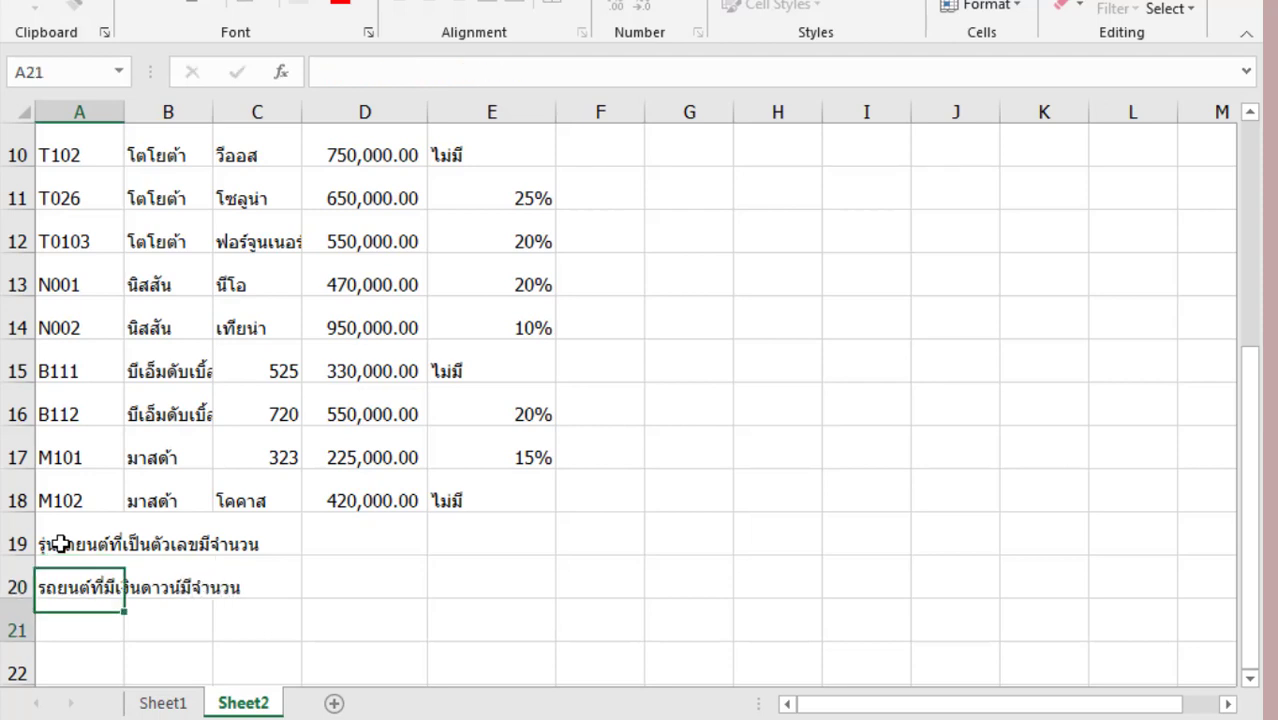
pyautogui.write('รถ')
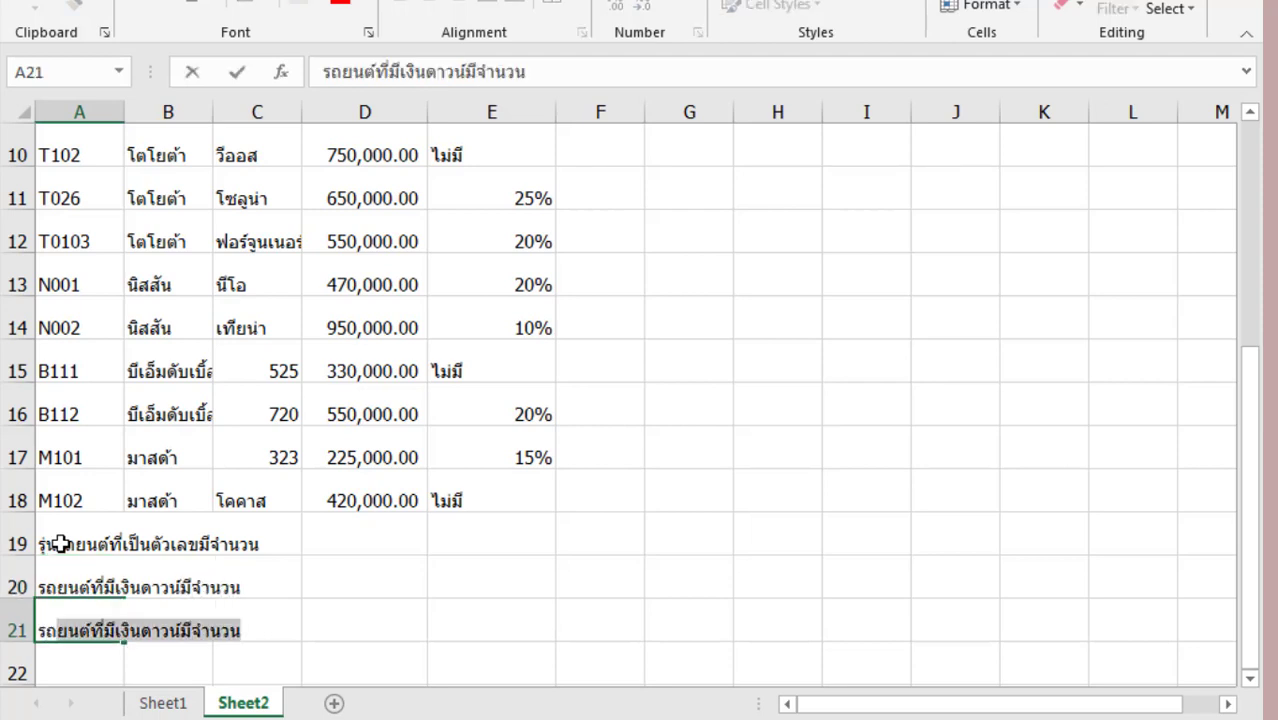
pyautogui.write('ยนต์')
pyautogui.write('ยี')
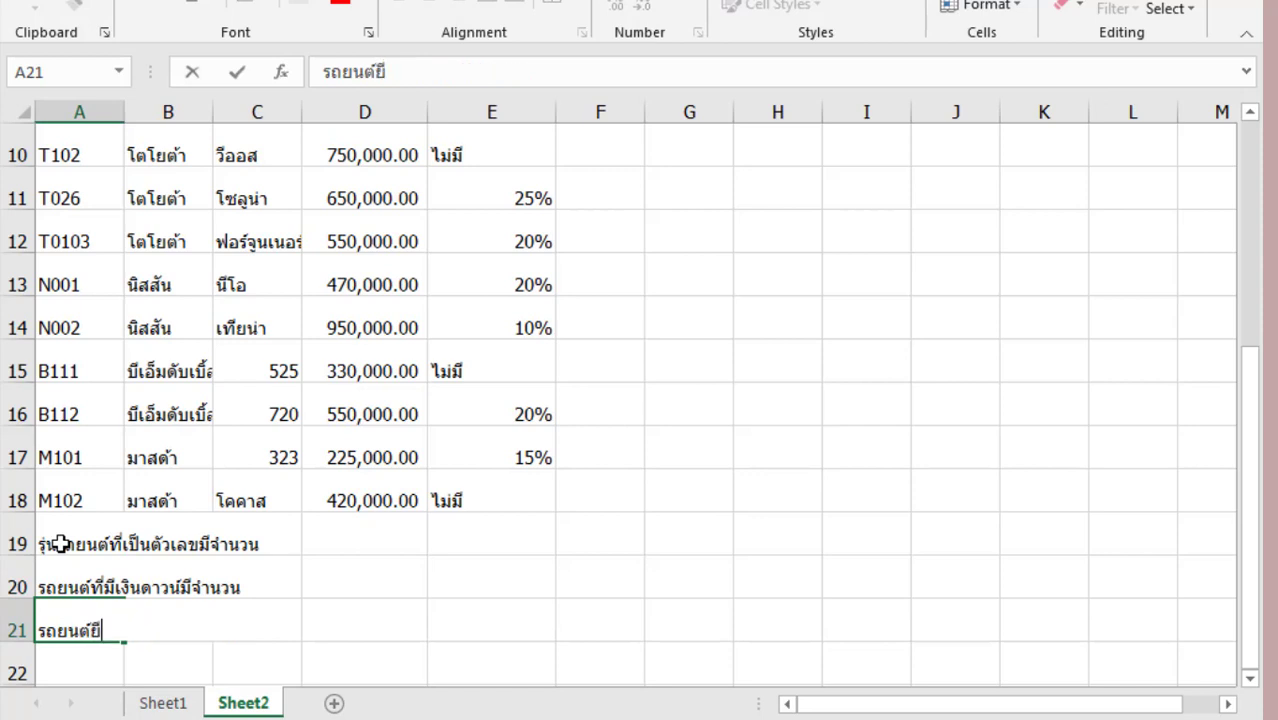
pyautogui.write('่ห้อโตโยต้า')
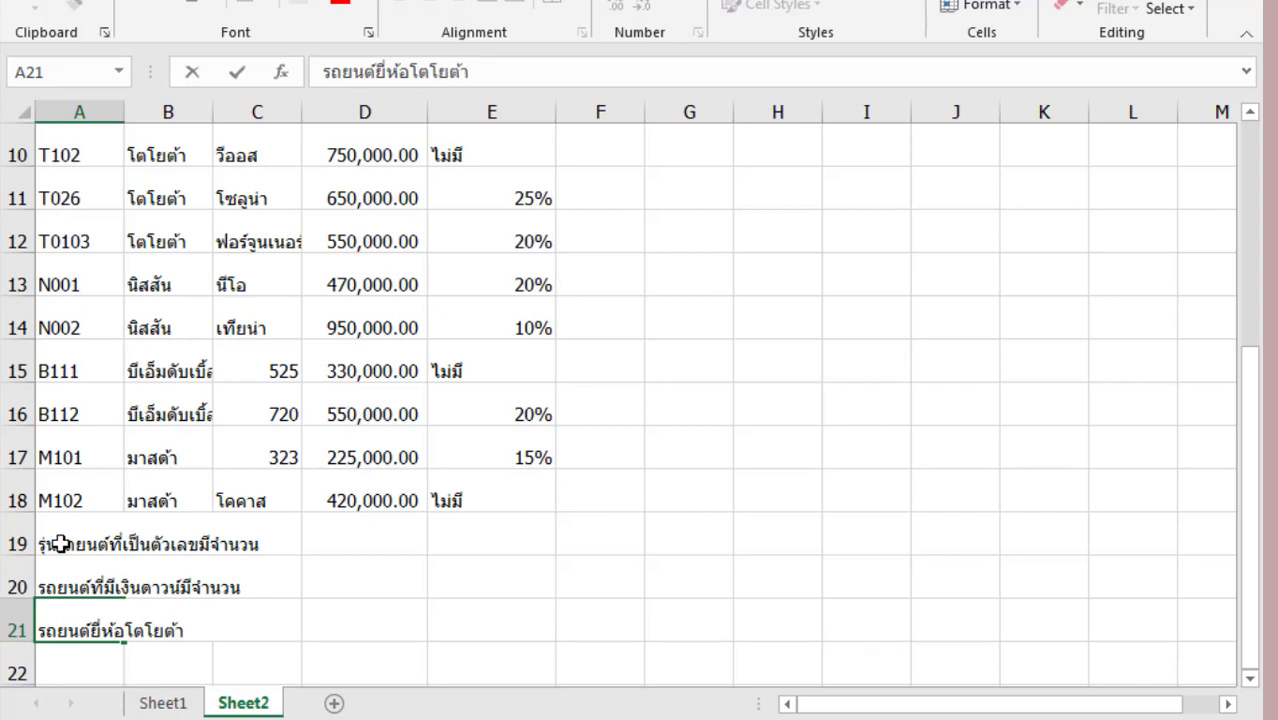
pyautogui.write('มีจำนวน')
pyautogui.press('Return')
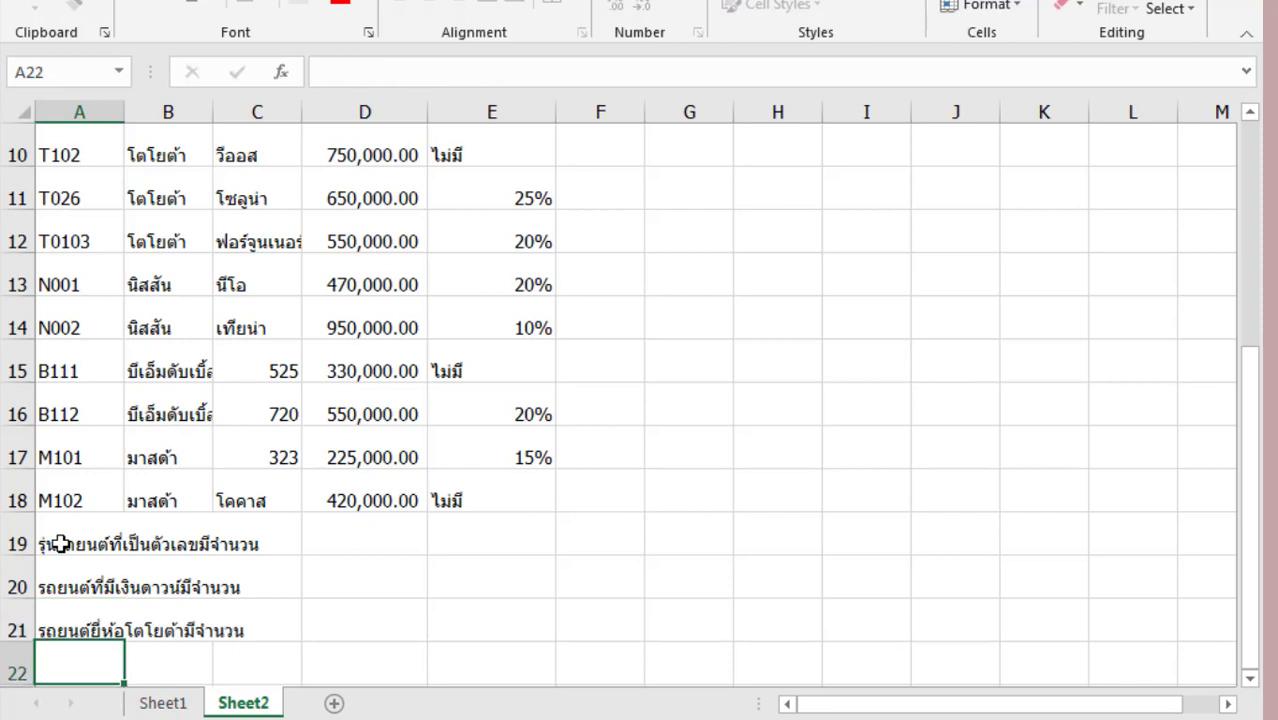
pyautogui.write('ร')
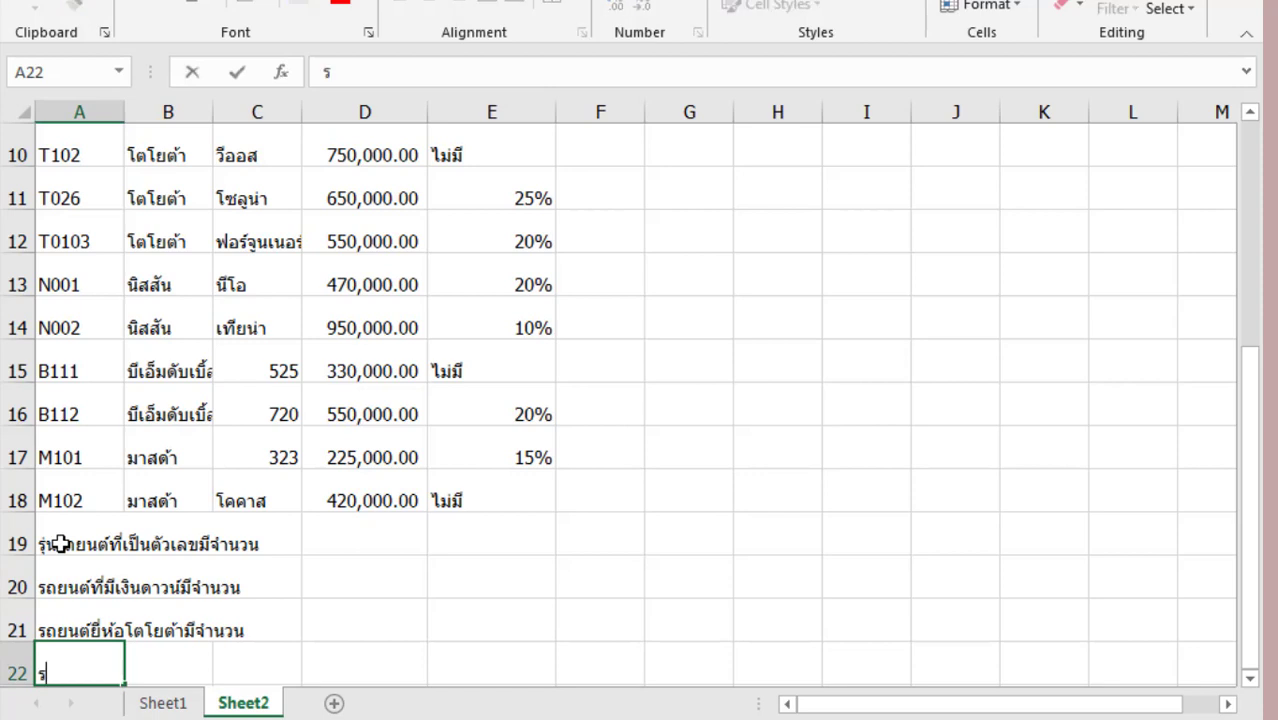
pyautogui.write('ถยนต์')
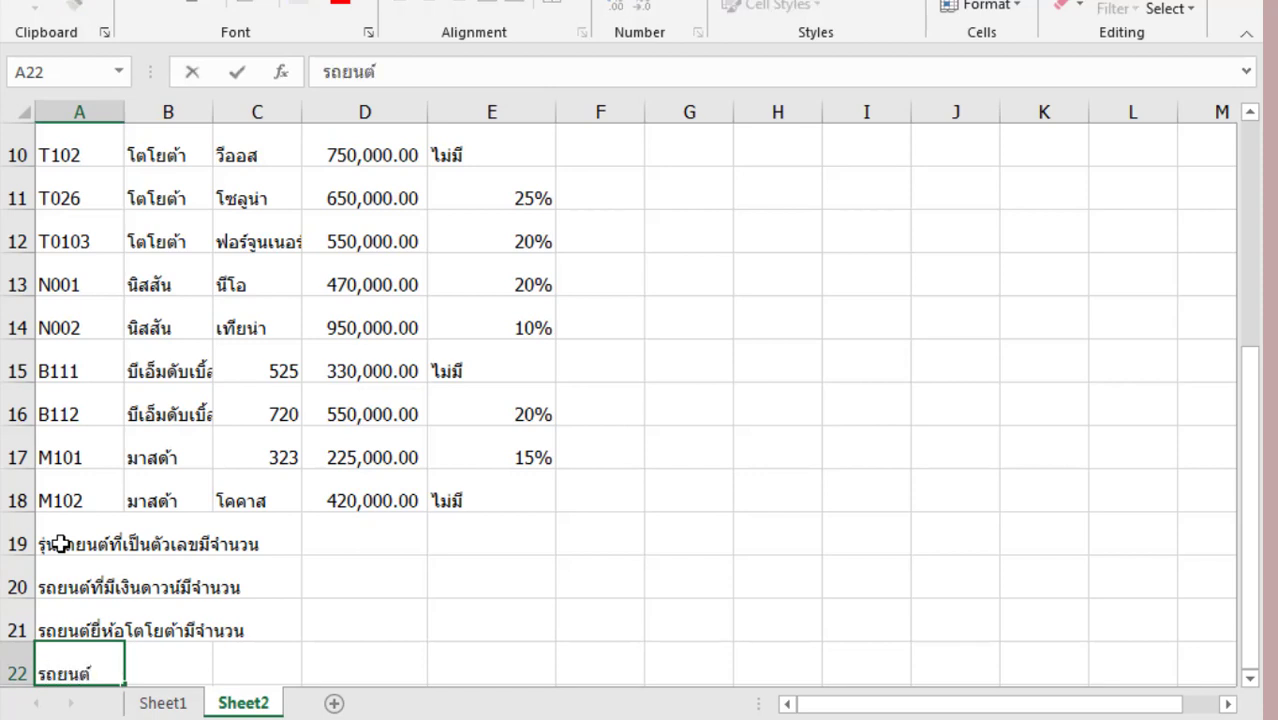
pyautogui.write('ท')
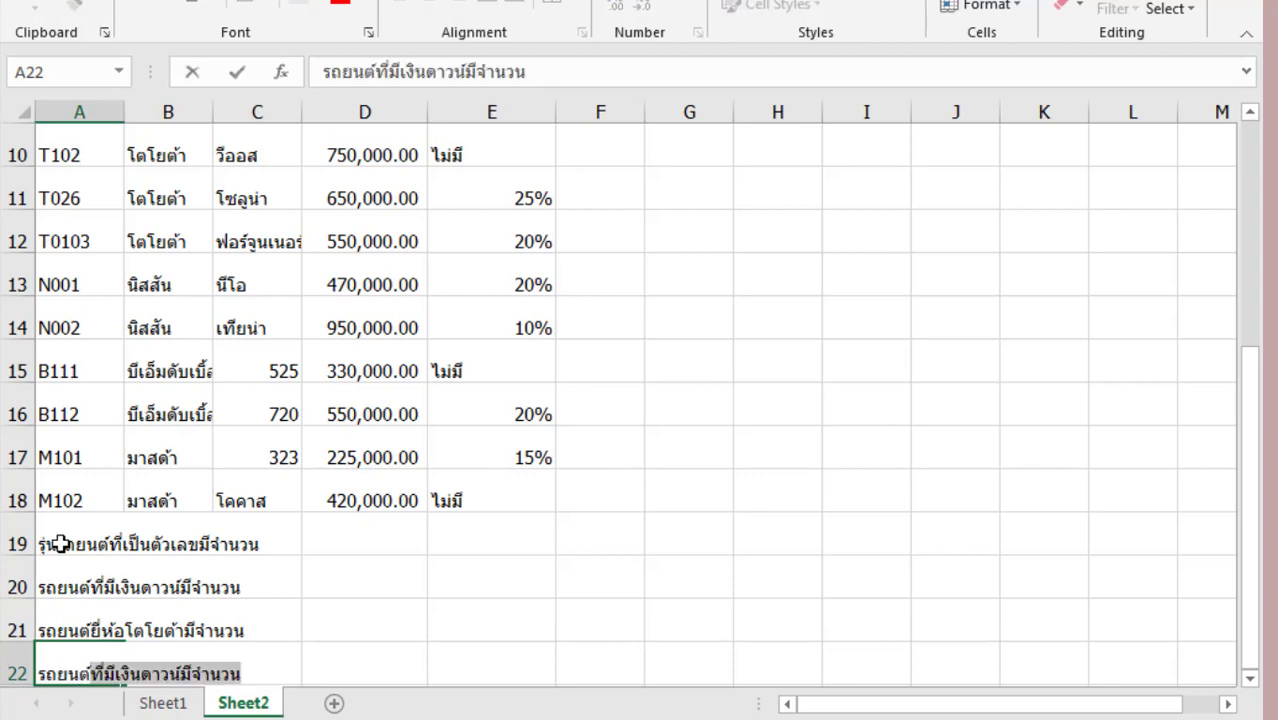
pyautogui.write('ั้งหมด')
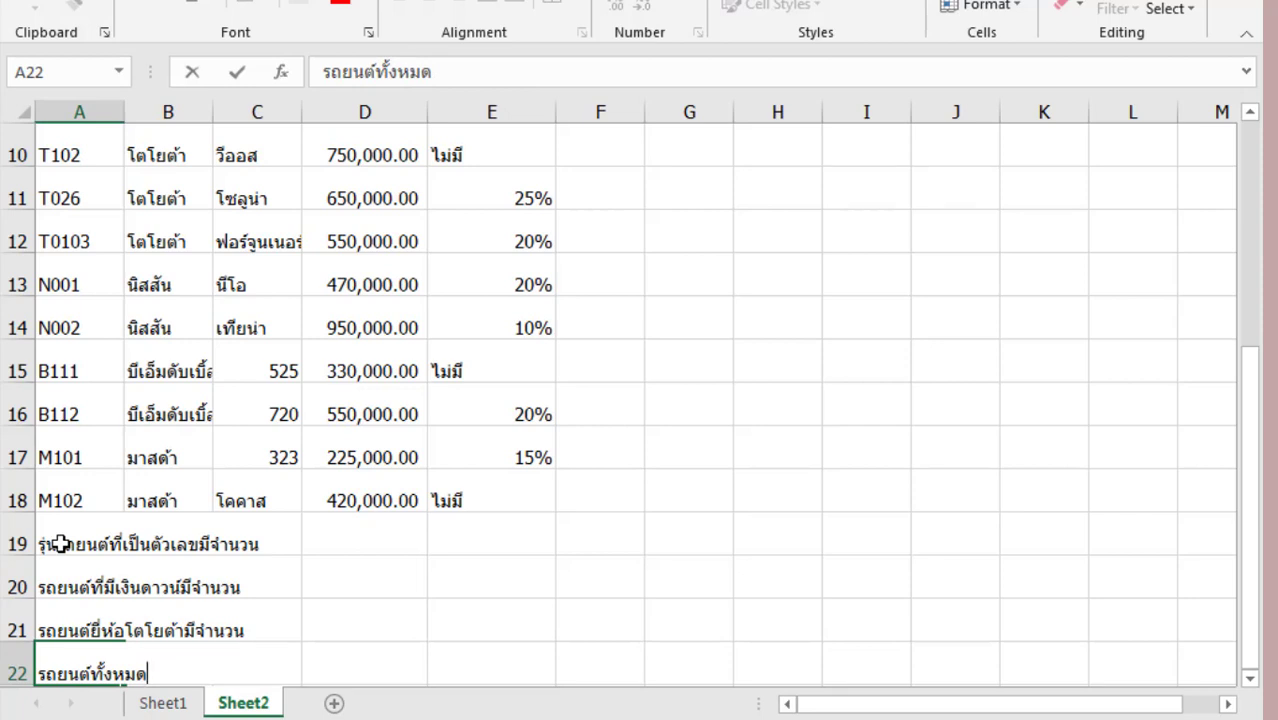
pyautogui.write('มีจำนวน')
pyautogui.press('Return')
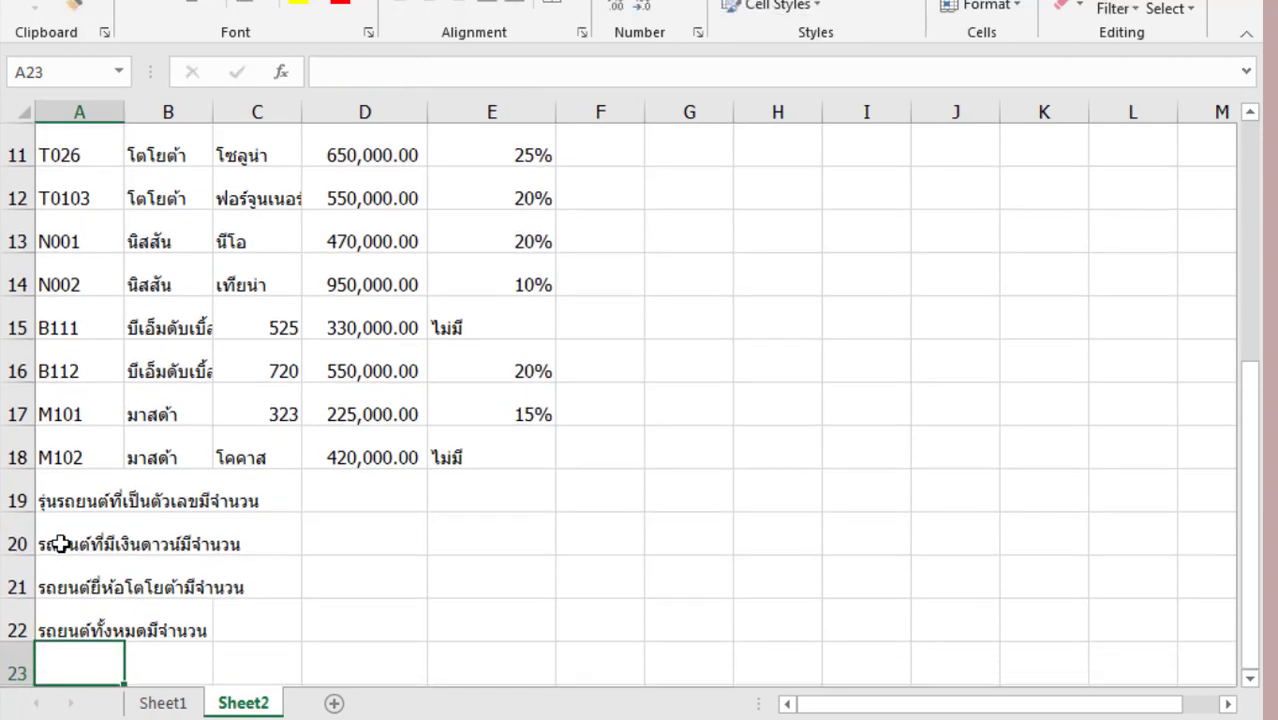
# - Add the price-total labels ผลรวมราคารถยนต์ยี่ห้อนิสสัน and ผลรวมราคารถยนต์ยี่ห้อโตโยต้า in A23–A24
pyautogui.write('ผลรวมราคาร')
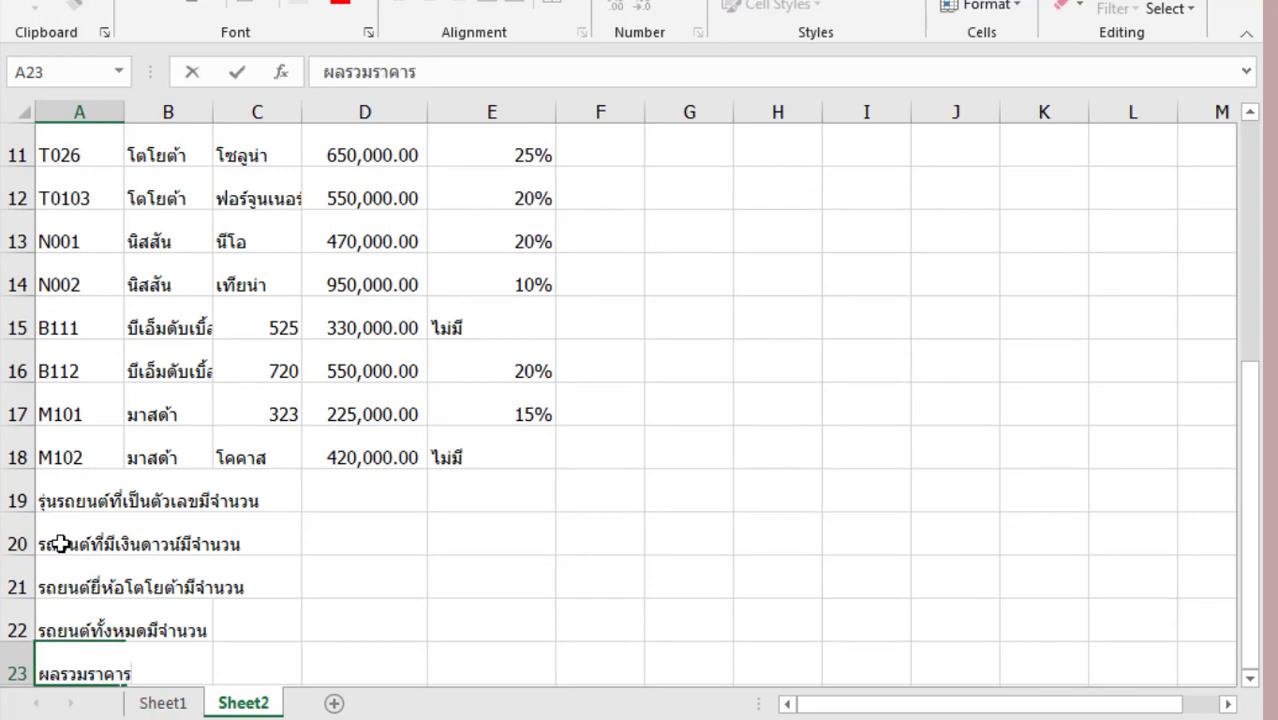
pyautogui.write('ถยนต์ยี่')
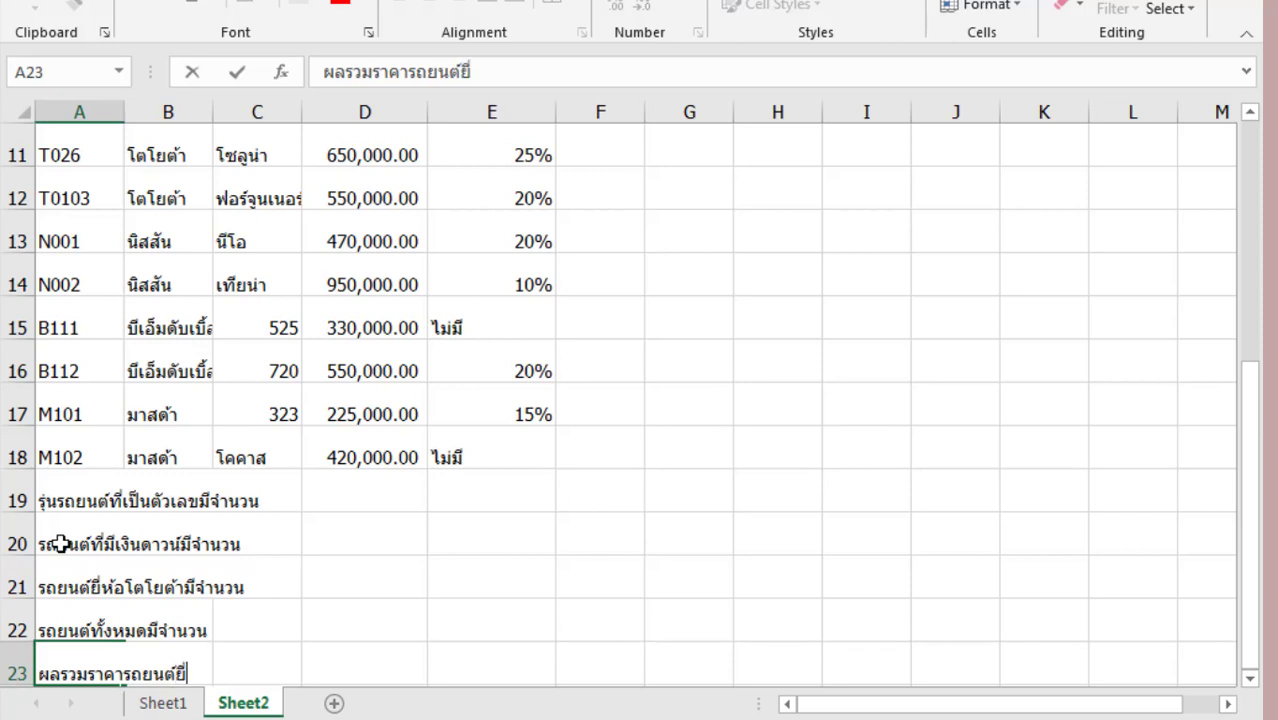
pyautogui.write('ห้อนิสสัน')
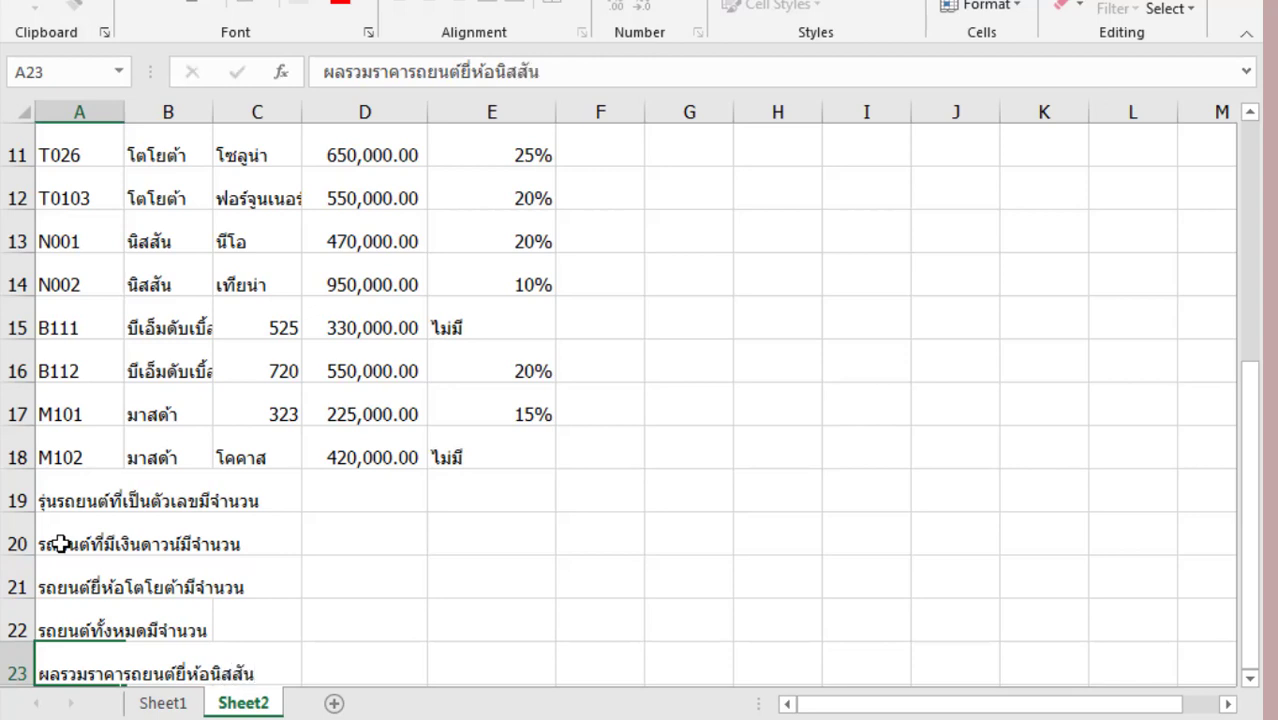
pyautogui.press('Return')
pyautogui.write('ผลรวมราคารถยนต์ยี่ห้อนิสสัน')
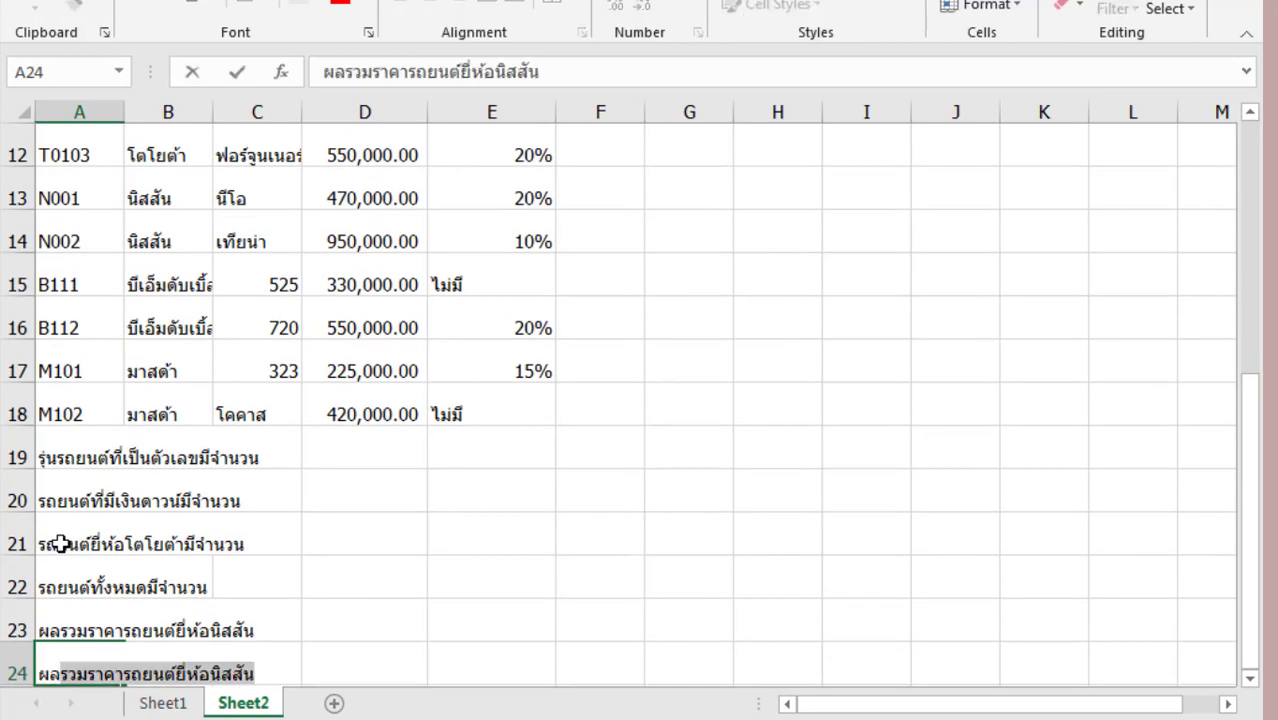
pyautogui.click(243, 664)
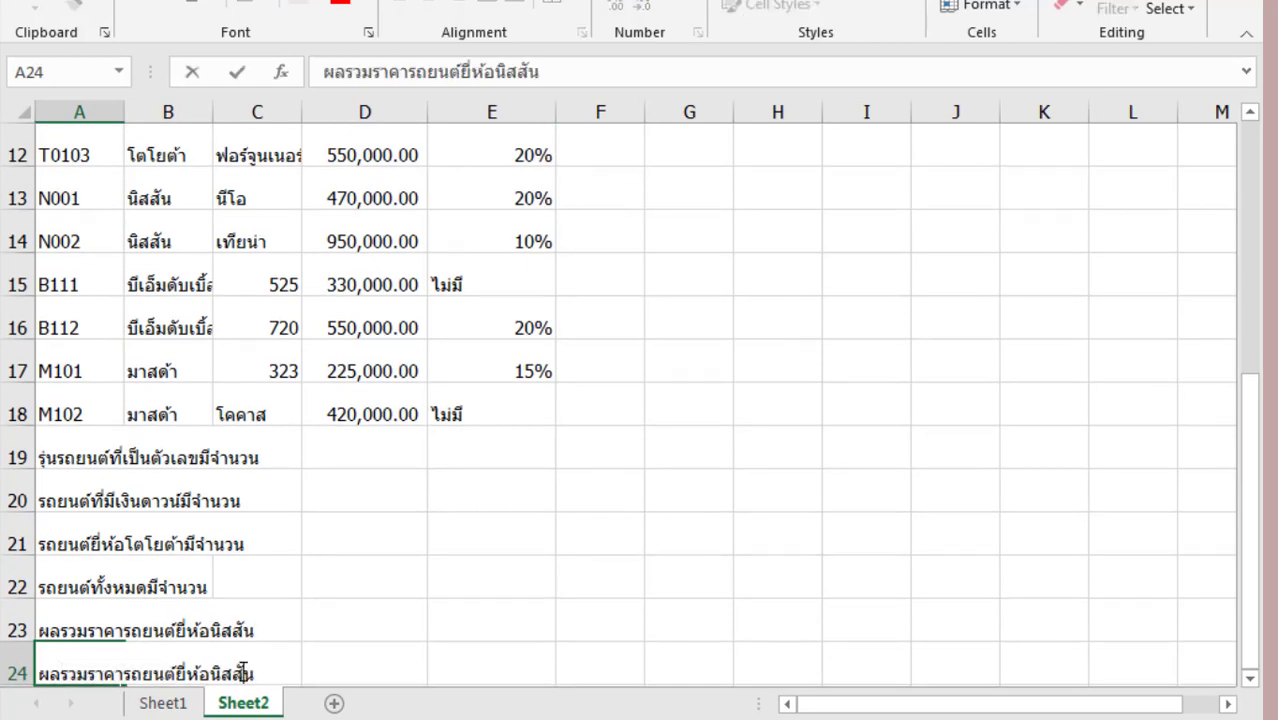
pyautogui.doubleClick(213, 672)
pyautogui.write('โค')
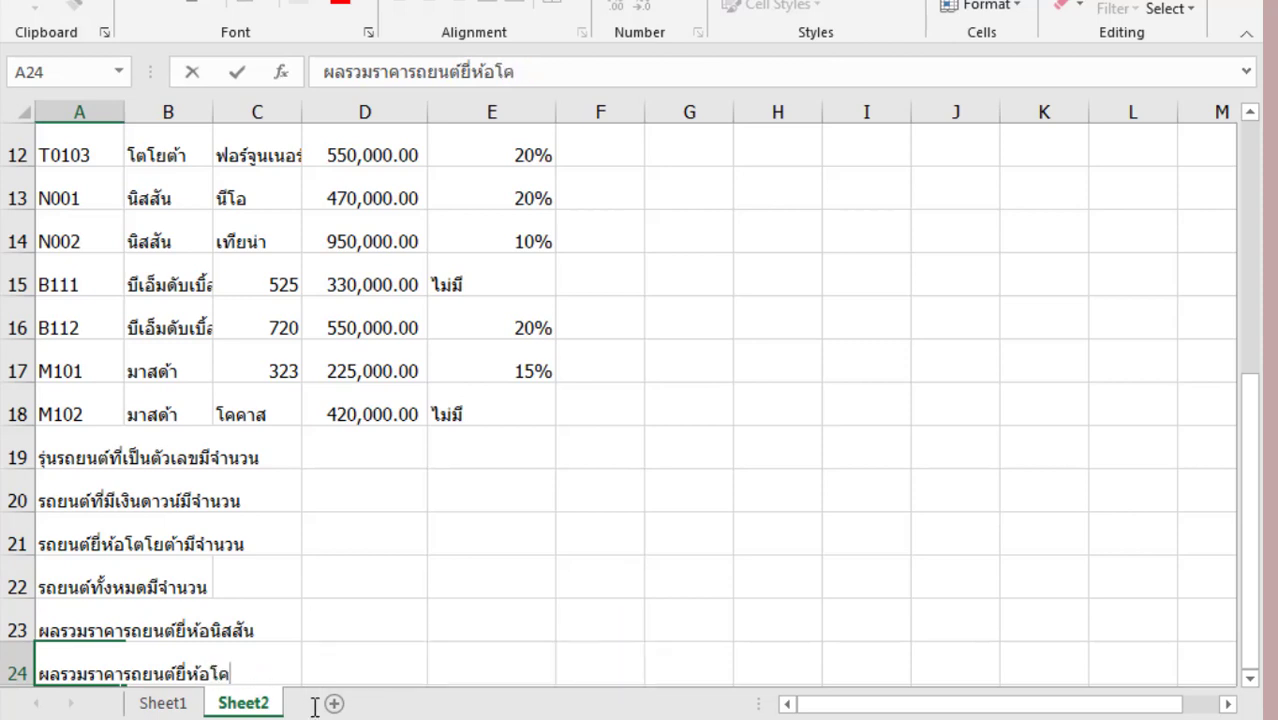
pyautogui.press('BackSpace')
pyautogui.write('า')
pyautogui.press('Return')
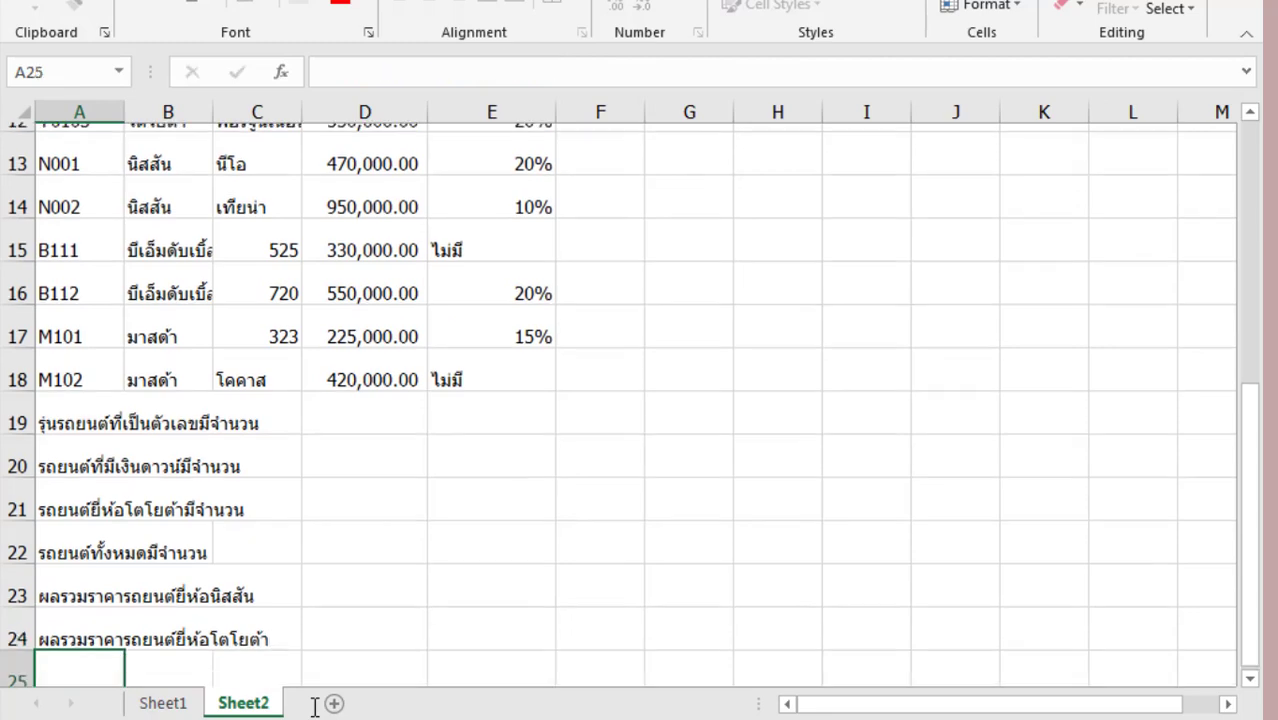
# - Preview Sheet2 as a printed page, then return to the worksheet
pyautogui.click(564, 537)
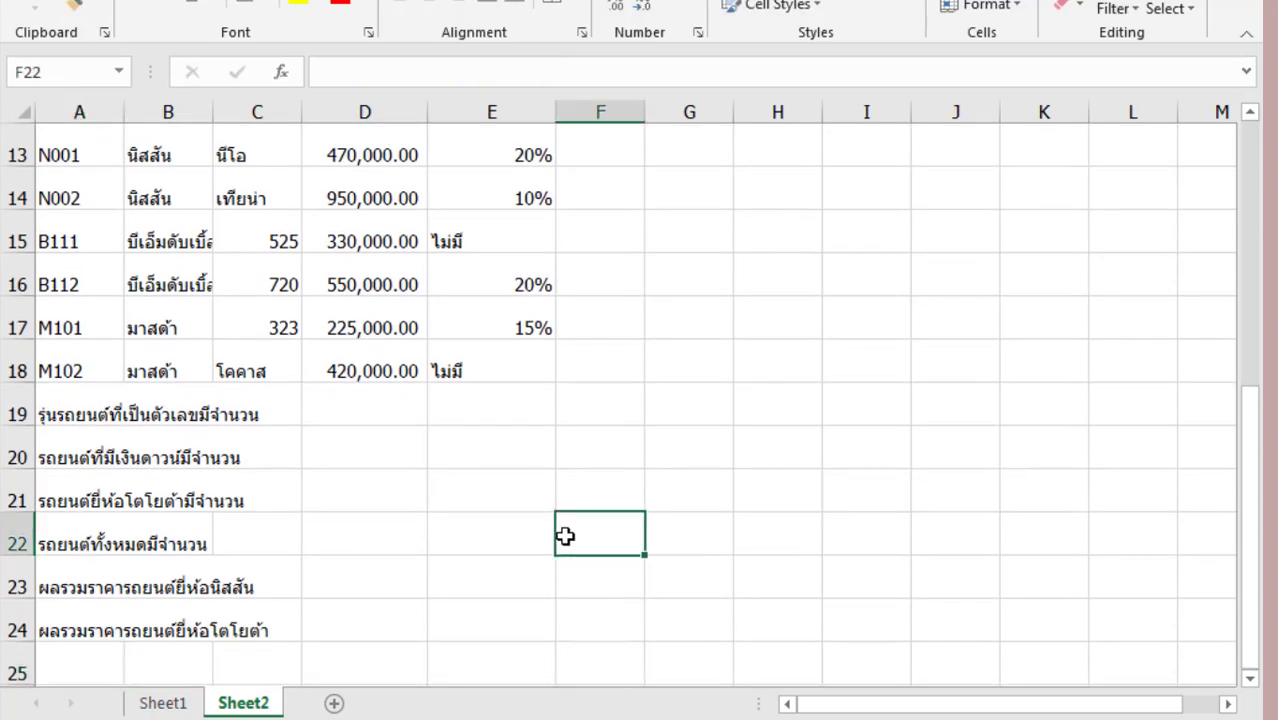
pyautogui.hotkey('ctrl', 'p')
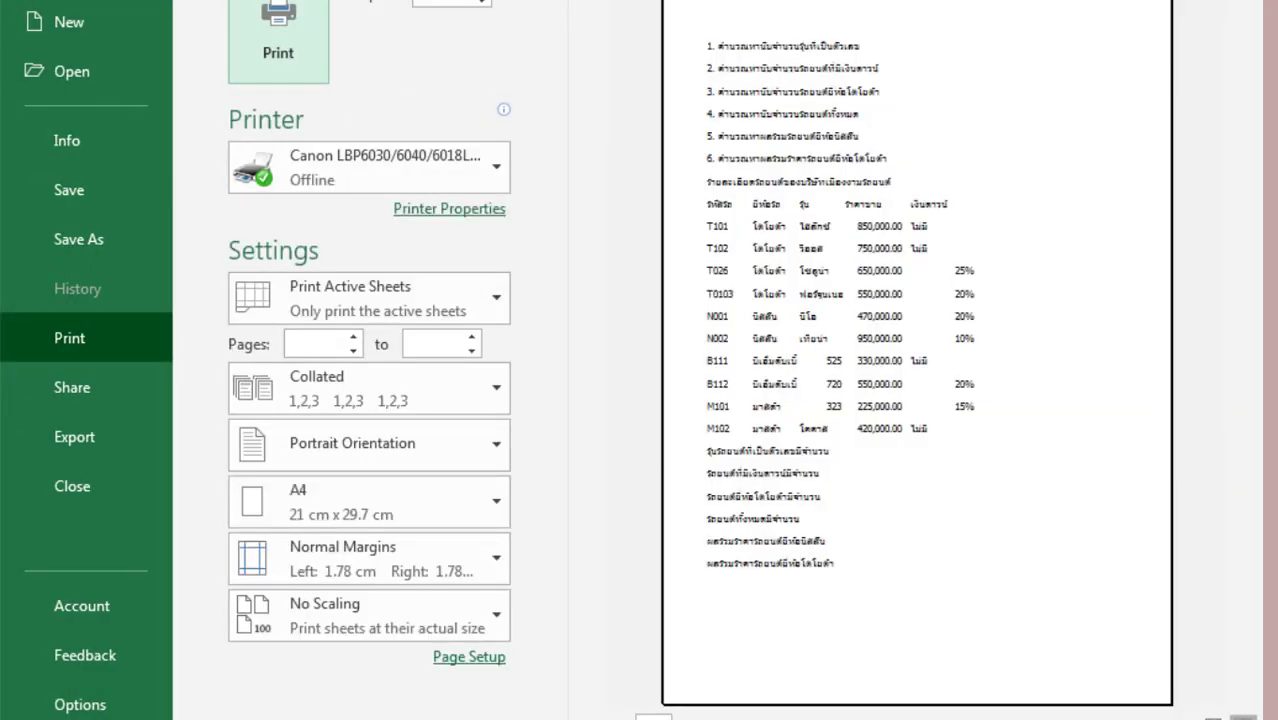
pyautogui.press('Escape')
pyautogui.moveTo(1250, 500); pyautogui.dragTo(1244, 240)
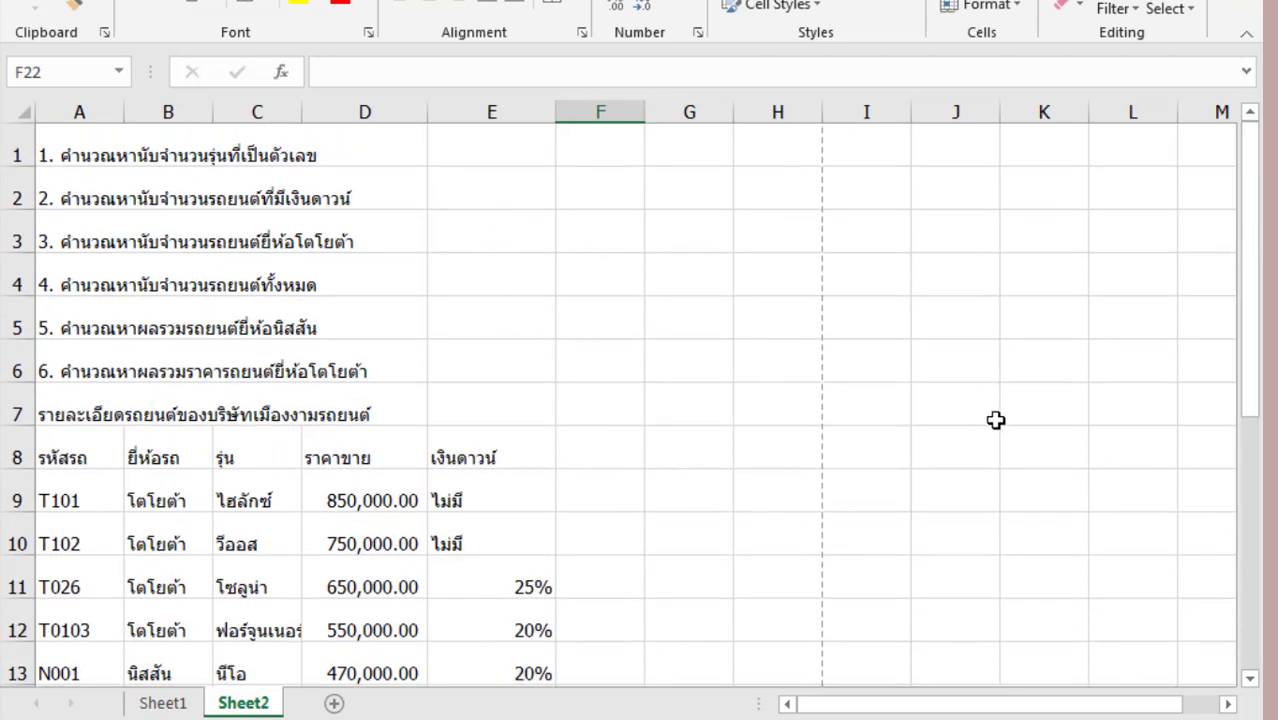
pyautogui.moveTo(1257, 430); pyautogui.dragTo(1256, 460)
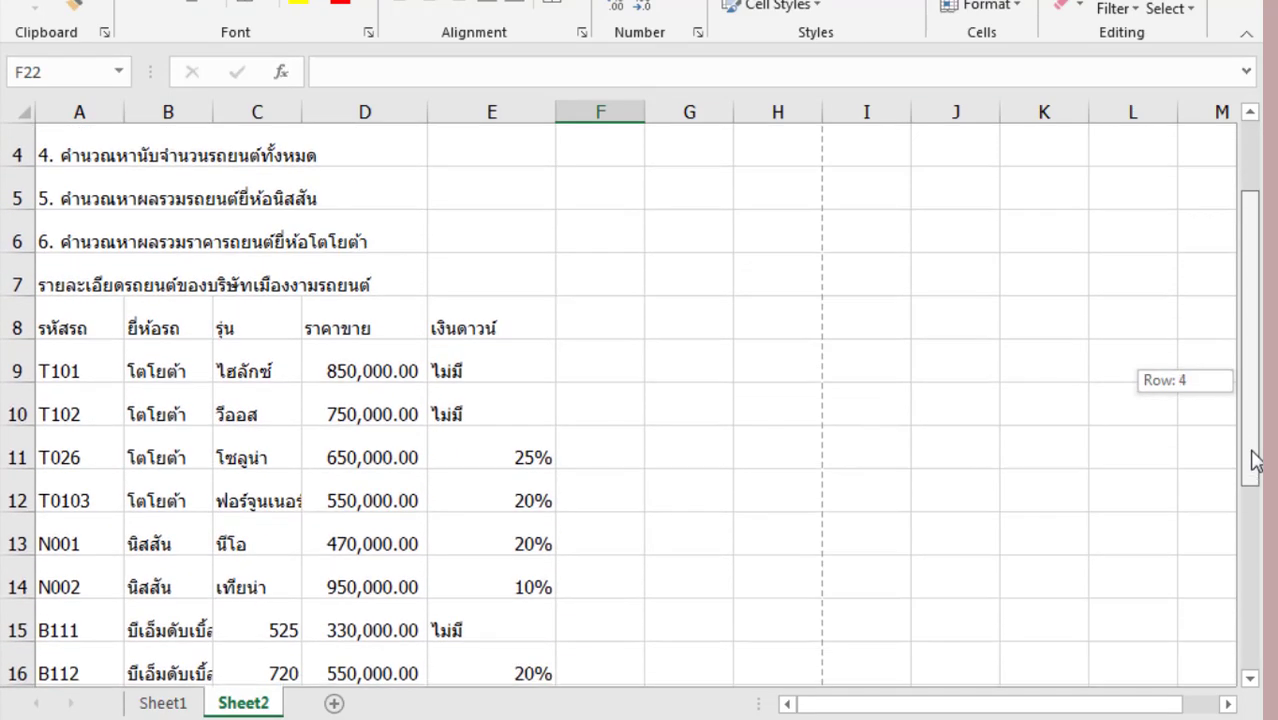
# - Apply a Thai font at size 16 to the entire Sheet2
pyautogui.hotkey('ctrl', 'a')
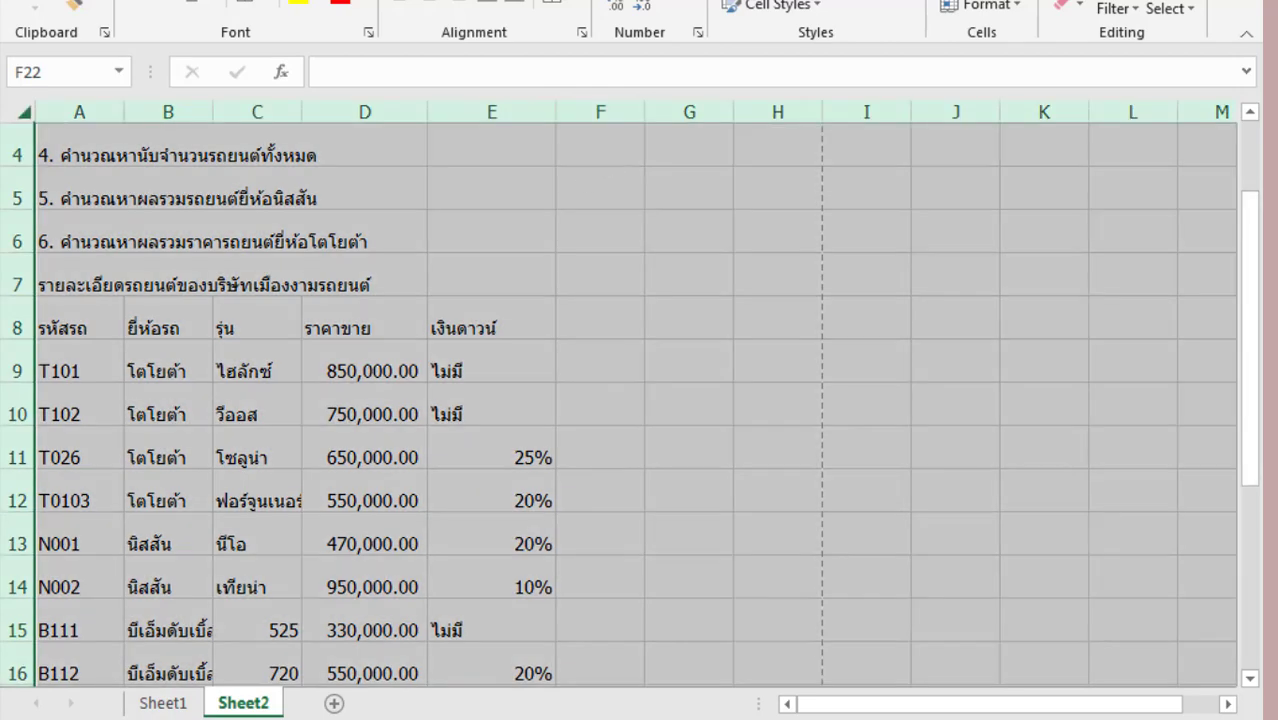
pyautogui.click(338, 3)
pyautogui.moveTo(459, 23)
pyautogui.mouseDown()
pyautogui.moveTo(455, 432)
pyautogui.moveTo(470, 556)
pyautogui.moveTo(470, 540)
pyautogui.mouseUp()
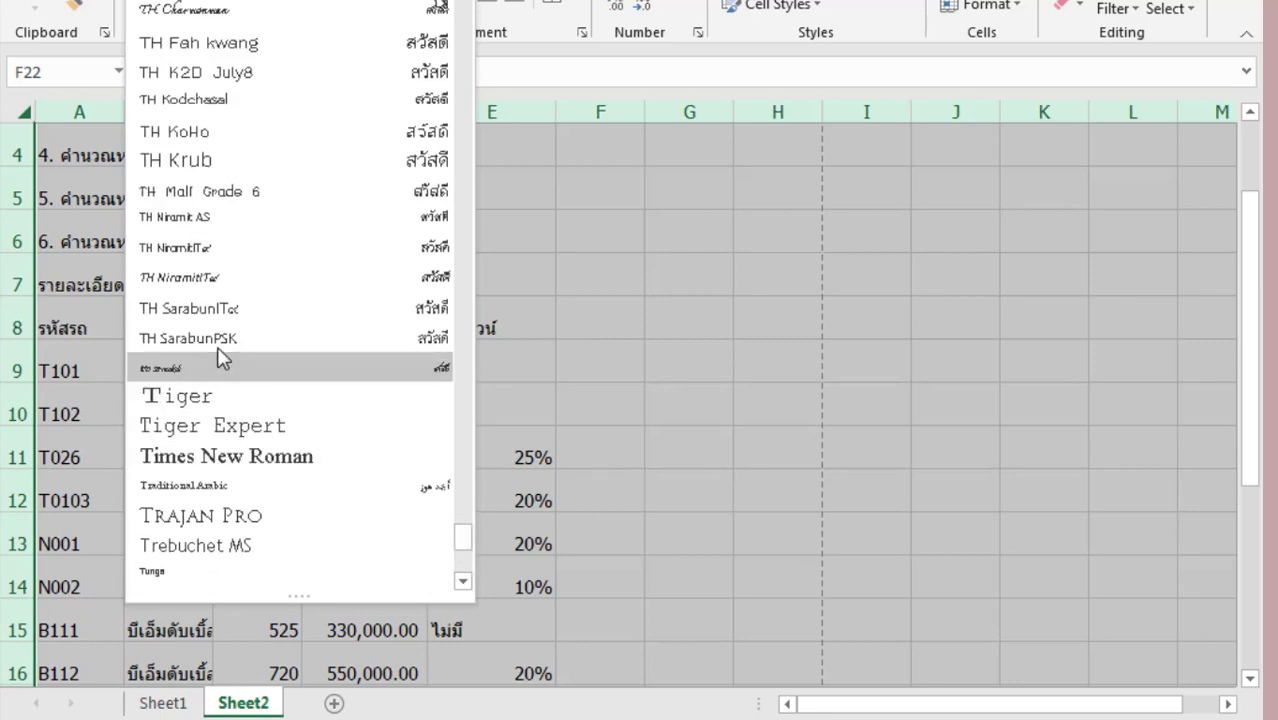
pyautogui.click(300, 366)
pyautogui.scroll(-4, 280, 300)
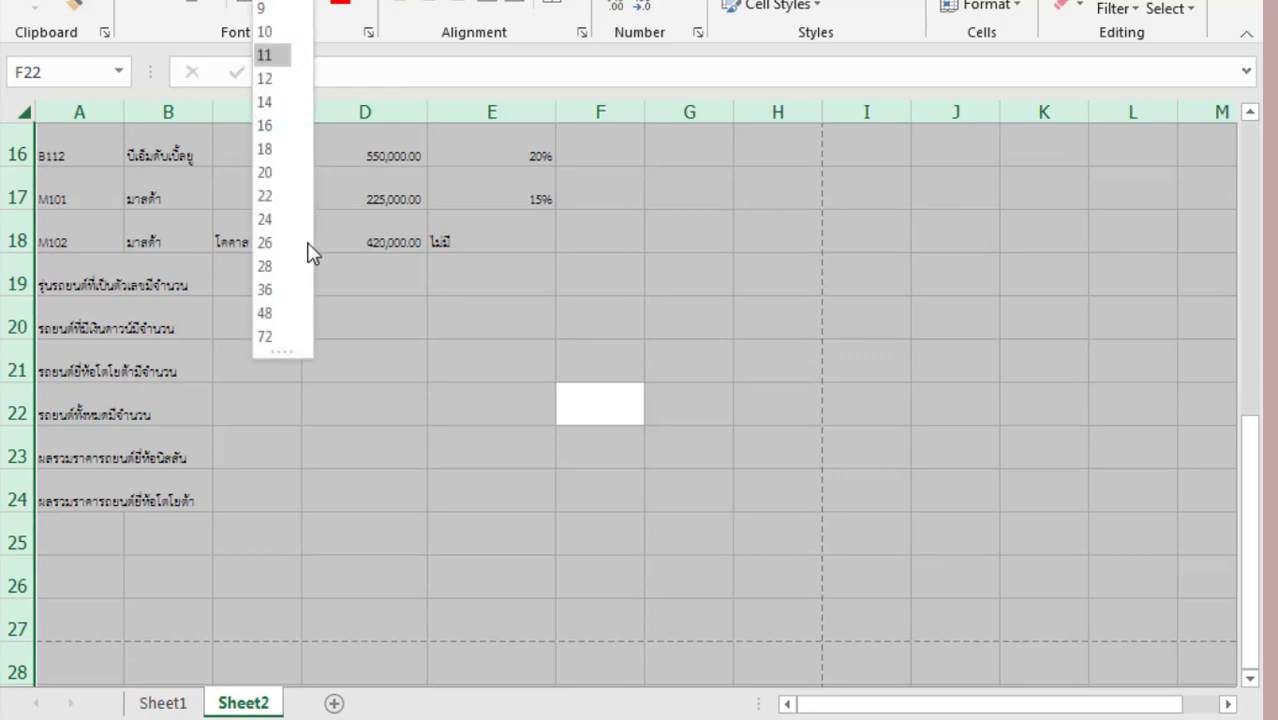
pyautogui.click(277, 125)
pyautogui.click(421, 321)
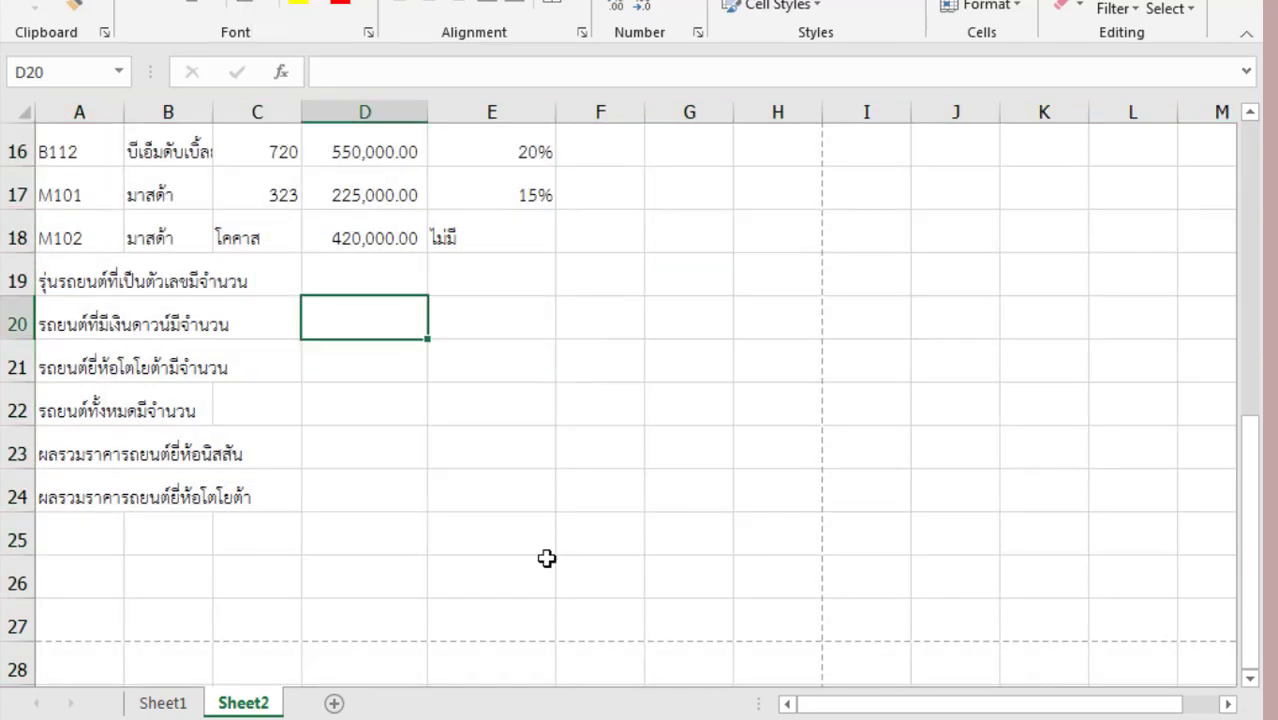
pyautogui.click(545, 560)
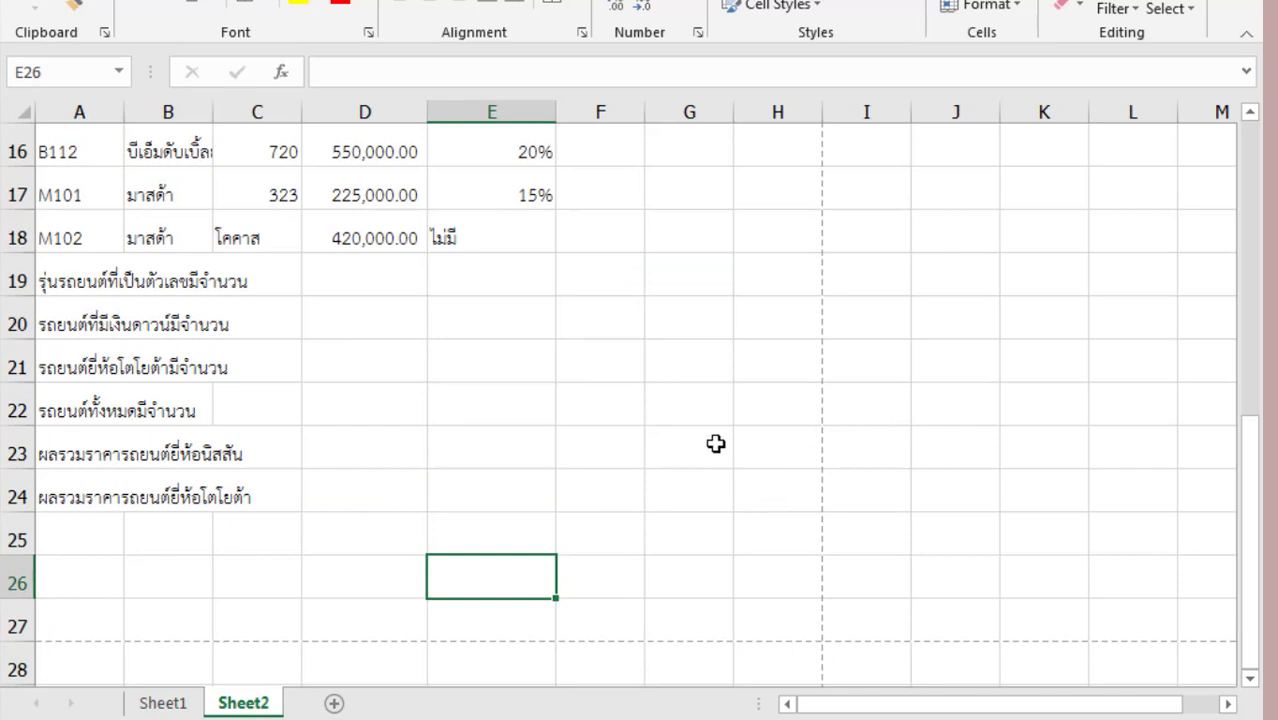
# - Widen columns B and C and centre the values in column C
pyautogui.click(774, 490)
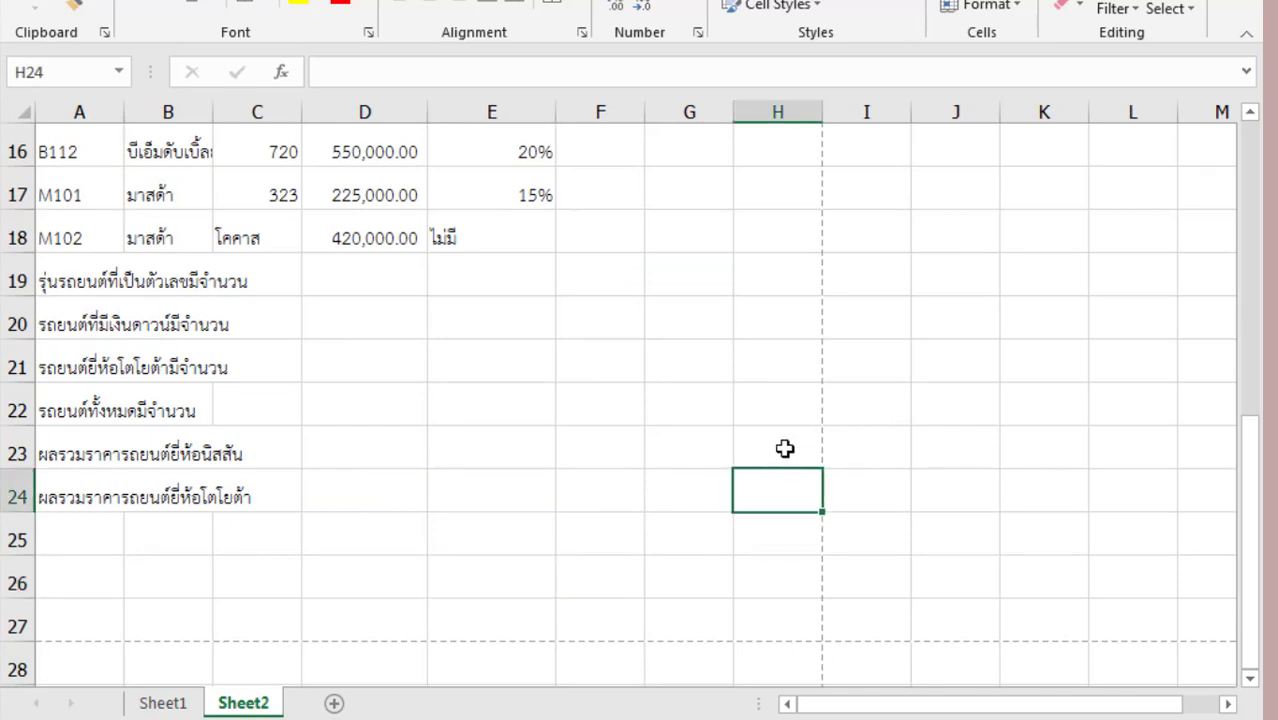
pyautogui.click(383, 287)
pyautogui.click(268, 277)
pyautogui.moveTo(212, 106); pyautogui.dragTo(265, 104)
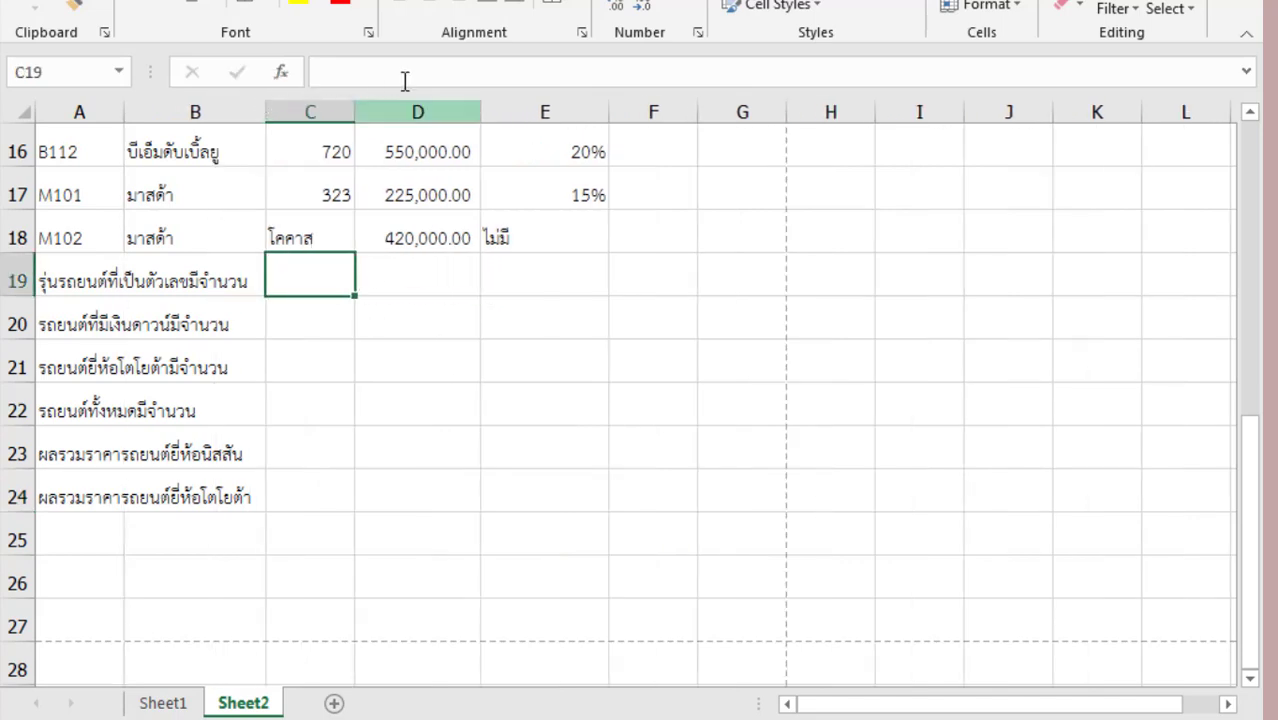
pyautogui.moveTo(355, 97); pyautogui.dragTo(400, 97)
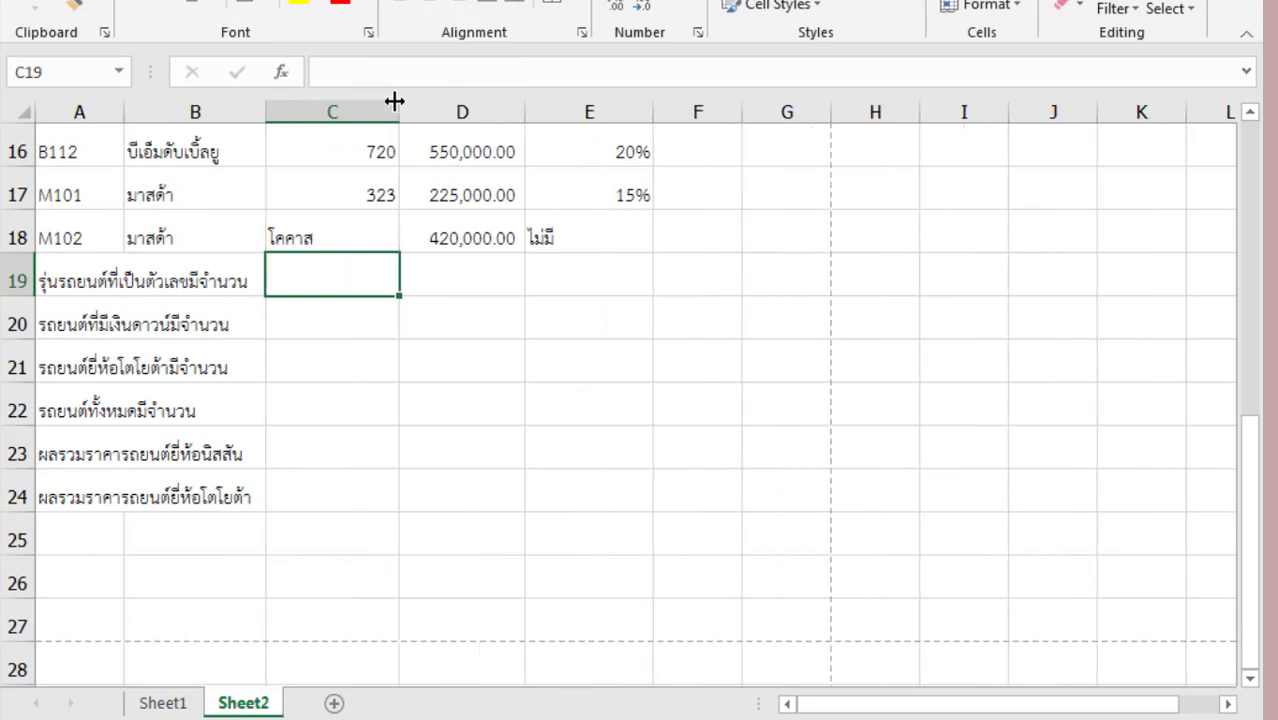
pyautogui.moveTo(401, 117); pyautogui.dragTo(411, 117)
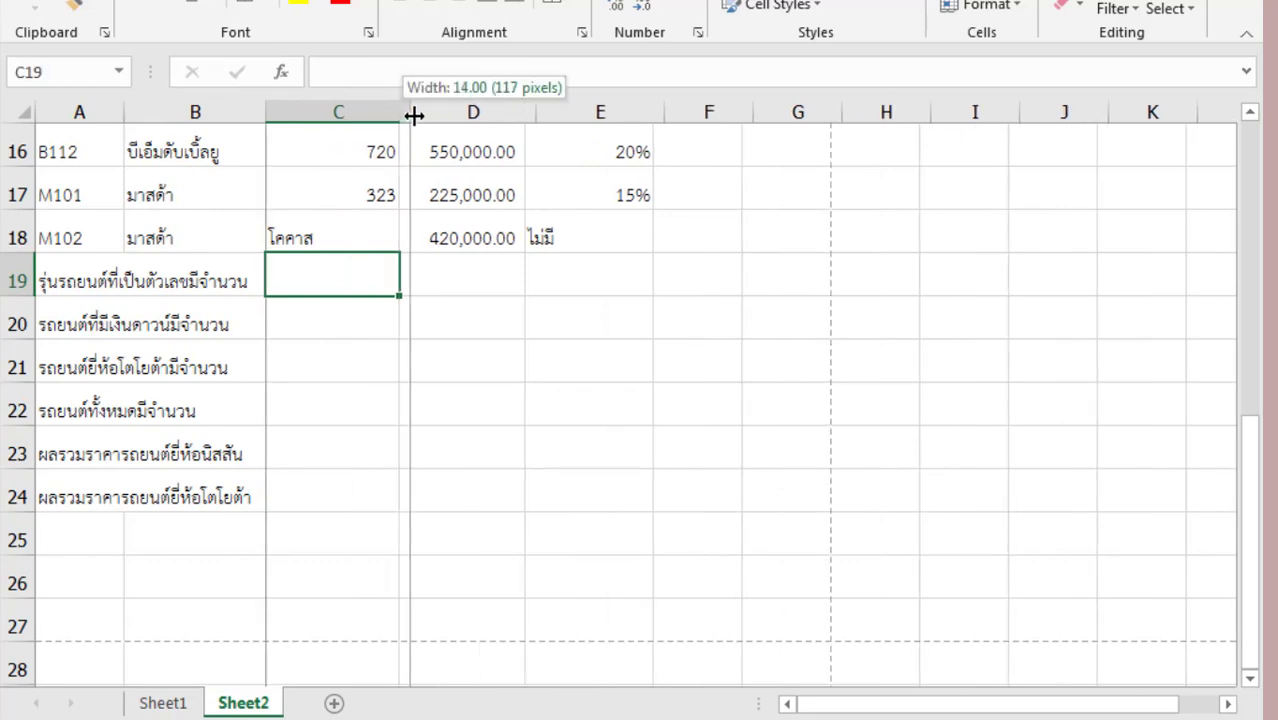
pyautogui.click(318, 109)
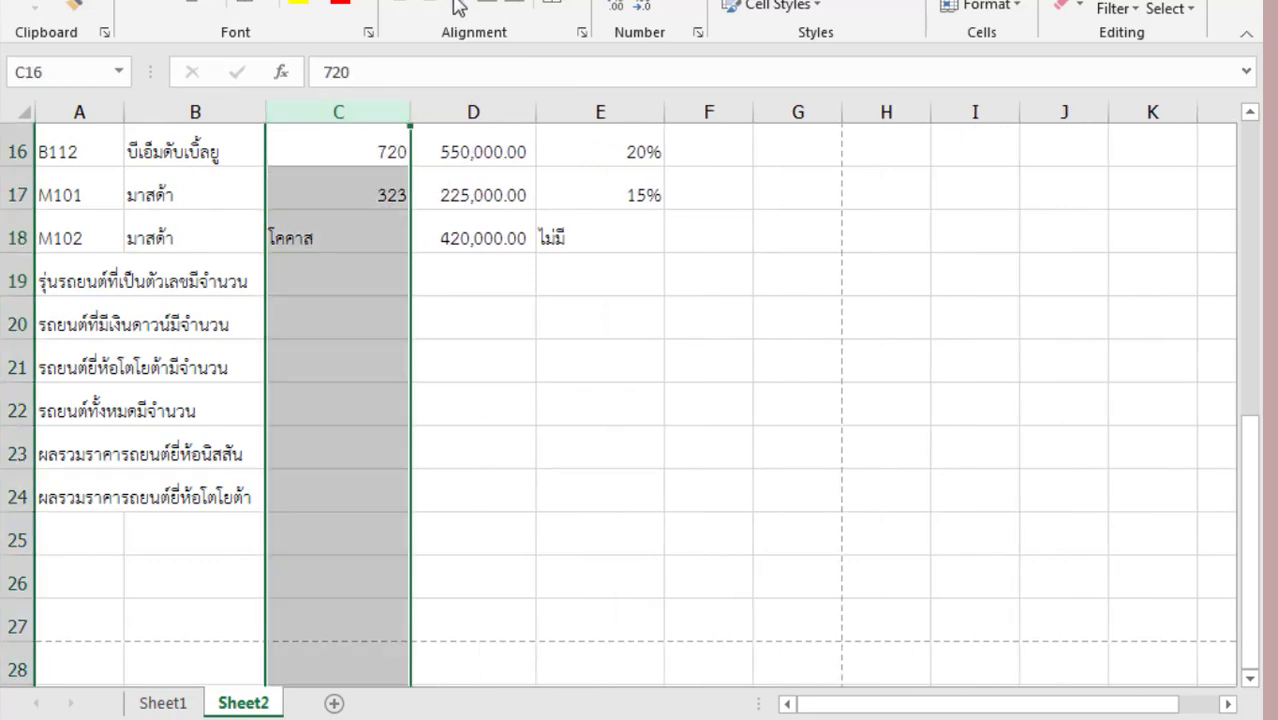
pyautogui.click(423, 6)
pyautogui.click(430, 400)
# - Enter the unit คัน in cell D19
pyautogui.click(406, 264)
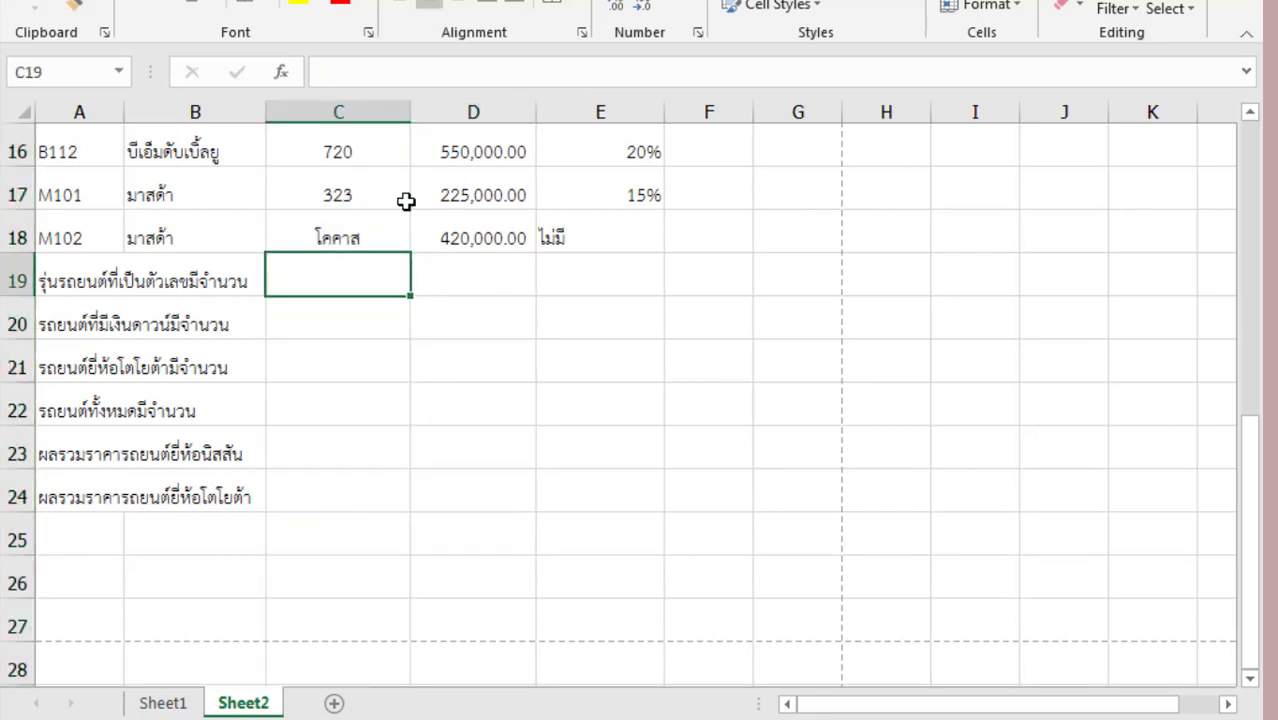
pyautogui.click(465, 276)
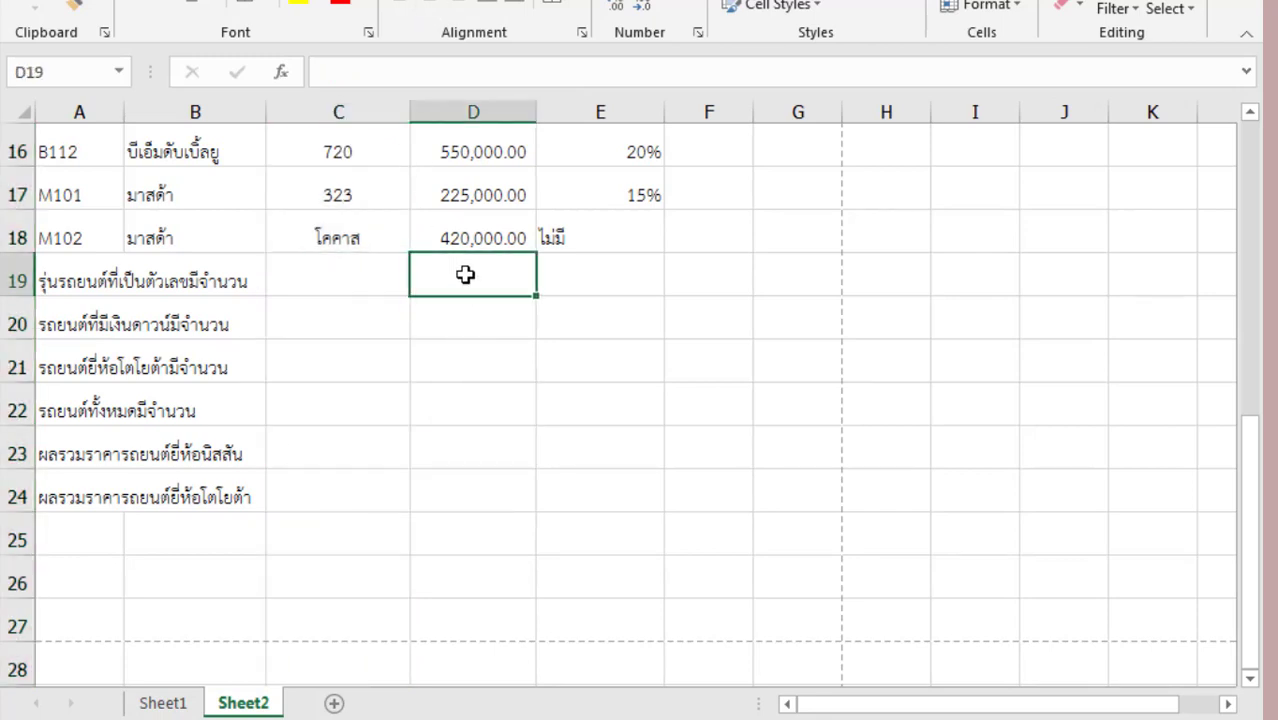
pyautogui.write('คัน')
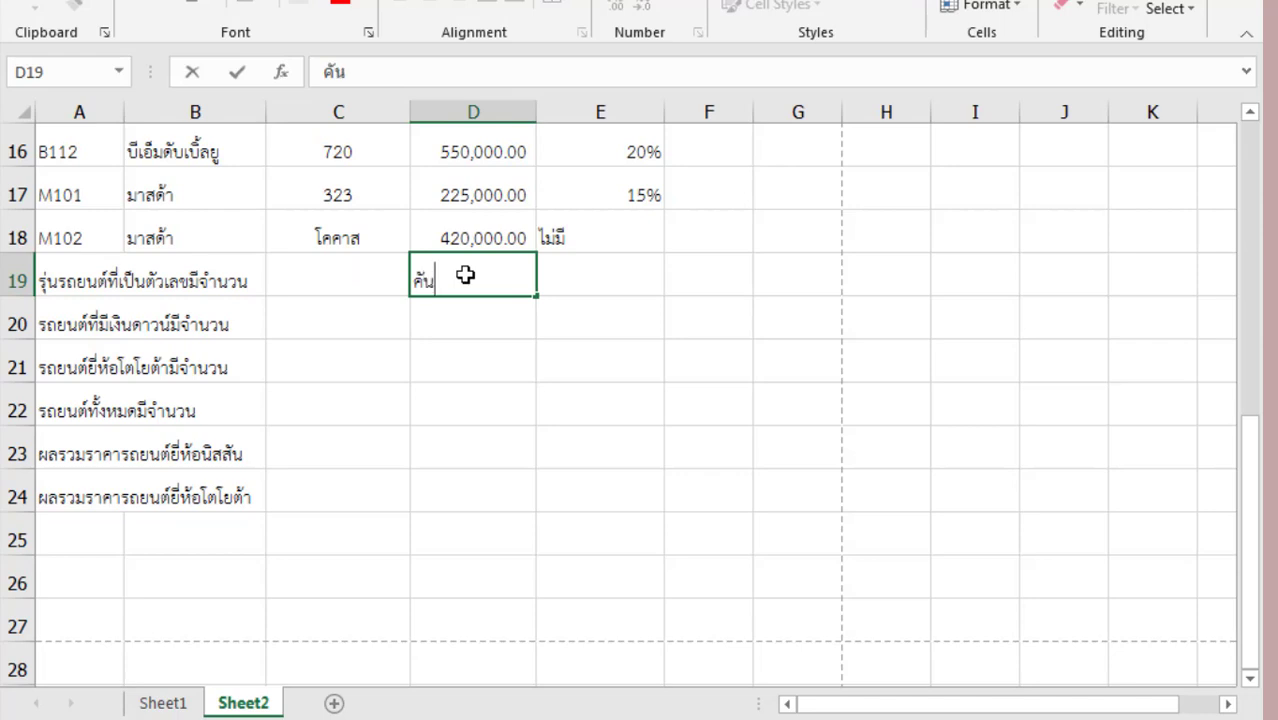
pyautogui.press('Return')
# - Widen columns D, E, A and B to fit their content
pyautogui.moveTo(1248, 435); pyautogui.dragTo(1238, 272)
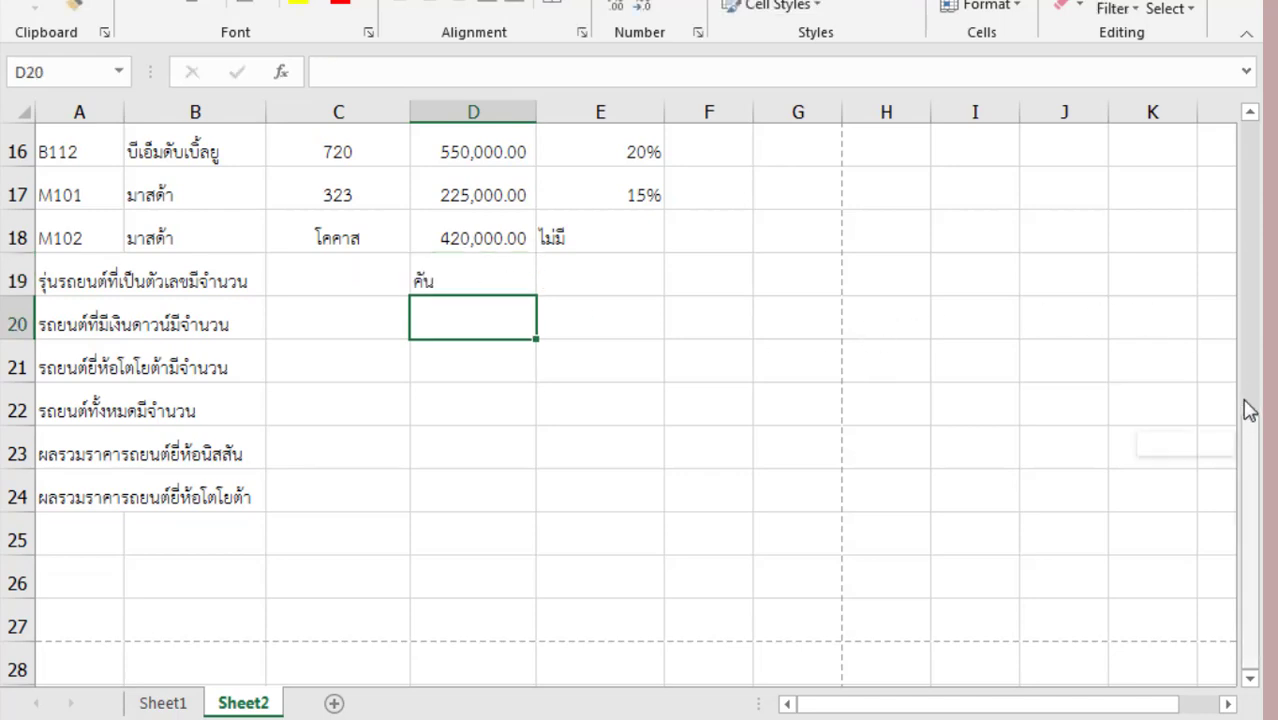
pyautogui.moveTo(536, 112); pyautogui.dragTo(570, 103)
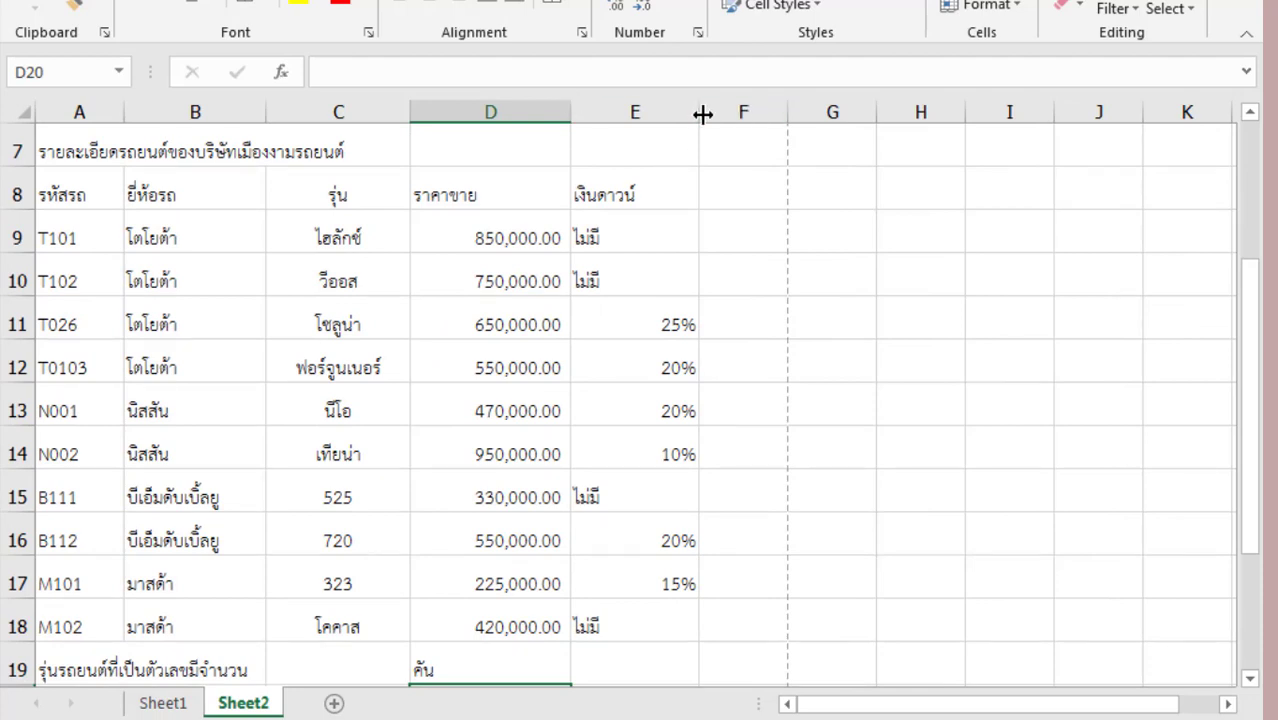
pyautogui.moveTo(698, 112); pyautogui.dragTo(735, 112)
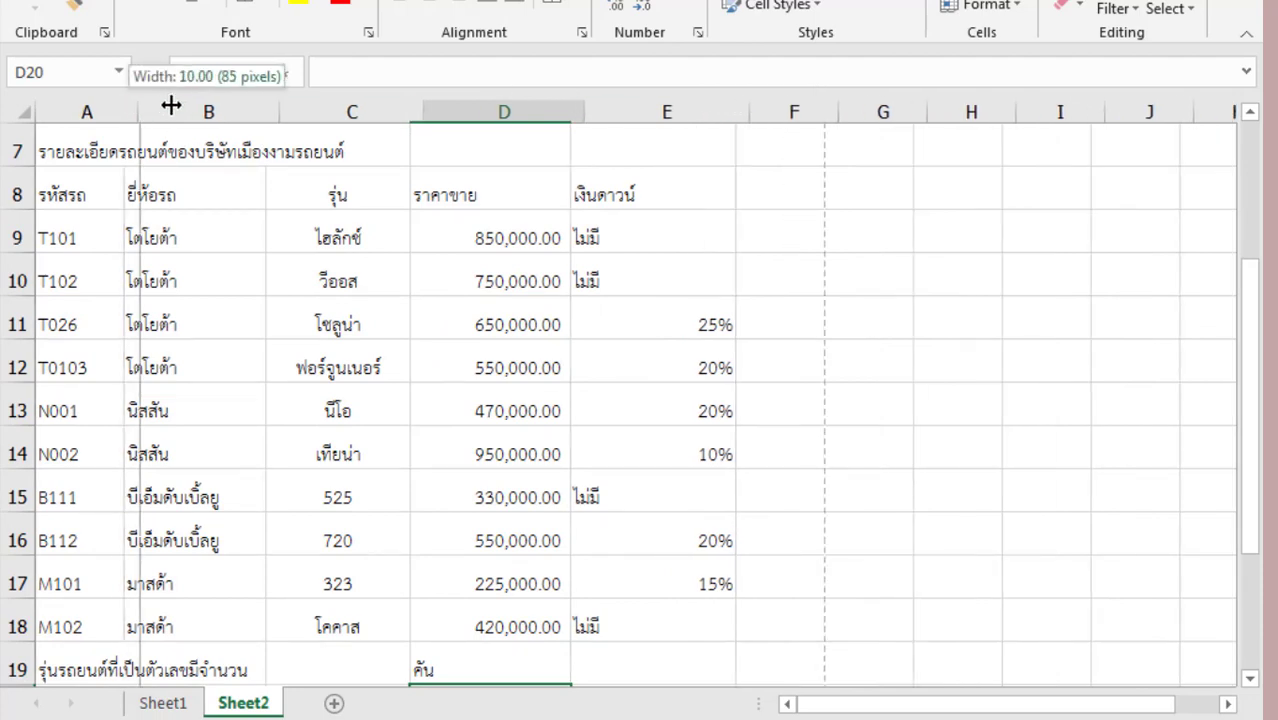
pyautogui.moveTo(128, 106); pyautogui.dragTo(170, 108)
pyautogui.moveTo(311, 112)
pyautogui.mouseDown()
pyautogui.moveTo(358, 112)
pyautogui.moveTo(334, 110)
pyautogui.mouseUp()
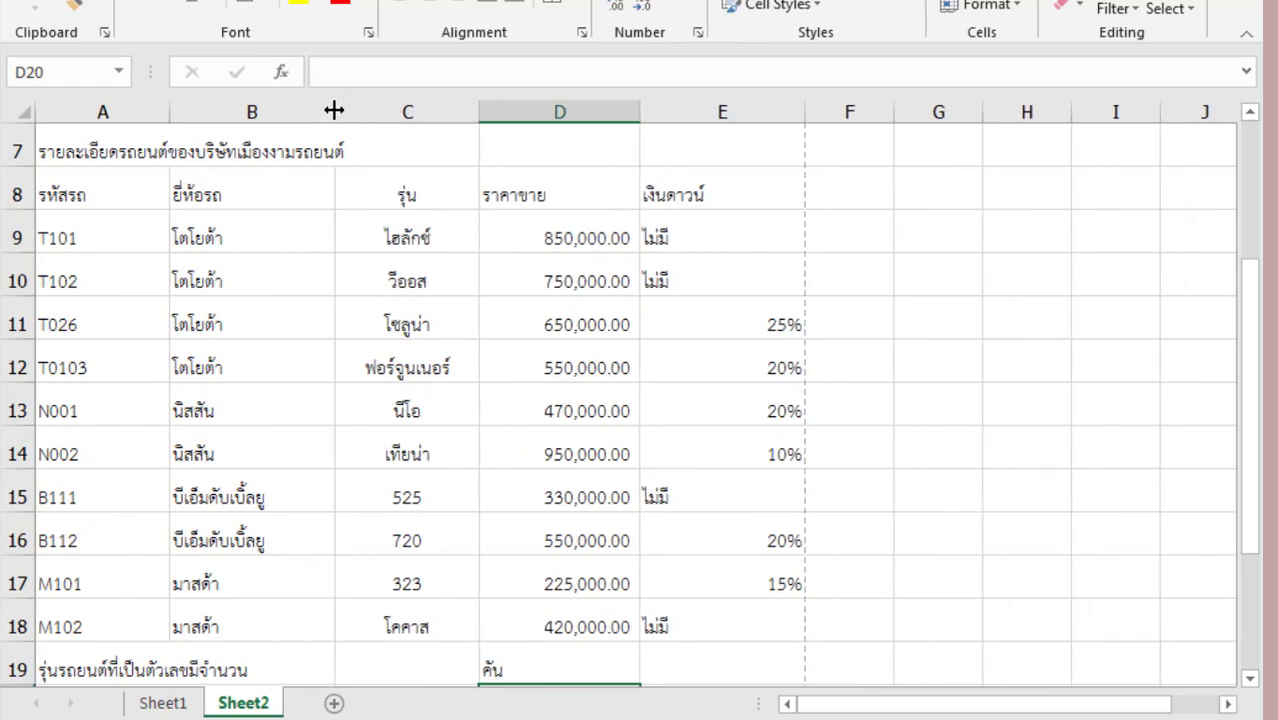
# - Centre the down-payment values in column E
pyautogui.click(749, 113)
pyautogui.click(436, 5)
pyautogui.moveTo(485, 352); pyautogui.dragTo(407, 368)
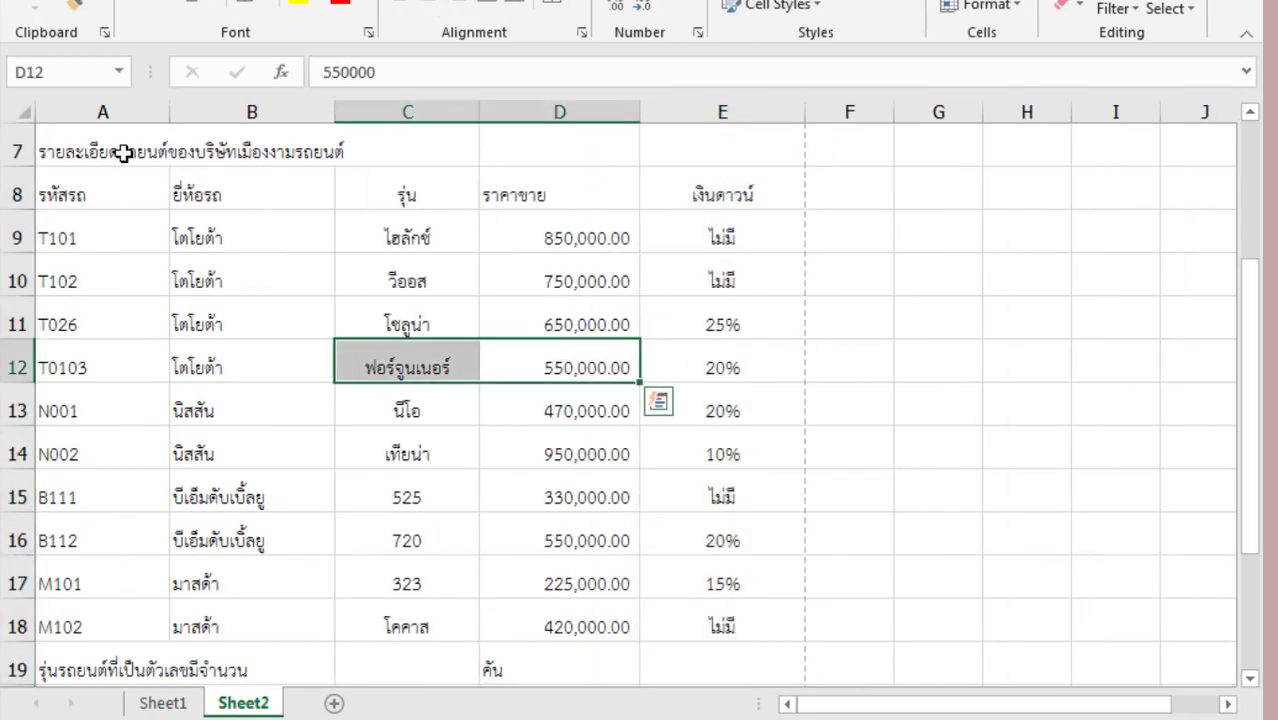
pyautogui.moveTo(120, 151)
pyautogui.mouseDown()
pyautogui.moveTo(514, 174)
pyautogui.moveTo(765, 131)
pyautogui.mouseUp()
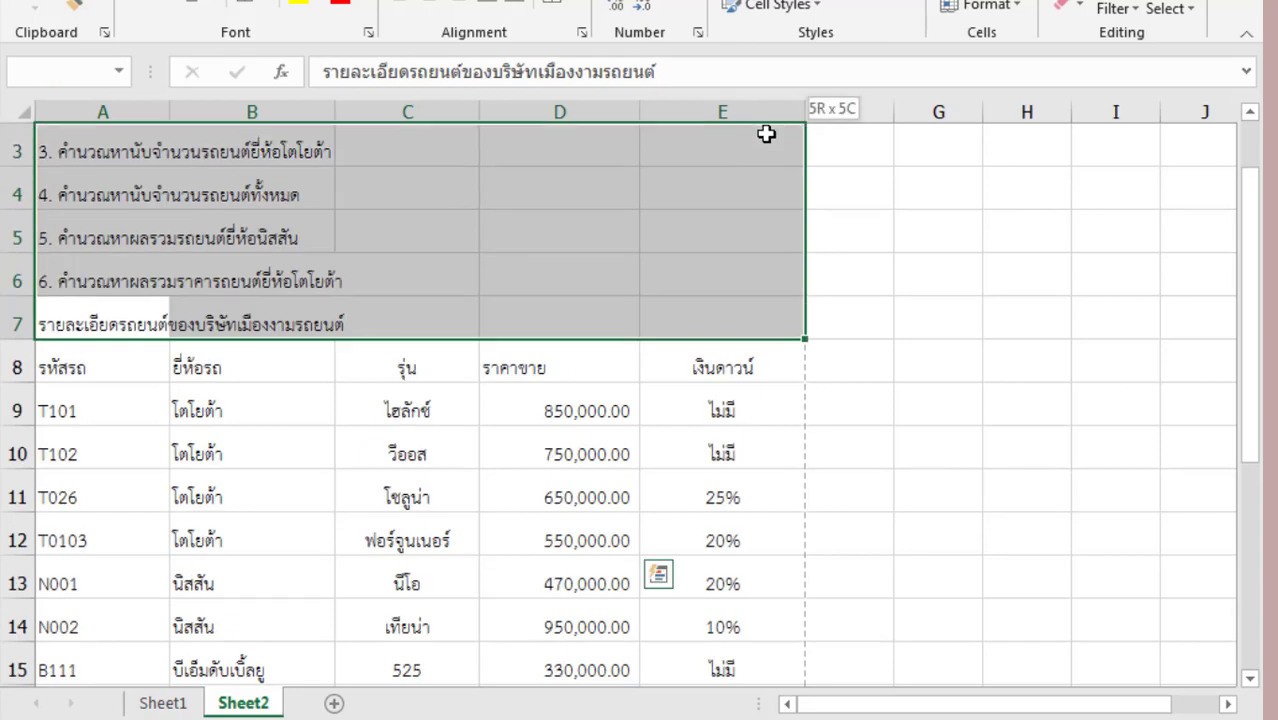
# - Merge and centre the title across A7:E7, make it bold and enlarge its font
pyautogui.click(695, 285)
pyautogui.moveTo(779, 320); pyautogui.dragTo(40, 325)
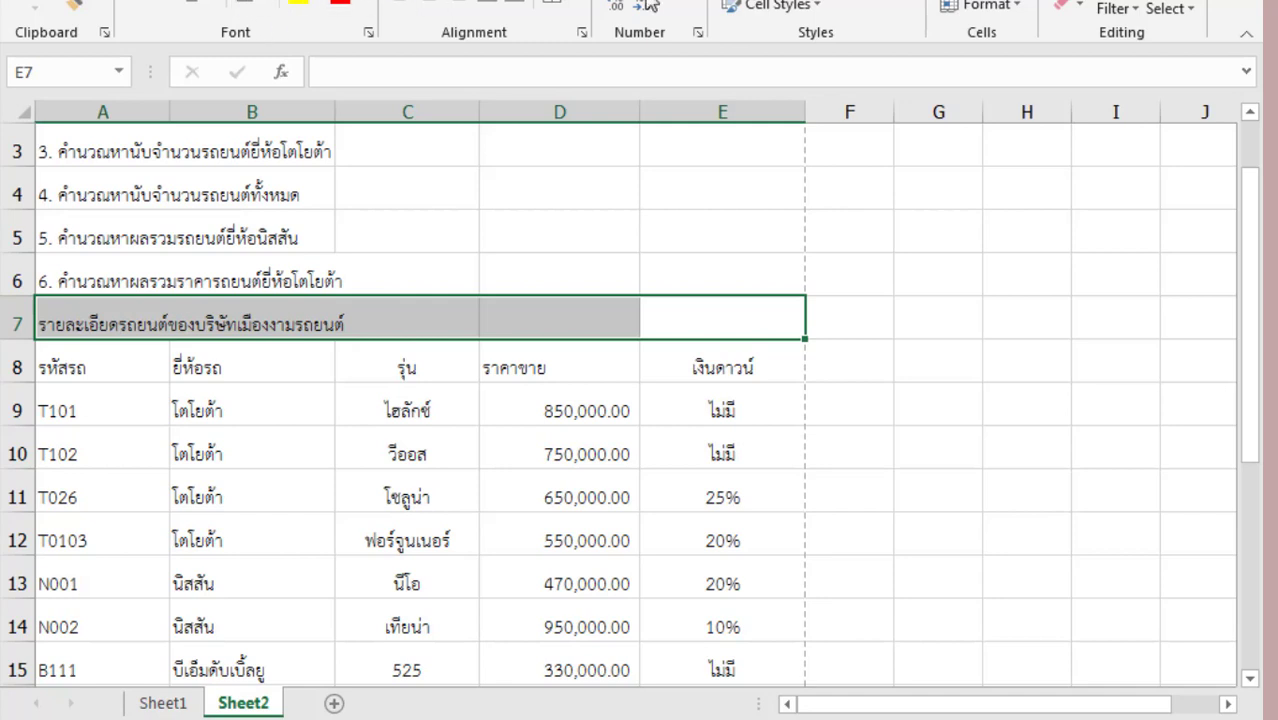
pyautogui.click(560, 5)
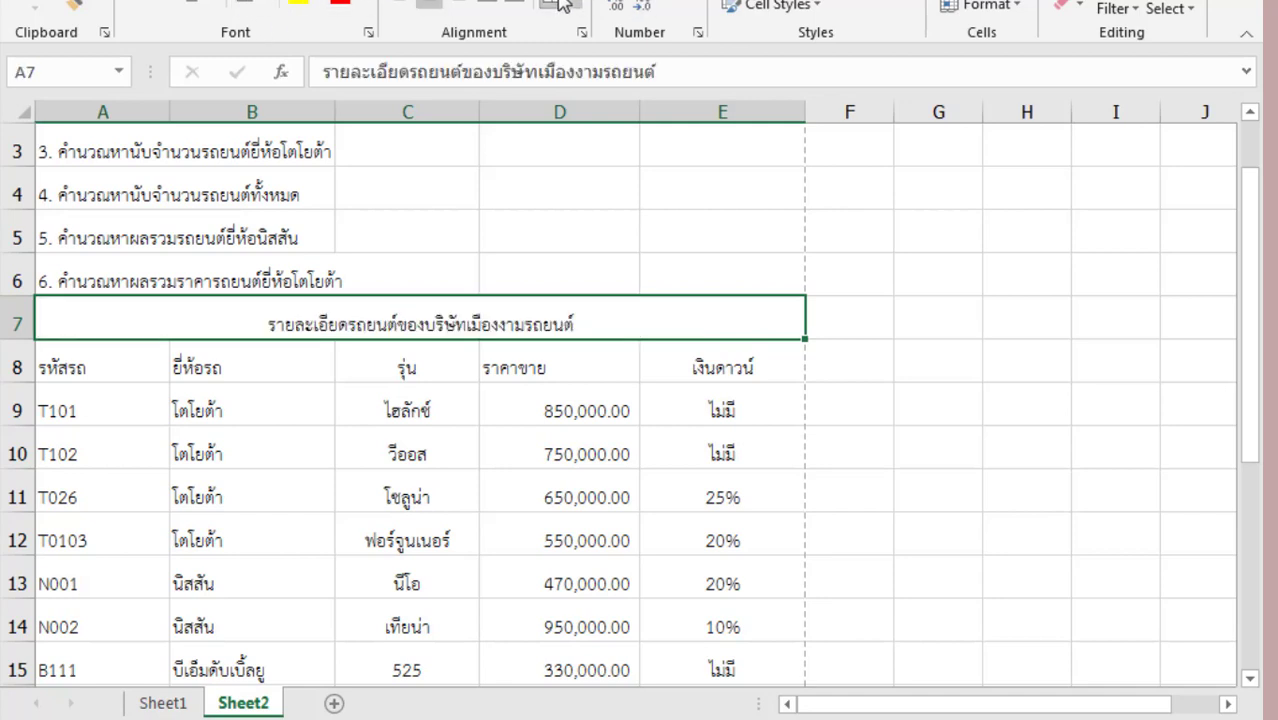
pyautogui.click(138, 4)
pyautogui.hotkey('ctrl', 'shift', '.')
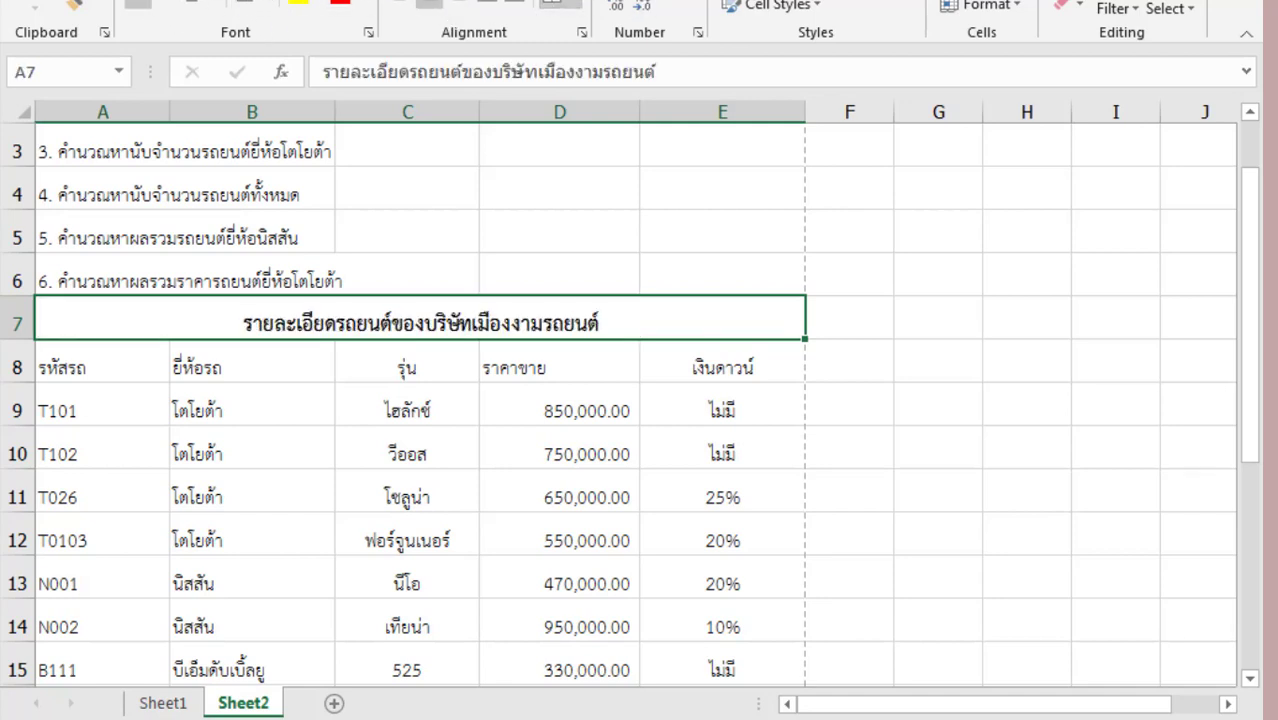
# - Bold the header row A8:E8 and centre it horizontally and vertically
pyautogui.click(667, 454)
pyautogui.moveTo(84, 362)
pyautogui.mouseDown()
pyautogui.moveTo(590, 716)
pyautogui.moveTo(707, 445)
pyautogui.mouseUp()
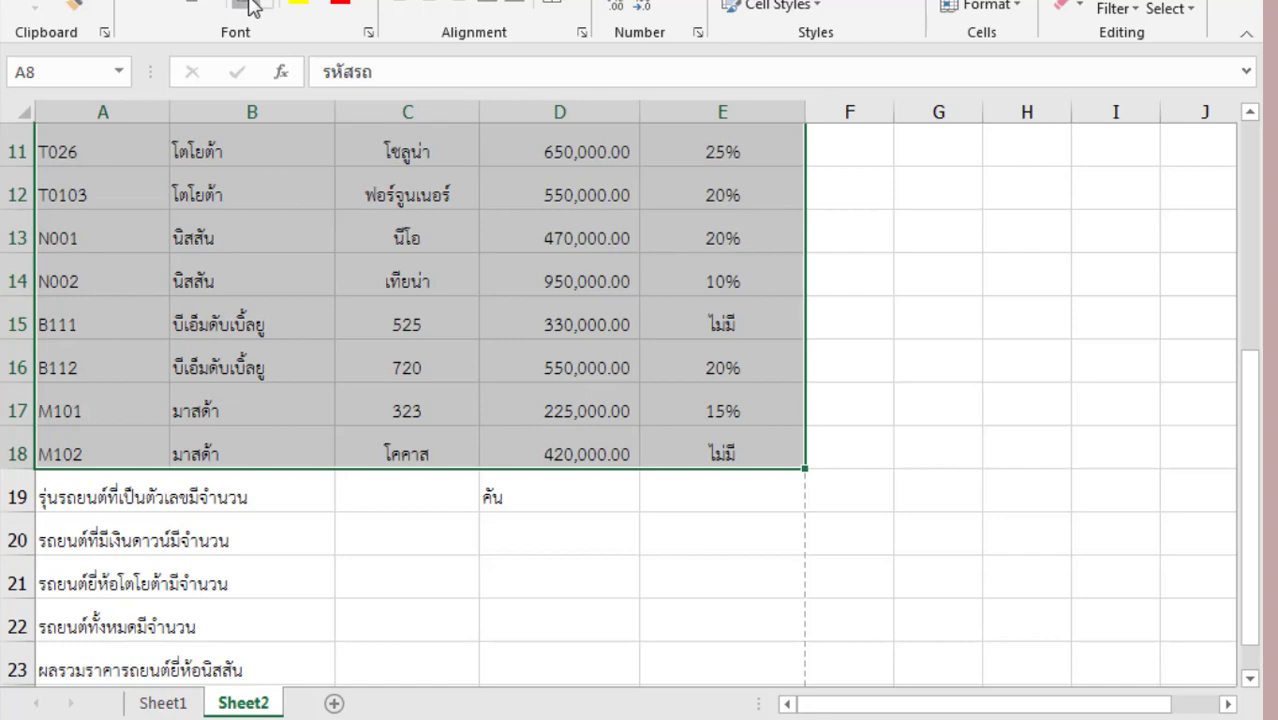
pyautogui.scroll(3, 245, 6)
pyautogui.moveTo(107, 412); pyautogui.dragTo(717, 416)
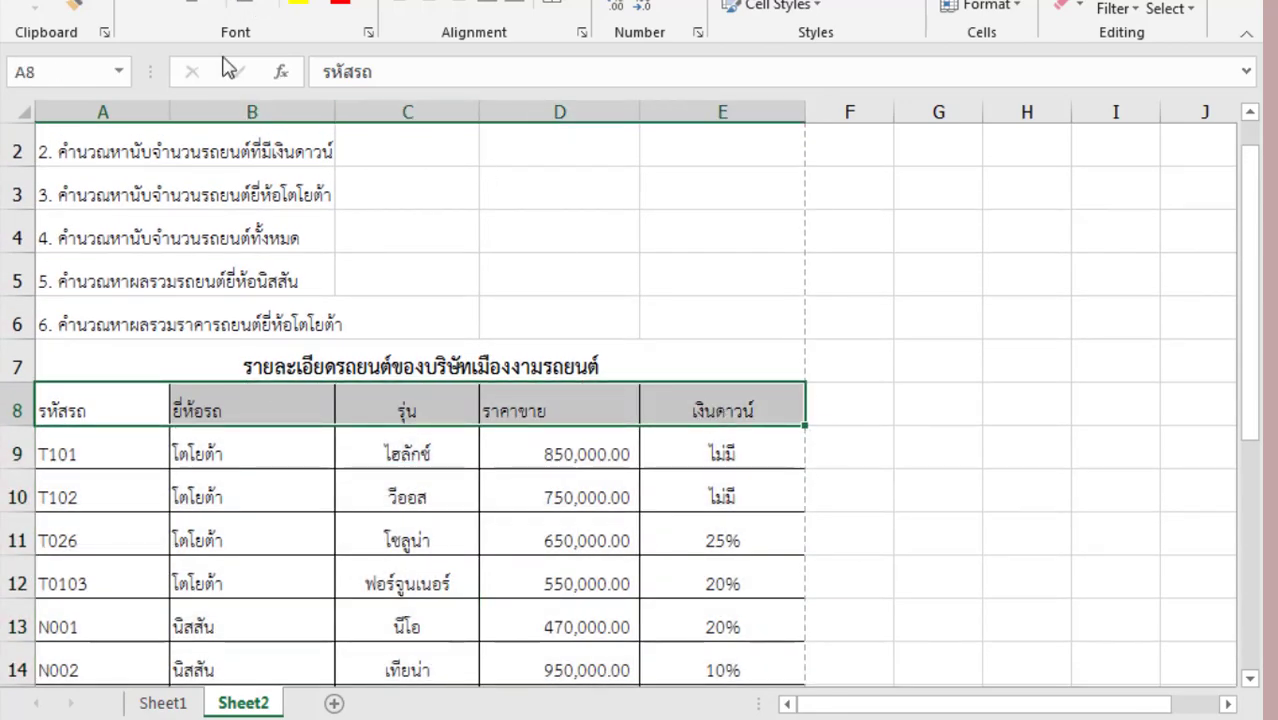
pyautogui.click(135, 5)
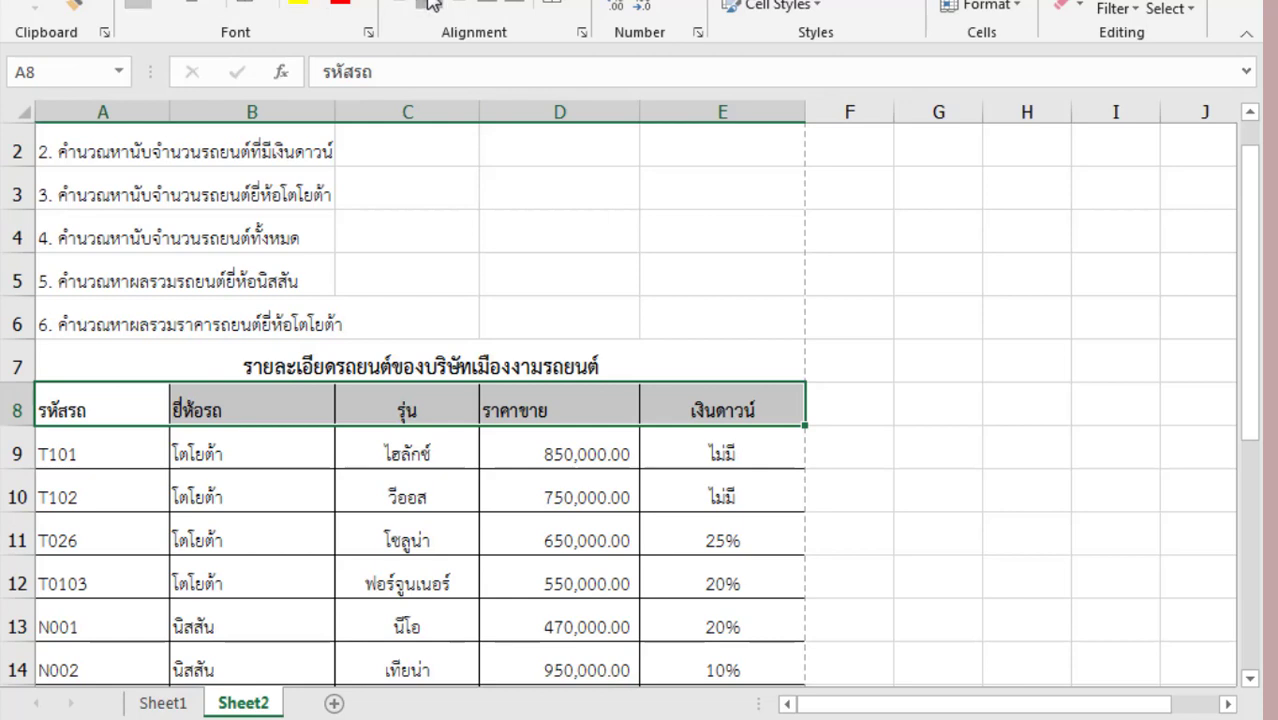
pyautogui.click(430, 5)
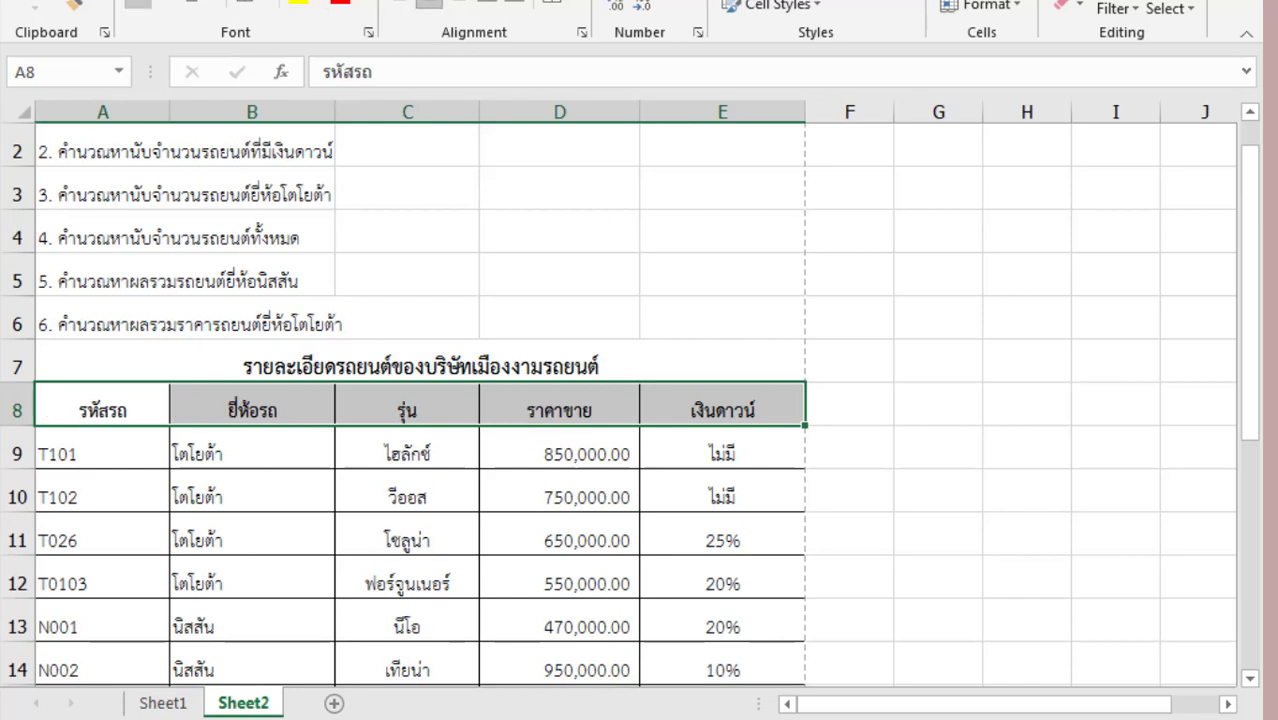
pyautogui.click(428, 4)
pyautogui.click(497, 452)
pyautogui.click(450, 358)
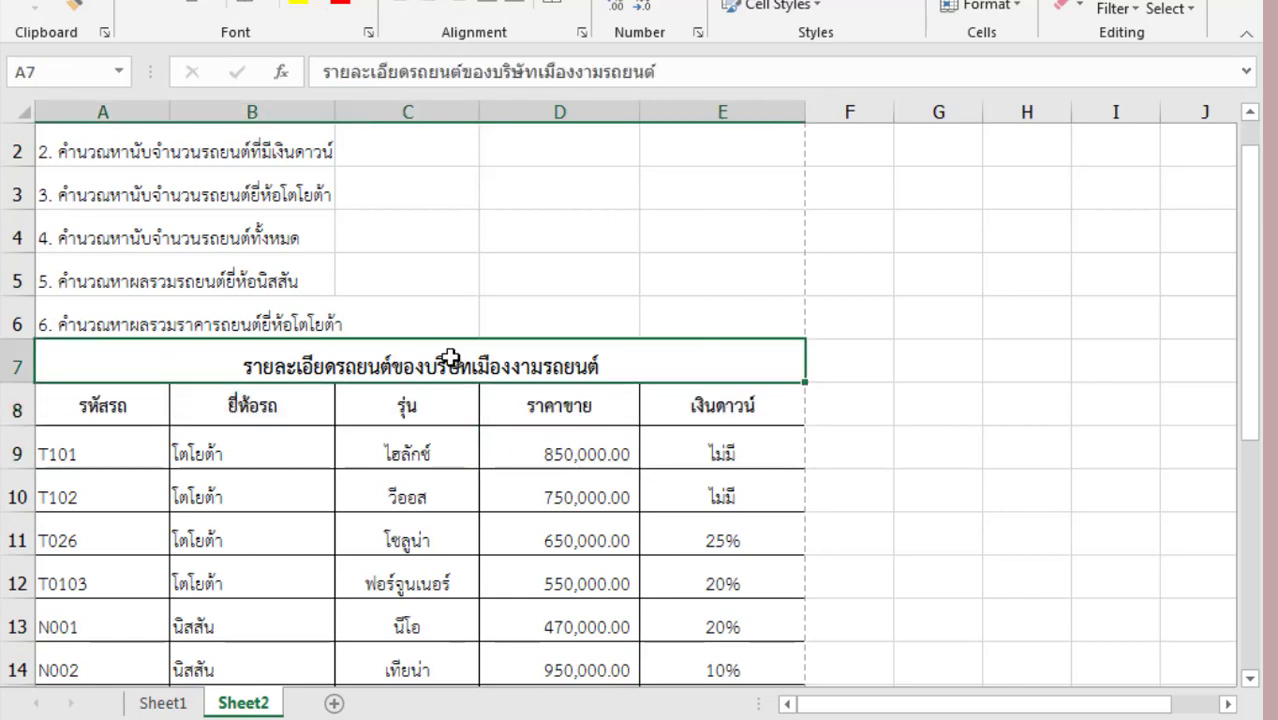
pyautogui.click(371, 315)
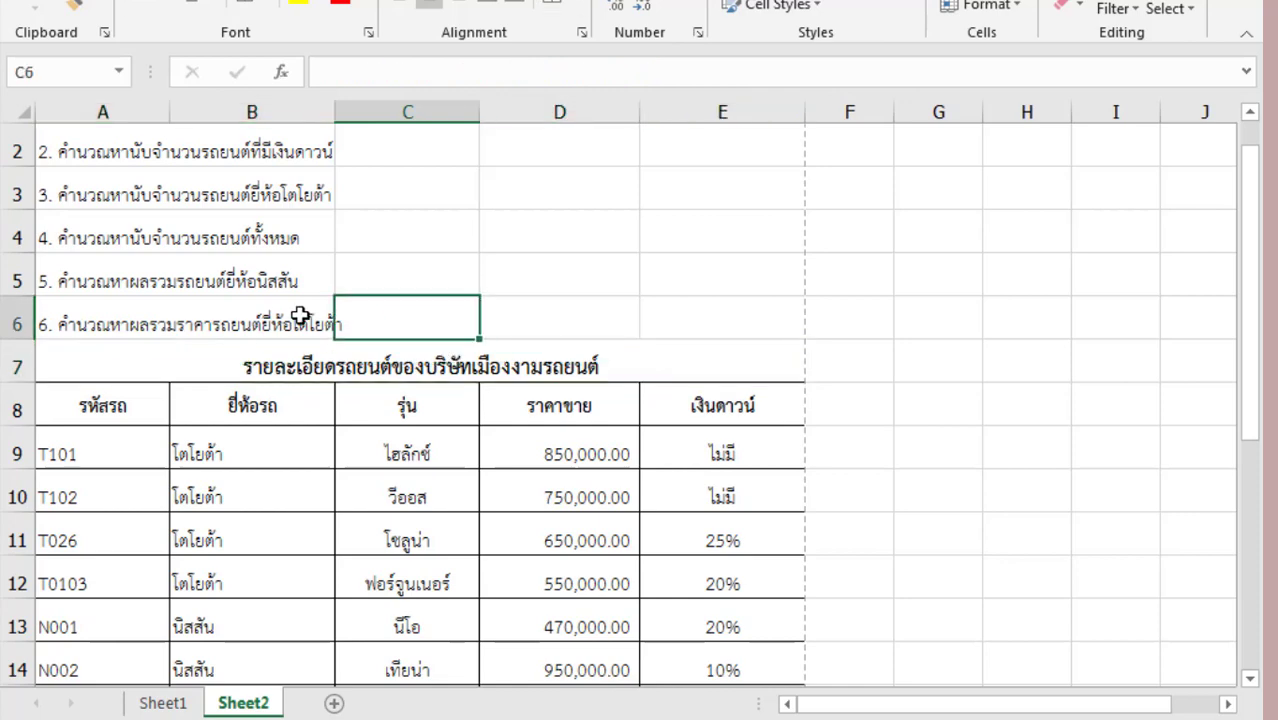
pyautogui.moveTo(1249, 360); pyautogui.dragTo(1260, 217)
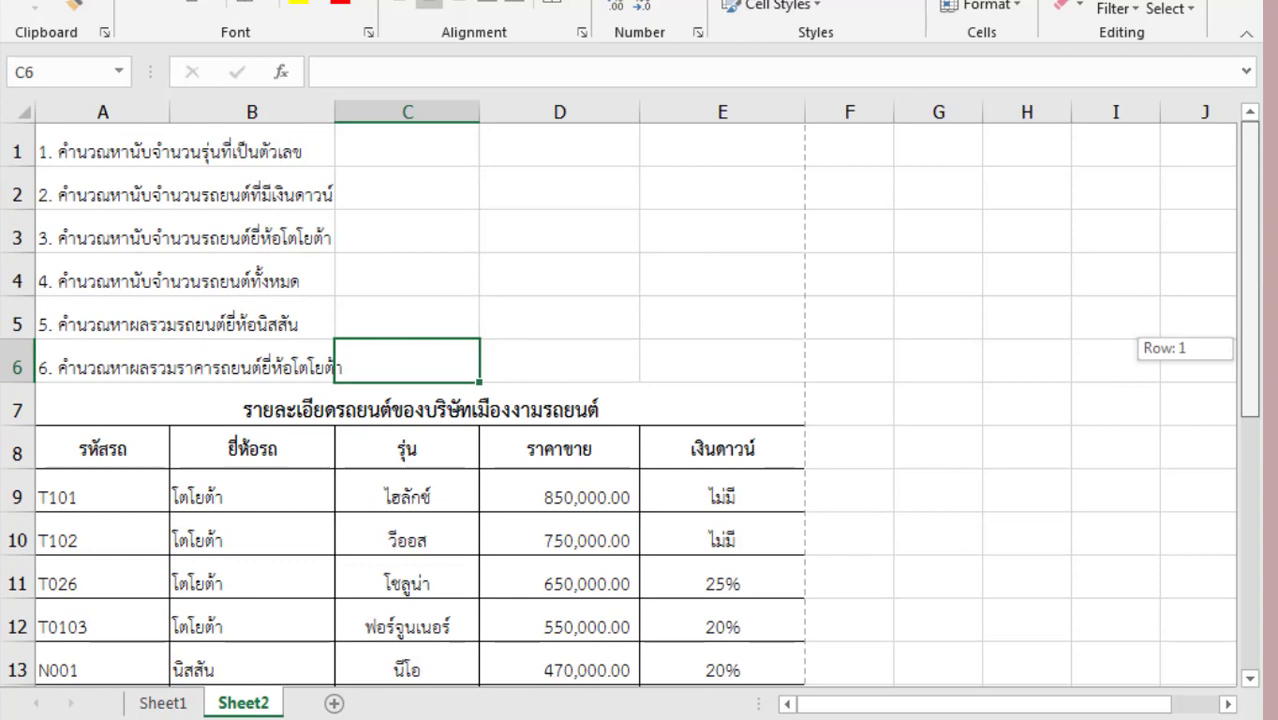
pyautogui.moveTo(1260, 355); pyautogui.dragTo(1262, 600)
# - Copy คัน down to row 24 and merge each unit cell across columns D–E
pyautogui.click(554, 456)
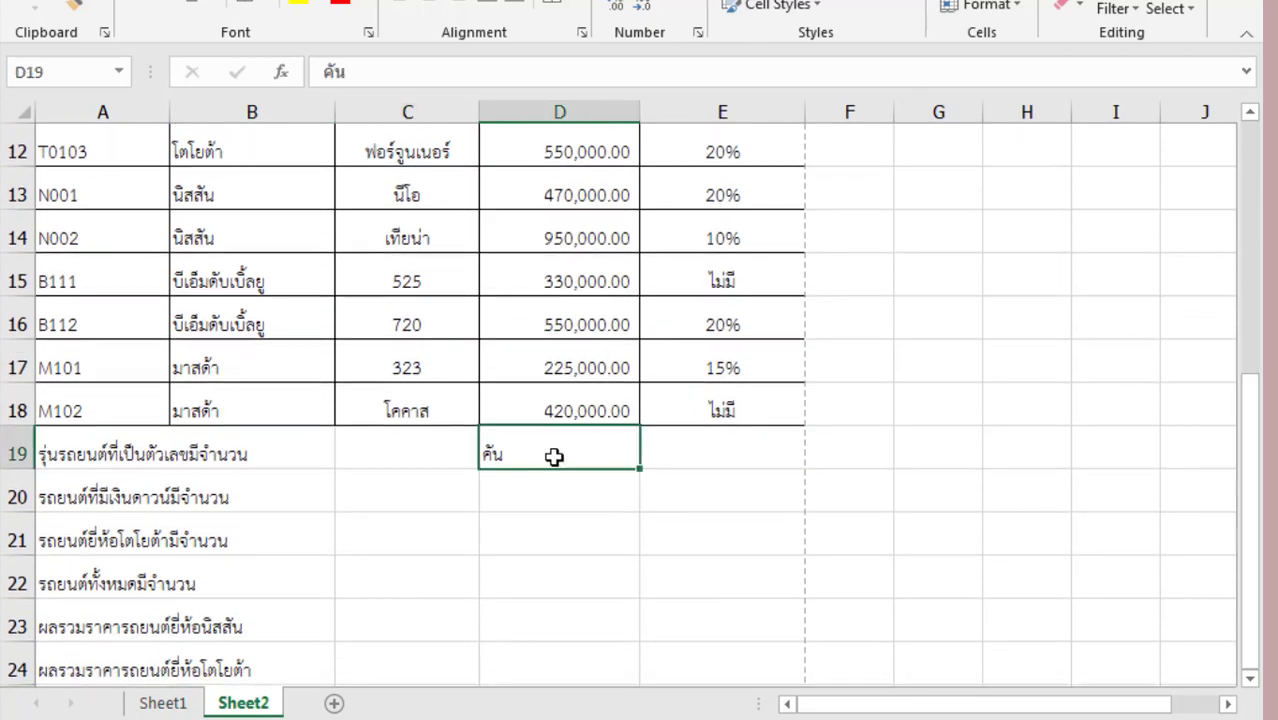
pyautogui.moveTo(640, 472)
pyautogui.mouseDown()
pyautogui.moveTo(620, 411)
pyautogui.moveTo(630, 497)
pyautogui.mouseUp()
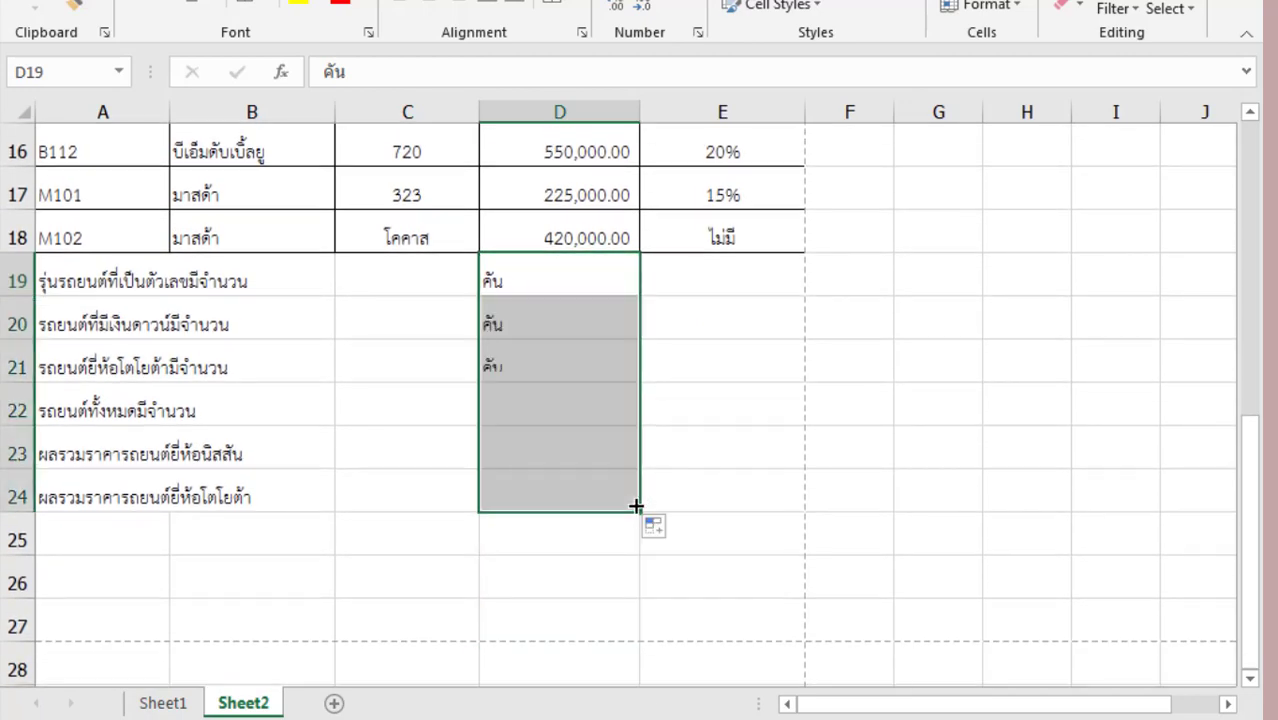
pyautogui.click(431, 281)
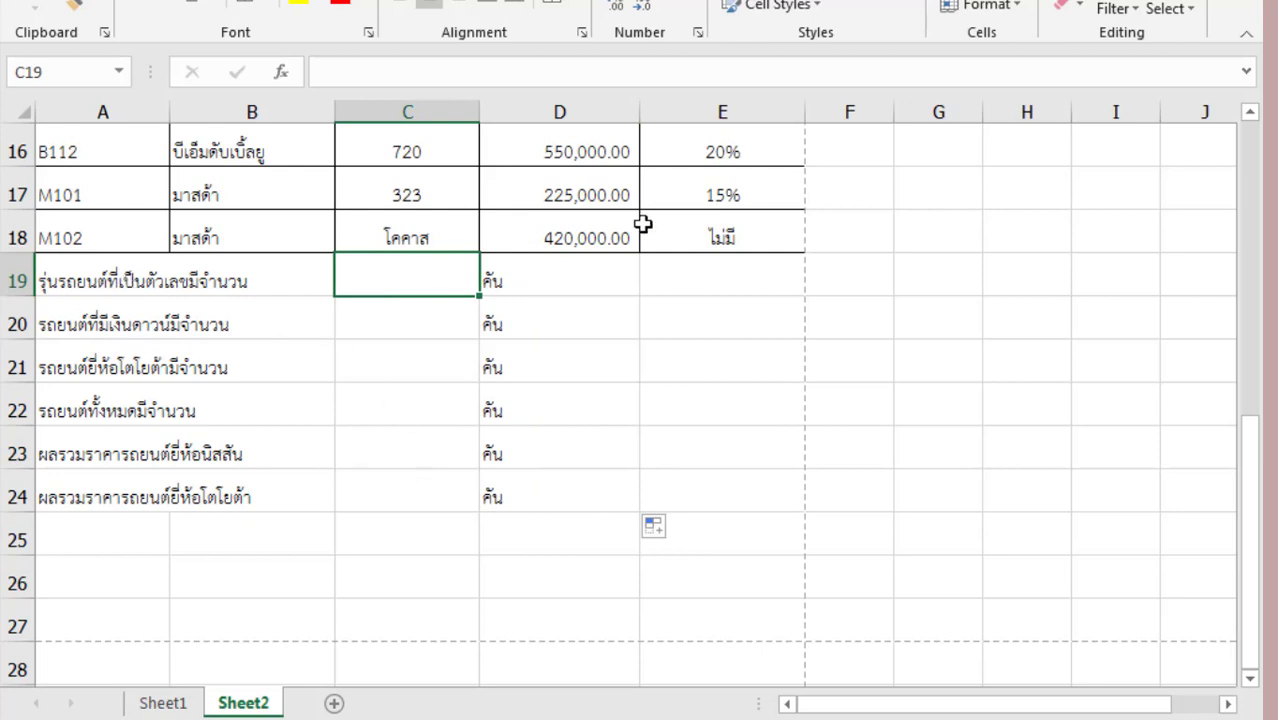
pyautogui.moveTo(542, 276); pyautogui.dragTo(756, 283)
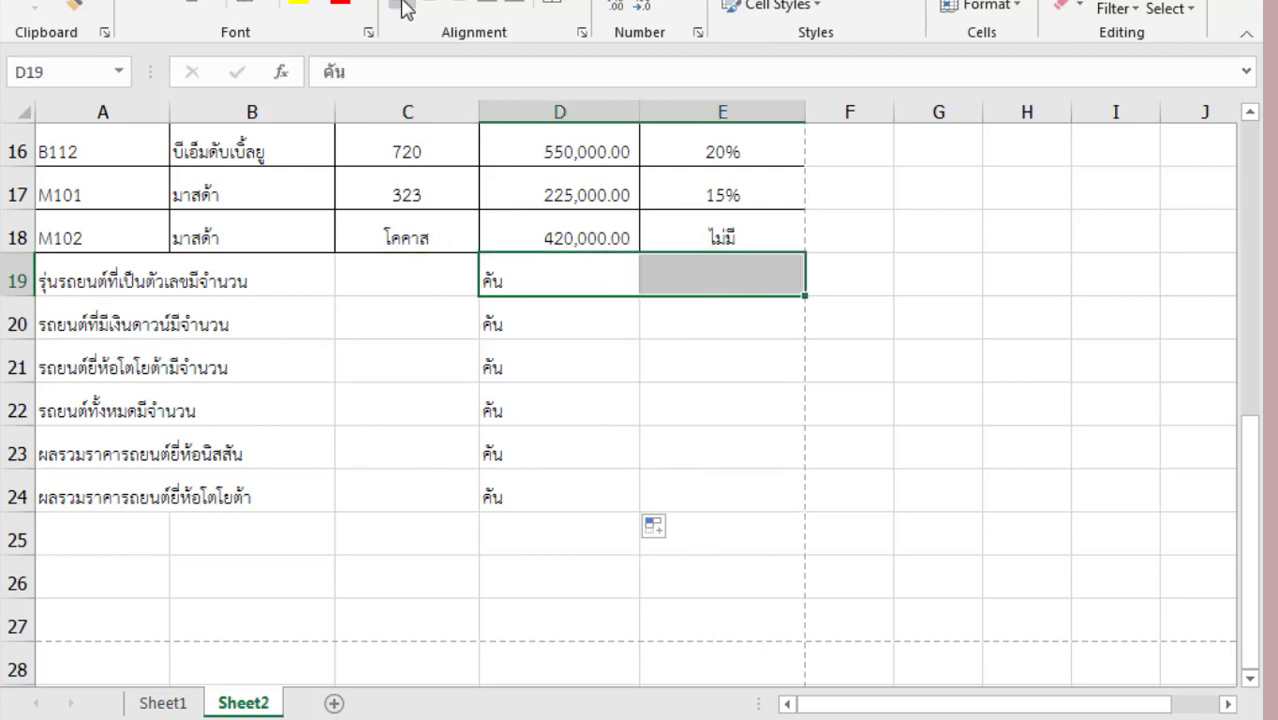
pyautogui.click(556, 5)
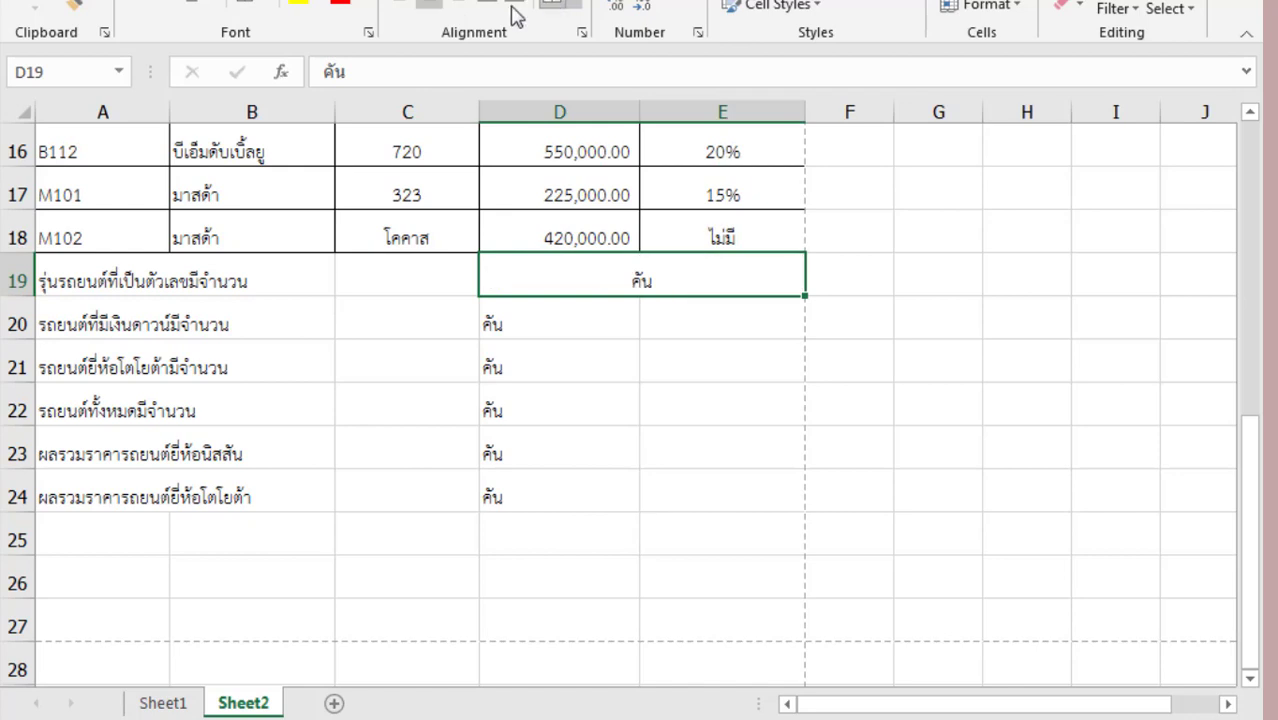
pyautogui.click(400, 4)
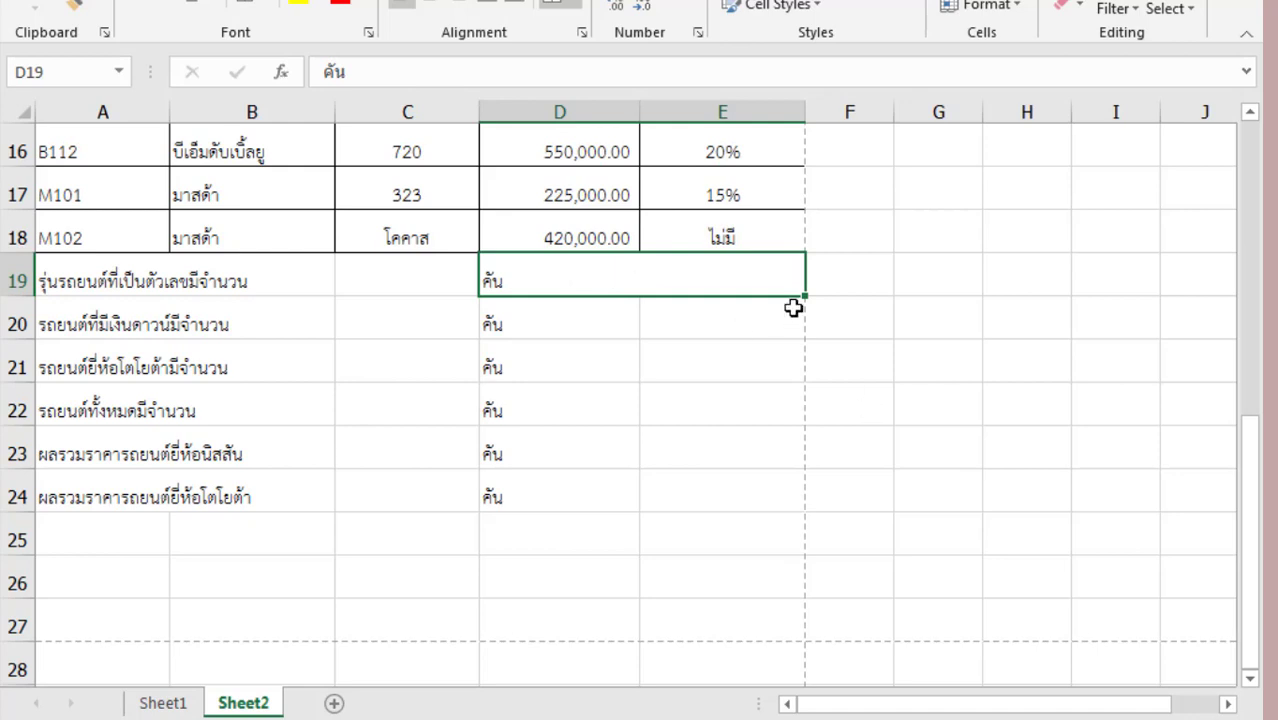
pyautogui.moveTo(804, 299); pyautogui.dragTo(821, 528)
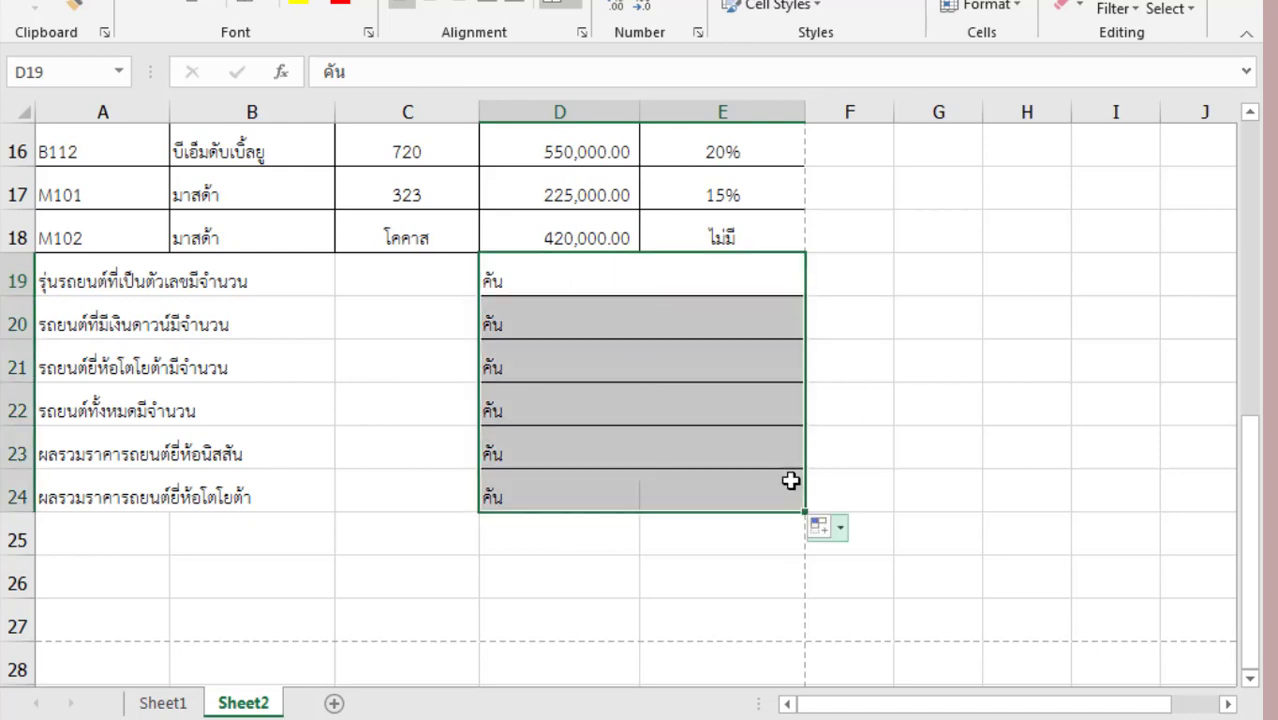
# - Widen column C and narrow columns D and E
pyautogui.click(739, 371)
pyautogui.moveTo(725, 502); pyautogui.dragTo(12, 268)
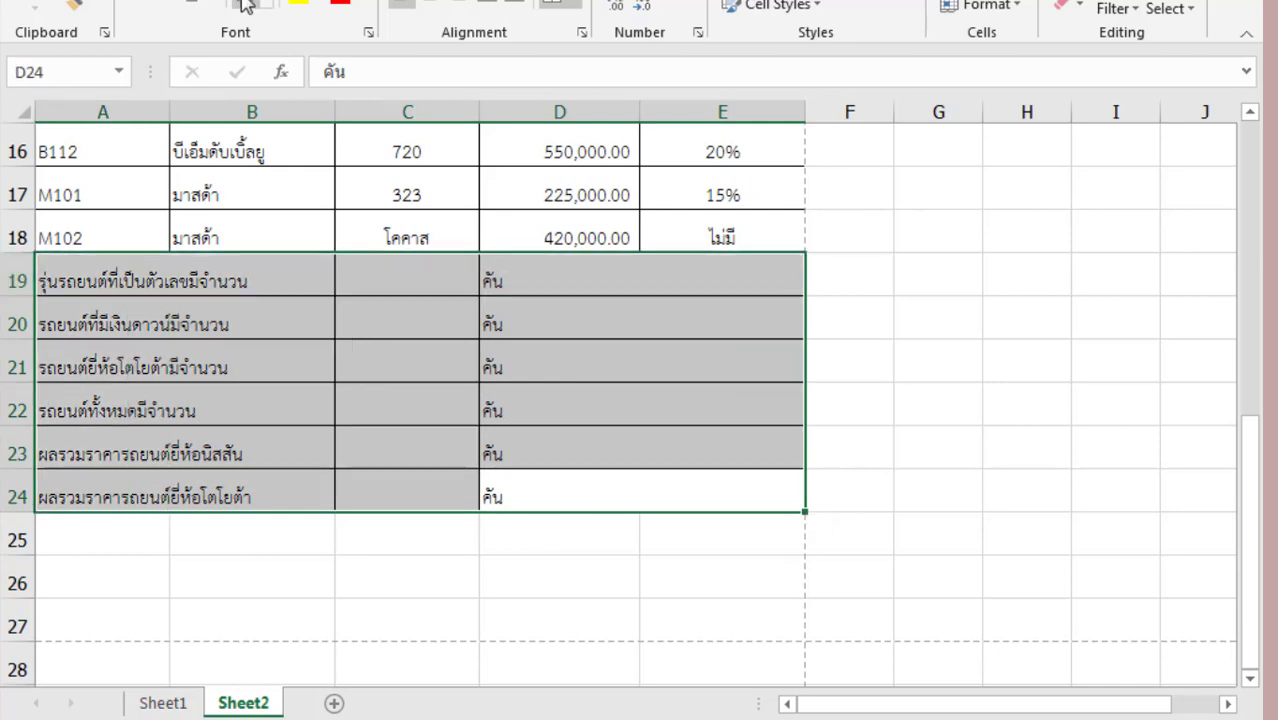
pyautogui.click(358, 345)
pyautogui.click(400, 278)
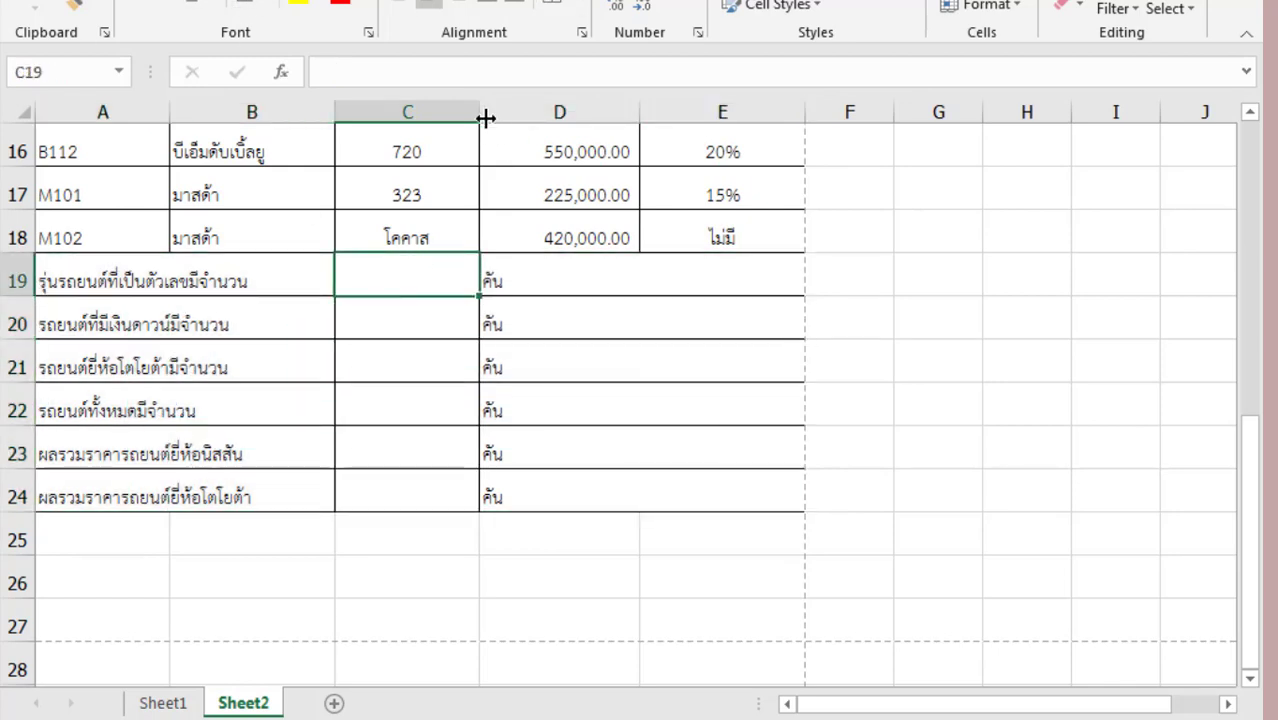
pyautogui.moveTo(480, 112); pyautogui.dragTo(526, 112)
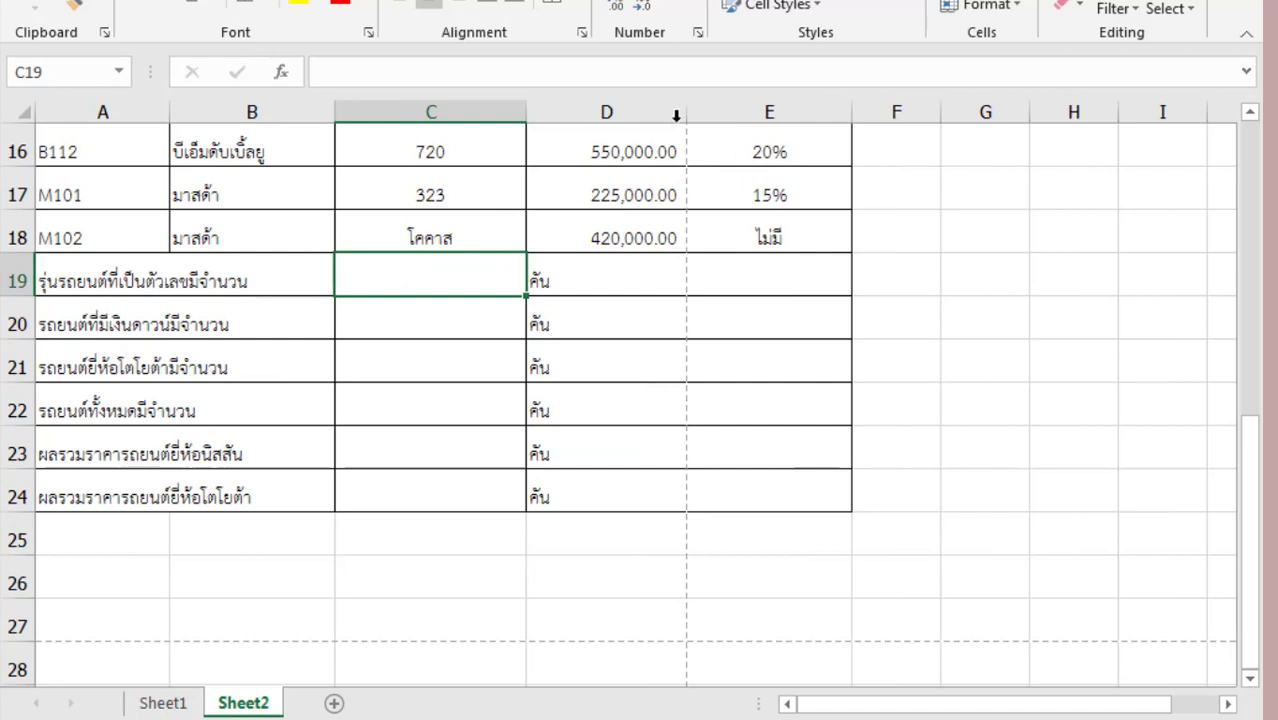
pyautogui.moveTo(686, 112); pyautogui.dragTo(659, 112)
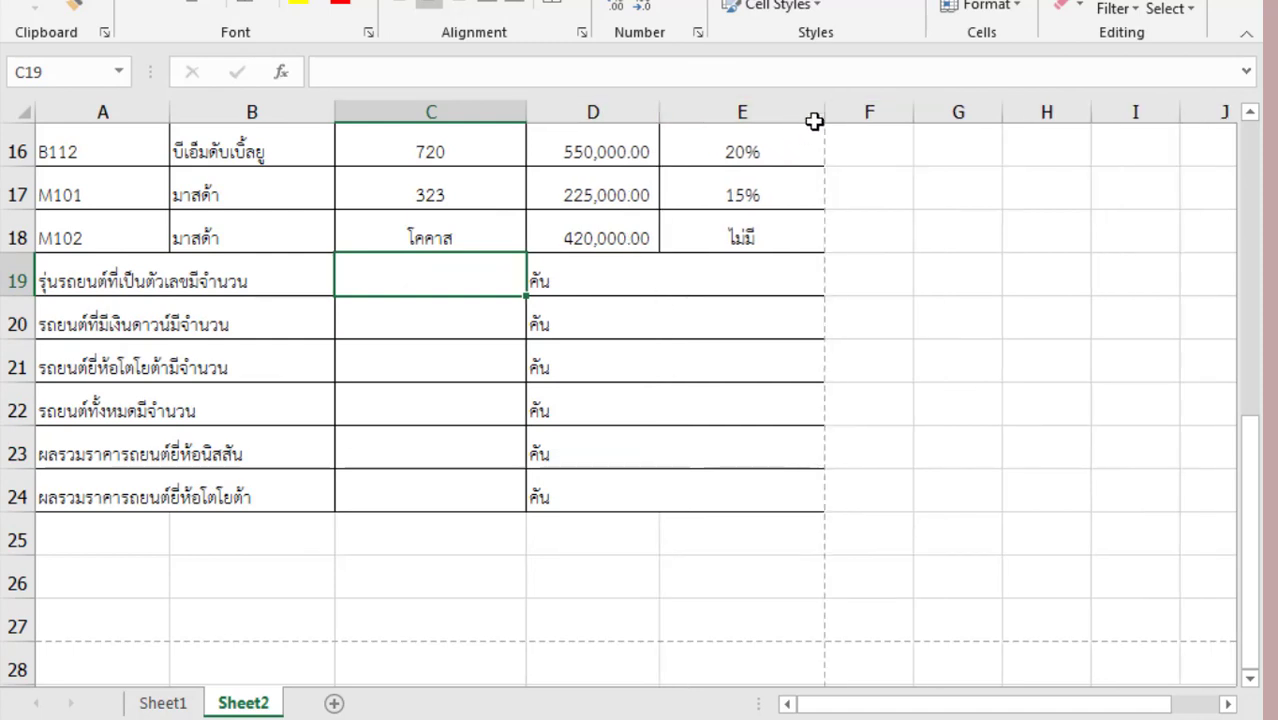
pyautogui.moveTo(821, 112); pyautogui.dragTo(804, 112)
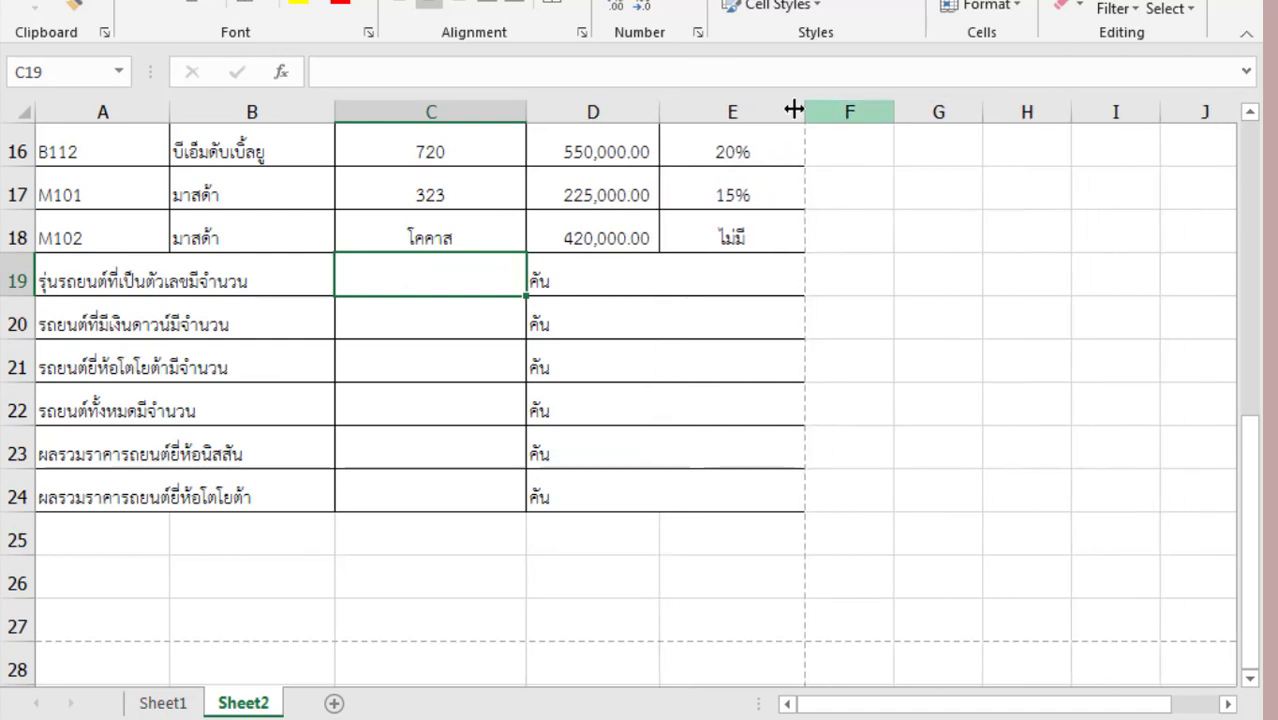
# - Centre the คัน unit labels across D19:E24
pyautogui.click(879, 243)
pyautogui.click(561, 282)
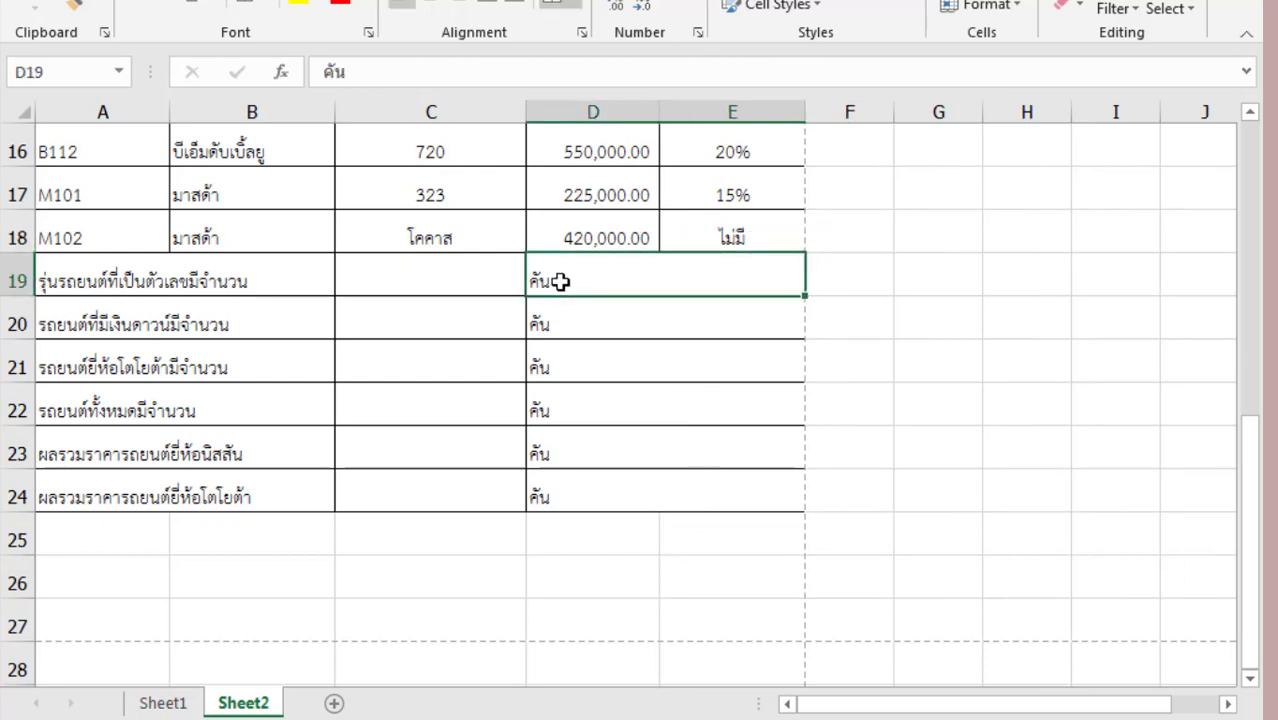
pyautogui.moveTo(561, 282); pyautogui.dragTo(600, 492)
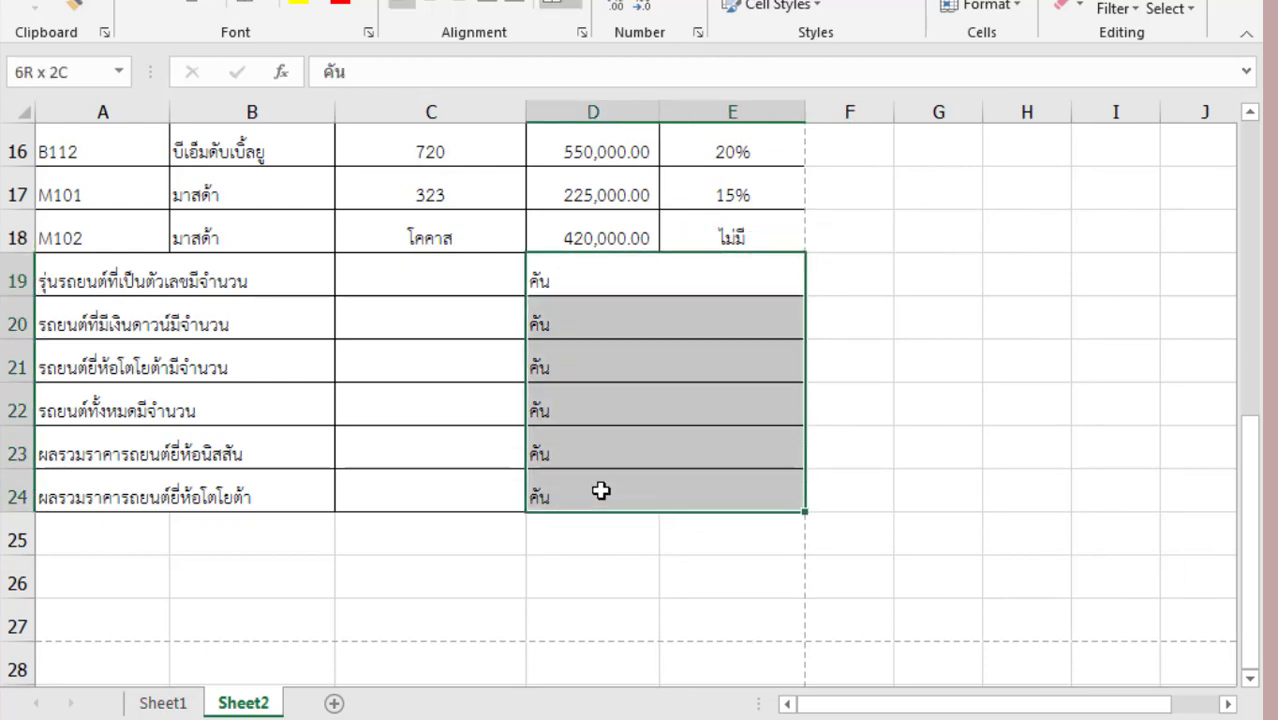
pyautogui.click(440, 8)
pyautogui.click(708, 409)
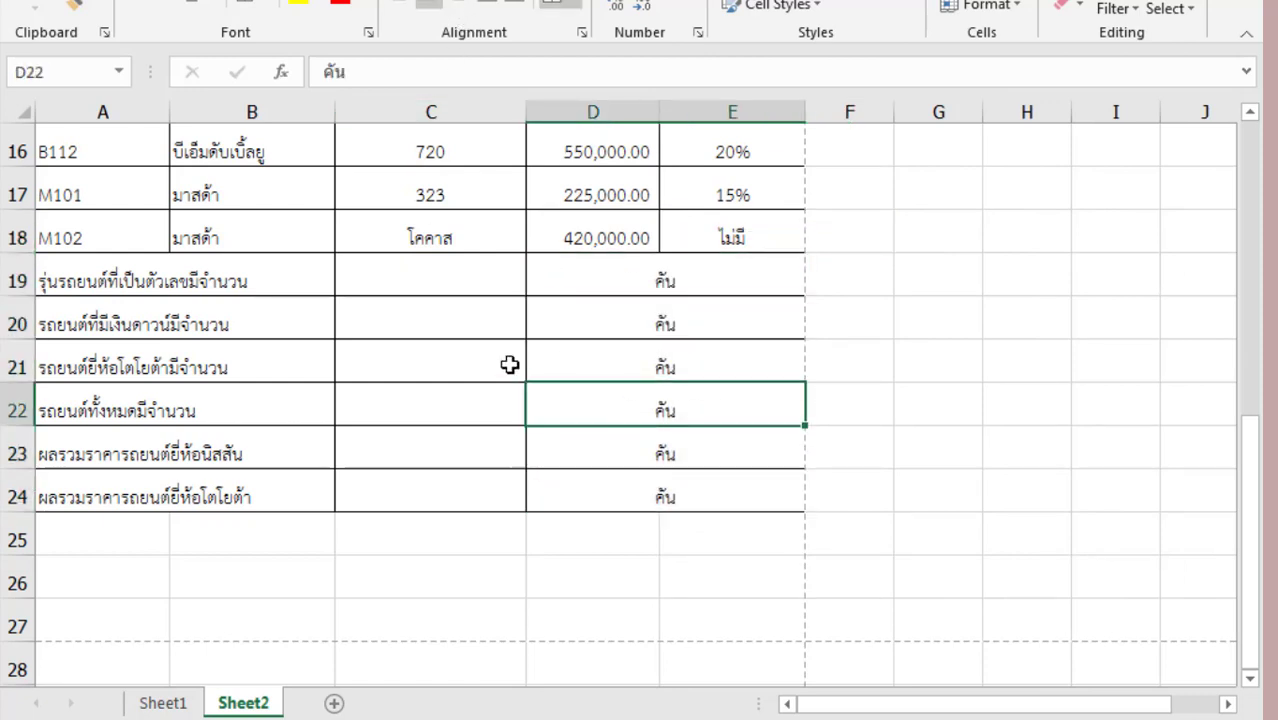
pyautogui.click(462, 282)
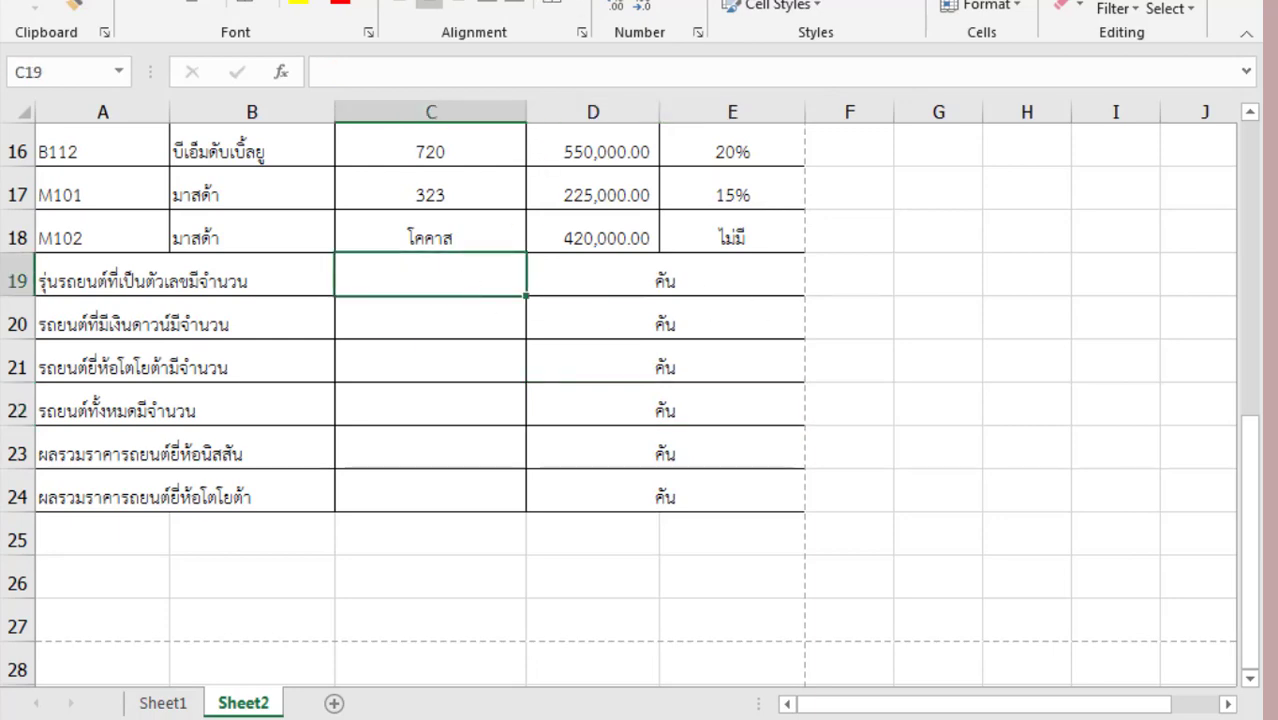
pyautogui.moveTo(1258, 510)
pyautogui.mouseDown()
pyautogui.moveTo(1258, 271)
pyautogui.moveTo(1258, 342)
pyautogui.mouseUp()
# - Narrow column B, widen column C, and select C19 for the first count result
pyautogui.moveTo(1258, 342); pyautogui.dragTo(989, 225)
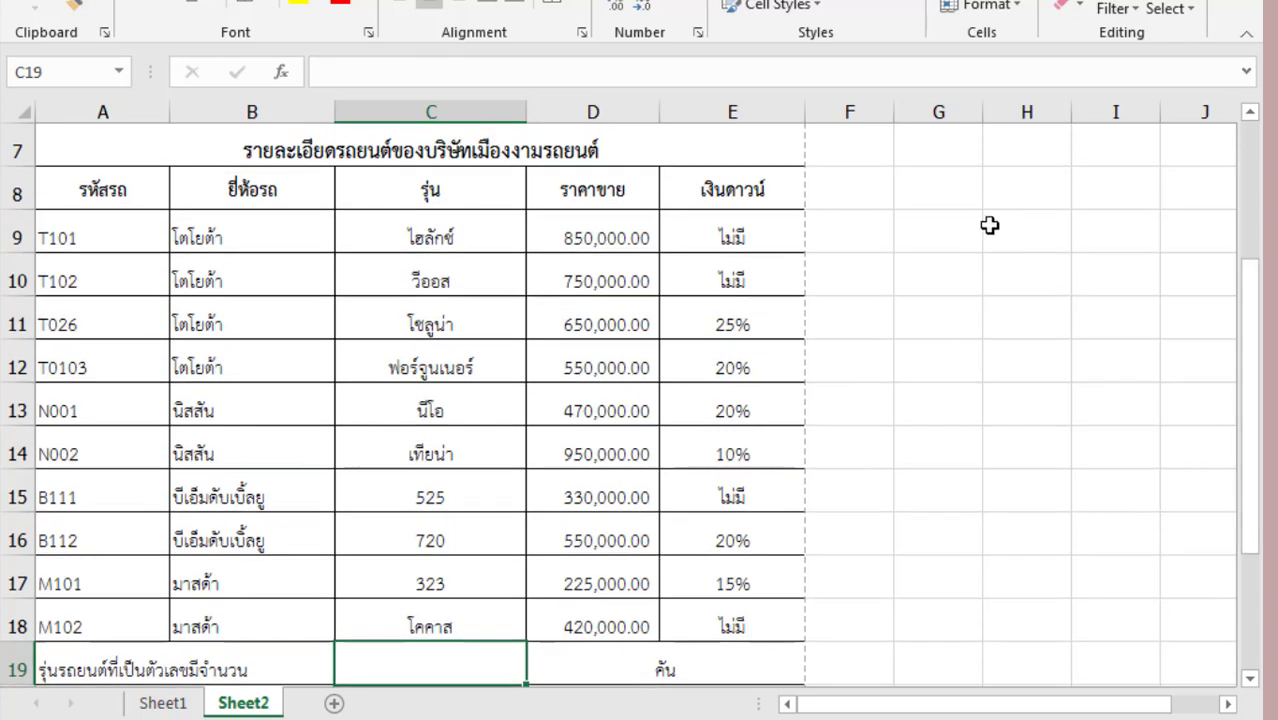
pyautogui.moveTo(335, 112); pyautogui.dragTo(298, 112)
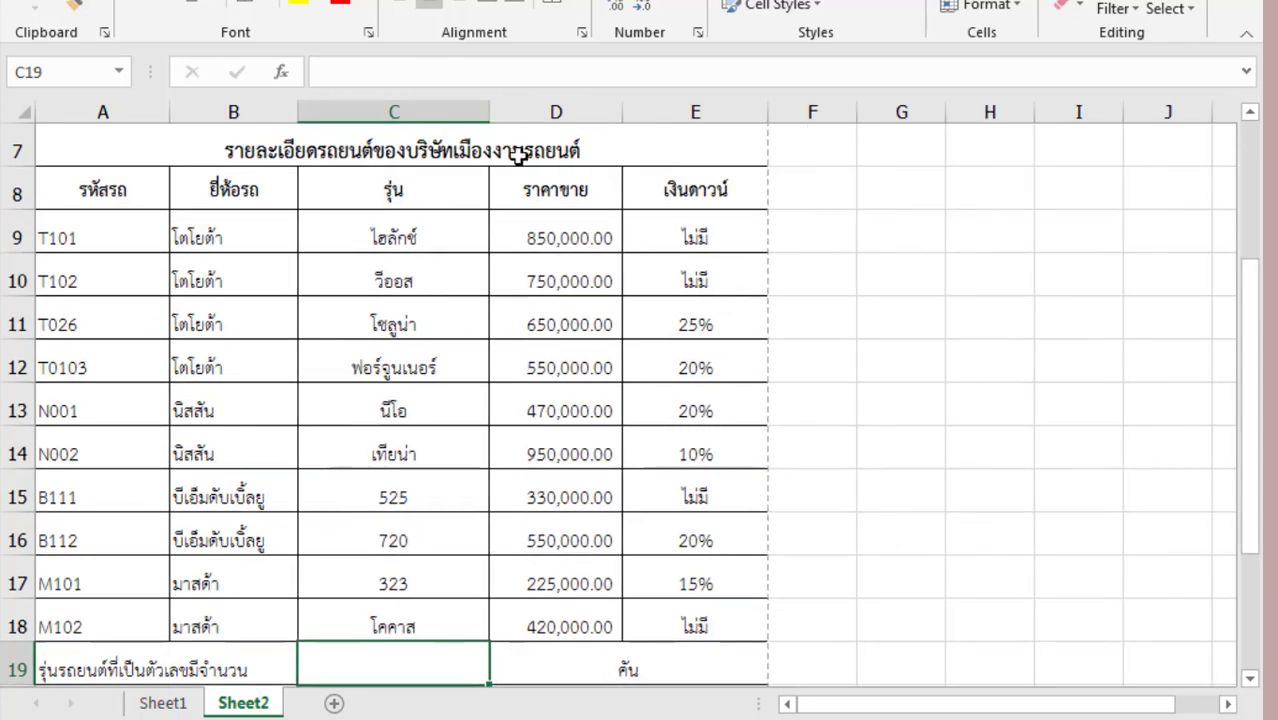
pyautogui.moveTo(489, 112); pyautogui.dragTo(526, 112)
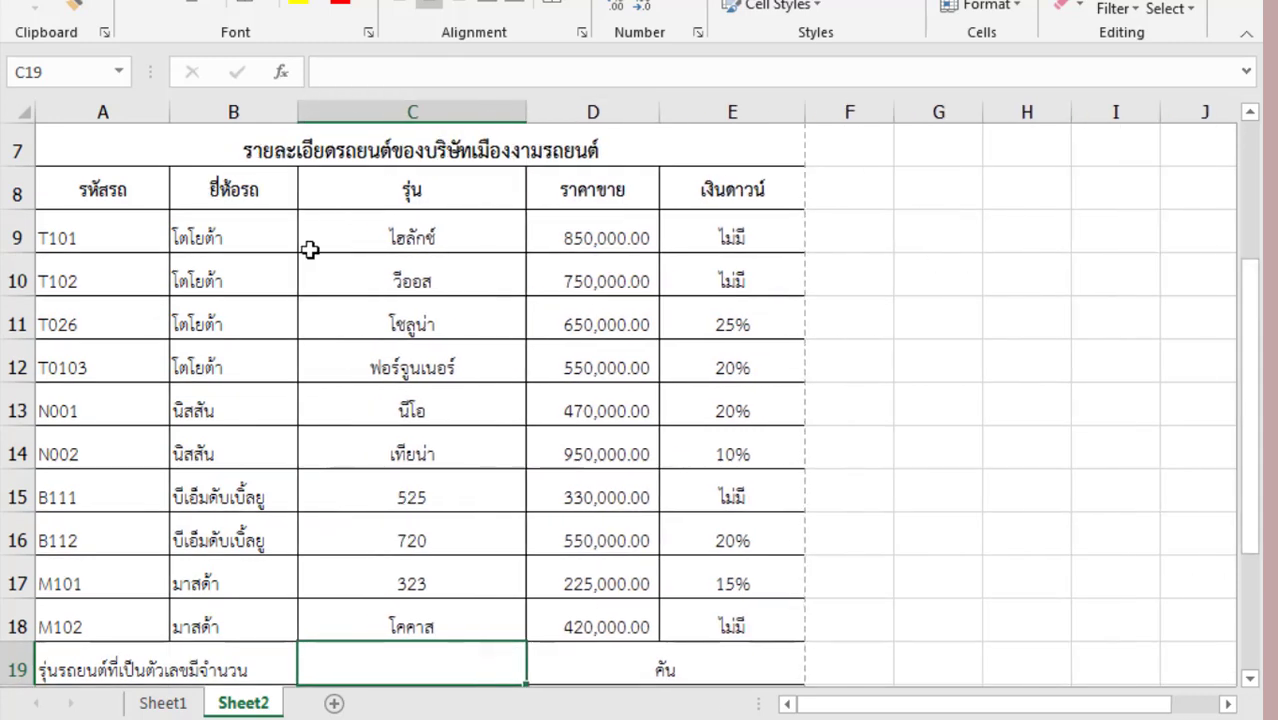
pyautogui.click(731, 495)
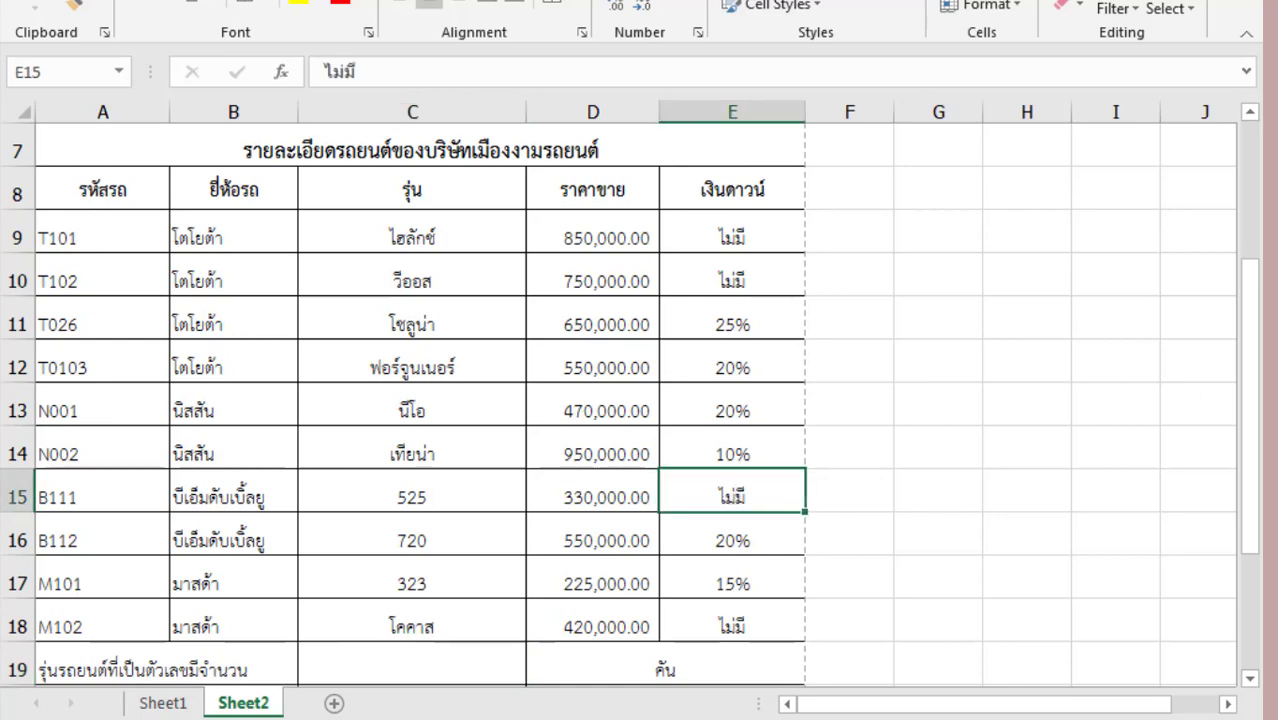
pyautogui.moveTo(1252, 340)
pyautogui.mouseDown()
pyautogui.moveTo(1255, 213)
pyautogui.moveTo(1261, 262)
pyautogui.mouseUp()
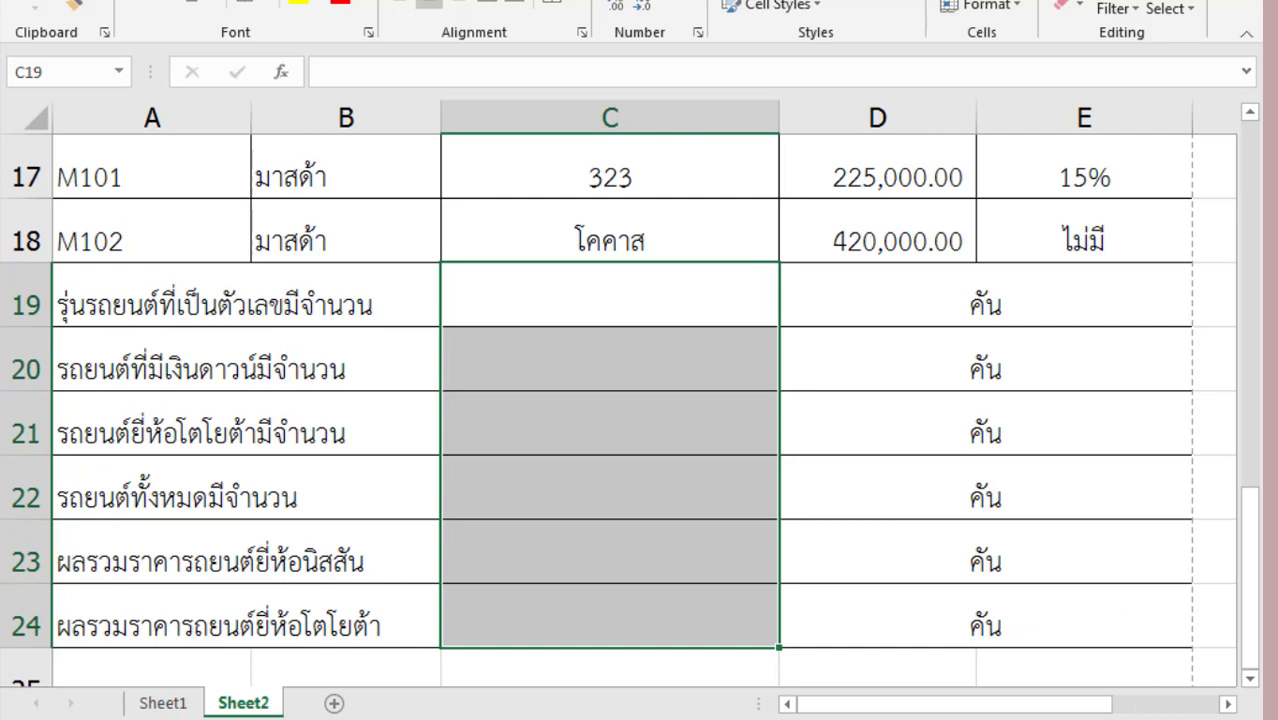
pyautogui.click(330, 310)
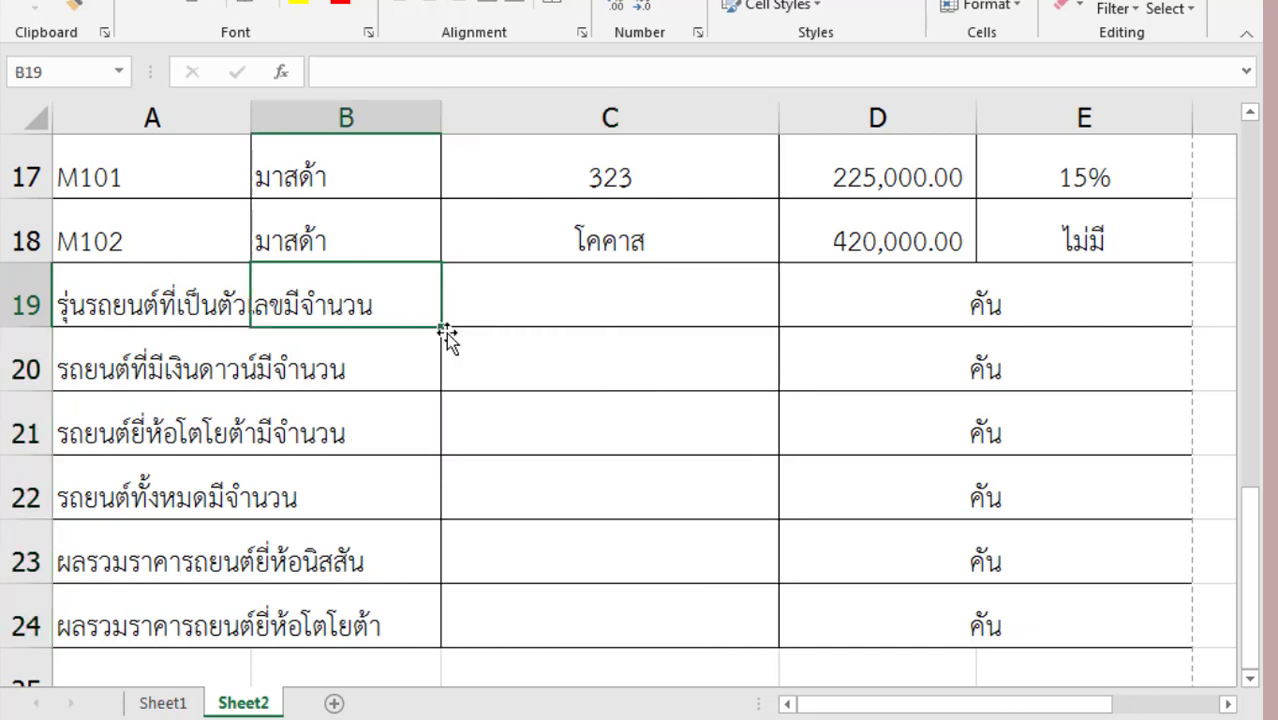
pyautogui.click(506, 323)
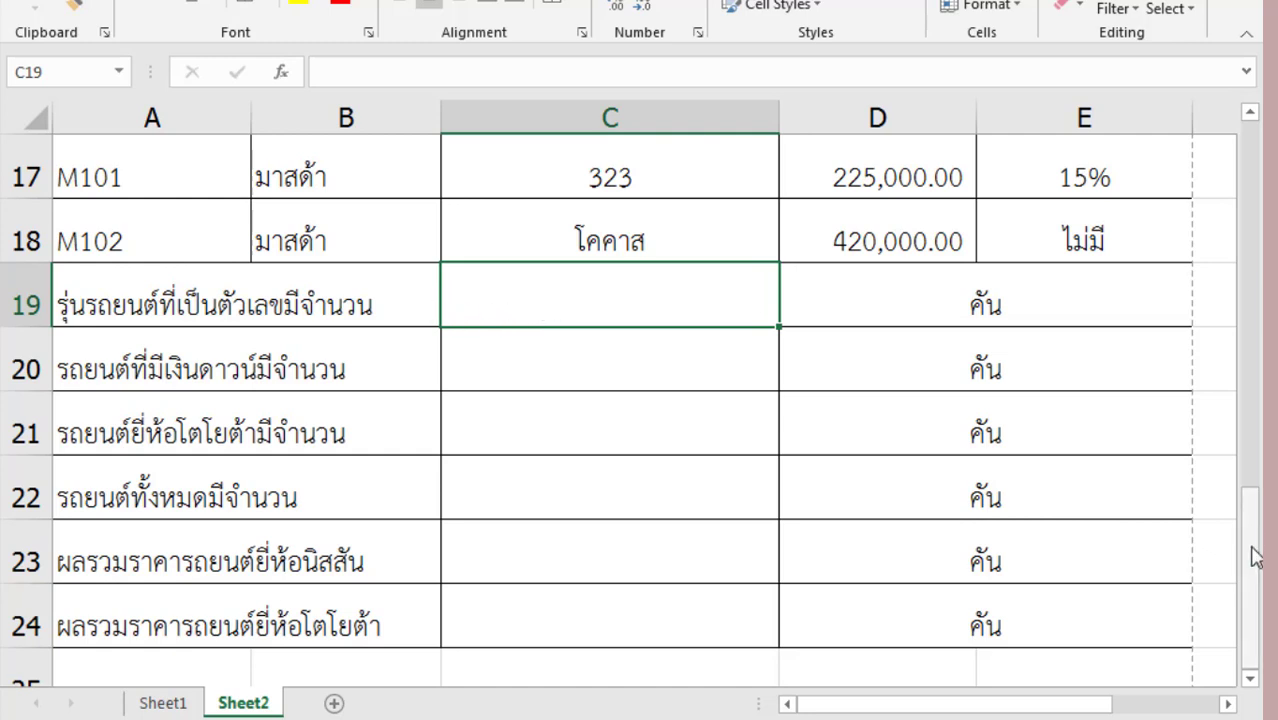
pyautogui.moveTo(1250, 550); pyautogui.dragTo(1260, 476)
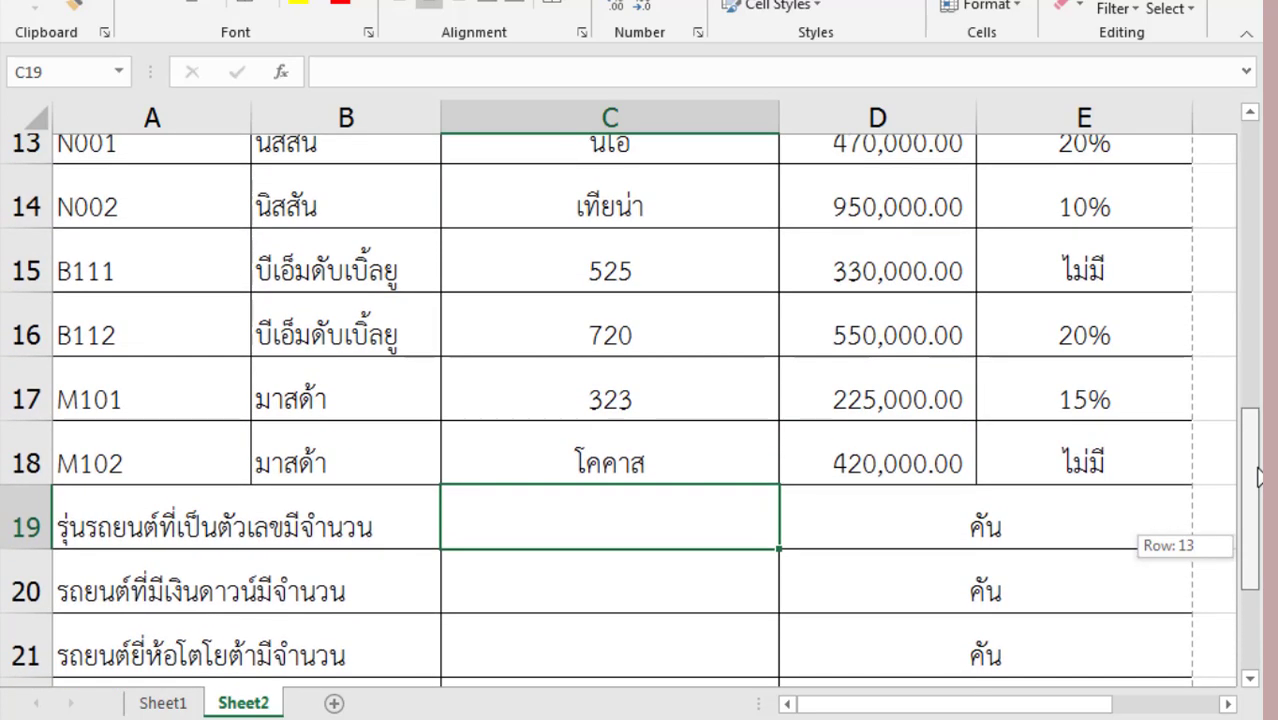
pyautogui.moveTo(1260, 476); pyautogui.dragTo(1258, 484)
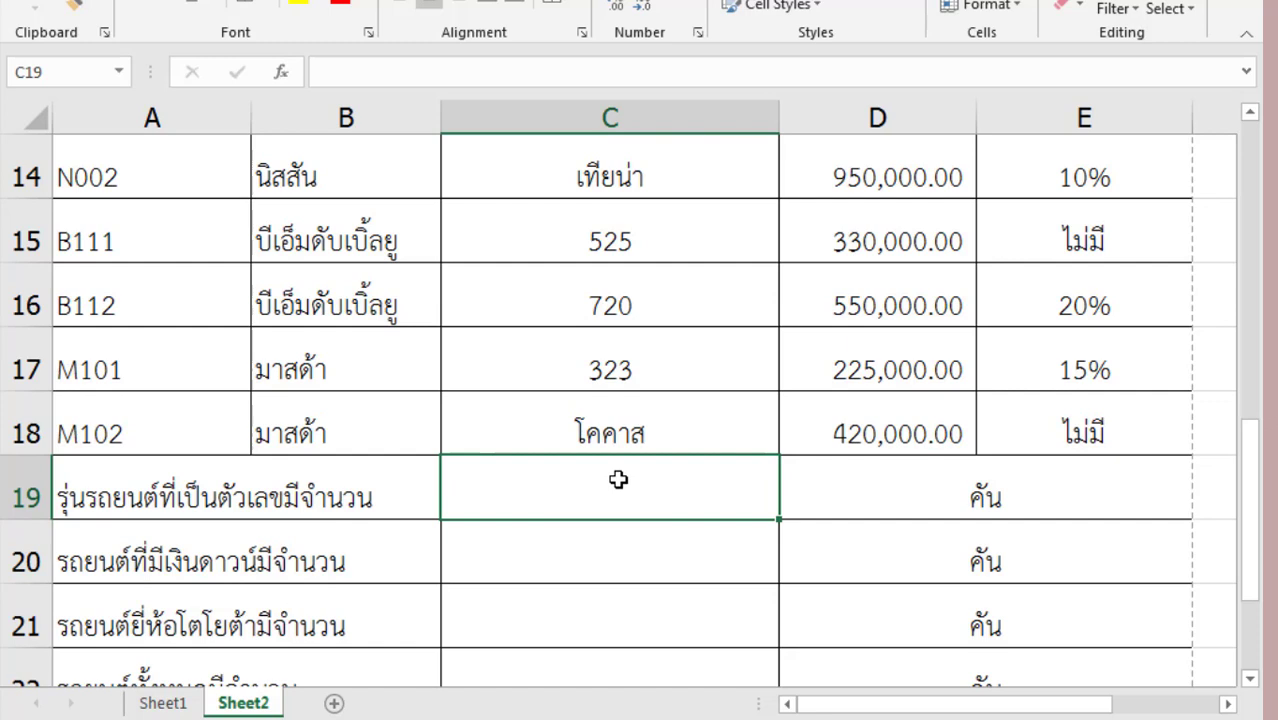
# - Enter =COUNT(C9:C18) in C19 and confirm it returns 3
pyautogui.write('ช')
pyautogui.write('=c')
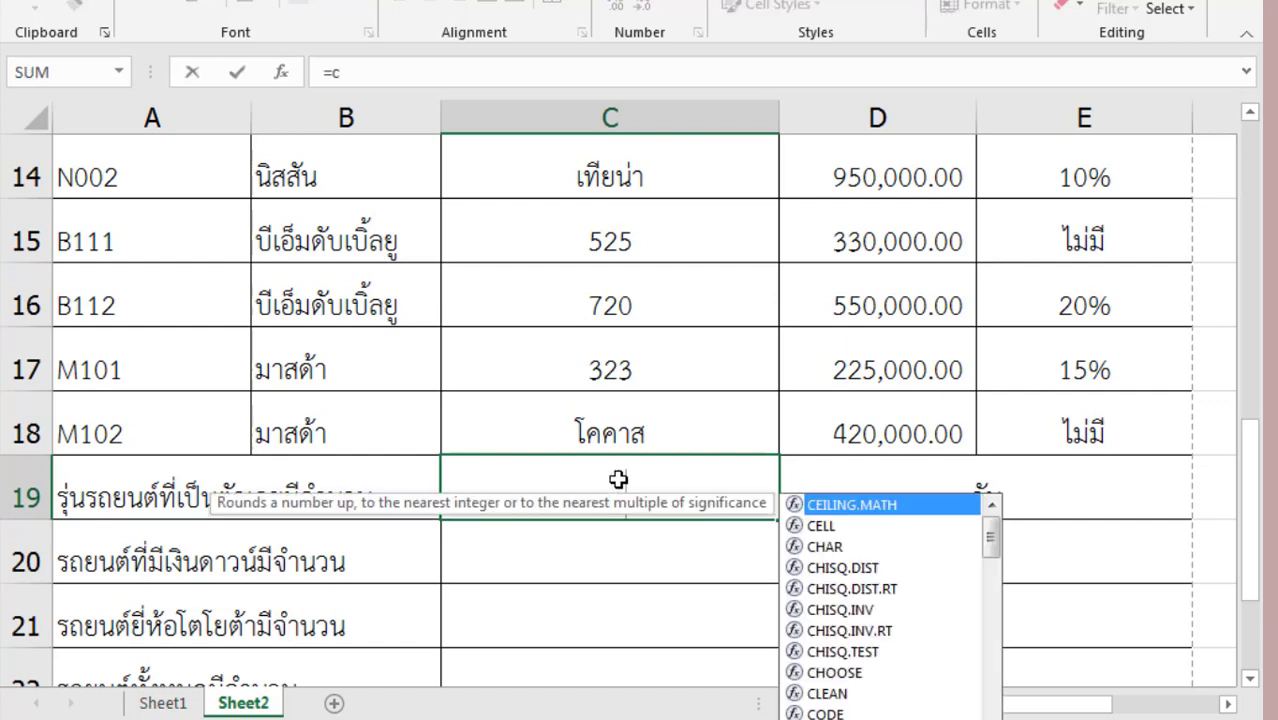
pyautogui.write('ount')
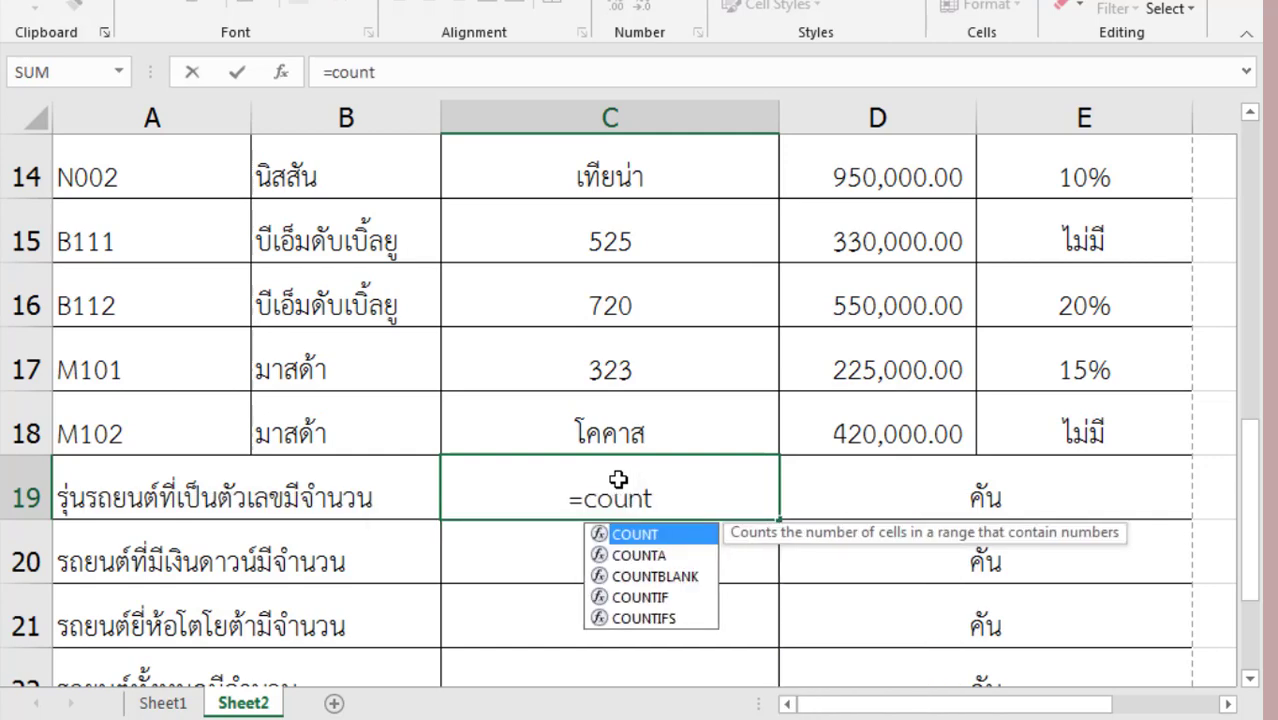
pyautogui.write('(')
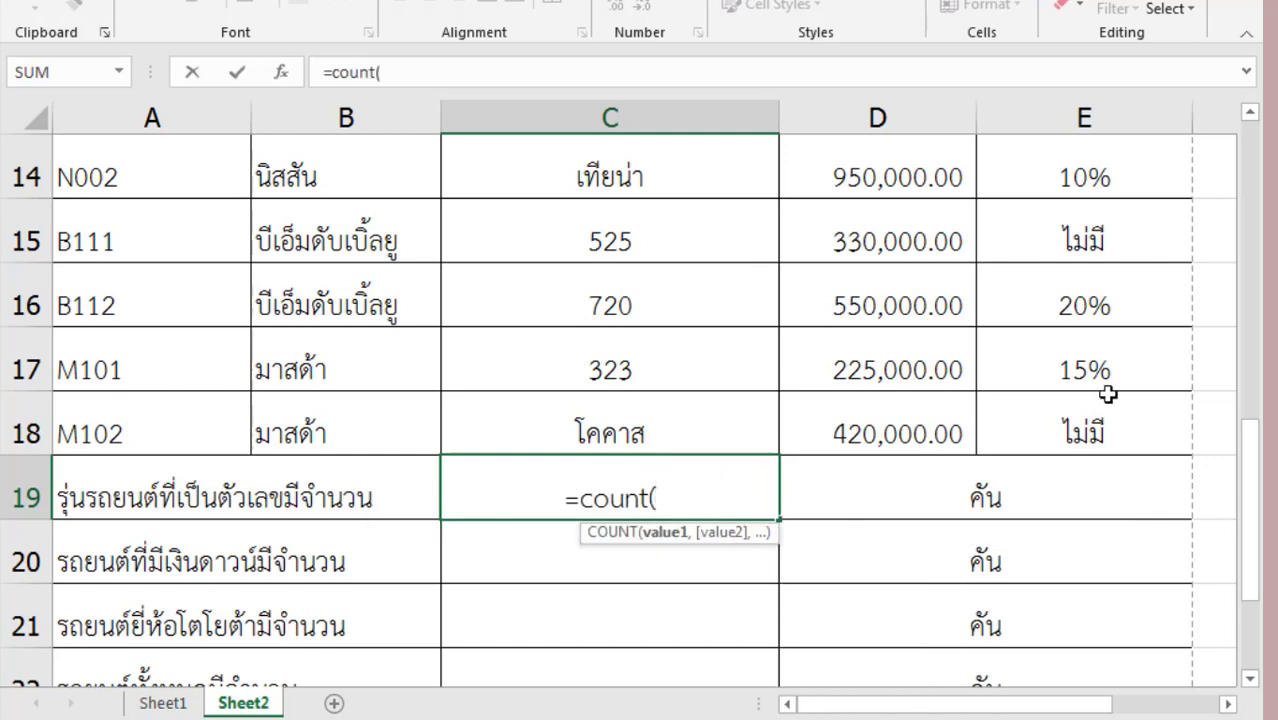
pyautogui.moveTo(1250, 485)
pyautogui.mouseDown()
pyautogui.moveTo(1262, 275)
pyautogui.moveTo(1260, 287)
pyautogui.mouseUp()
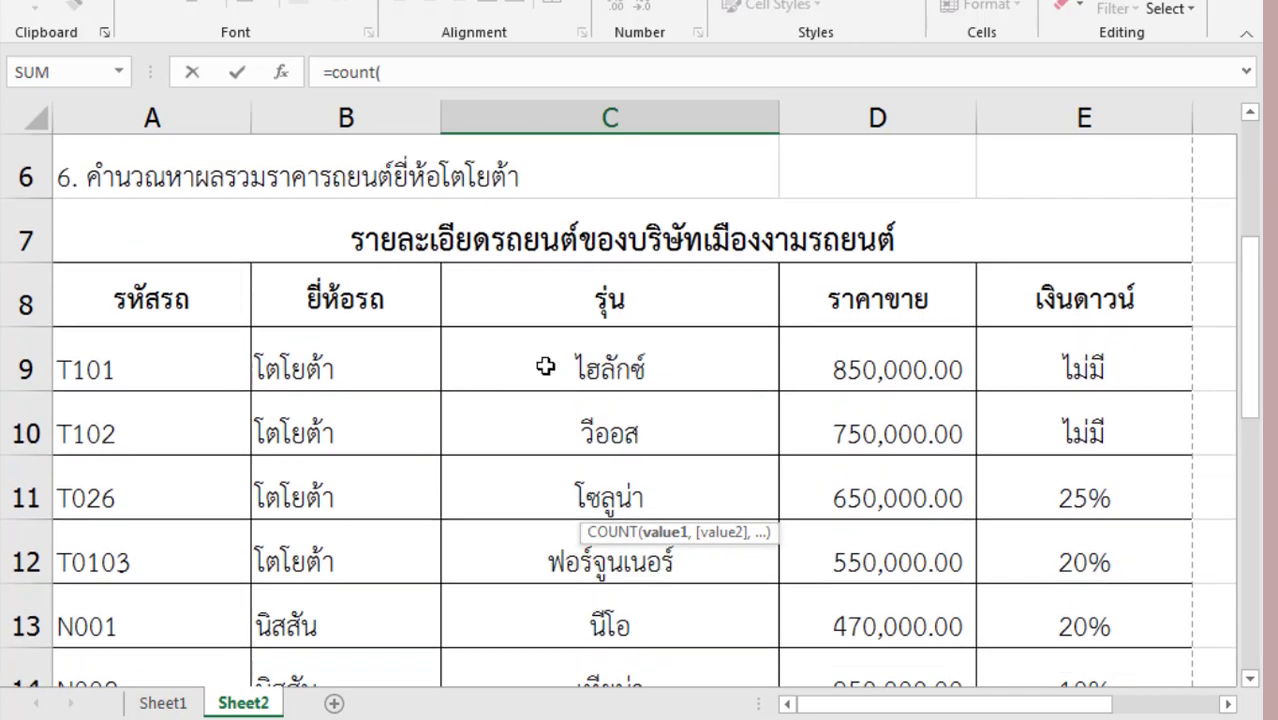
pyautogui.moveTo(548, 368)
pyautogui.mouseDown()
pyautogui.moveTo(557, 688)
pyautogui.moveTo(557, 437)
pyautogui.mouseUp()
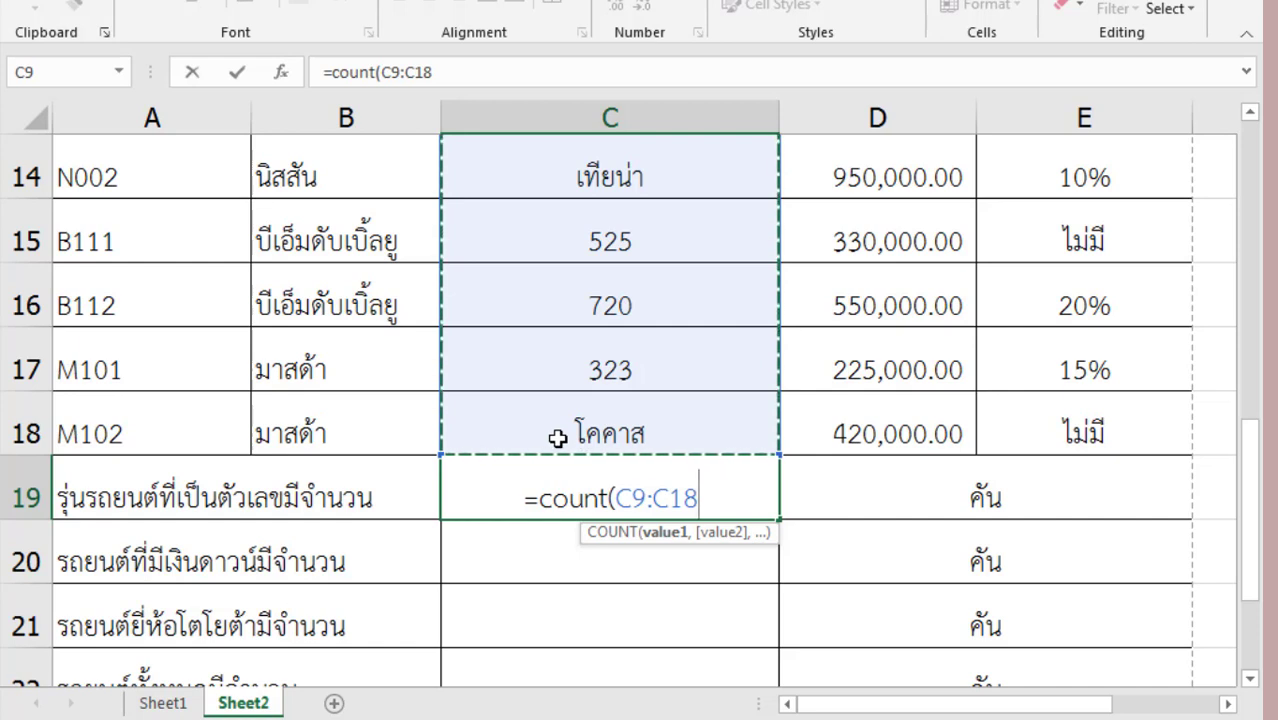
pyautogui.press('Return')
pyautogui.click(626, 498)
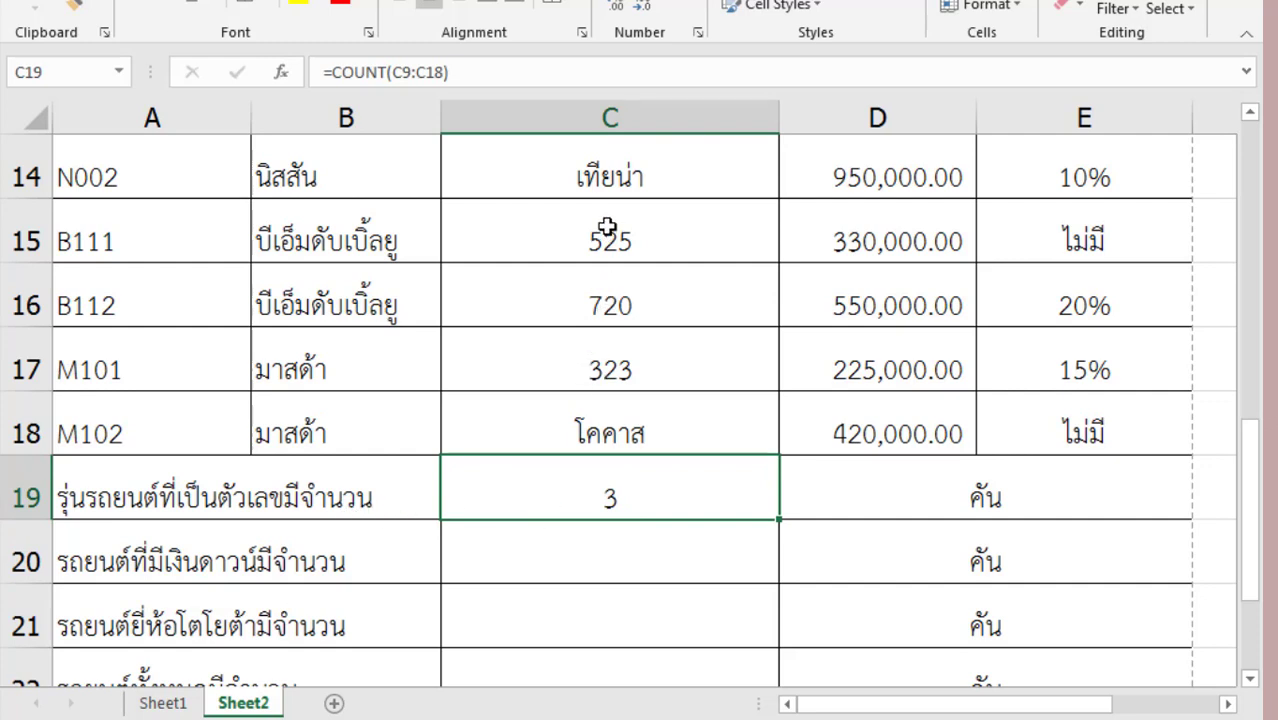
pyautogui.doubleClick(586, 495)
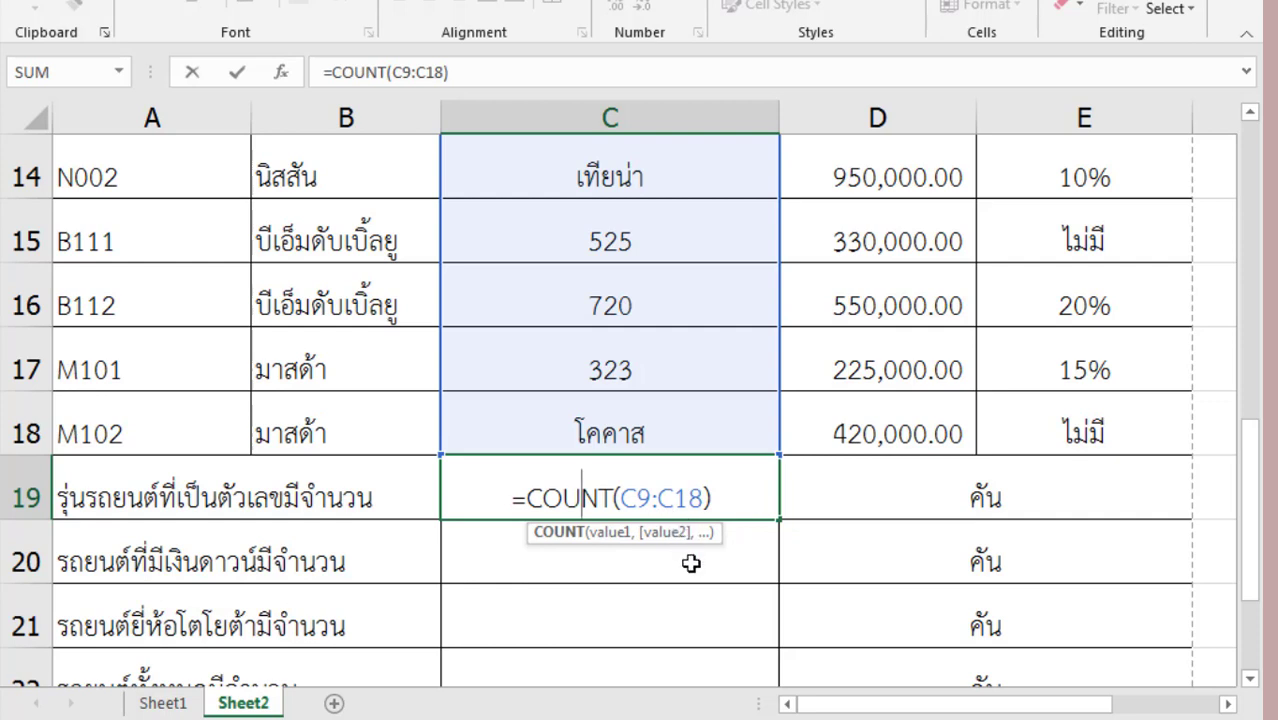
pyautogui.press('Return')
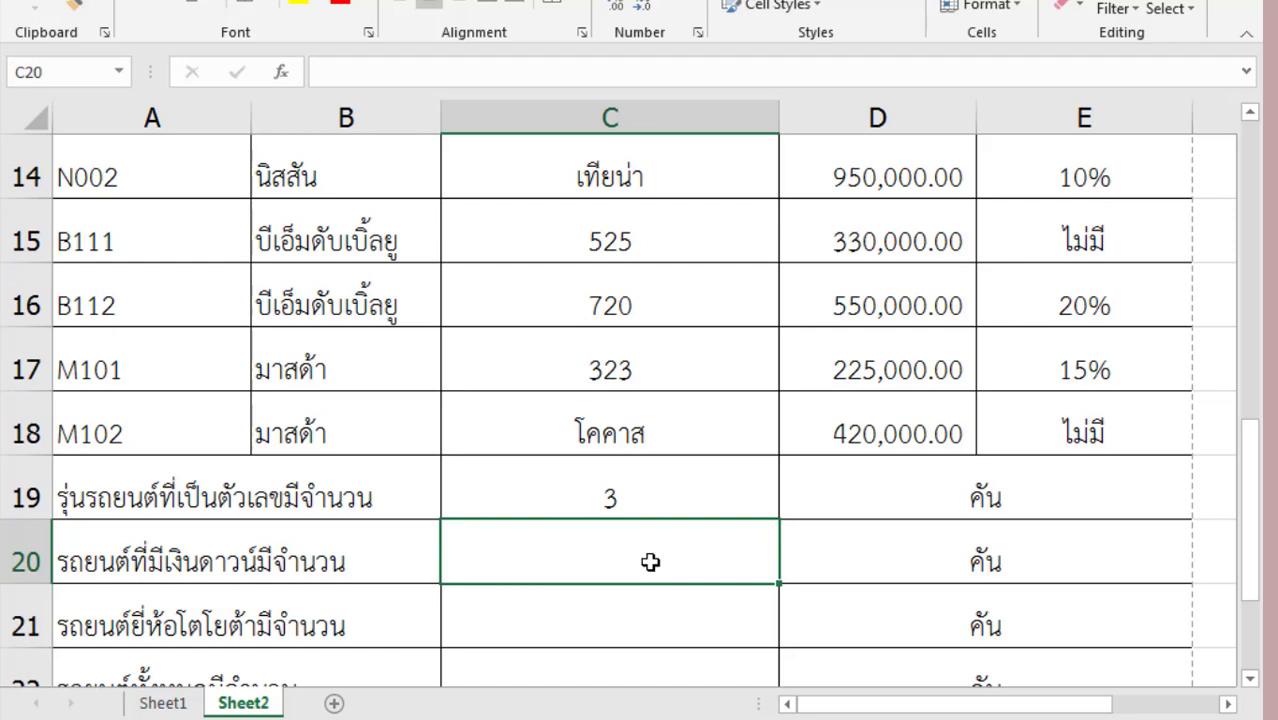
# - Enter a COUNT formula in C20 giving the 6 cars with a down payment
pyautogui.write('=co')
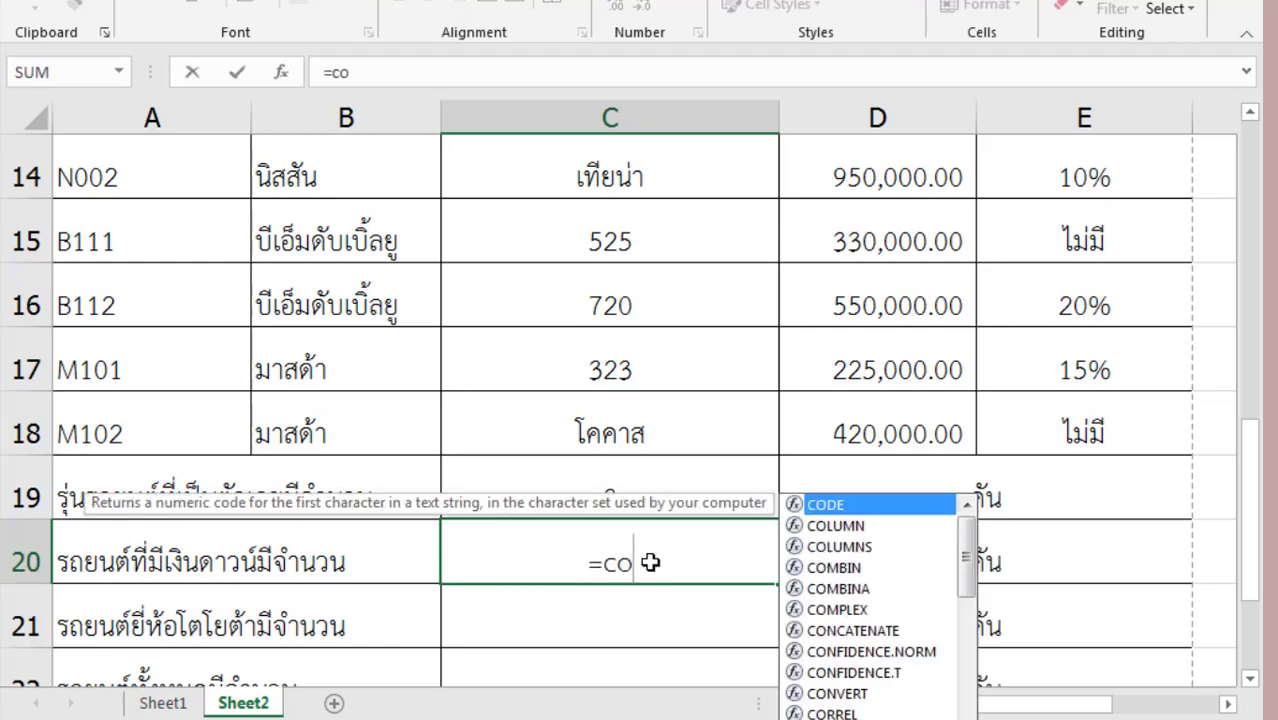
pyautogui.write('unt(')
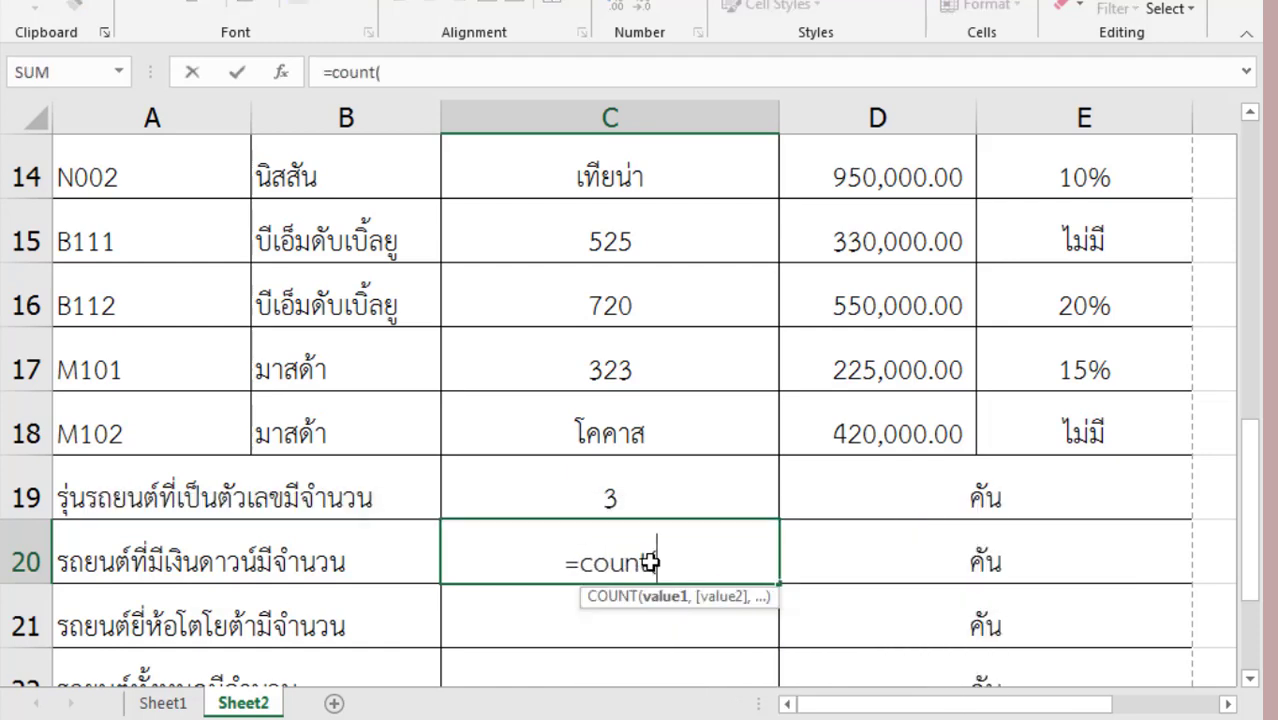
pyautogui.moveTo(1249, 482); pyautogui.dragTo(1261, 333)
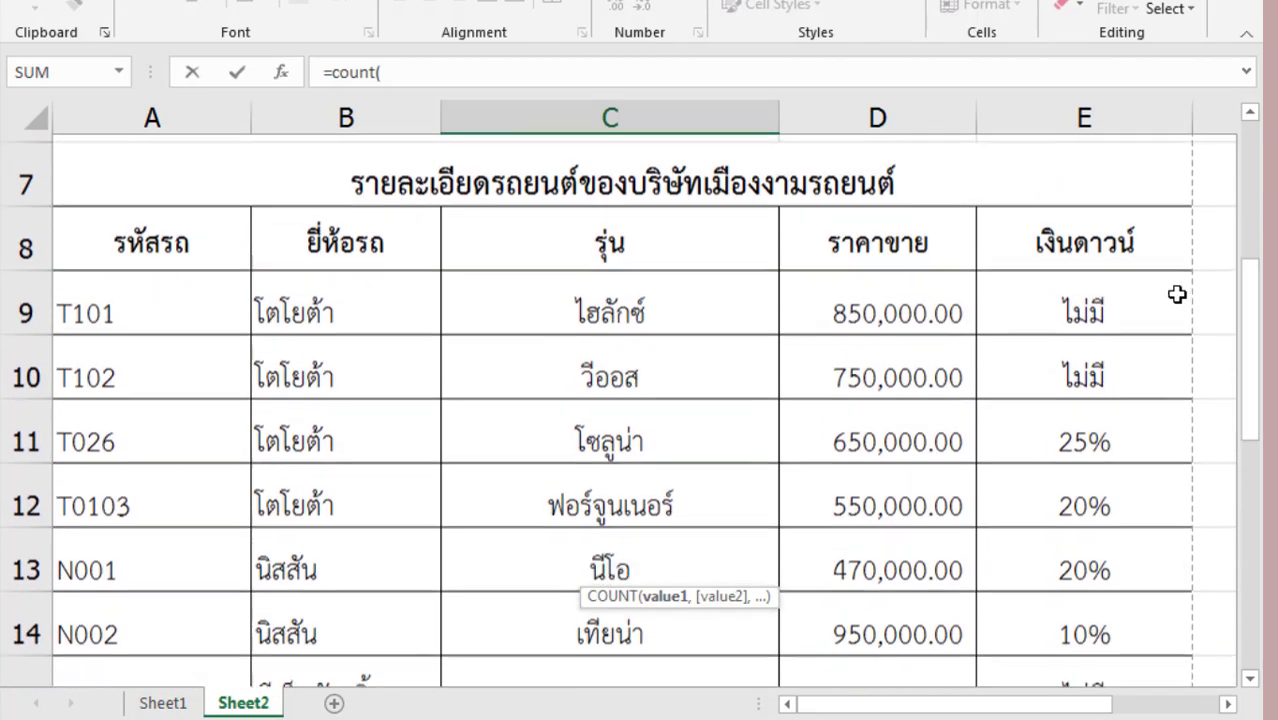
pyautogui.moveTo(1093, 290)
pyautogui.mouseDown()
pyautogui.moveTo(1092, 521)
pyautogui.moveTo(1096, 292)
pyautogui.mouseUp()
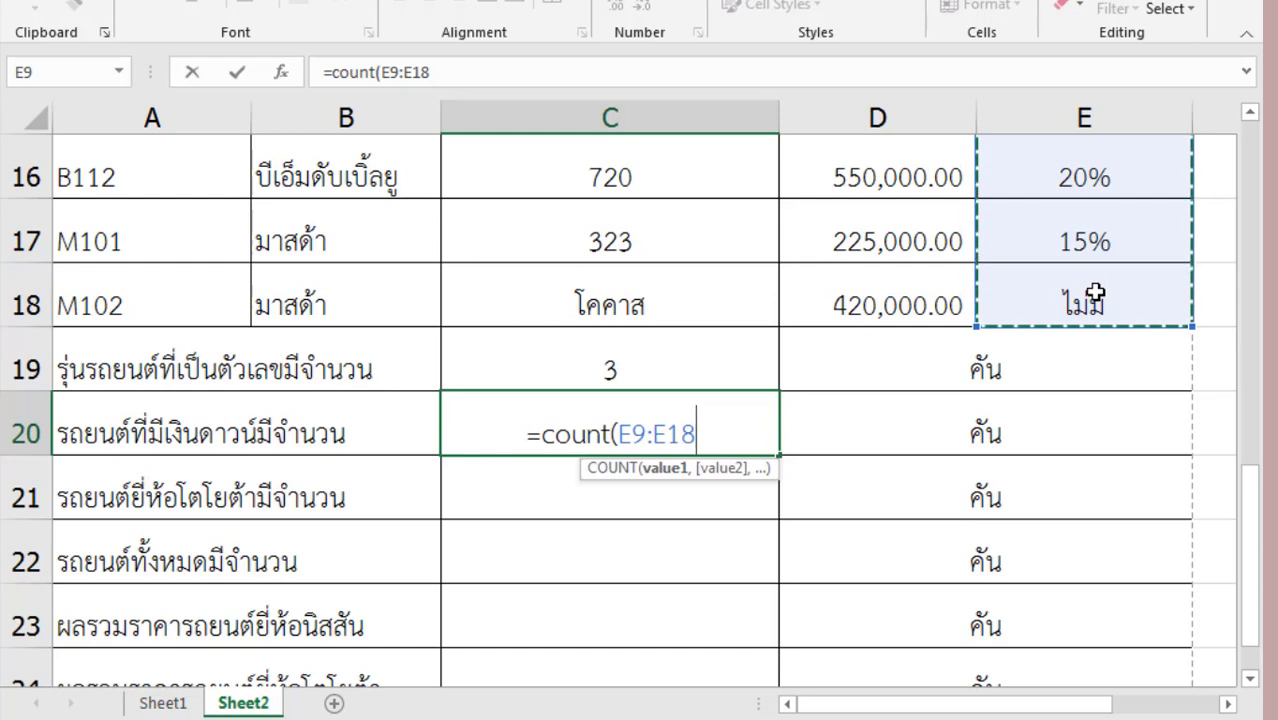
pyautogui.press('Return')
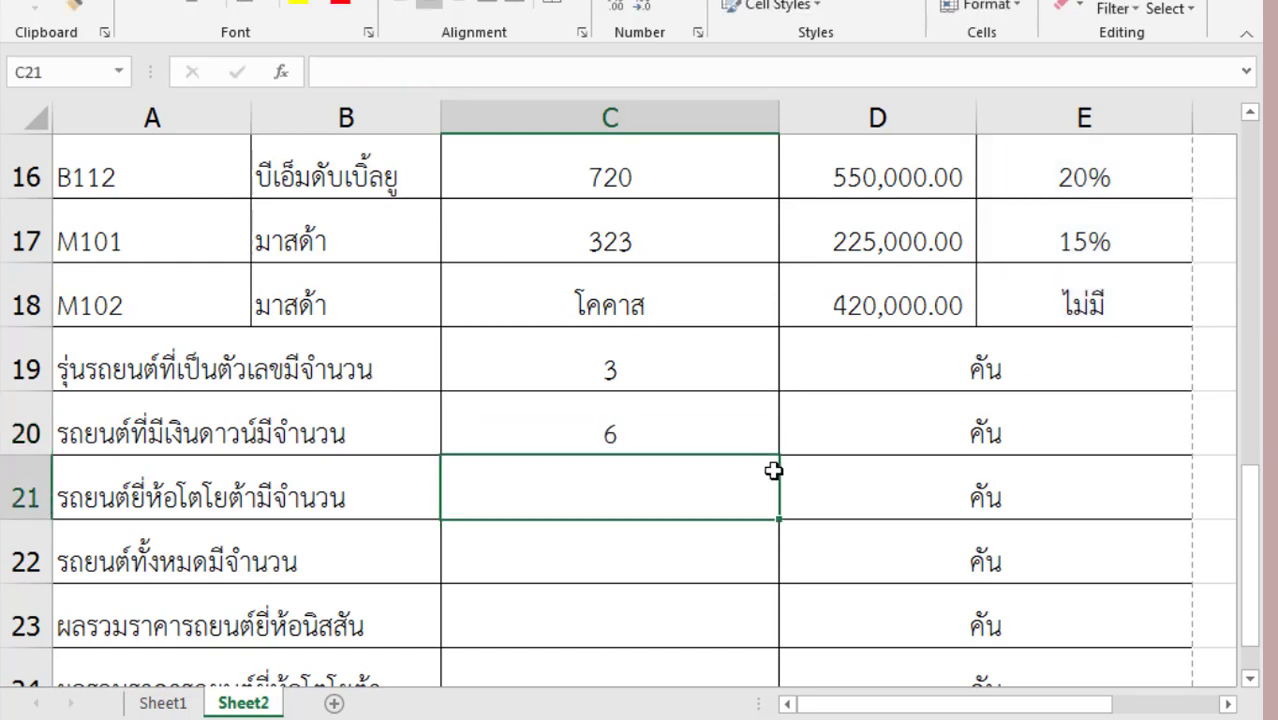
pyautogui.click(573, 440)
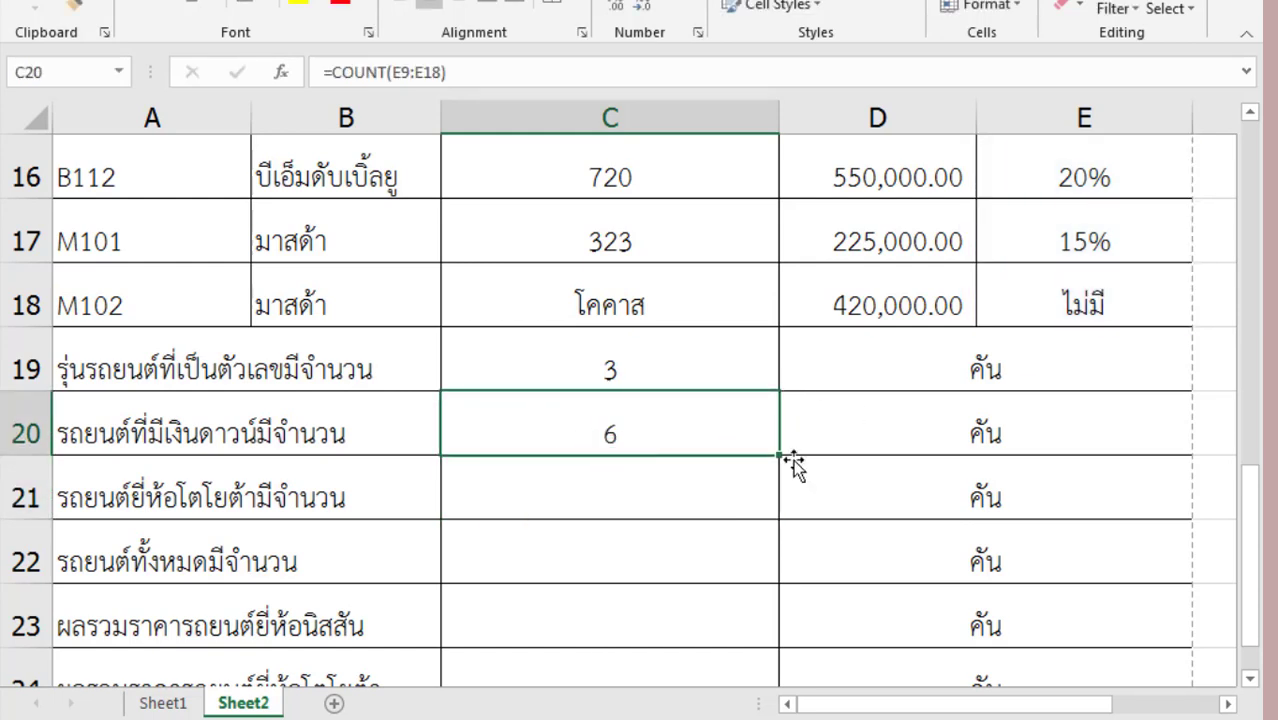
pyautogui.moveTo(1252, 600)
pyautogui.mouseDown()
pyautogui.moveTo(1258, 503)
pyautogui.moveTo(1257, 600)
pyautogui.mouseUp()
pyautogui.doubleClick(660, 431)
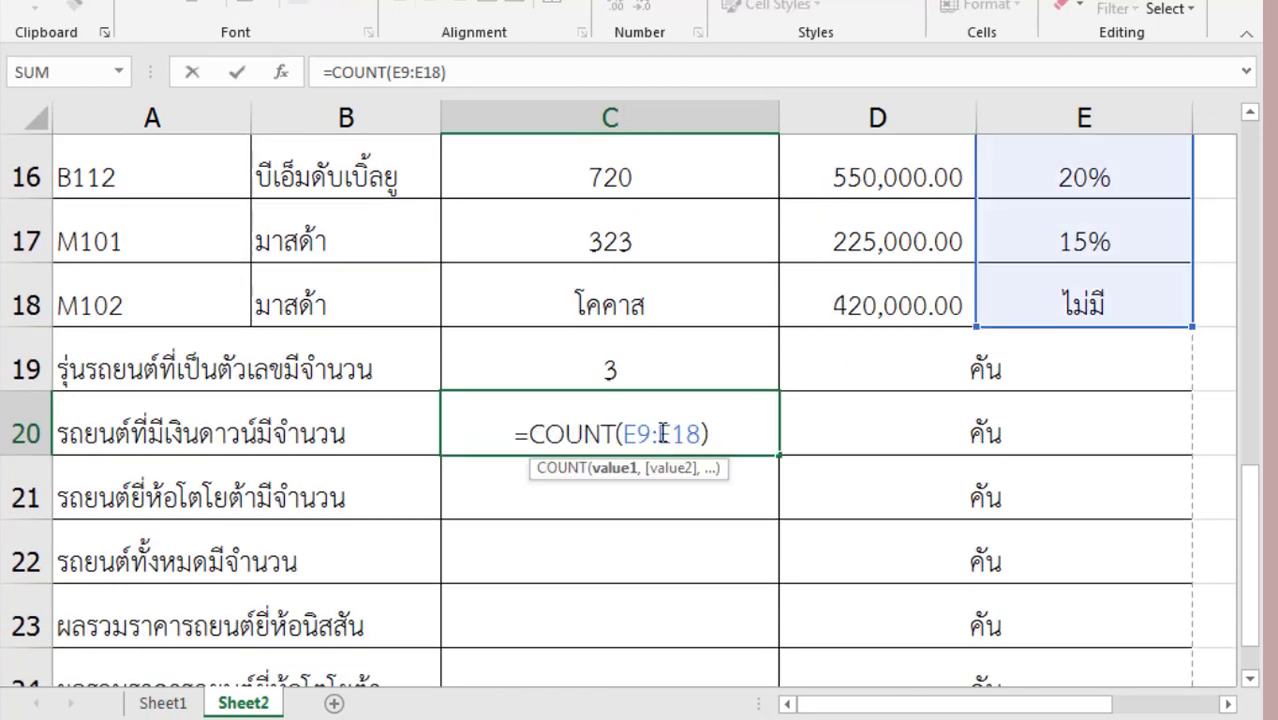
pyautogui.click(722, 436)
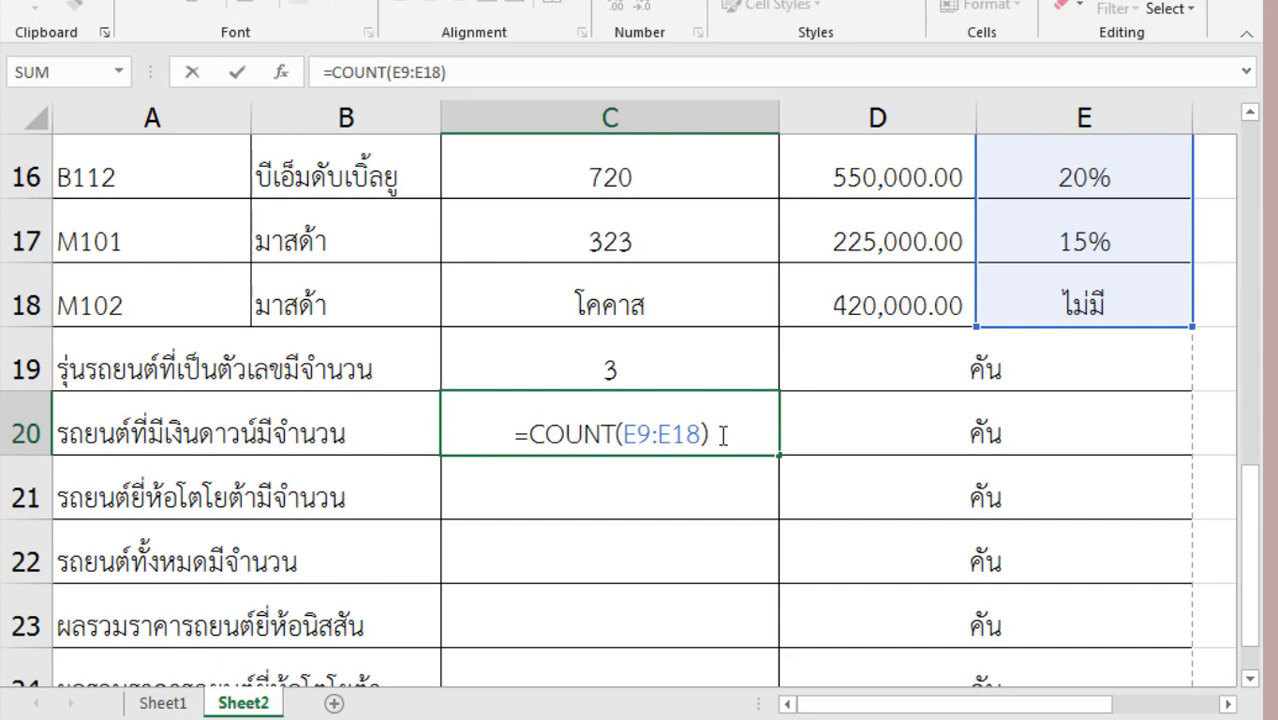
pyautogui.press('Return')
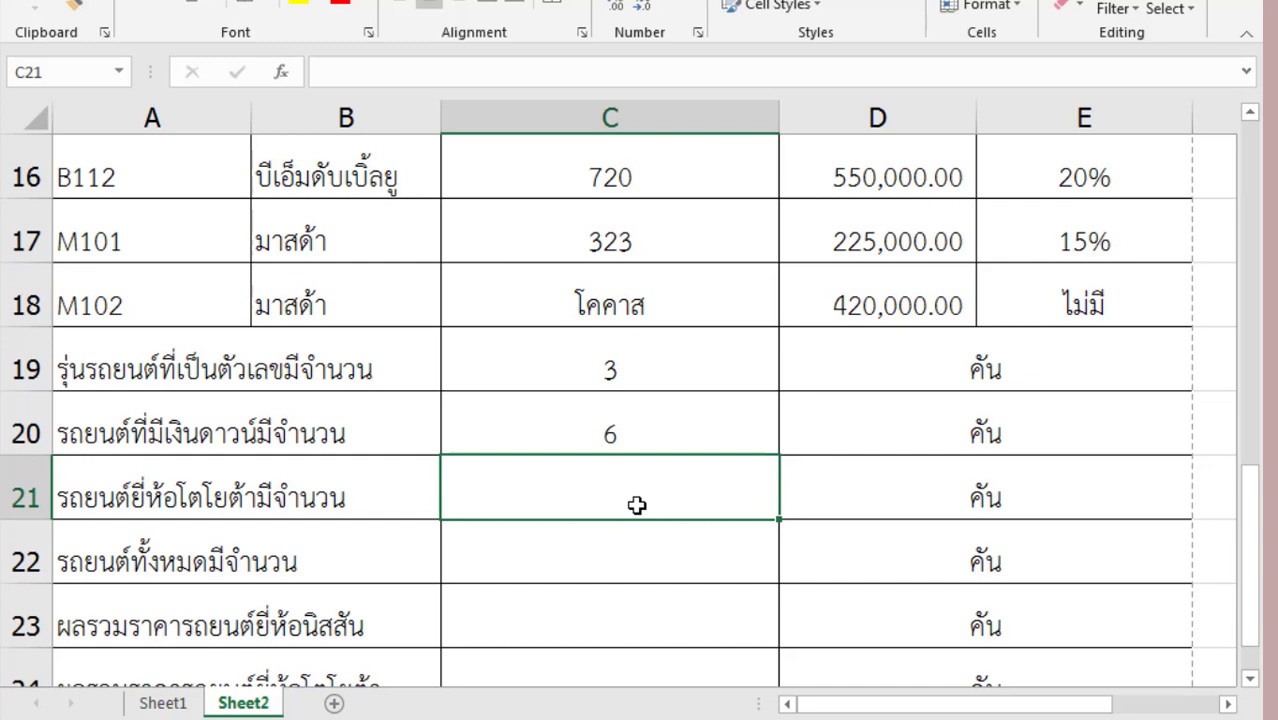
# - Start a =COUNTIF( formula in C21 for the Toyota count
pyautogui.write('c')
pyautogui.press('BackSpace')
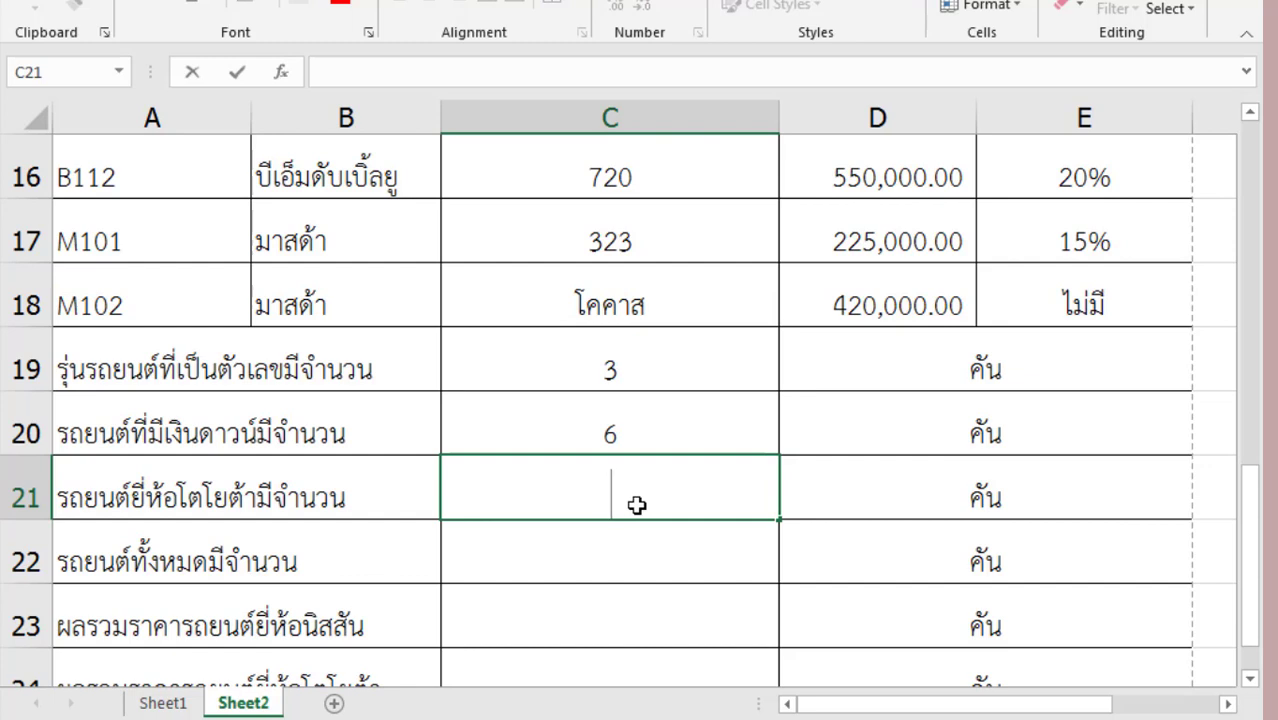
pyautogui.write('=count')
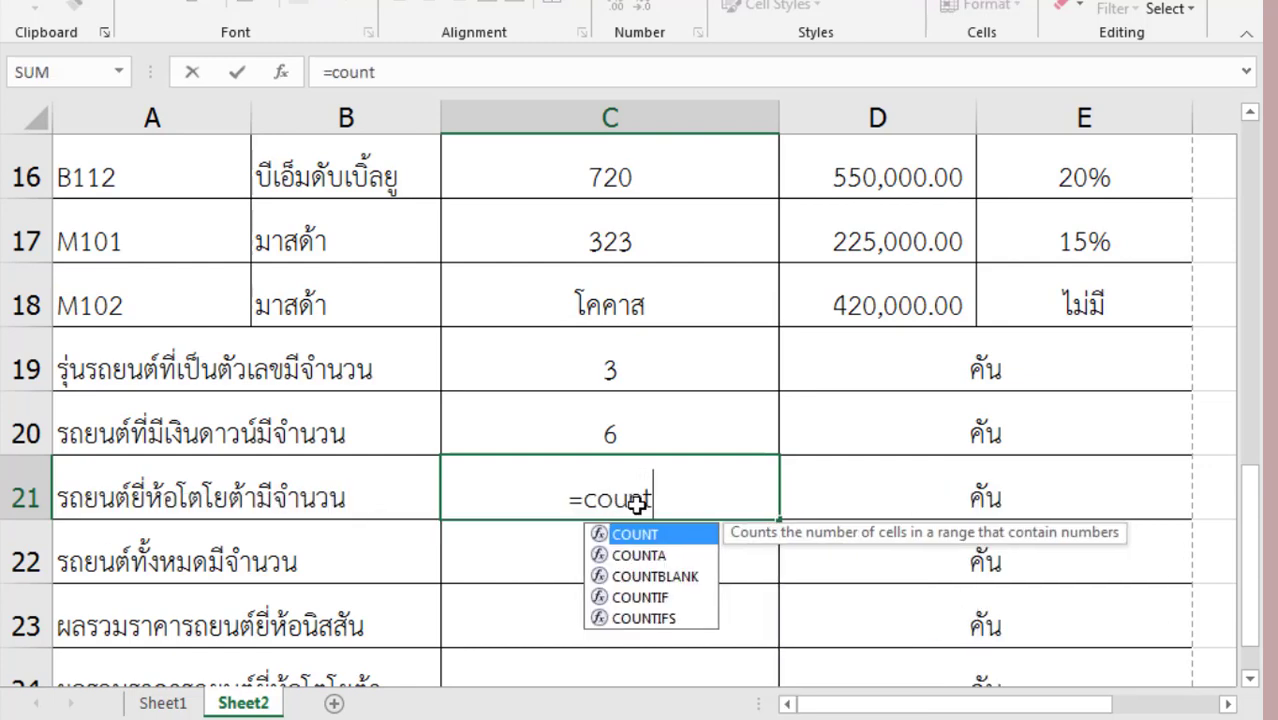
pyautogui.write('if(')
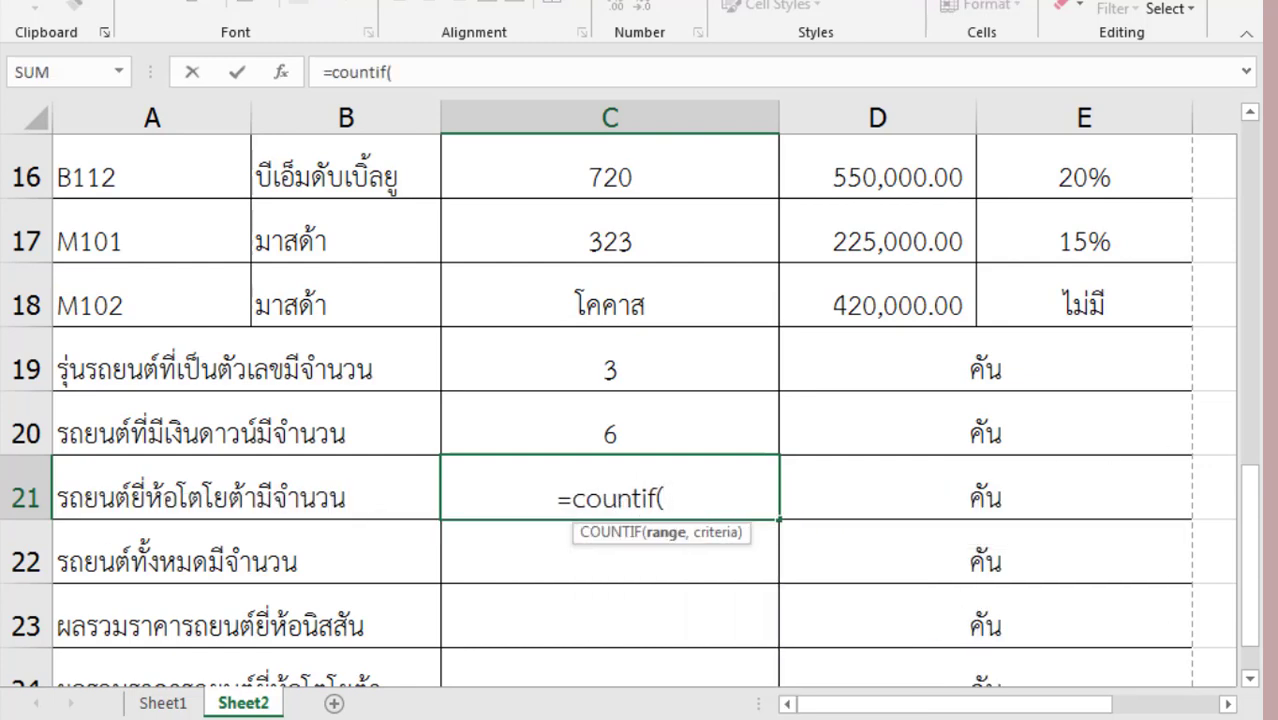
# - Complete =COUNTIF(B9:B18,"=โตโยต้า") in C21 to count the 4 Toyota cars
pyautogui.moveTo(1255, 515); pyautogui.dragTo(1252, 470)
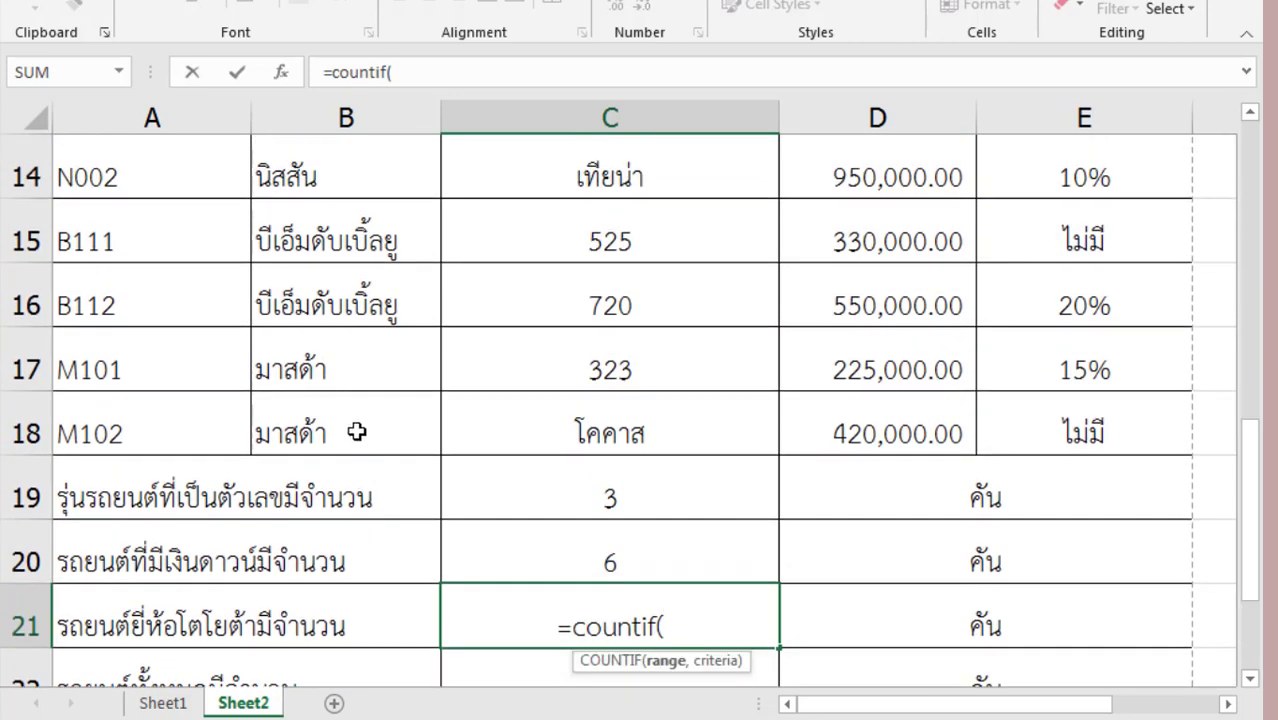
pyautogui.moveTo(357, 431)
pyautogui.mouseDown()
pyautogui.moveTo(355, 120)
pyautogui.moveTo(334, 490)
pyautogui.mouseUp()
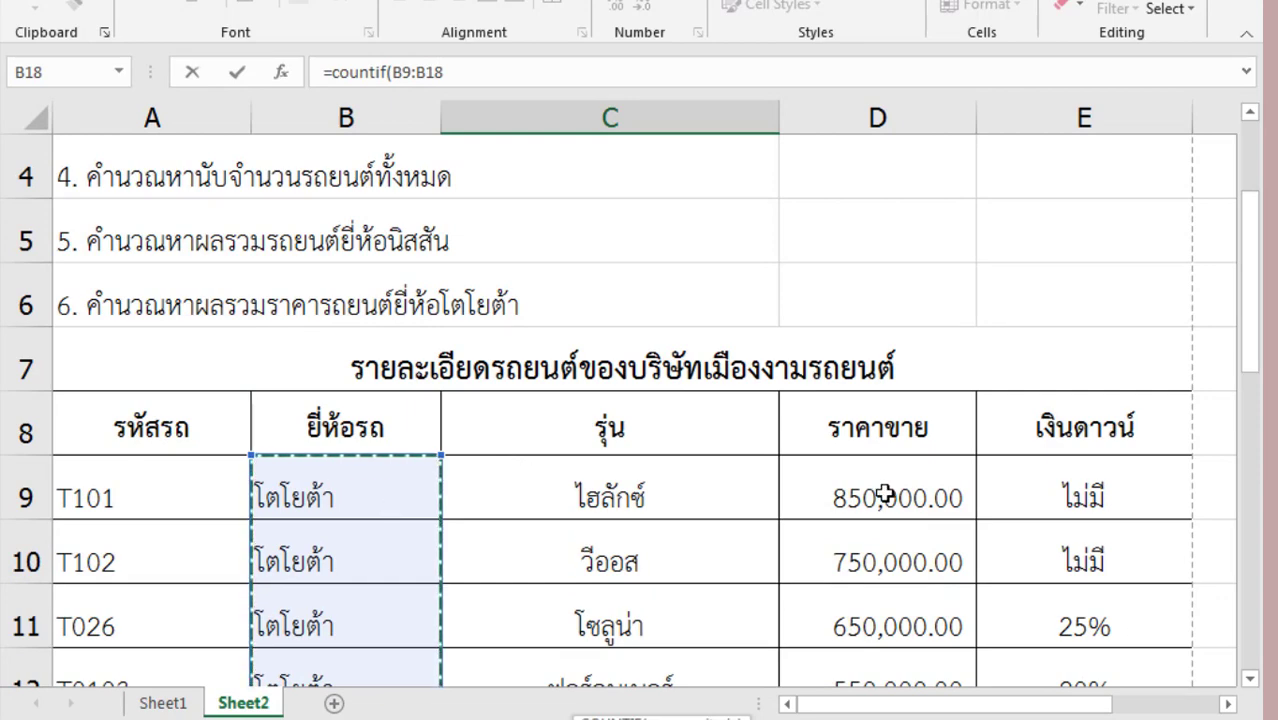
pyautogui.moveTo(1248, 357); pyautogui.dragTo(1260, 580)
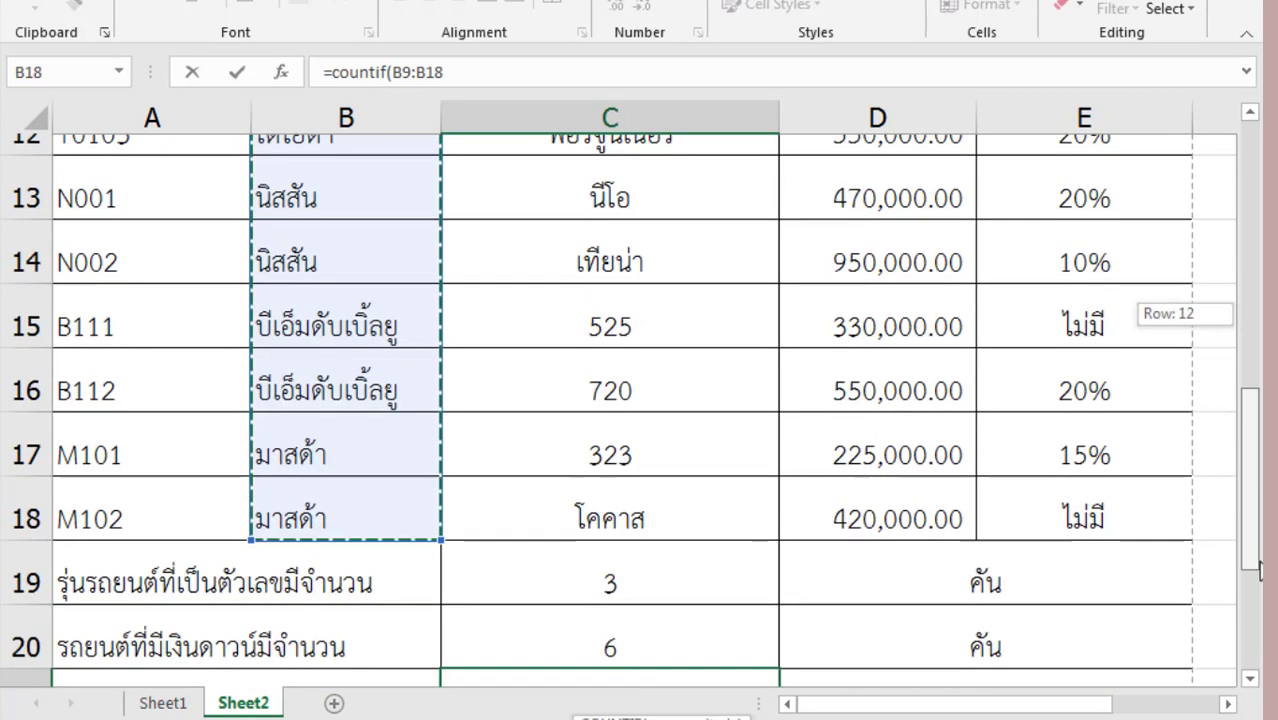
pyautogui.scroll(-1, 973, 529)
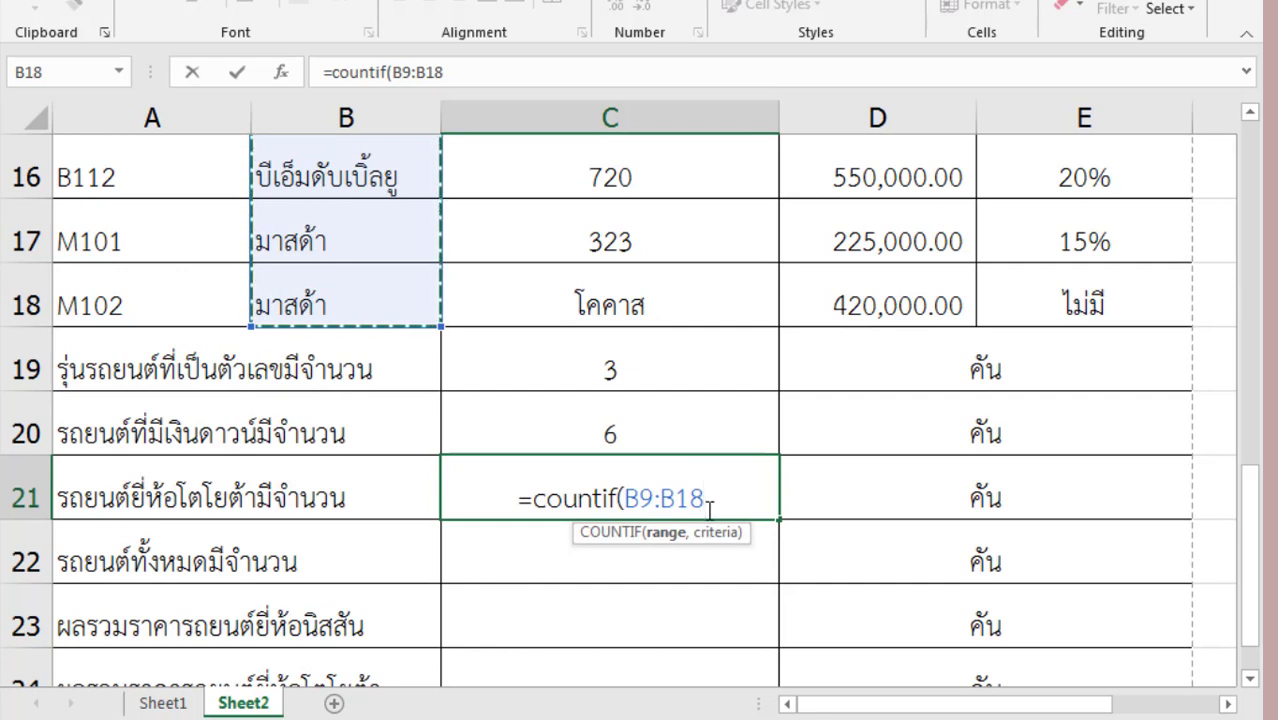
pyautogui.write(',')
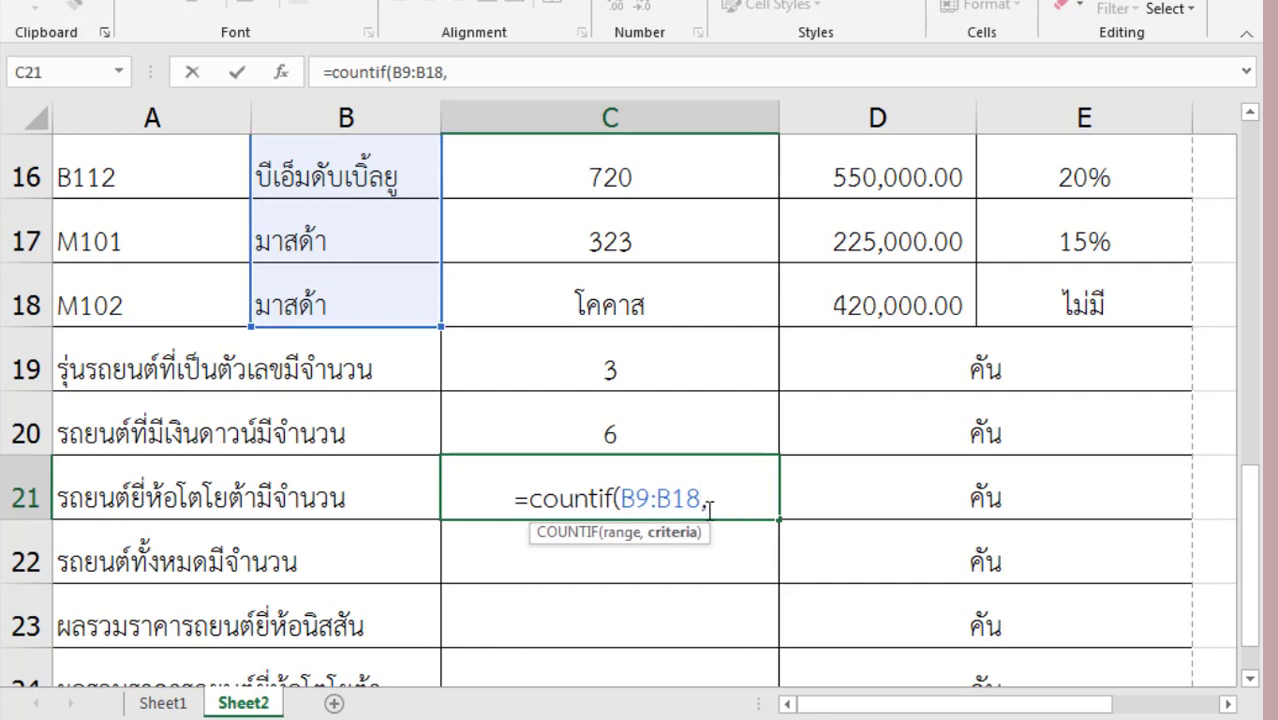
pyautogui.write("'")
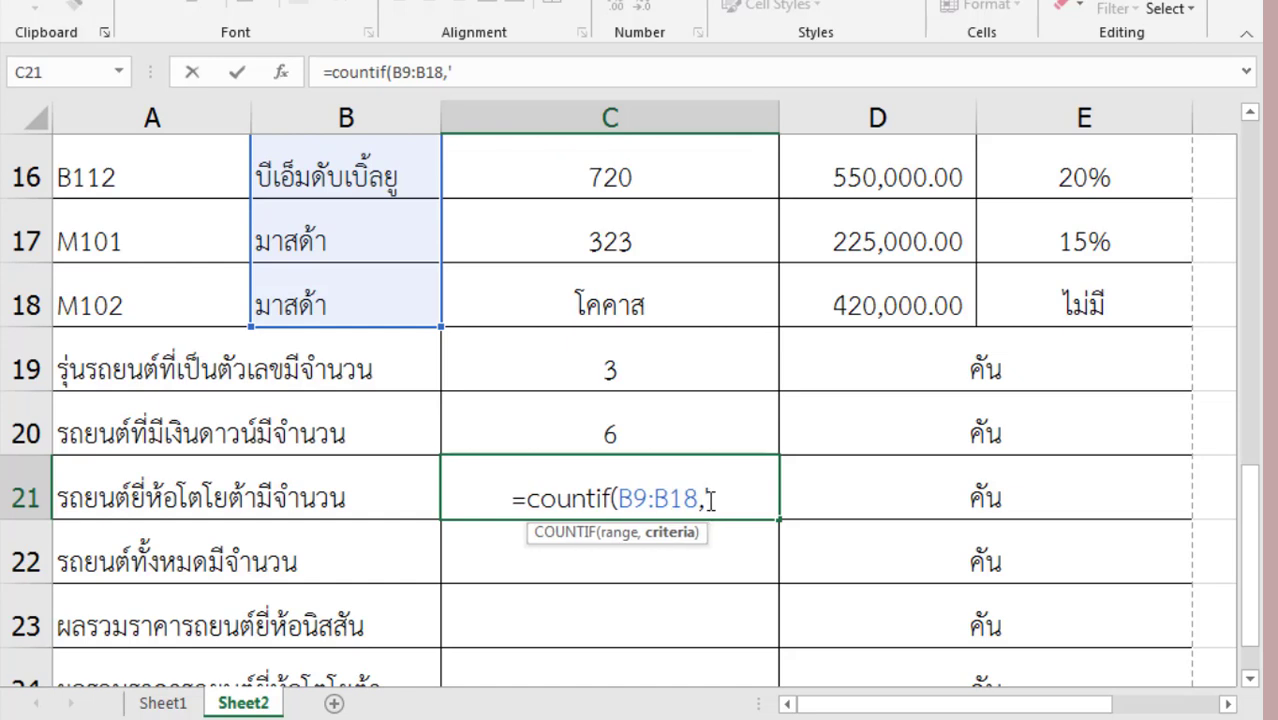
pyautogui.press('BackSpace')
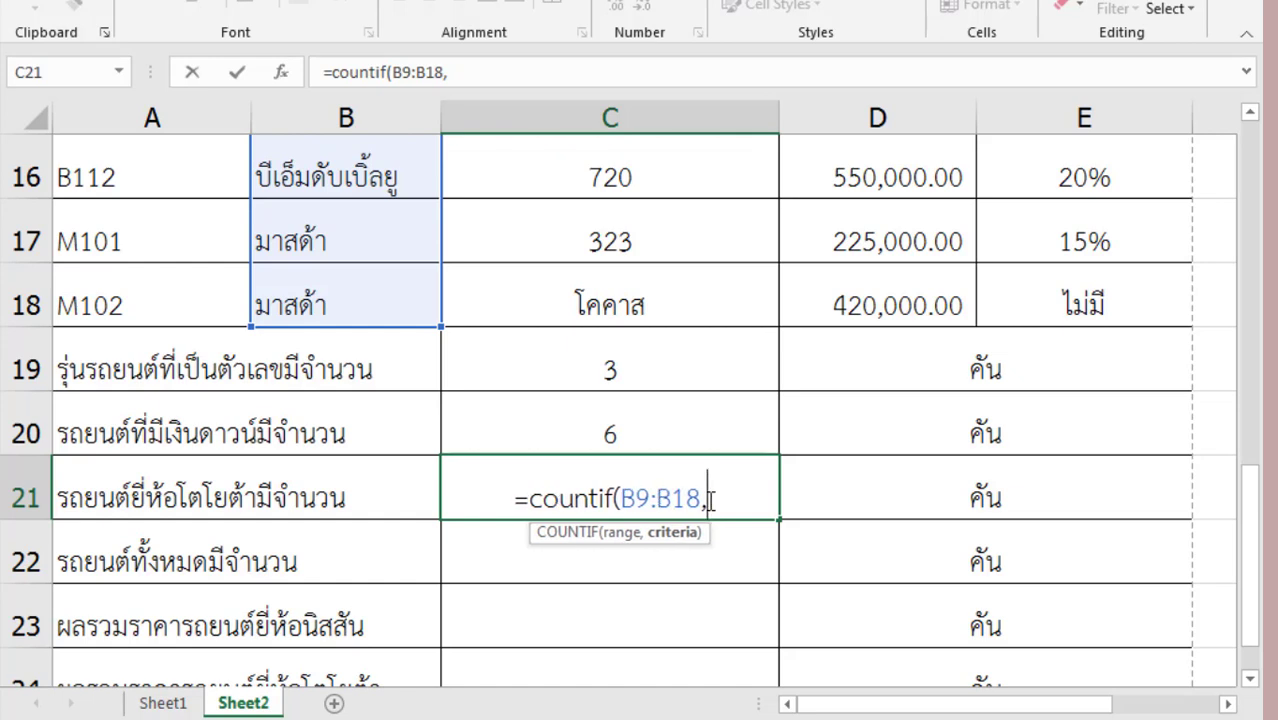
pyautogui.write('"')
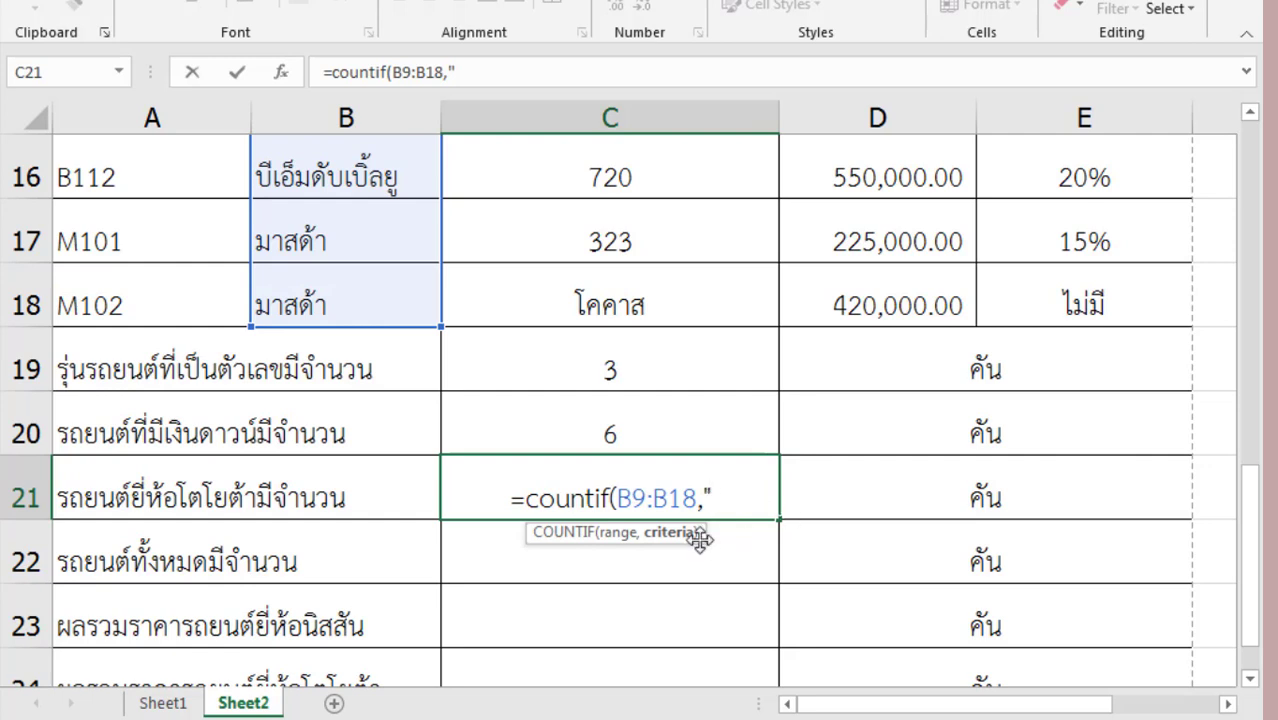
pyautogui.write('=')
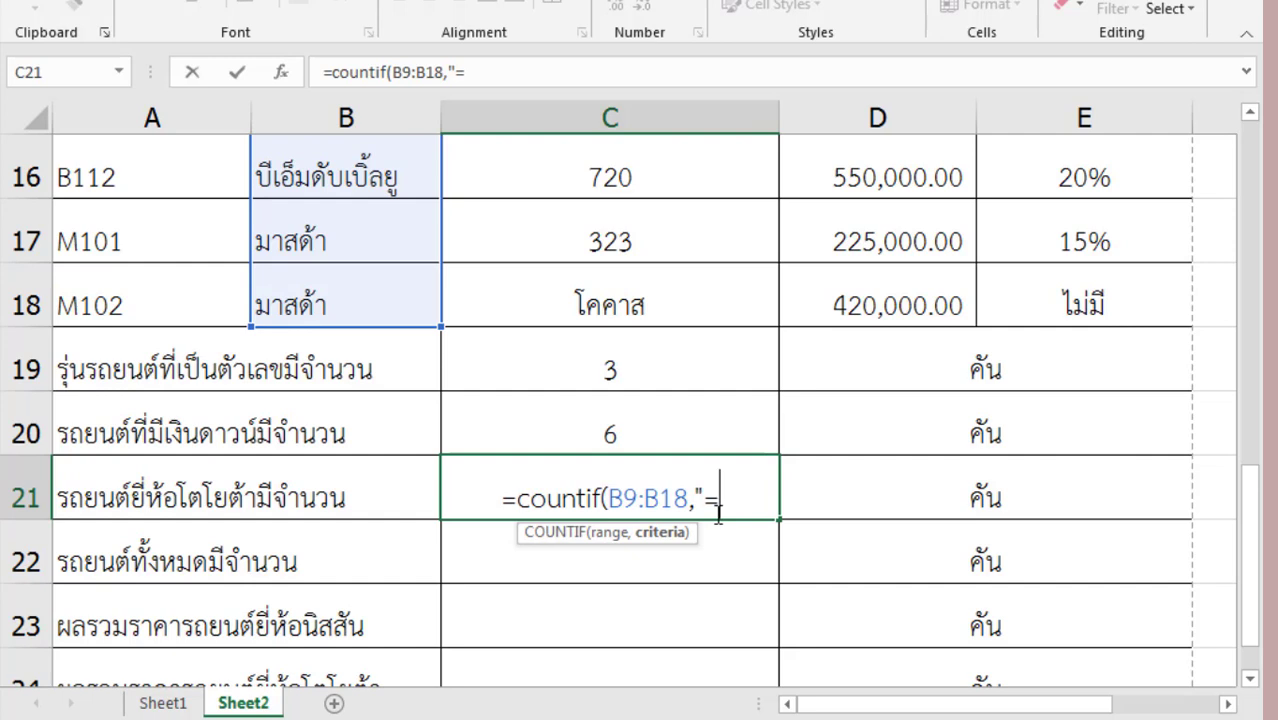
pyautogui.write('F')
pyautogui.press('BackSpace')
pyautogui.write('โ')
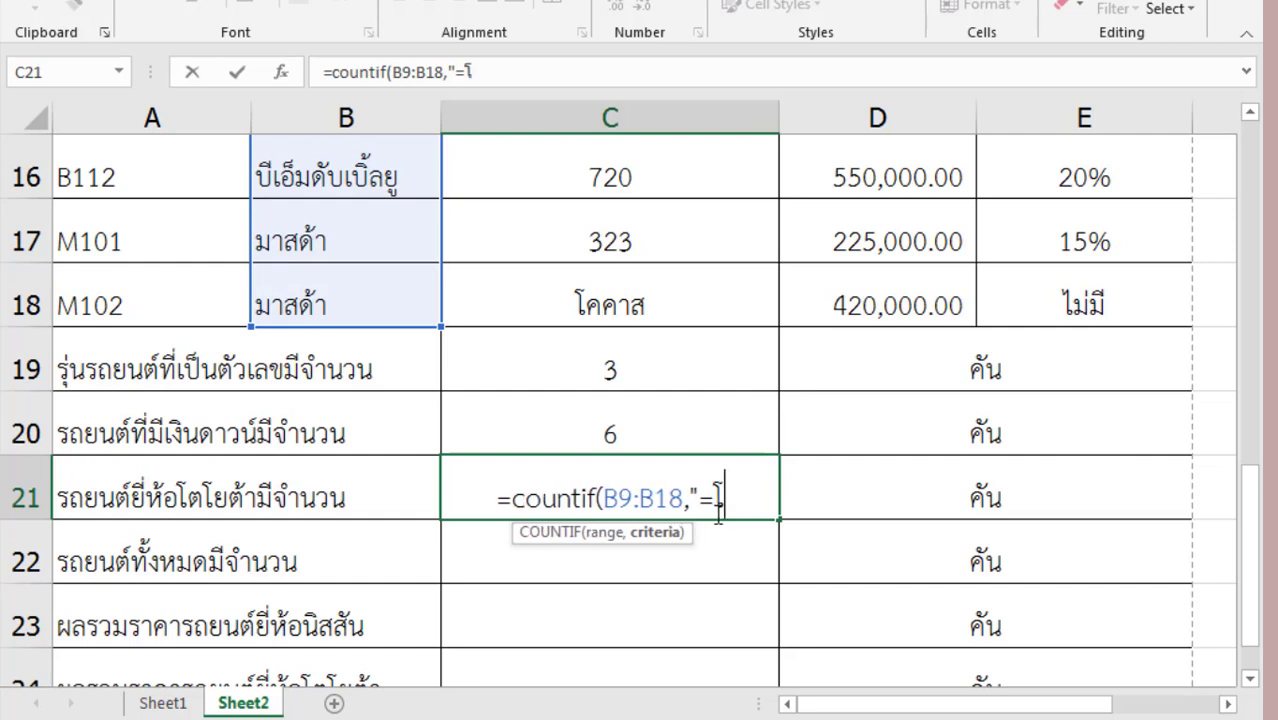
pyautogui.write('ตโยต้า')
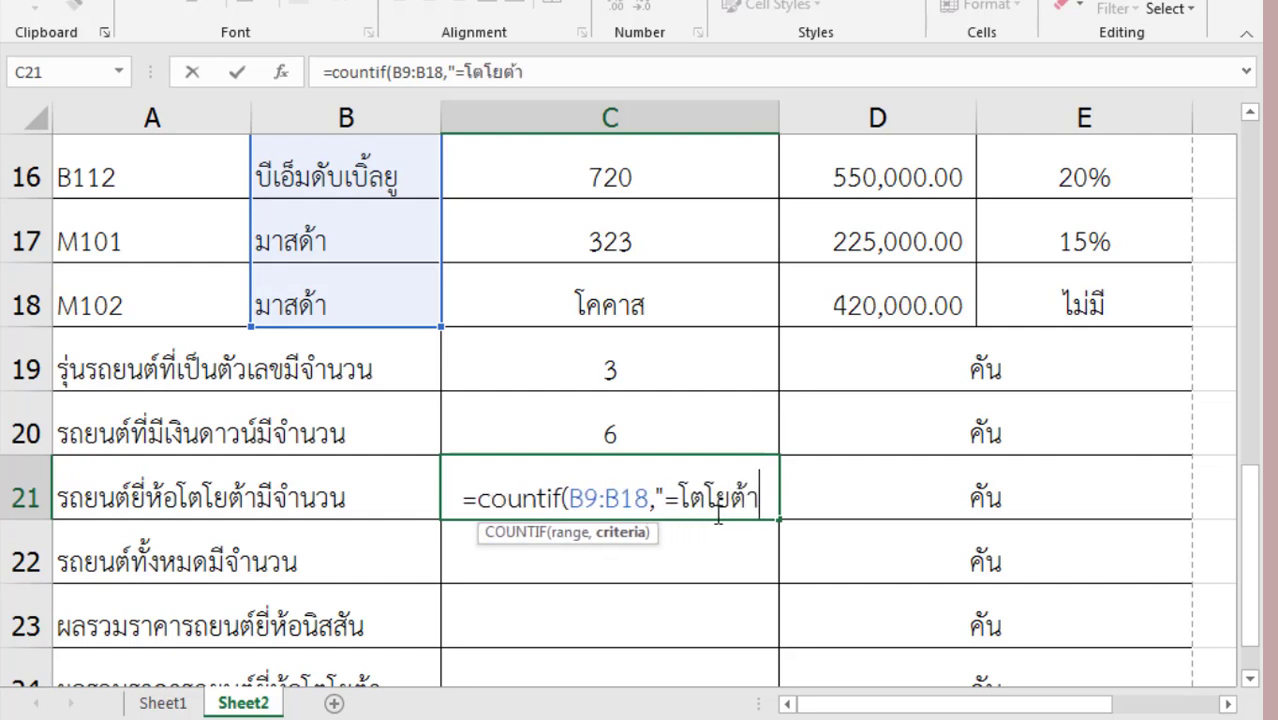
pyautogui.write('.')
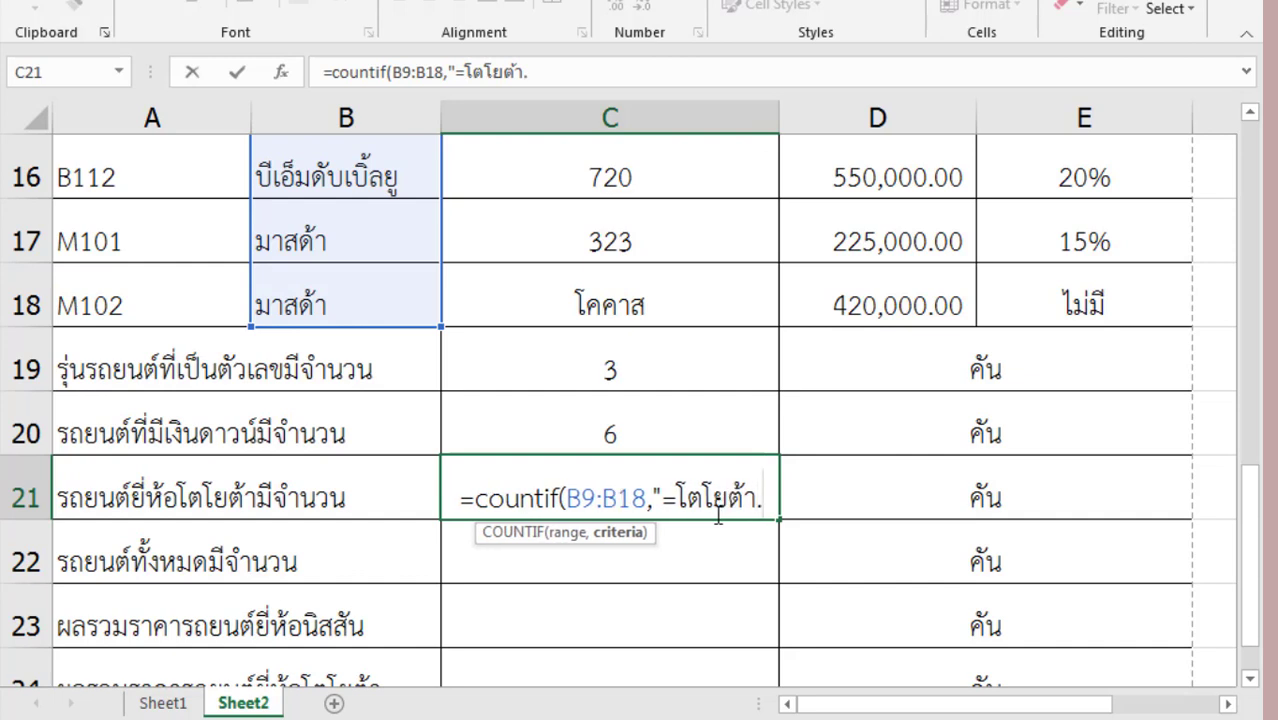
pyautogui.press('BackSpace')
pyautogui.write('"')
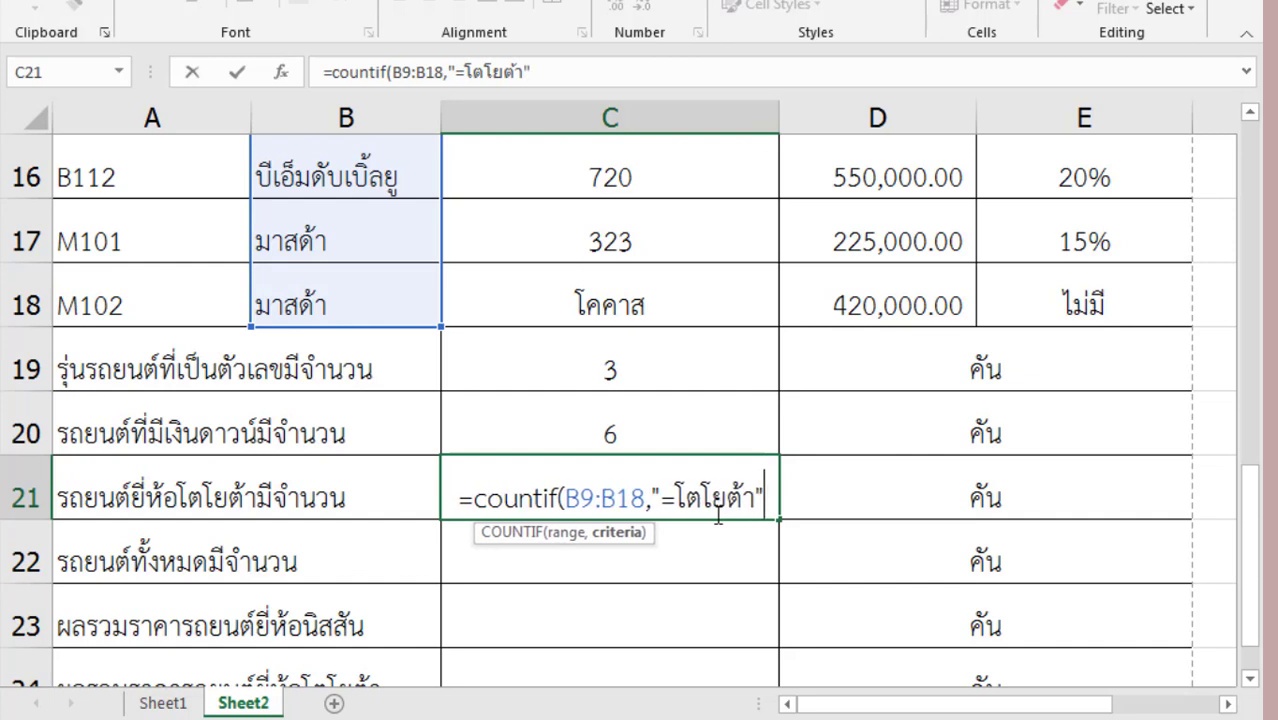
pyautogui.write(')')
pyautogui.press('Return')
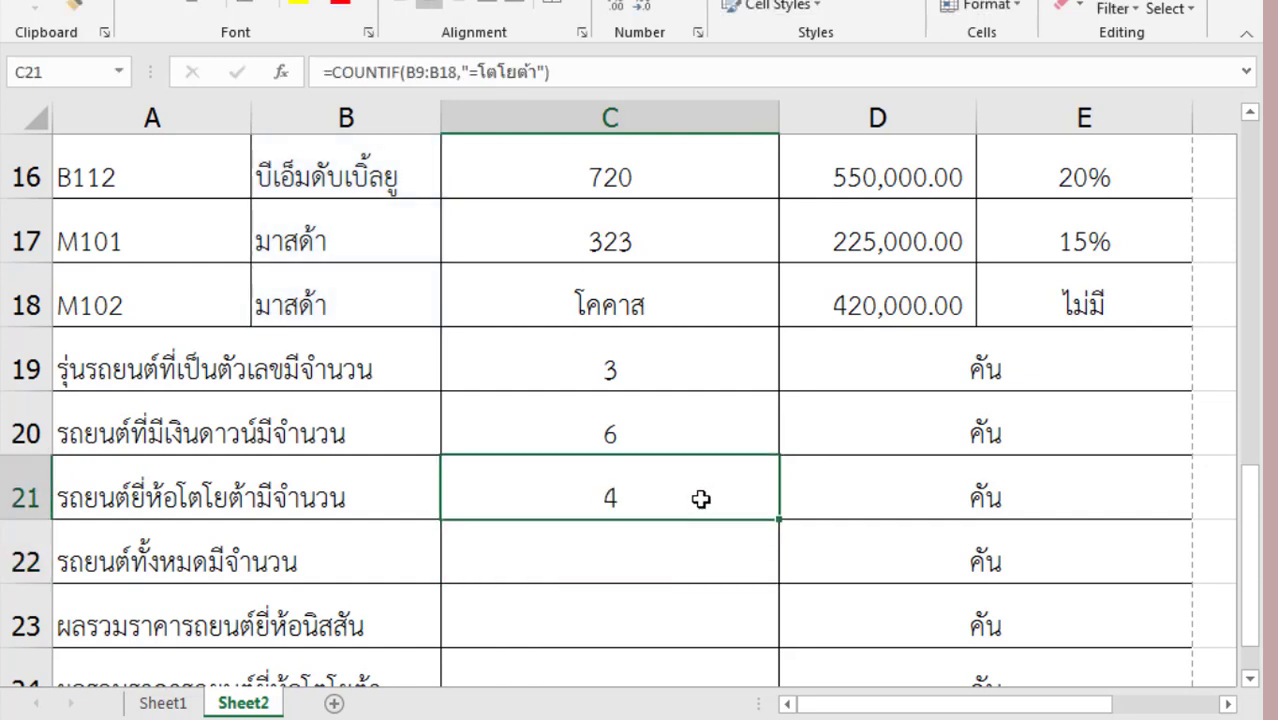
# - Reopen C21 to review its formula, then open the Windows Start menu
pyautogui.doubleClick(701, 499)
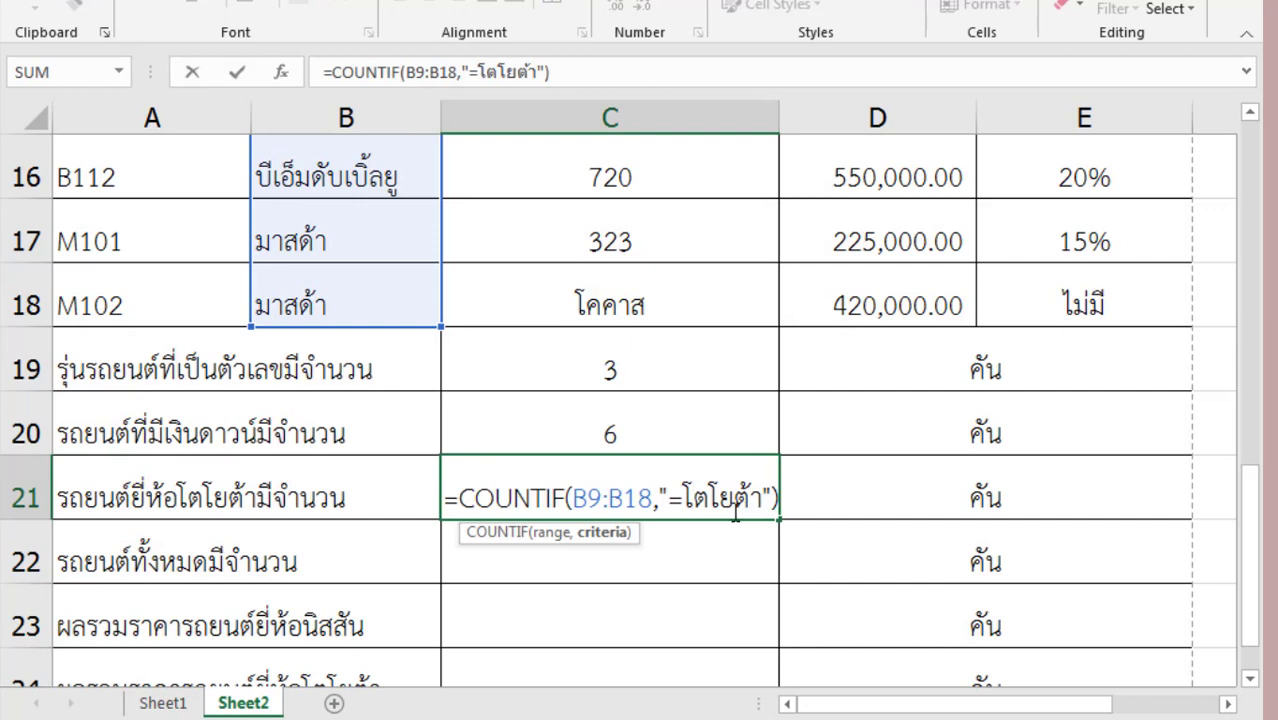
pyautogui.click(446, 500)
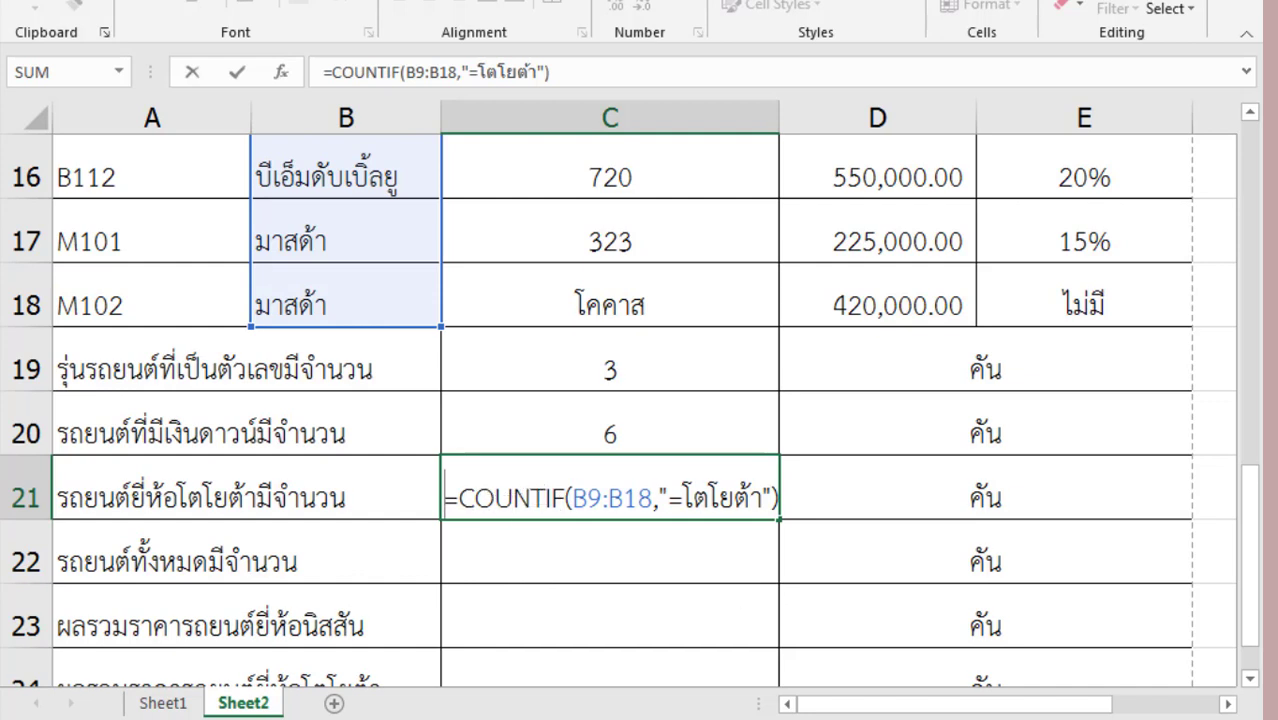
pyautogui.press('super')
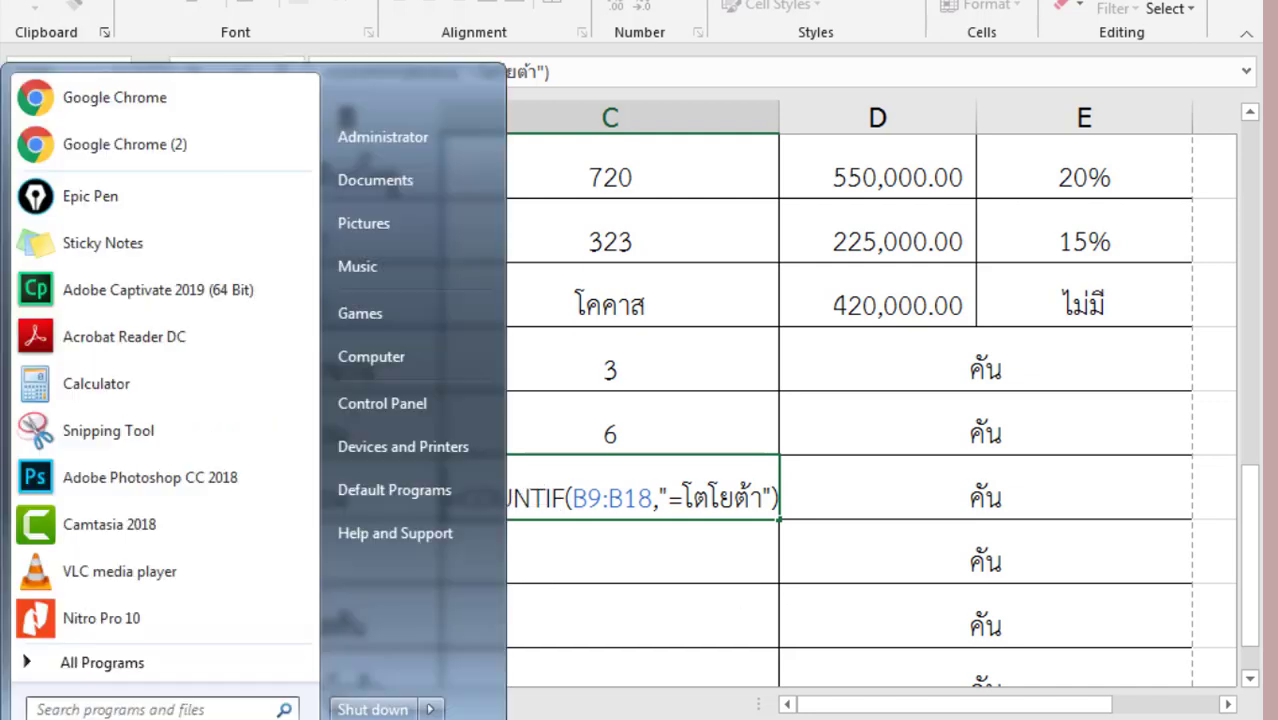
# - Launch Magnifier from All Programs > Accessories > Ease of Access
pyautogui.click(298, 663)
pyautogui.moveTo(308, 268); pyautogui.dragTo(316, 437)
pyautogui.click(177, 303)
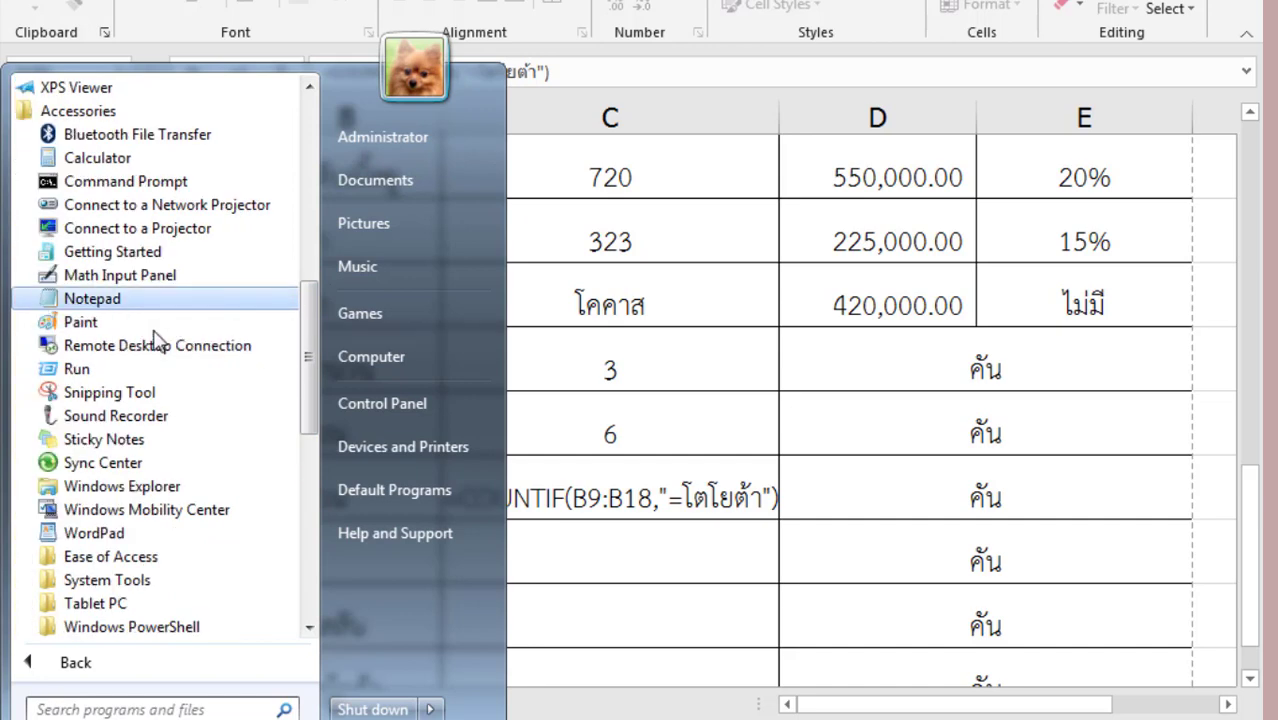
pyautogui.click(130, 558)
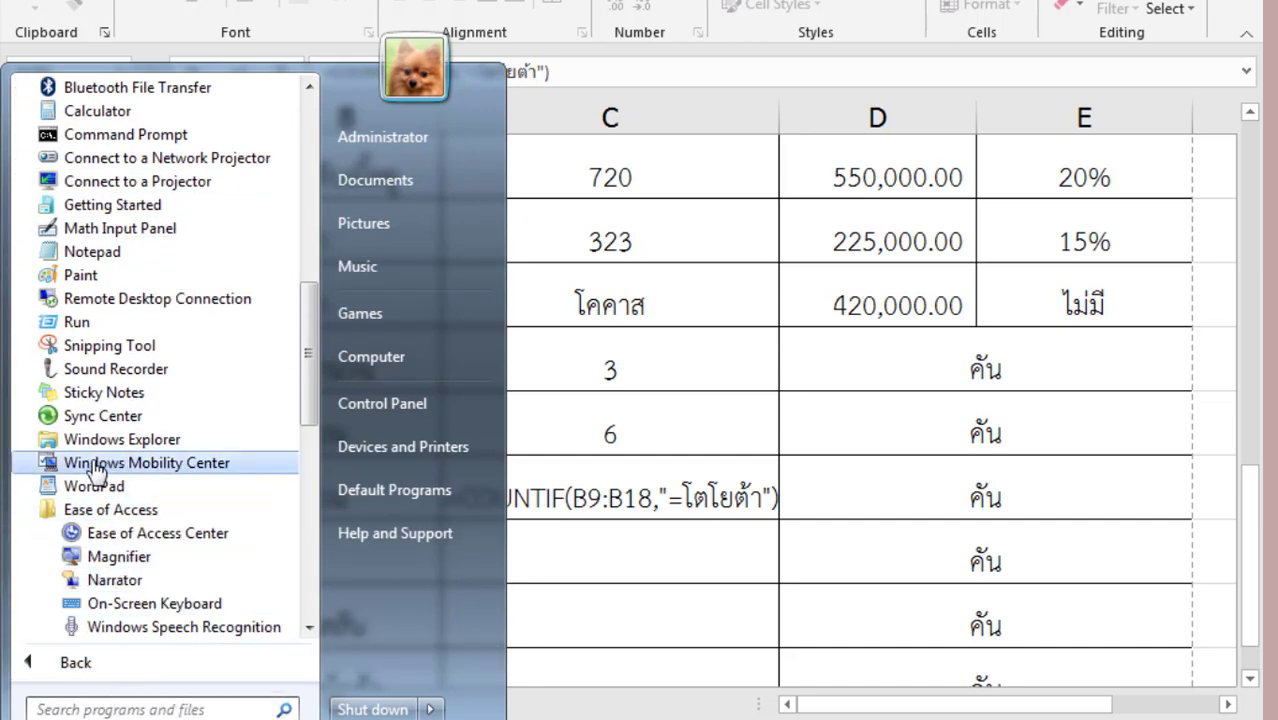
pyautogui.click(125, 556)
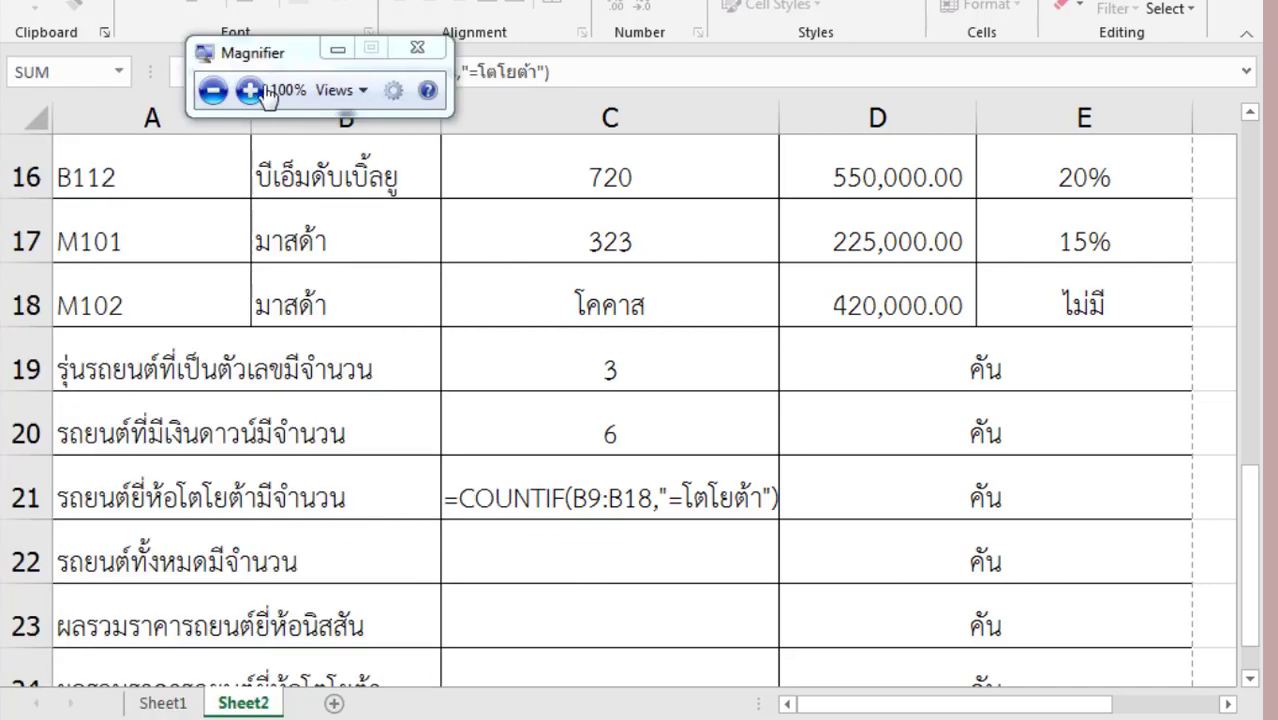
# - Zoom to 200% on the C21 formula, return to 100%, and re-enter C21 to show 4
pyautogui.click(250, 90)
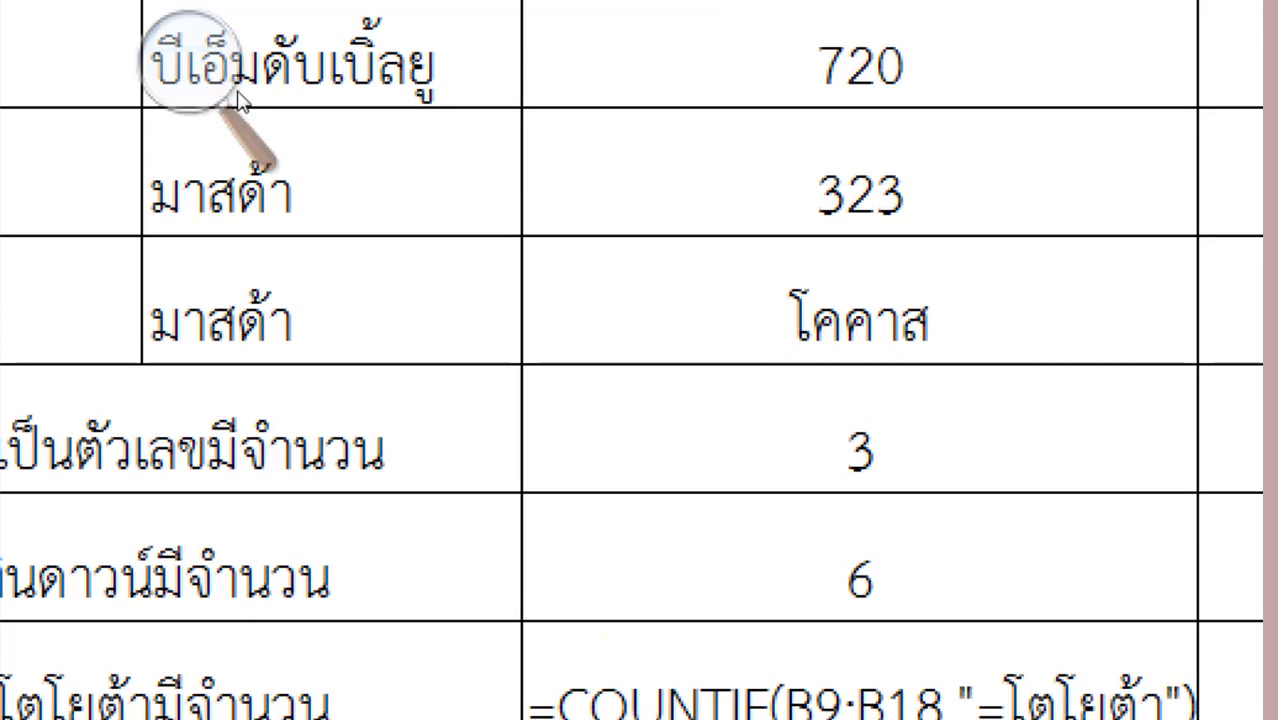
pyautogui.press('super+minus')
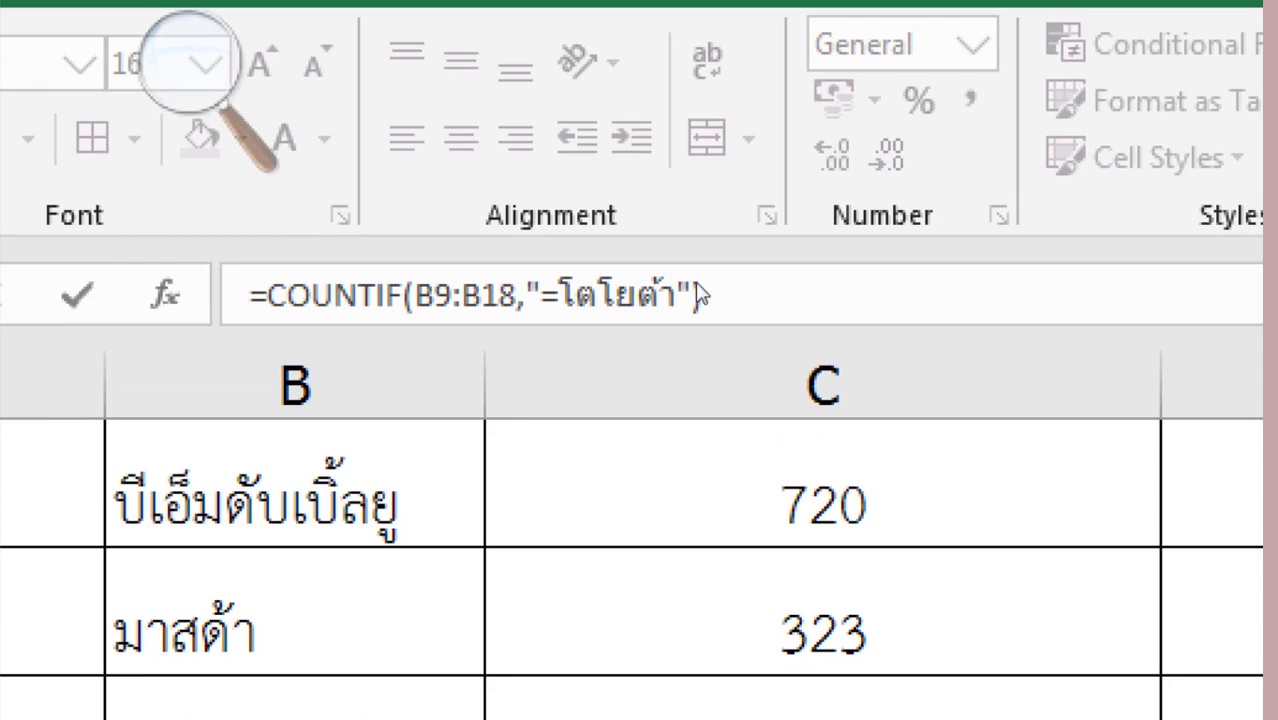
pyautogui.press('super+plus')
pyautogui.click(379, 66)
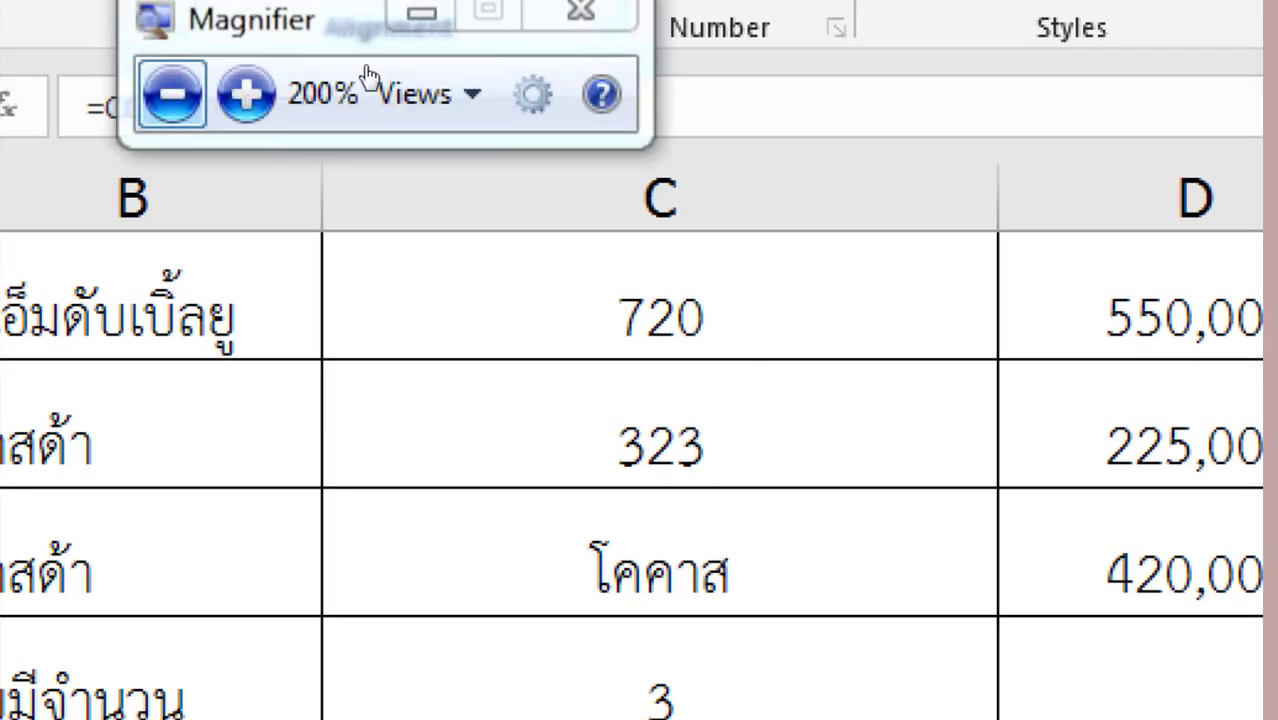
pyautogui.click(367, 70)
pyautogui.click(1254, 522)
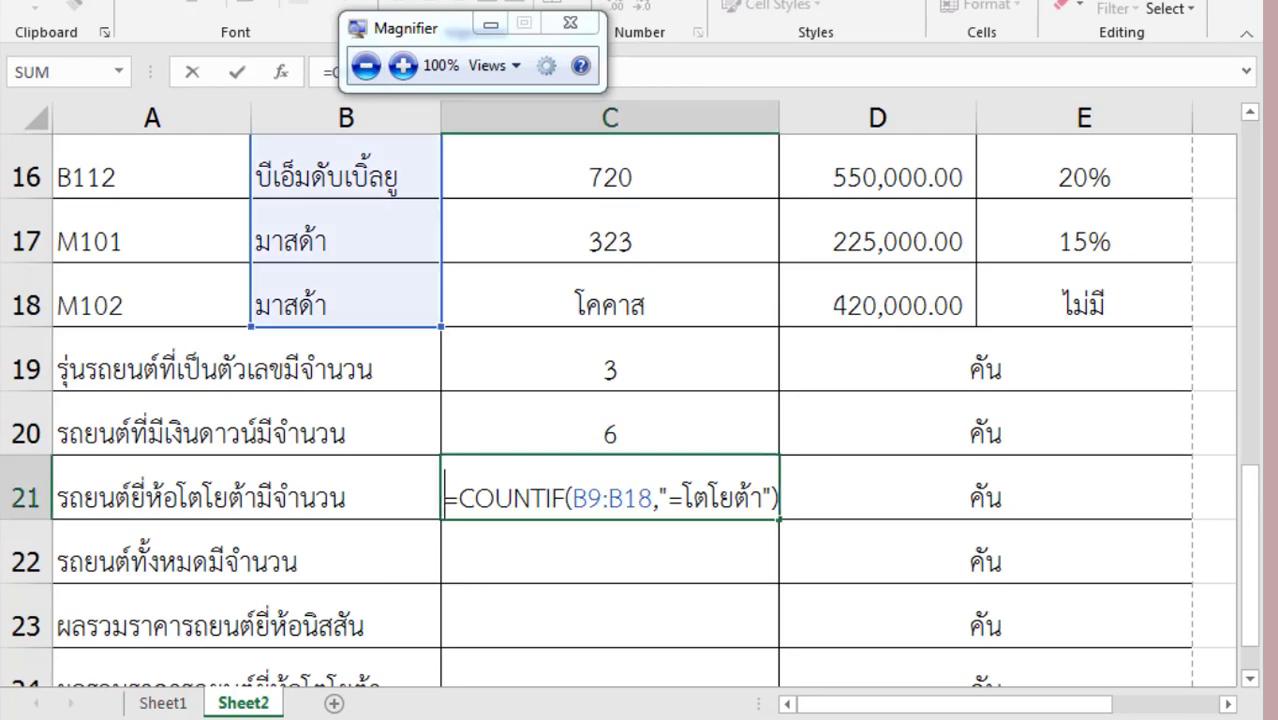
pyautogui.press('Return')
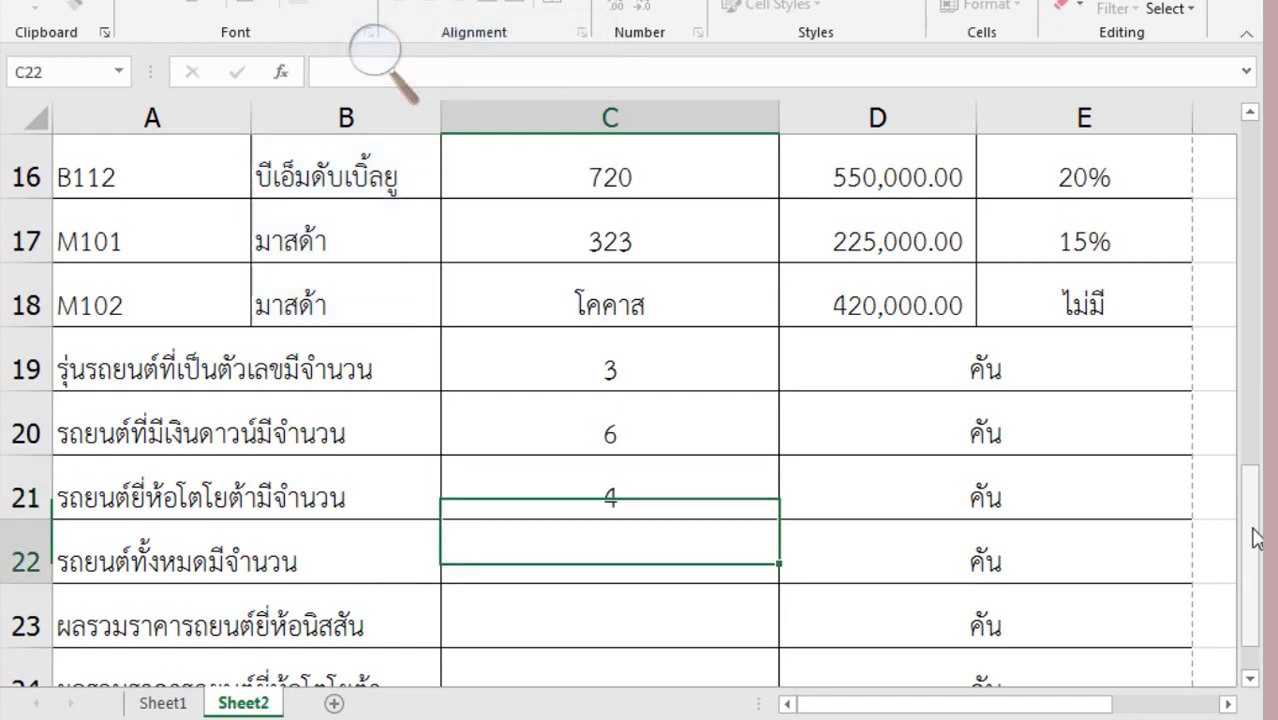
# - Scroll the sheet and select cell C22, the total-cars summary row
pyautogui.moveTo(1256, 537); pyautogui.dragTo(1260, 370)
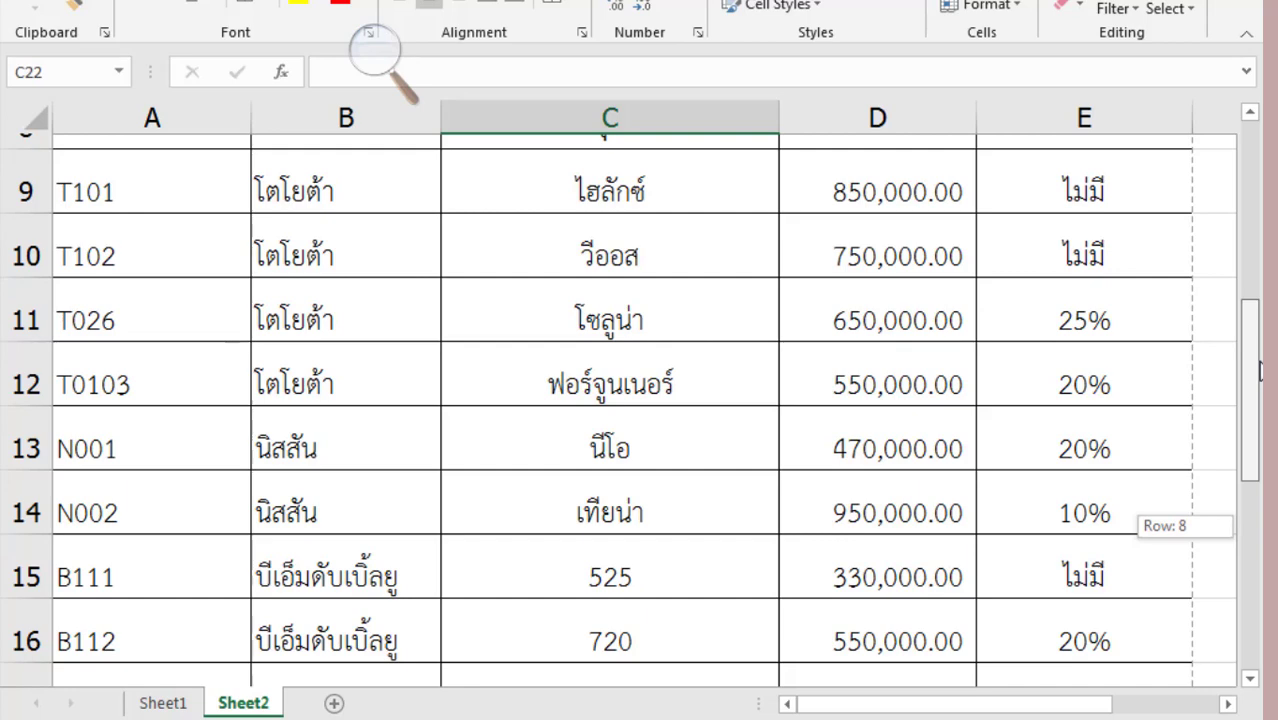
pyautogui.moveTo(1260, 370); pyautogui.dragTo(1260, 536)
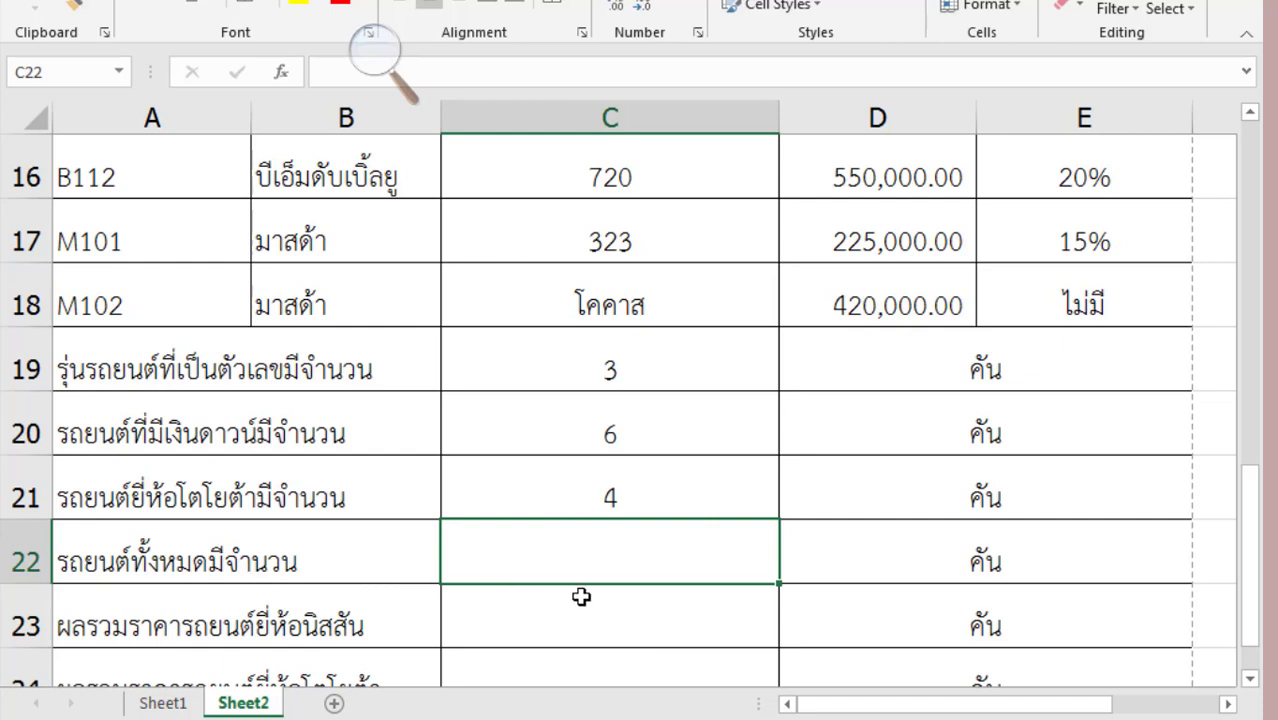
pyautogui.doubleClick(616, 558)
pyautogui.press('Return')
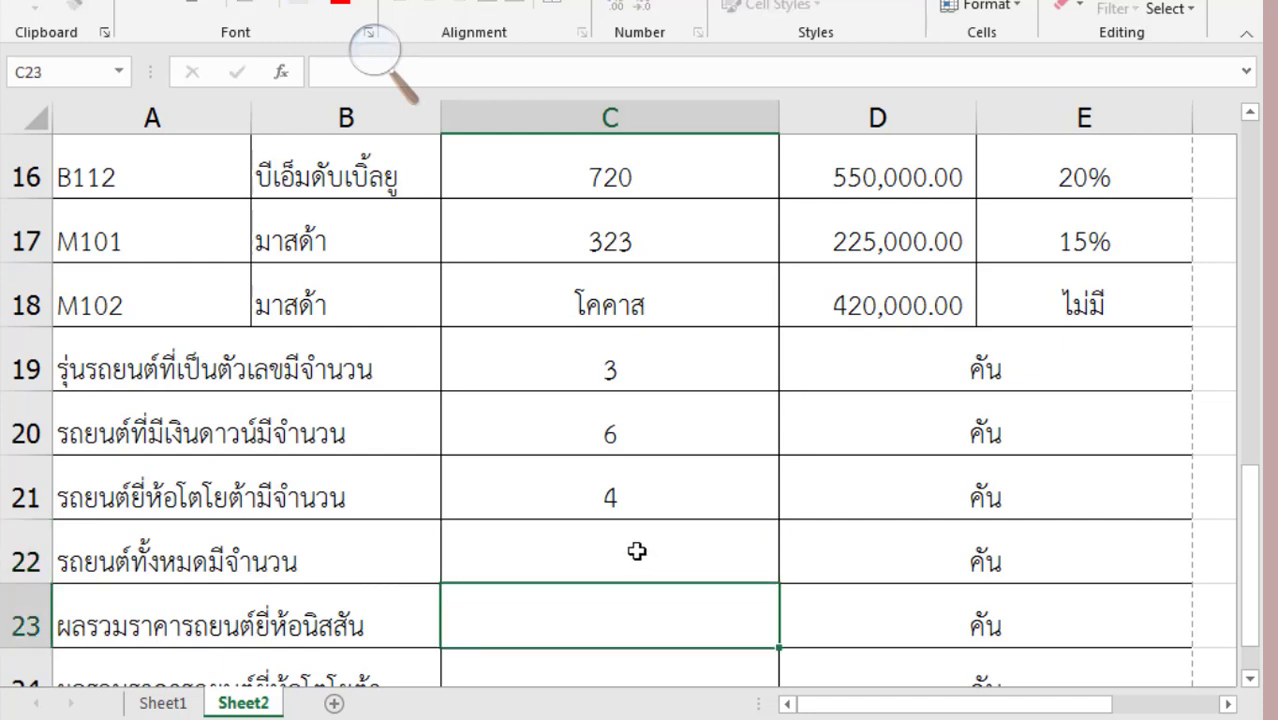
pyautogui.click(638, 551)
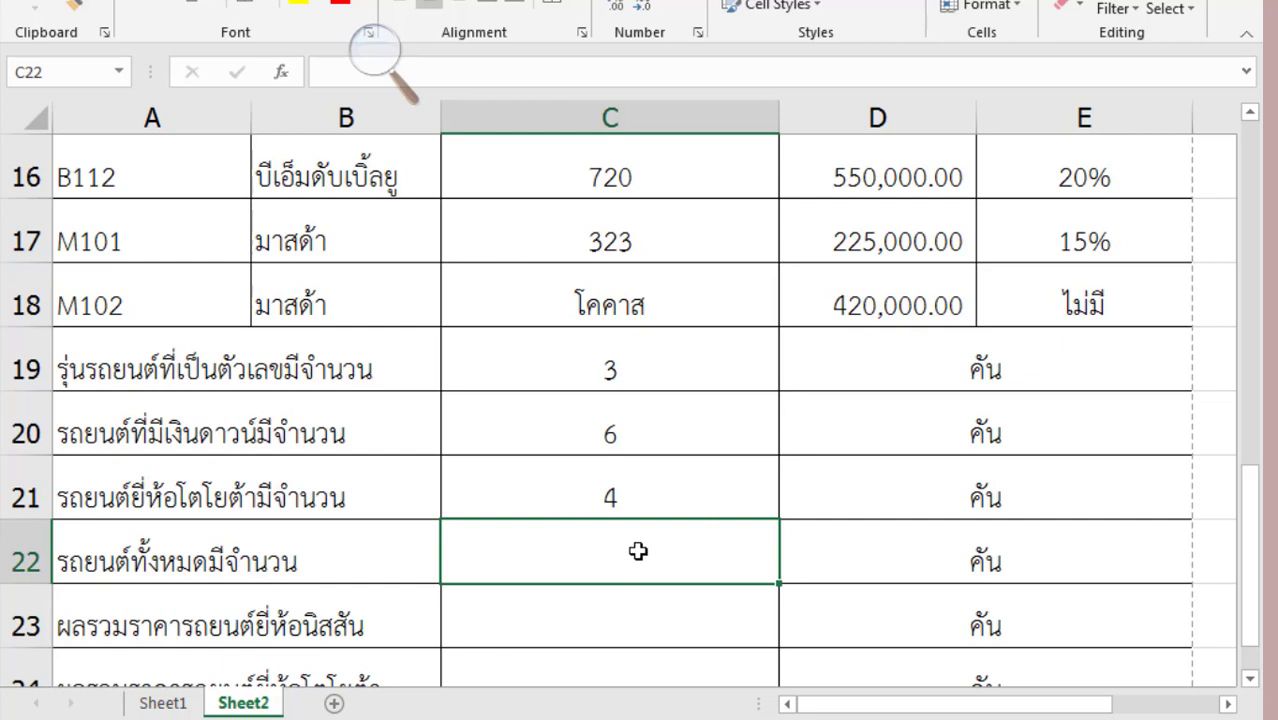
# - Enter =COUNTA(C9:C18) in C22 so it counts all 10 cars
pyautogui.write('=')
pyautogui.write('count')
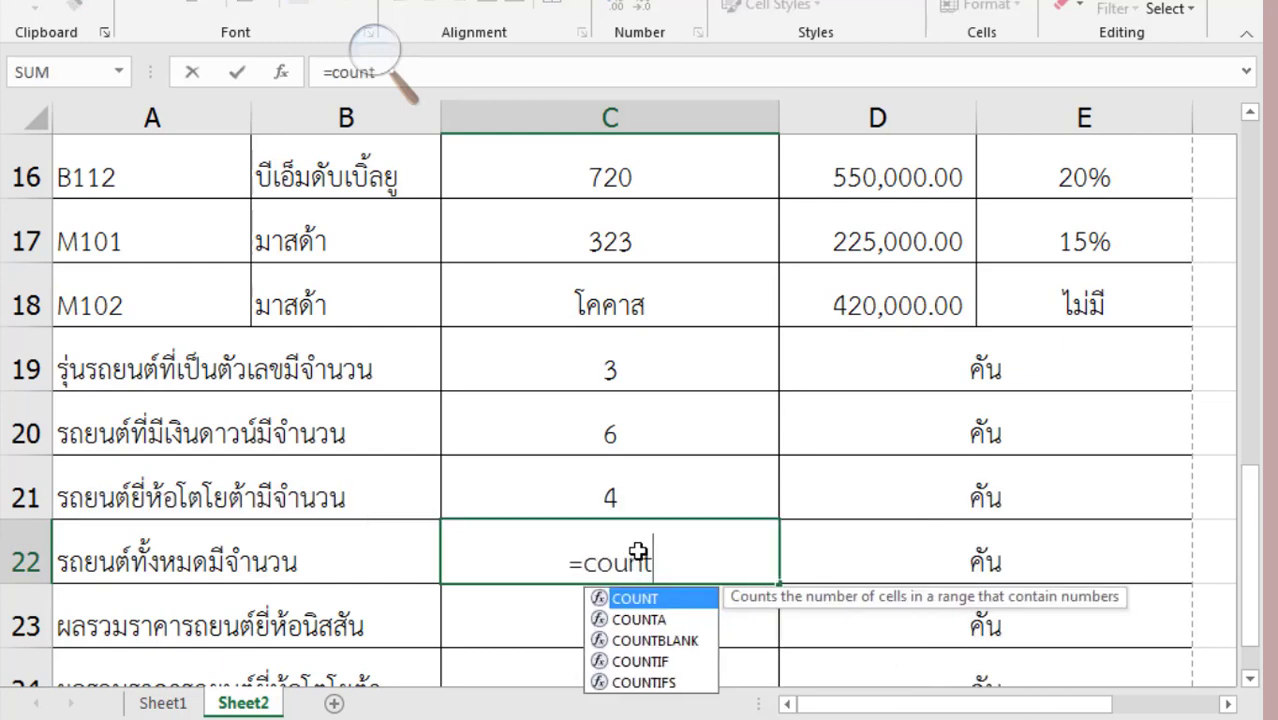
pyautogui.write('a')
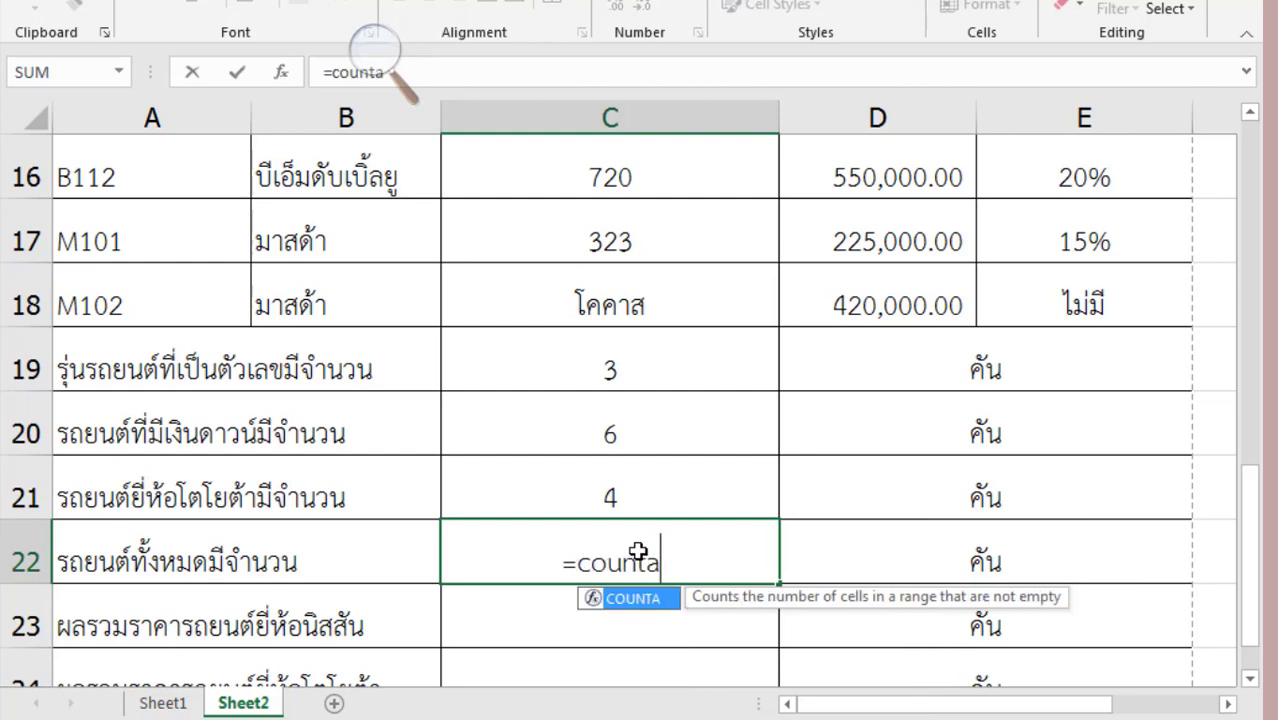
pyautogui.write('(')
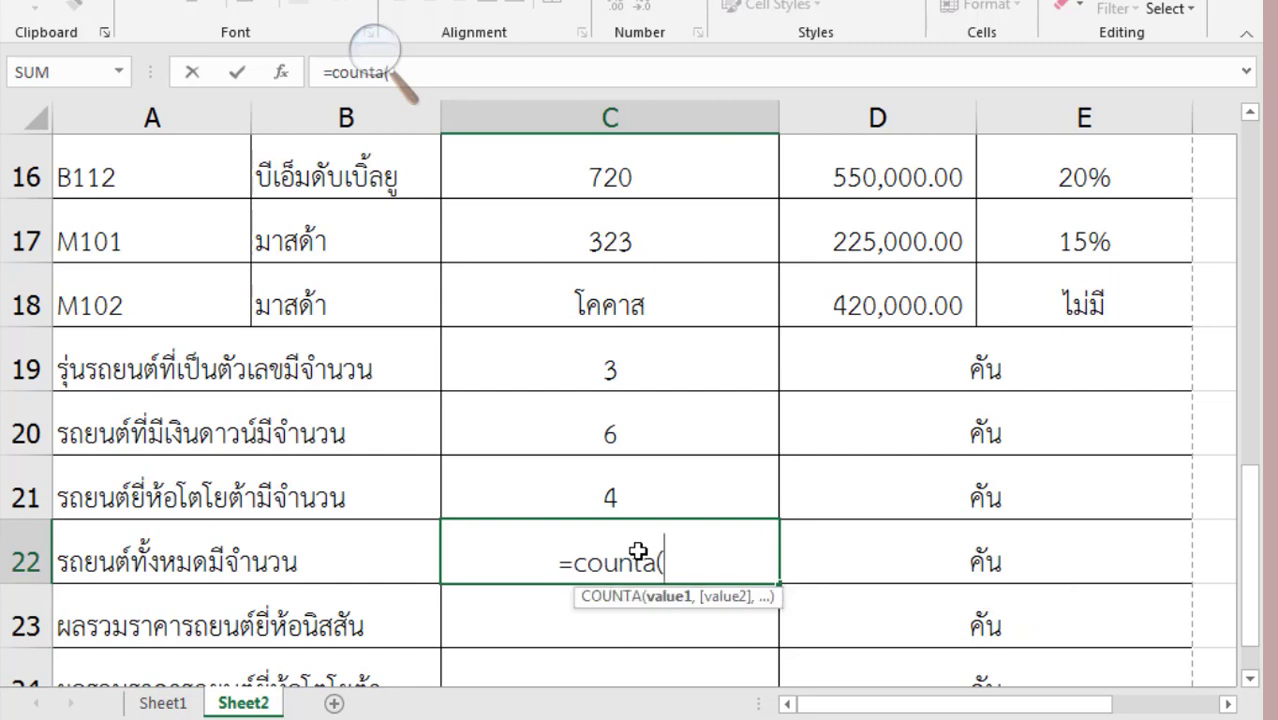
pyautogui.moveTo(640, 304)
pyautogui.mouseDown()
pyautogui.moveTo(638, 125)
pyautogui.moveTo(641, 306)
pyautogui.mouseUp()
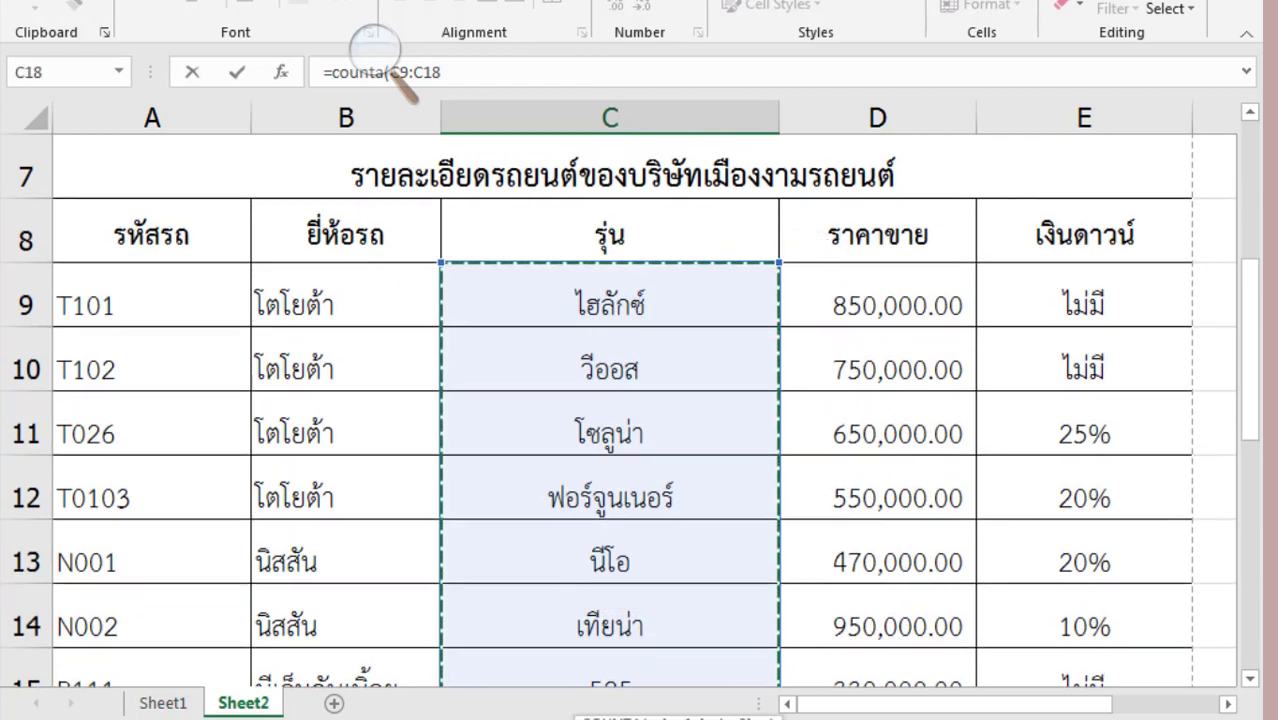
pyautogui.moveTo(1256, 312); pyautogui.dragTo(1262, 590)
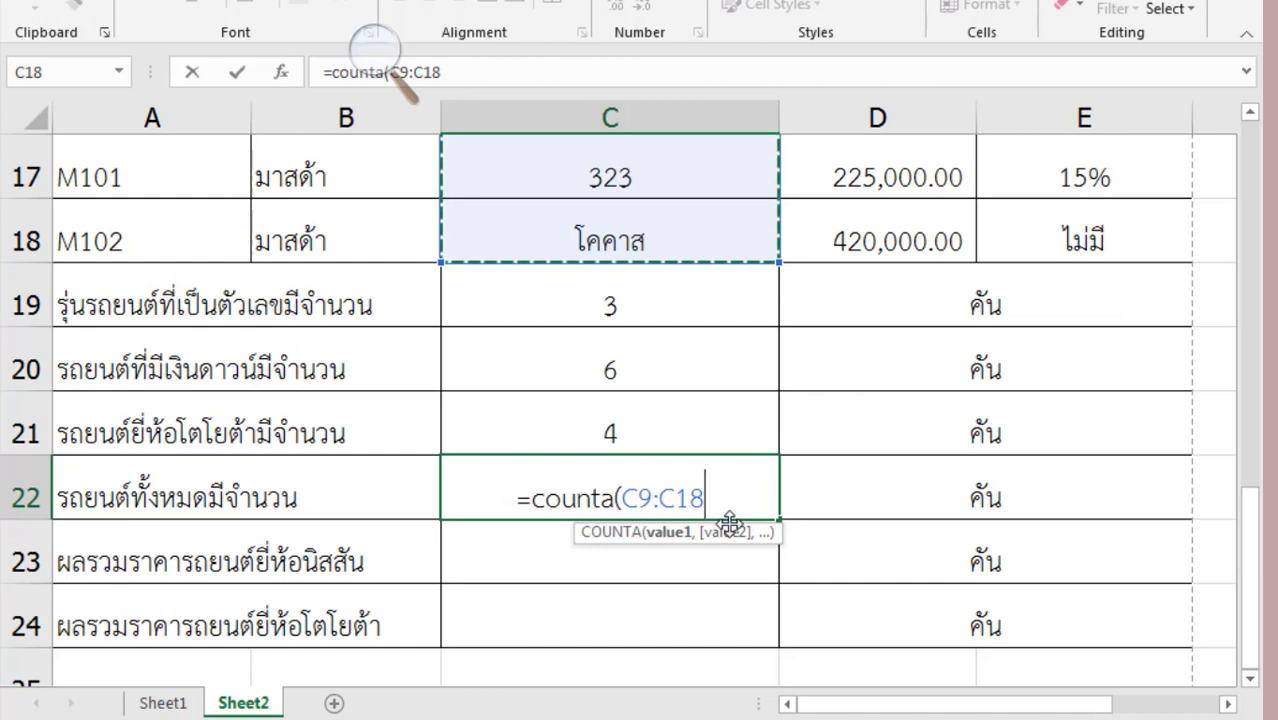
pyautogui.write(')')
pyautogui.press('Return')
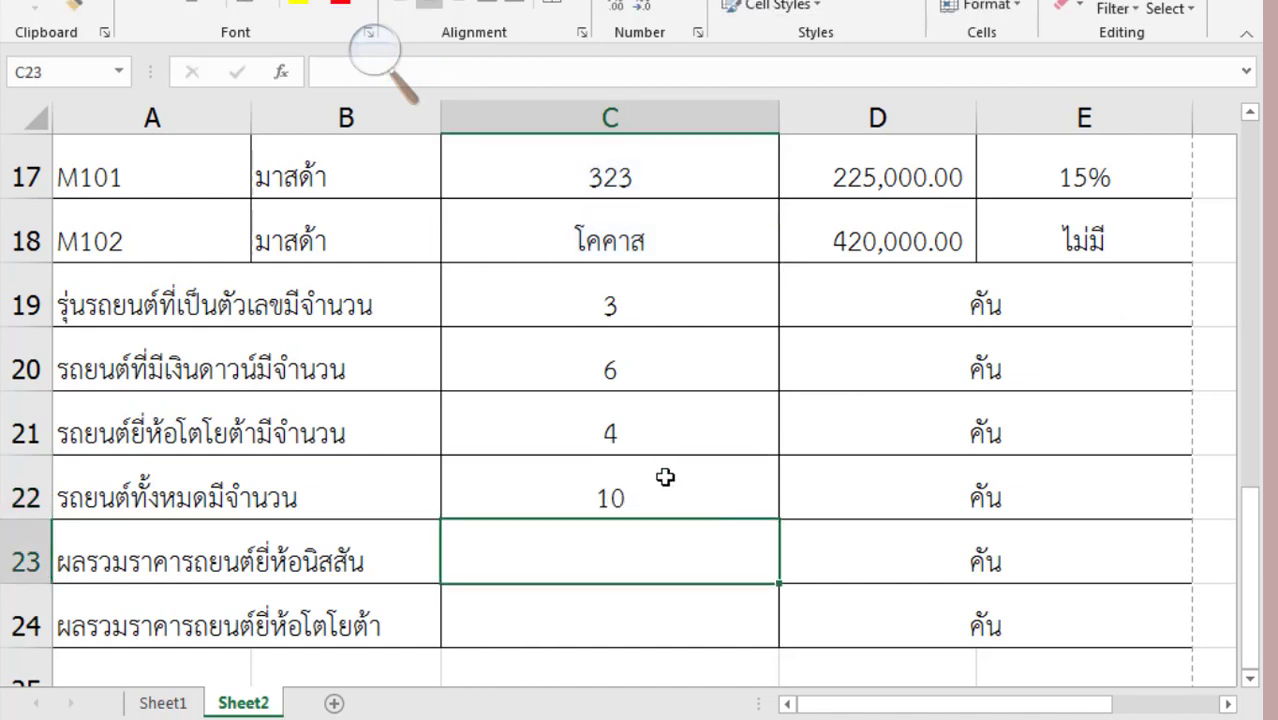
pyautogui.click(665, 477)
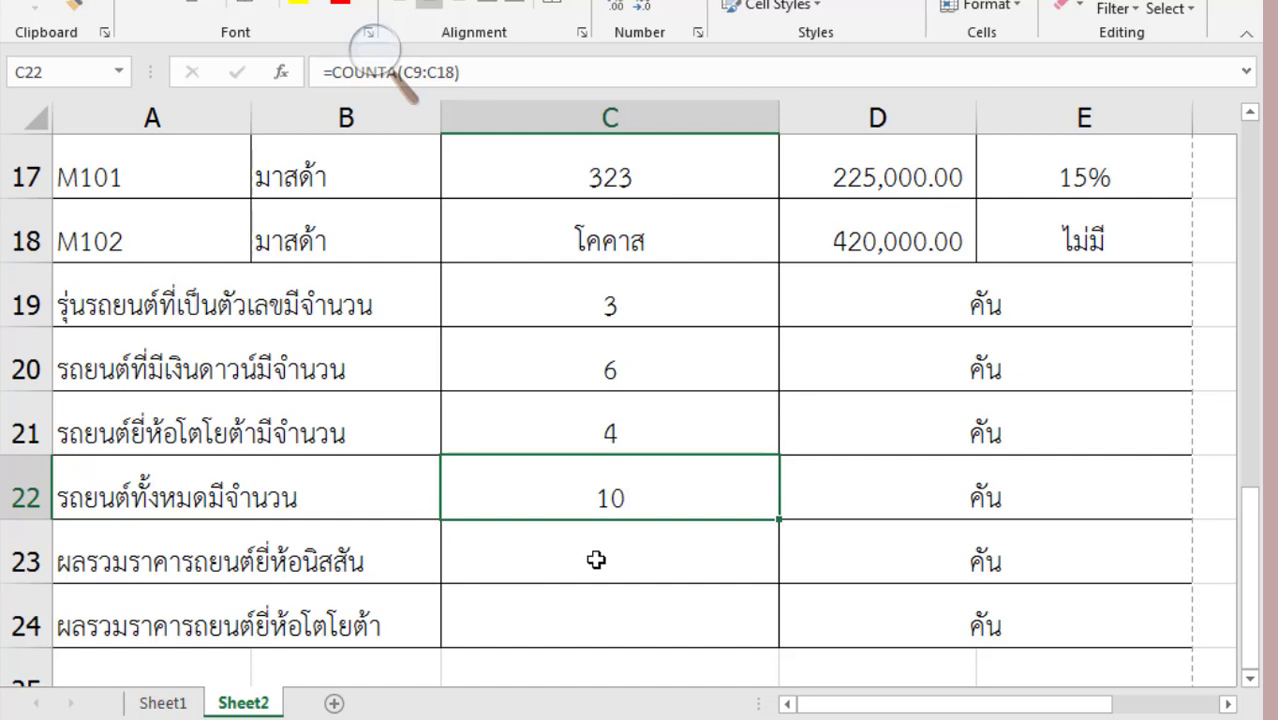
# - Start a =SUMIF( formula in cell C23 for the Nissan total
pyautogui.write('=')
pyautogui.press('Return')
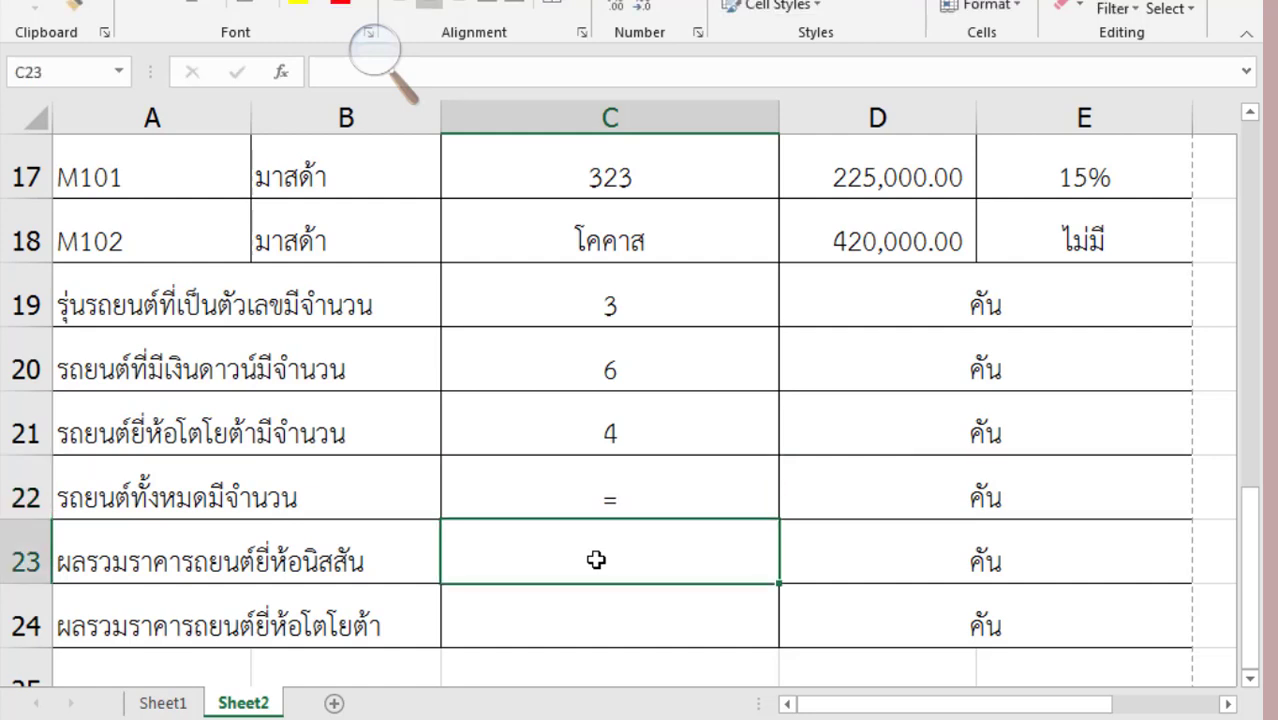
pyautogui.click(596, 558)
pyautogui.write('=')
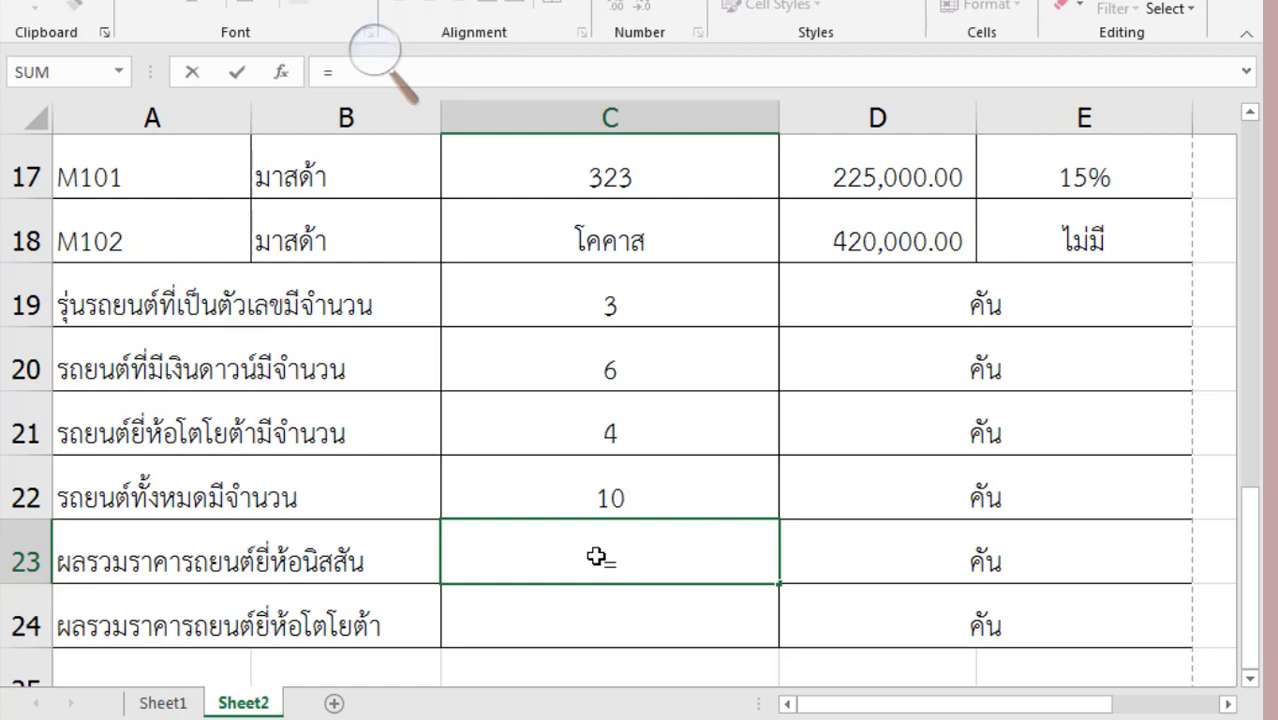
pyautogui.write('sum')
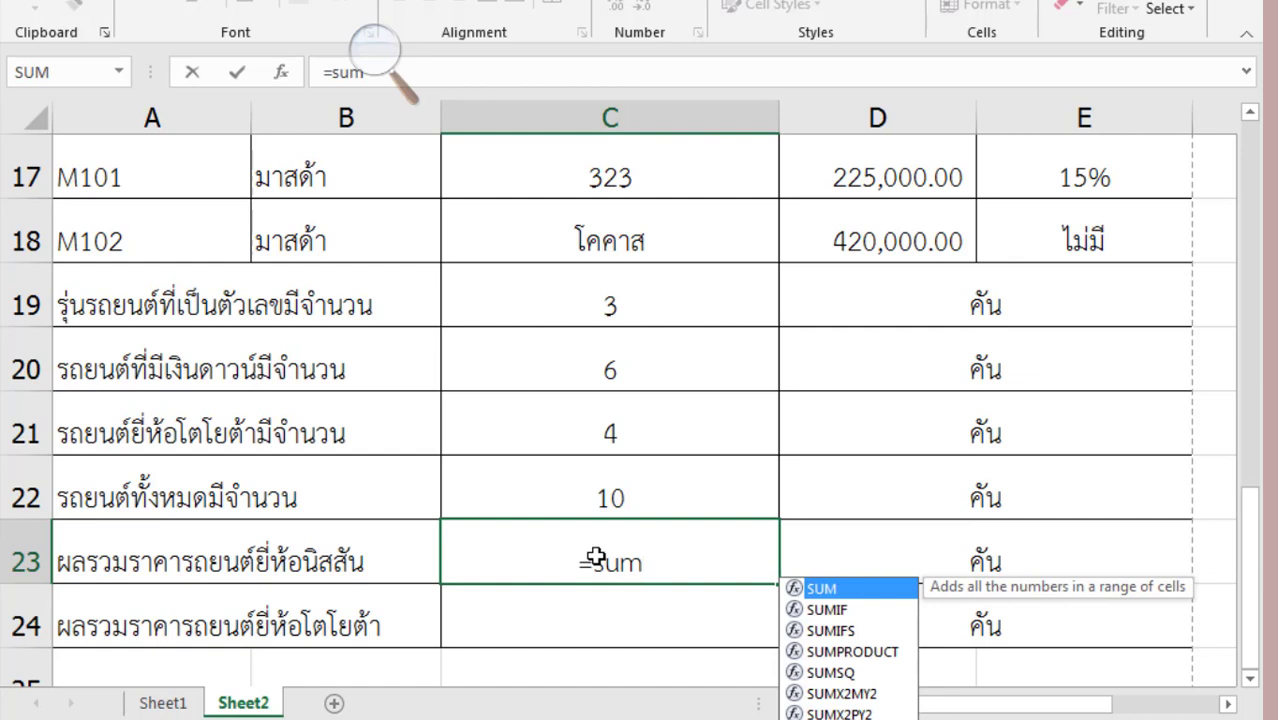
pyautogui.write('if')
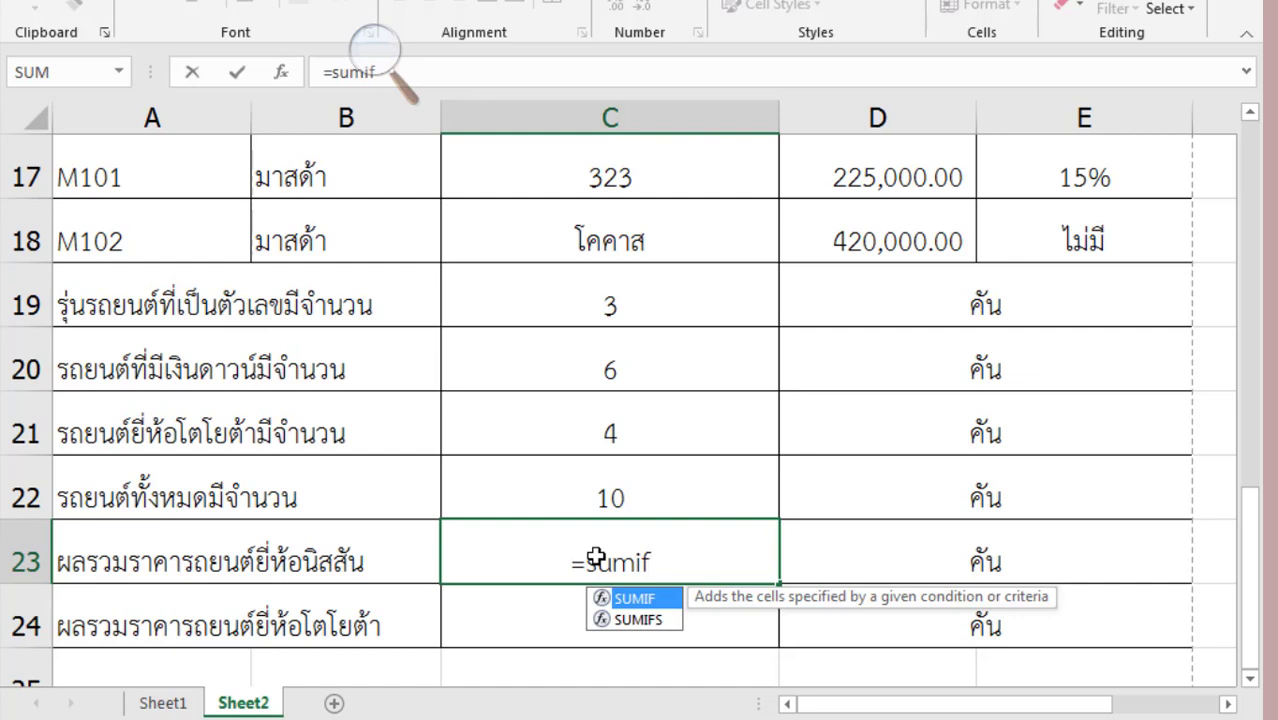
pyautogui.write('(')
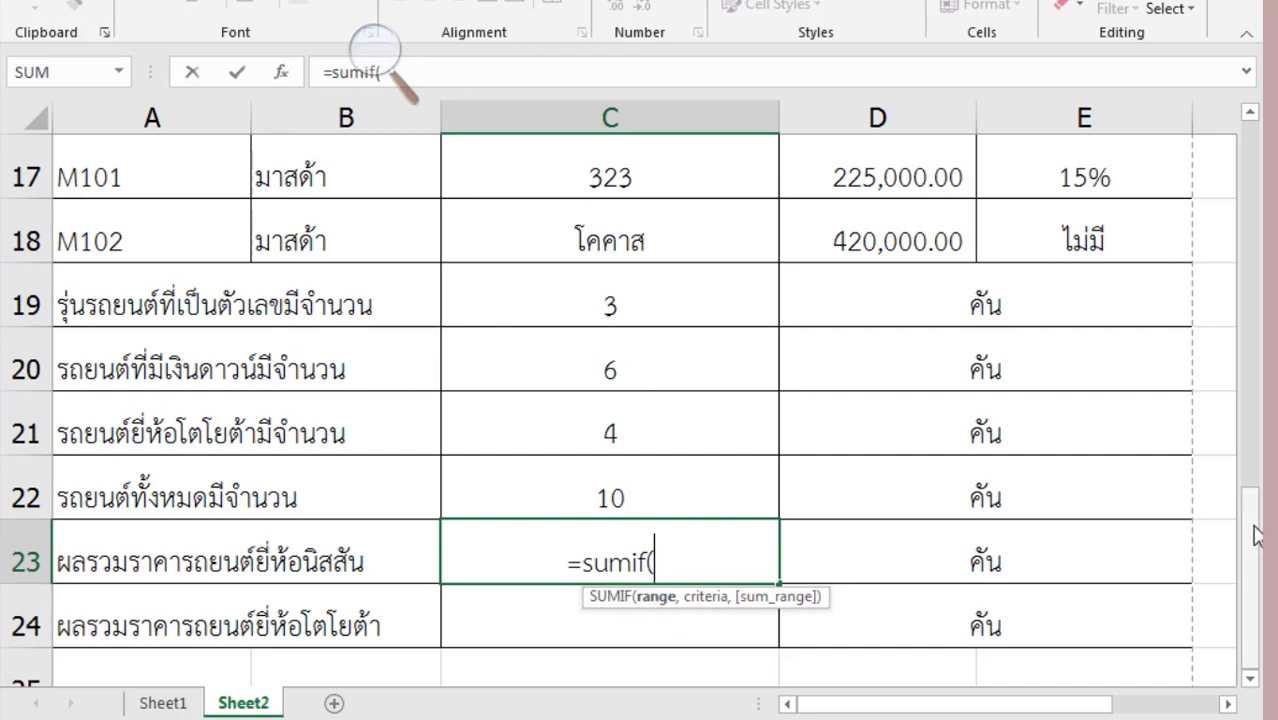
# - Add brand range B9:B18 and the criterion "=นิสสัน" to the SUMIF
pyautogui.moveTo(1258, 530)
pyautogui.mouseDown()
pyautogui.moveTo(1257, 500)
pyautogui.moveTo(1260, 564)
pyautogui.mouseUp()
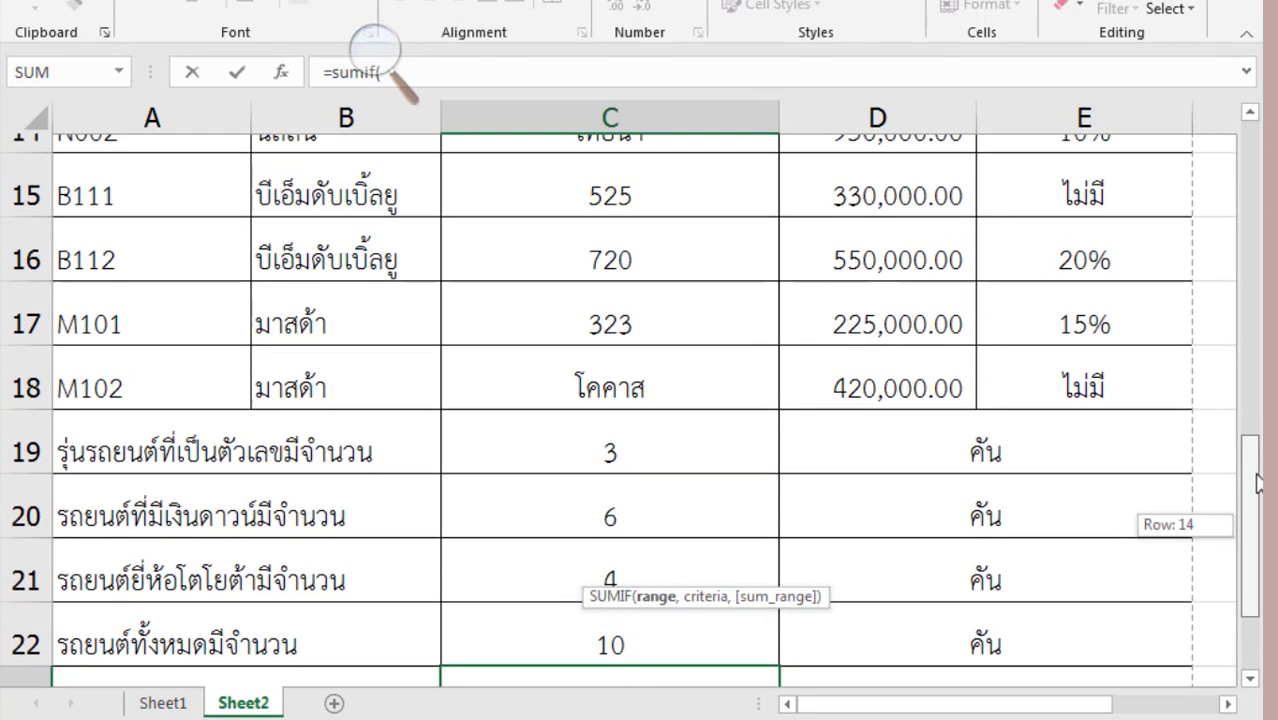
pyautogui.moveTo(1260, 564); pyautogui.dragTo(1258, 515)
pyautogui.moveTo(315, 375)
pyautogui.mouseDown()
pyautogui.moveTo(333, 288)
pyautogui.moveTo(325, 485)
pyautogui.mouseUp()
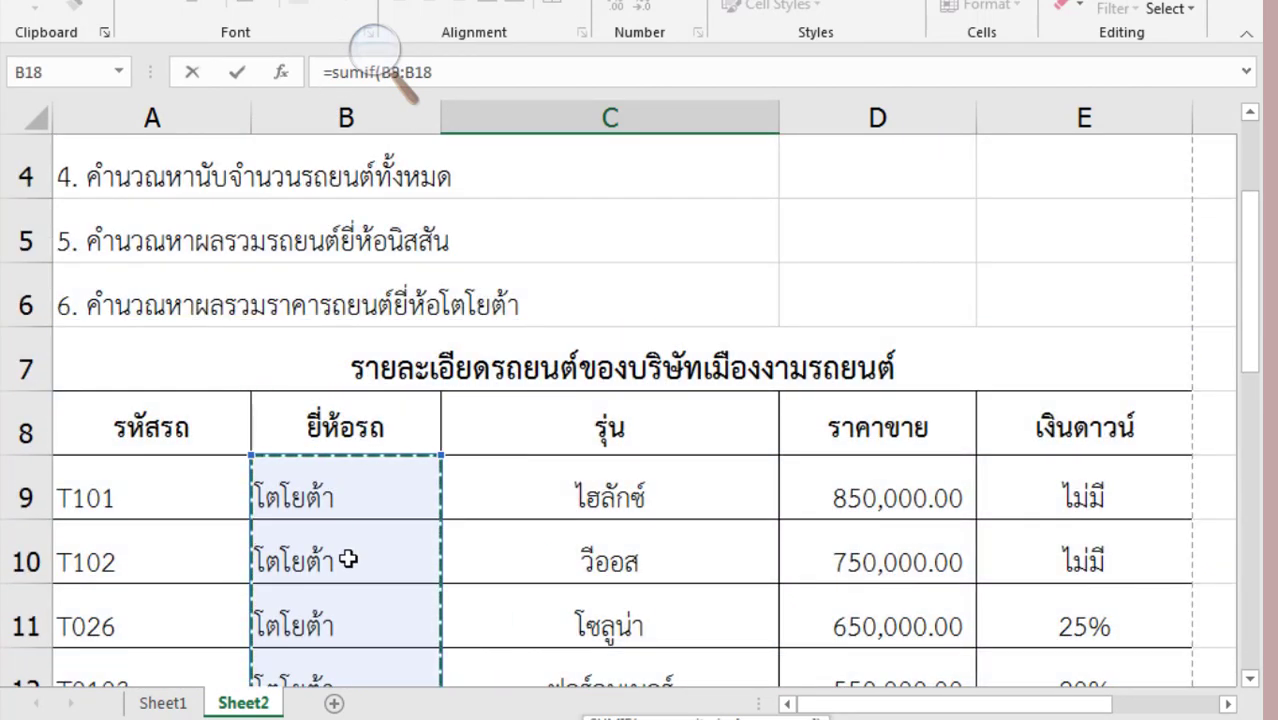
pyautogui.moveTo(1256, 283); pyautogui.dragTo(1261, 605)
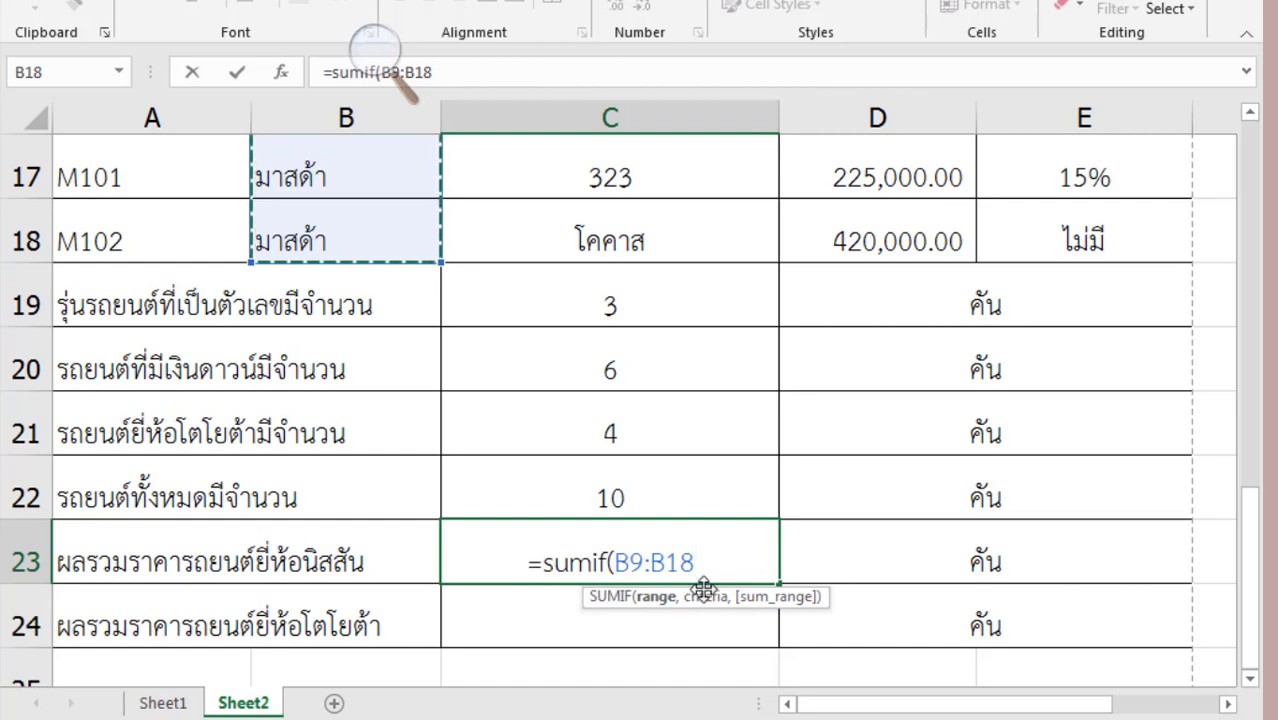
pyautogui.write(',')
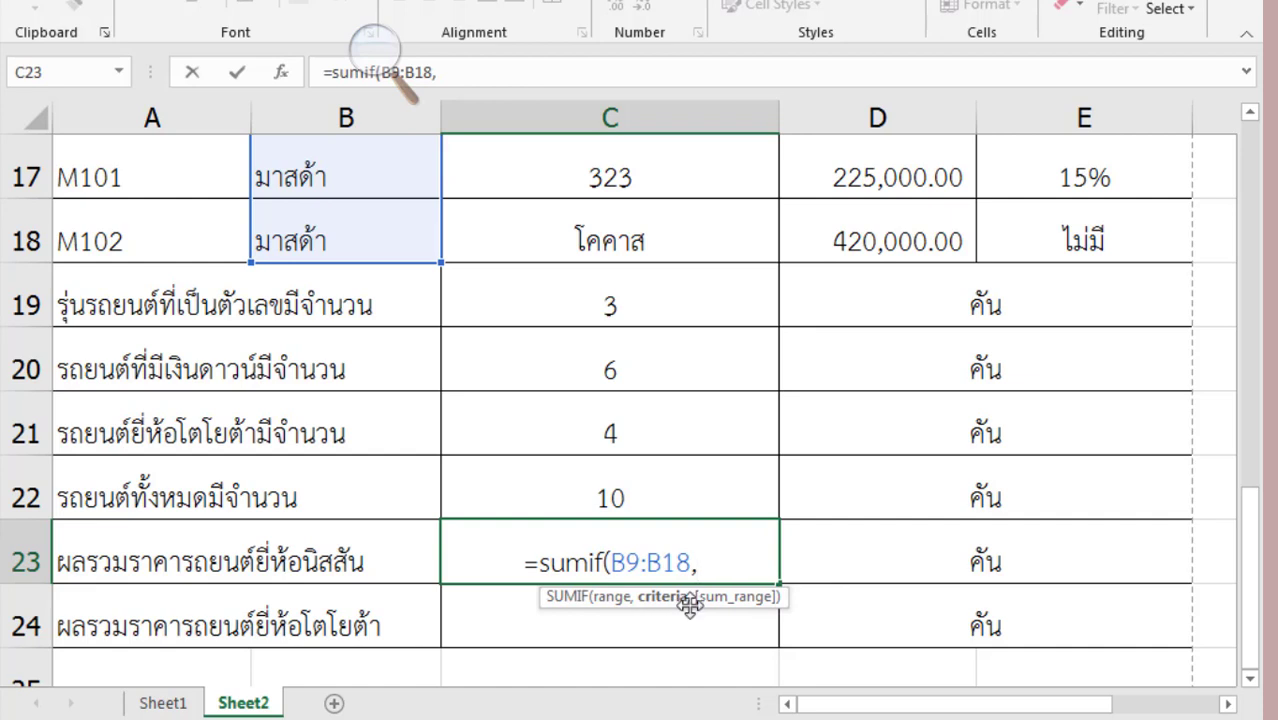
pyautogui.write('"')
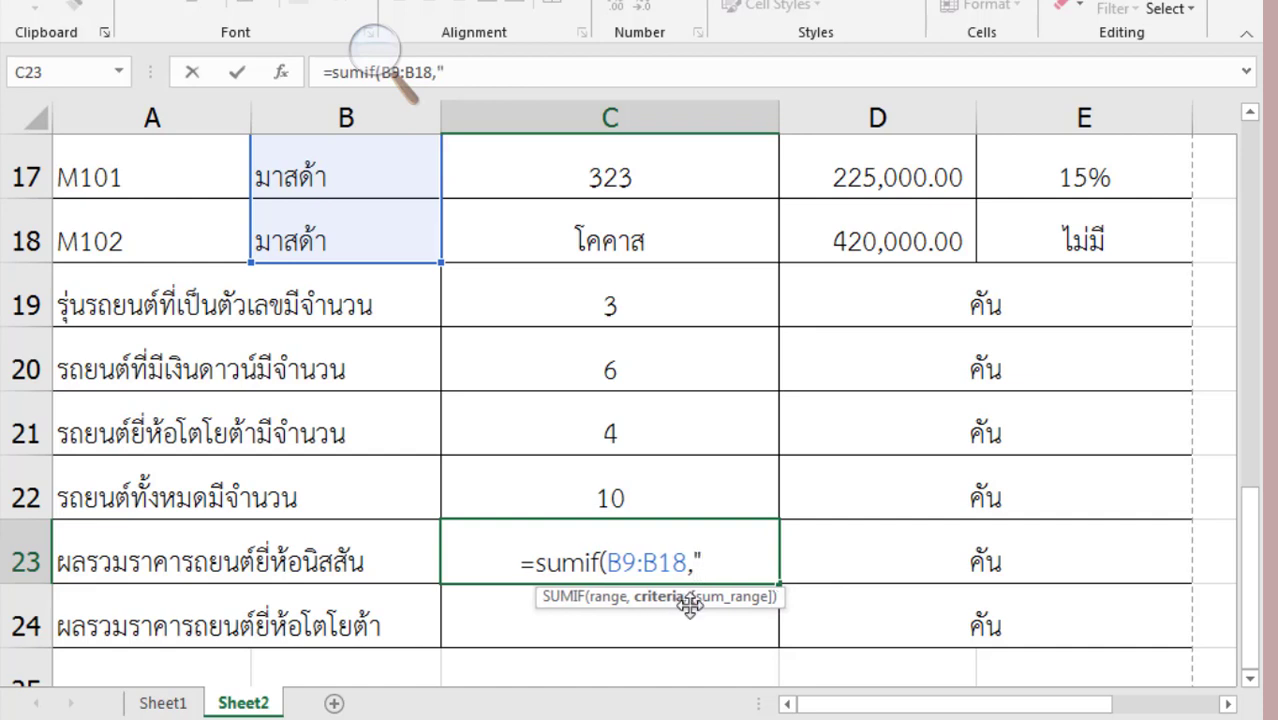
pyautogui.write('=')
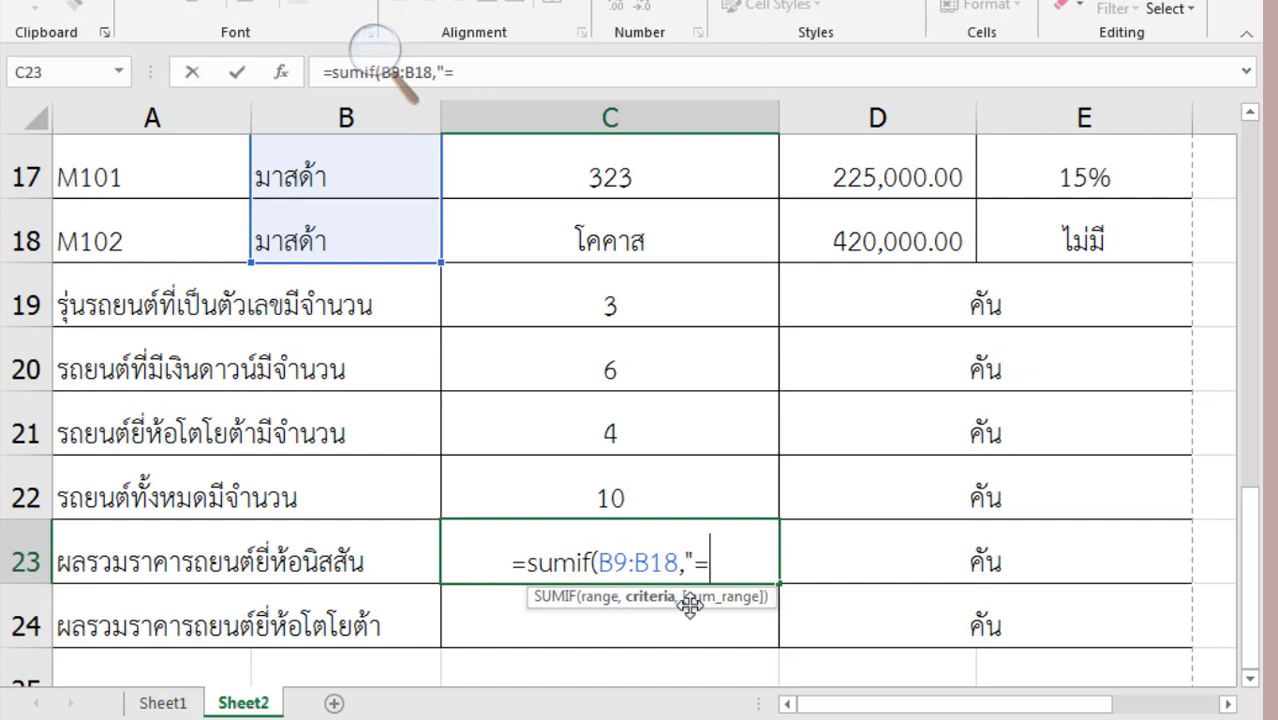
pyautogui.write('นิ')
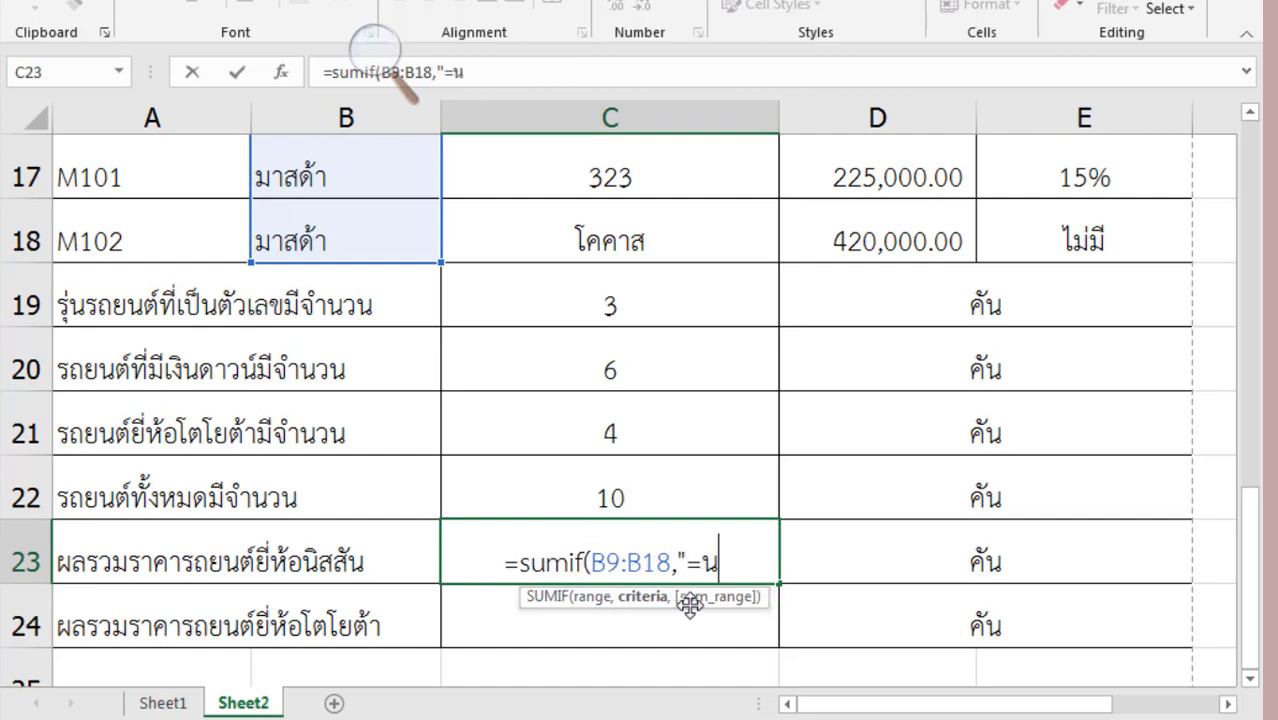
pyautogui.write('สส')
pyautogui.write('ัน')
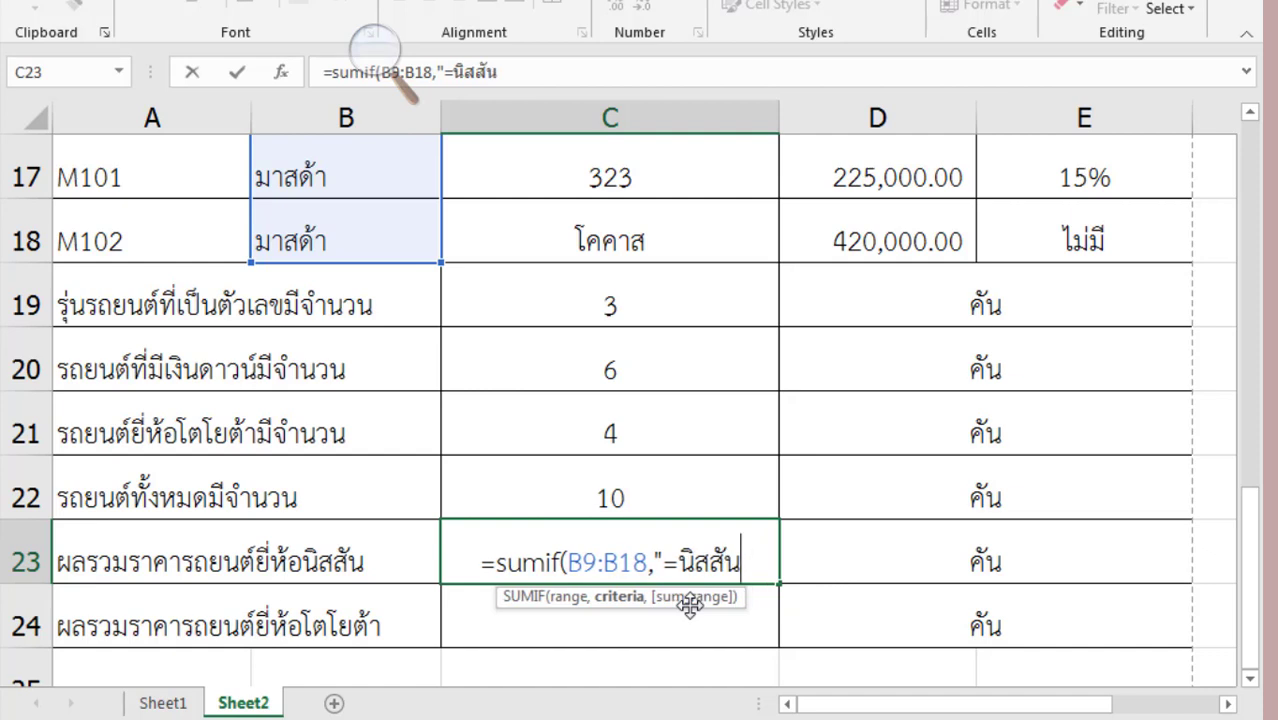
pyautogui.write('.')
pyautogui.press('BackSpace')
pyautogui.write('",')
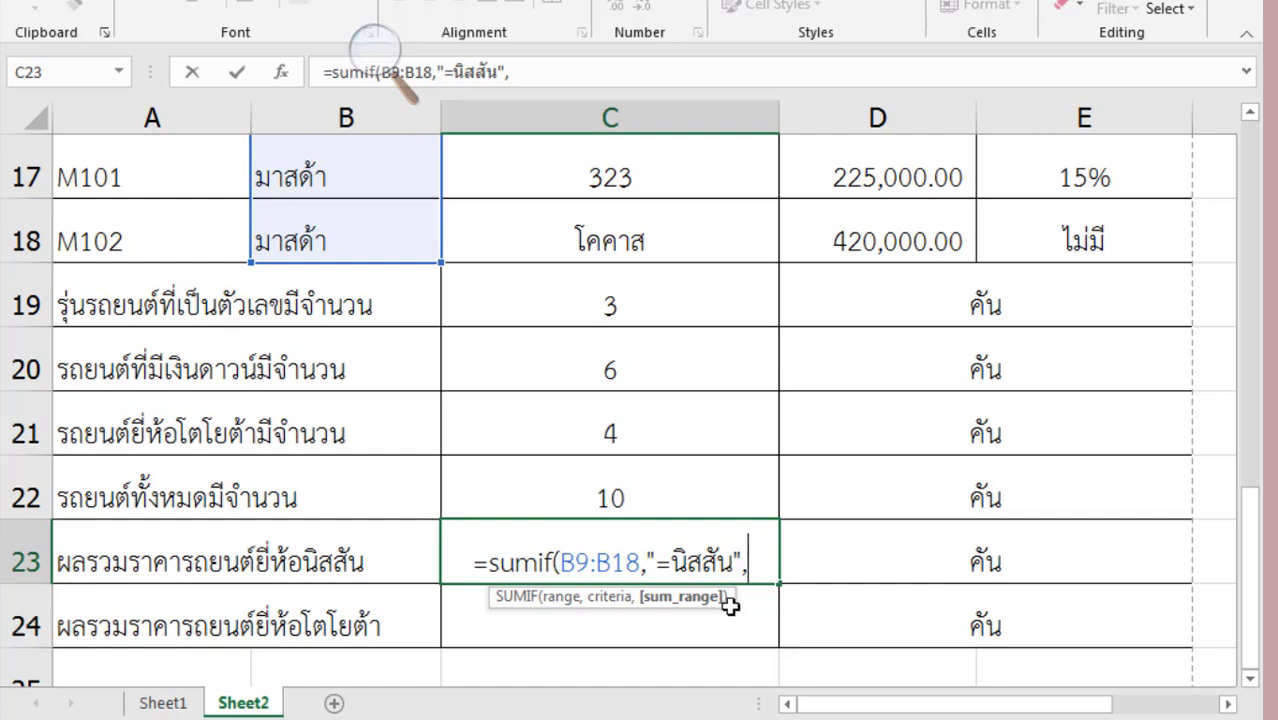
# - Finish the SUMIF with prices D9:D18, giving 1,420,000.00 in C23
pyautogui.scroll(1, 1254, 565)
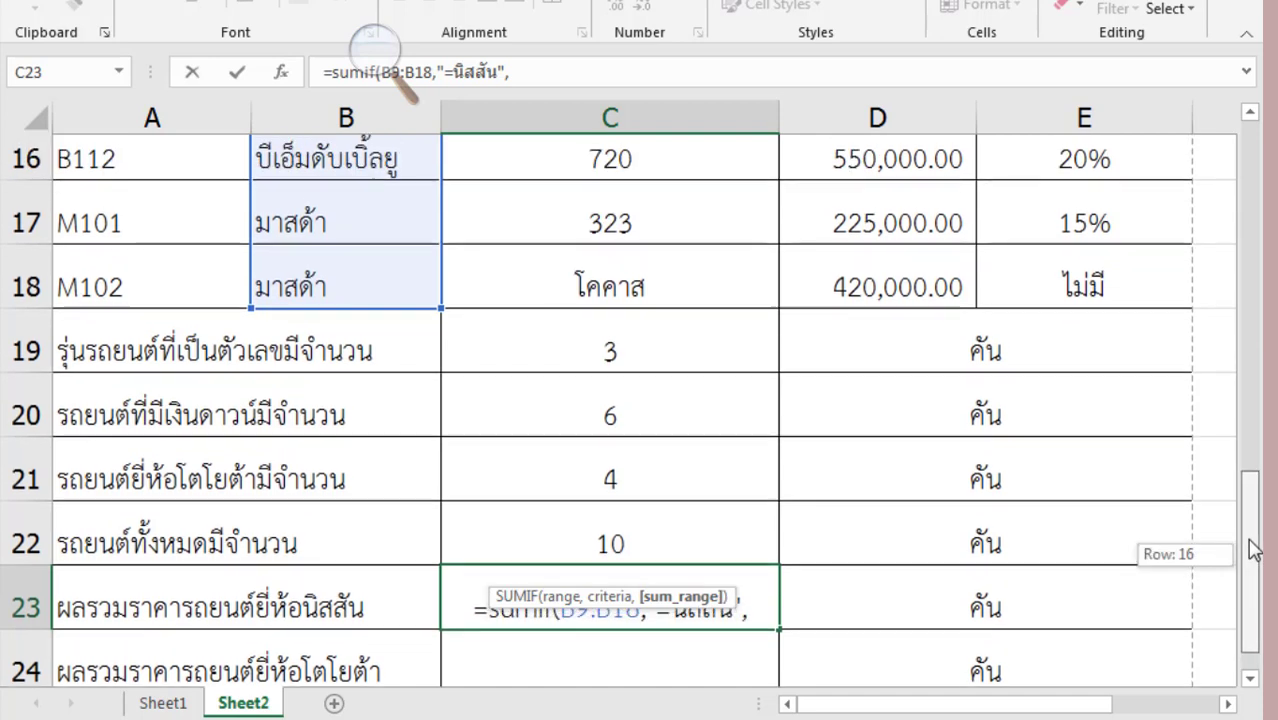
pyautogui.click(918, 285)
pyautogui.moveTo(920, 273)
pyautogui.mouseDown()
pyautogui.moveTo(914, 212)
pyautogui.moveTo(894, 314)
pyautogui.mouseUp()
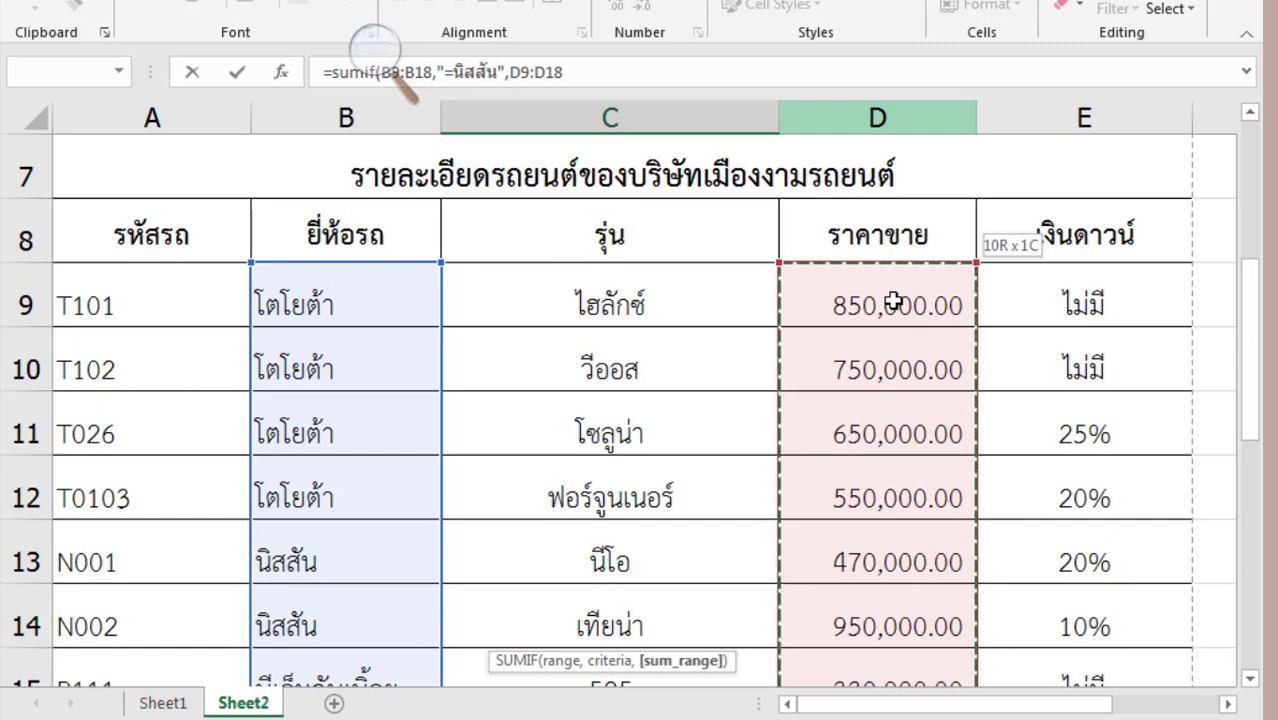
pyautogui.moveTo(893, 301); pyautogui.dragTo(893, 300)
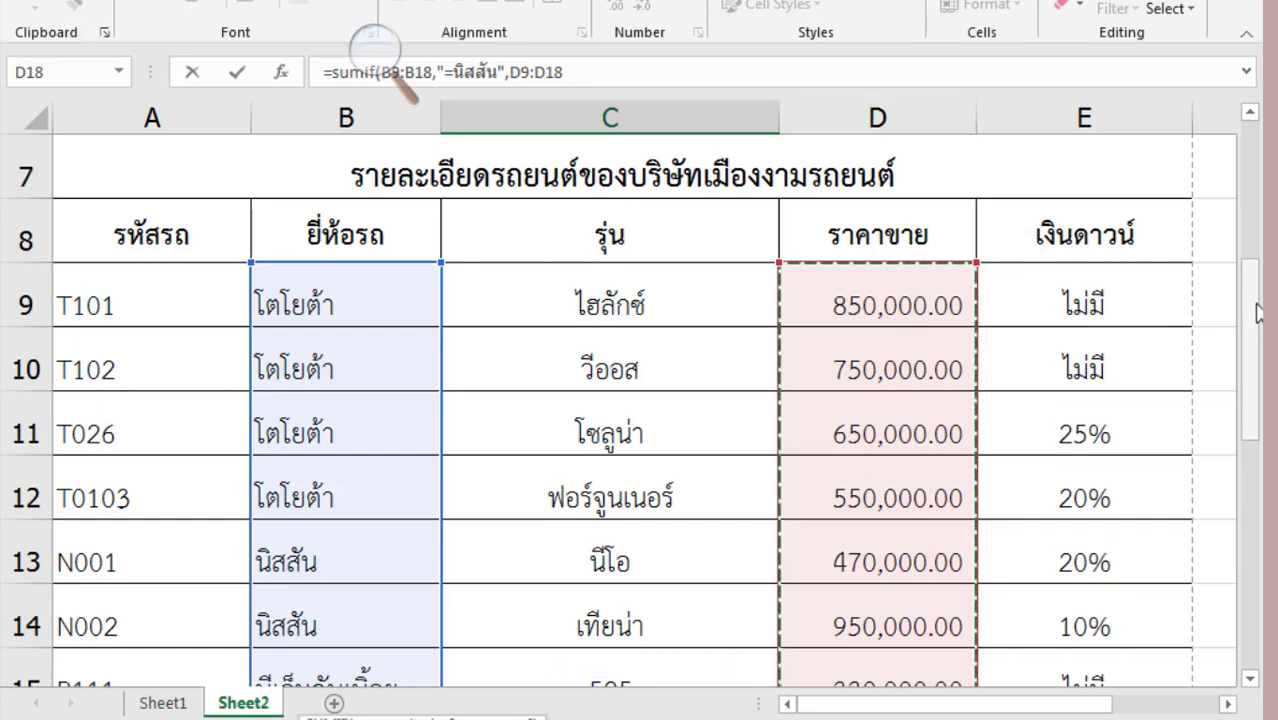
pyautogui.moveTo(1258, 320); pyautogui.dragTo(1259, 640)
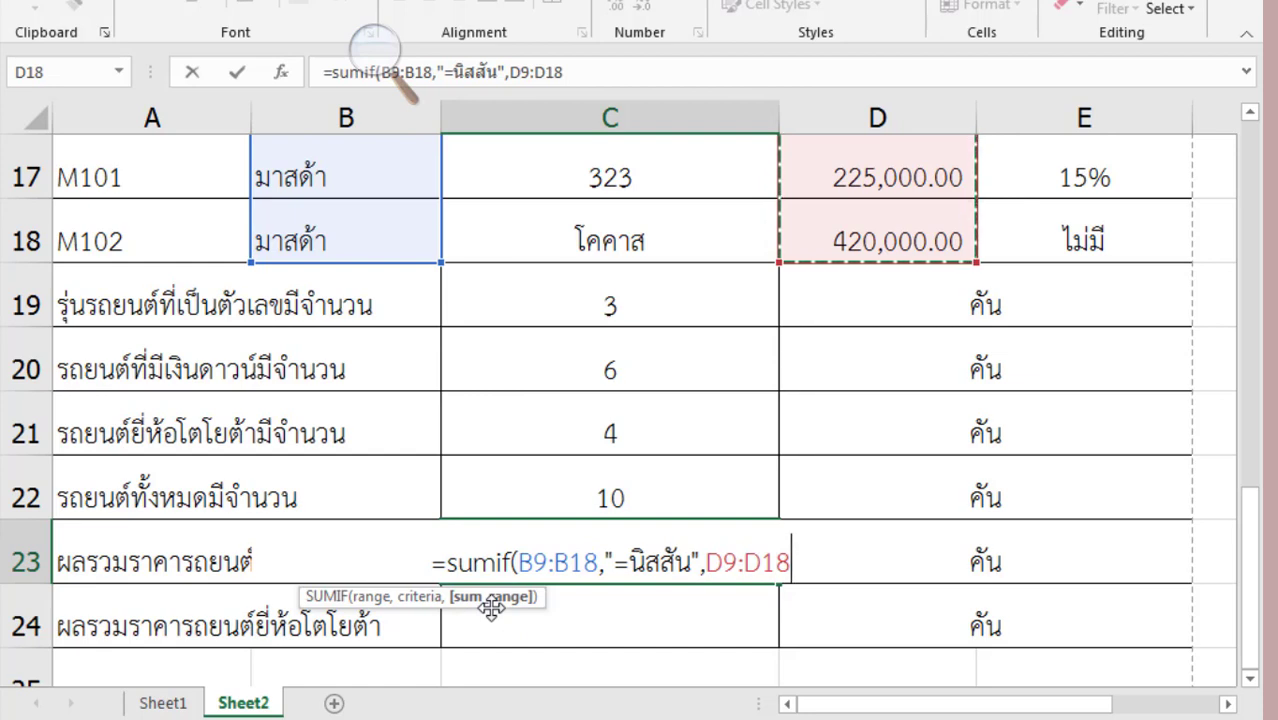
pyautogui.press('Return')
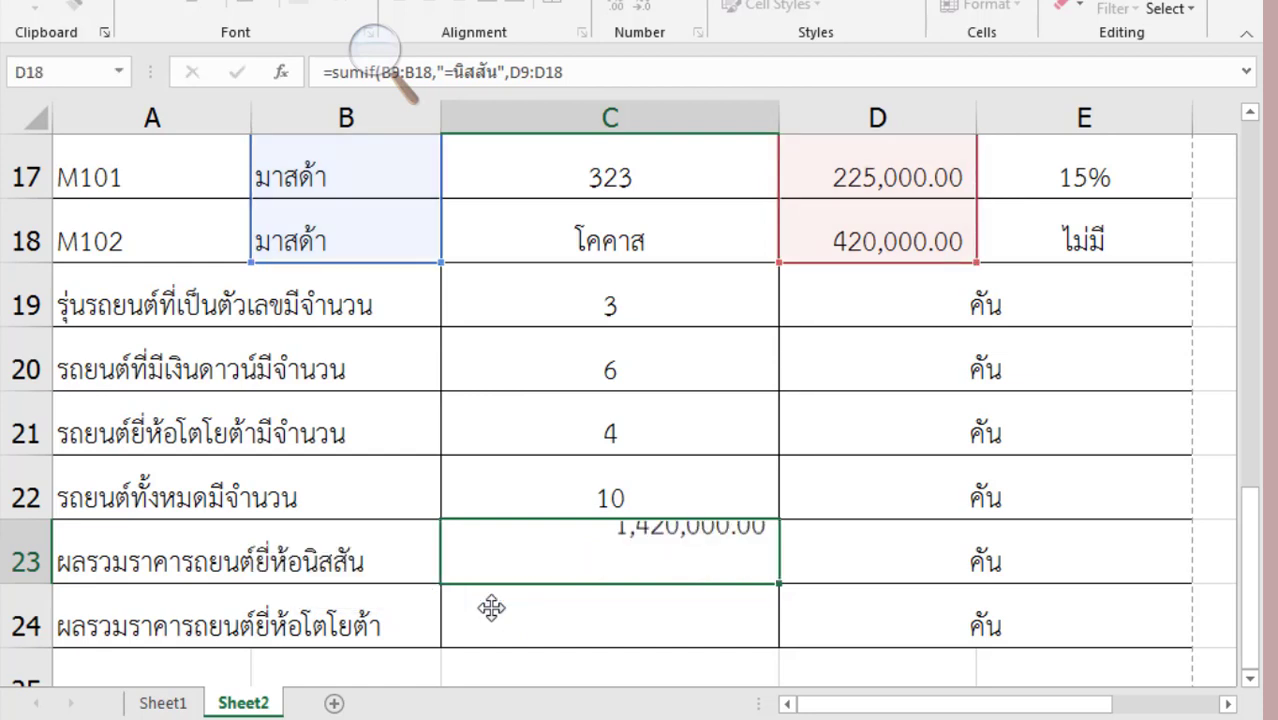
pyautogui.click(682, 563)
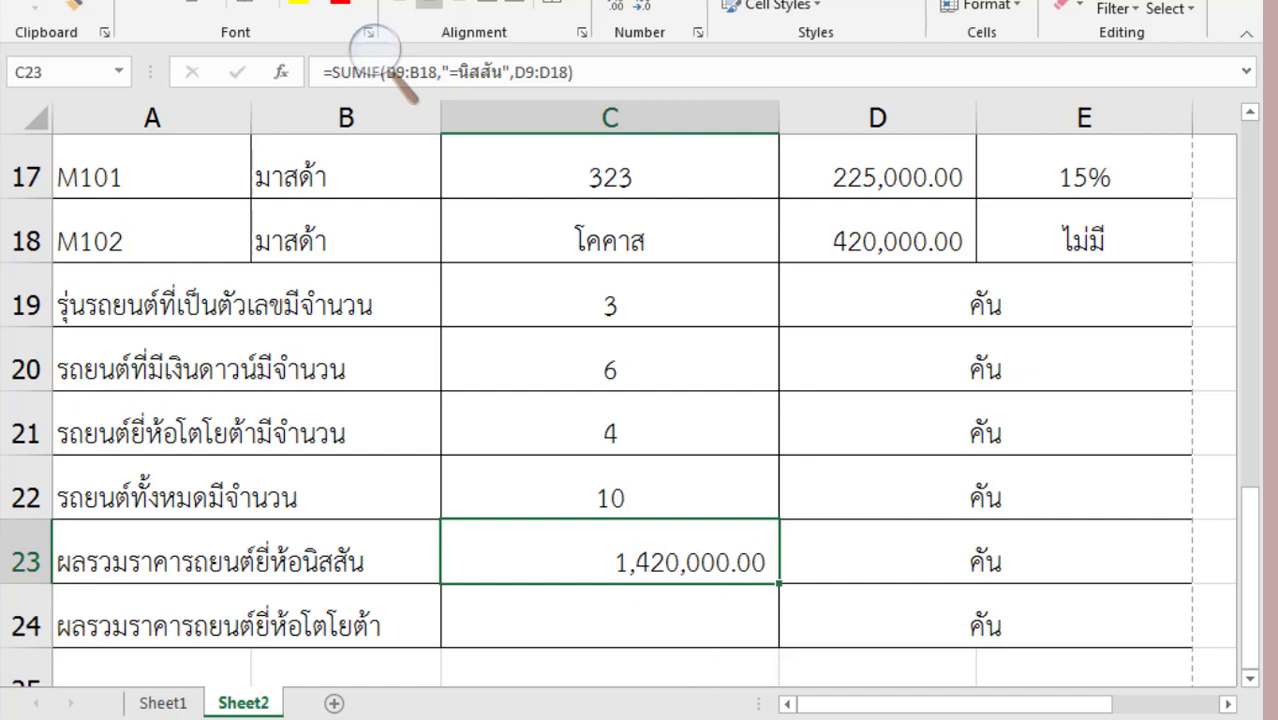
pyautogui.click(583, 622)
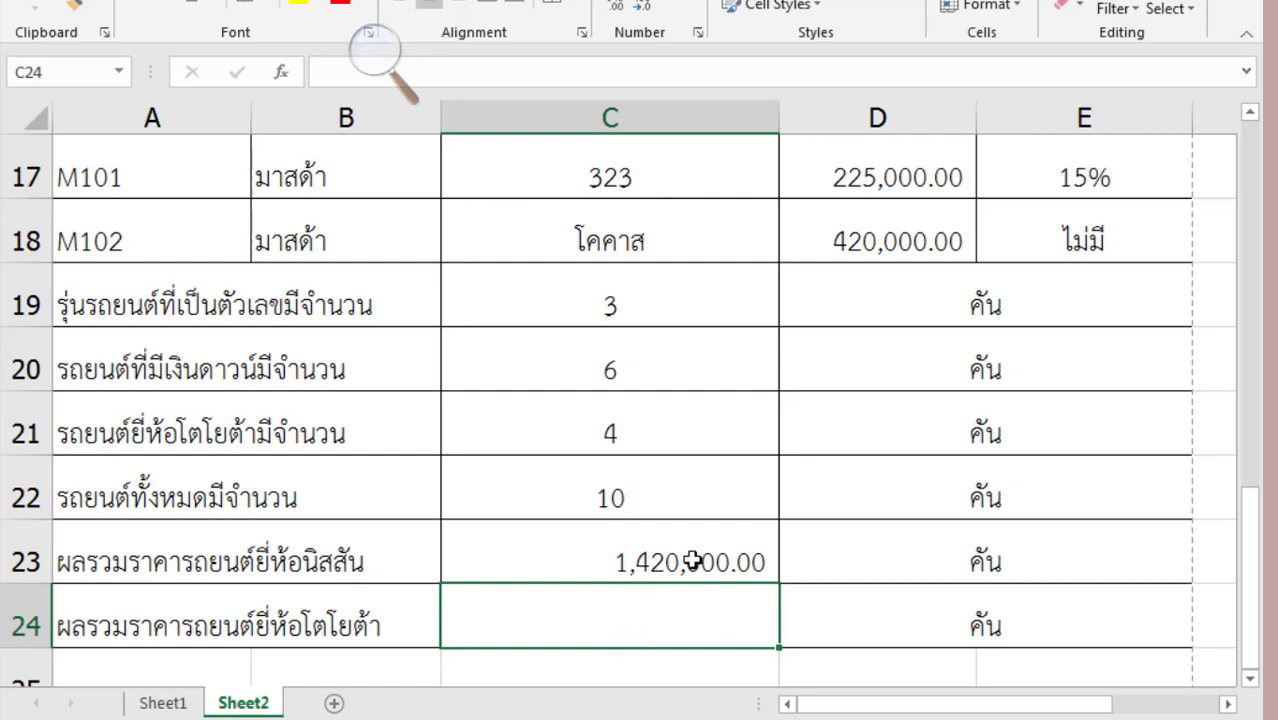
# - Enter =SUMIF(B9:B18,"=โตโยต้า",D9:D18) in C24, giving 2,800,000.00
pyautogui.write('=')
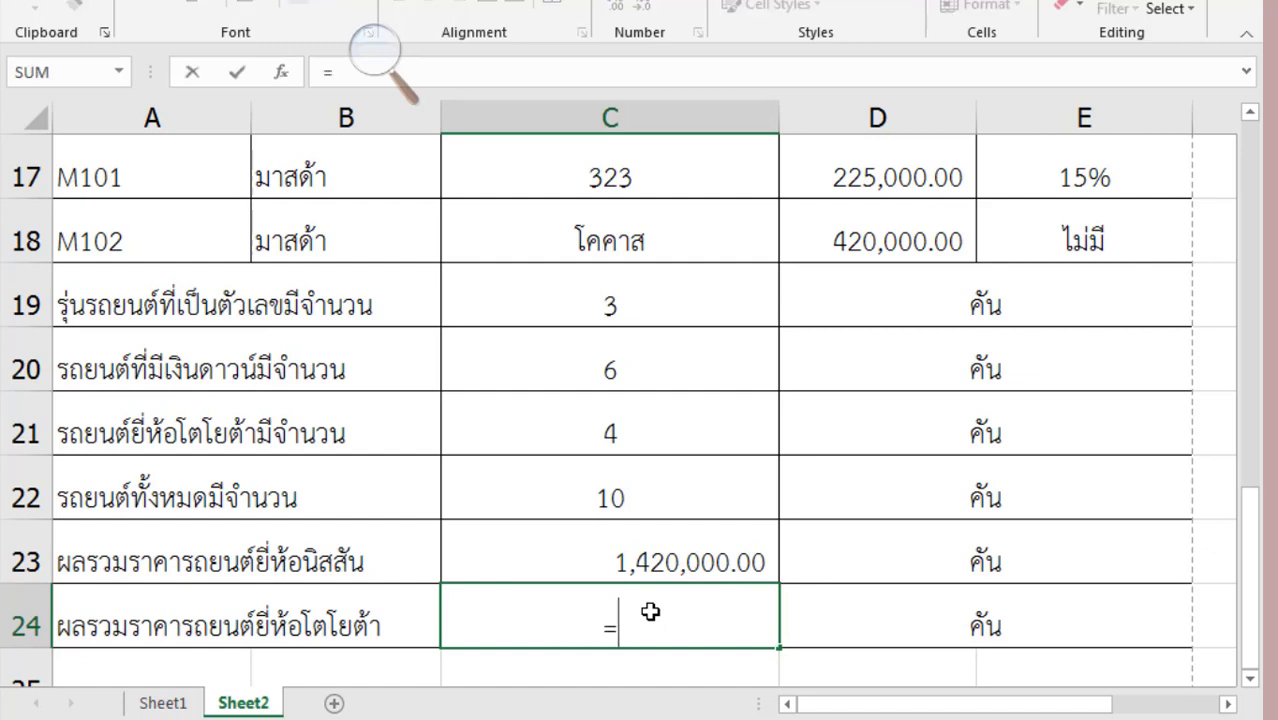
pyautogui.write('s')
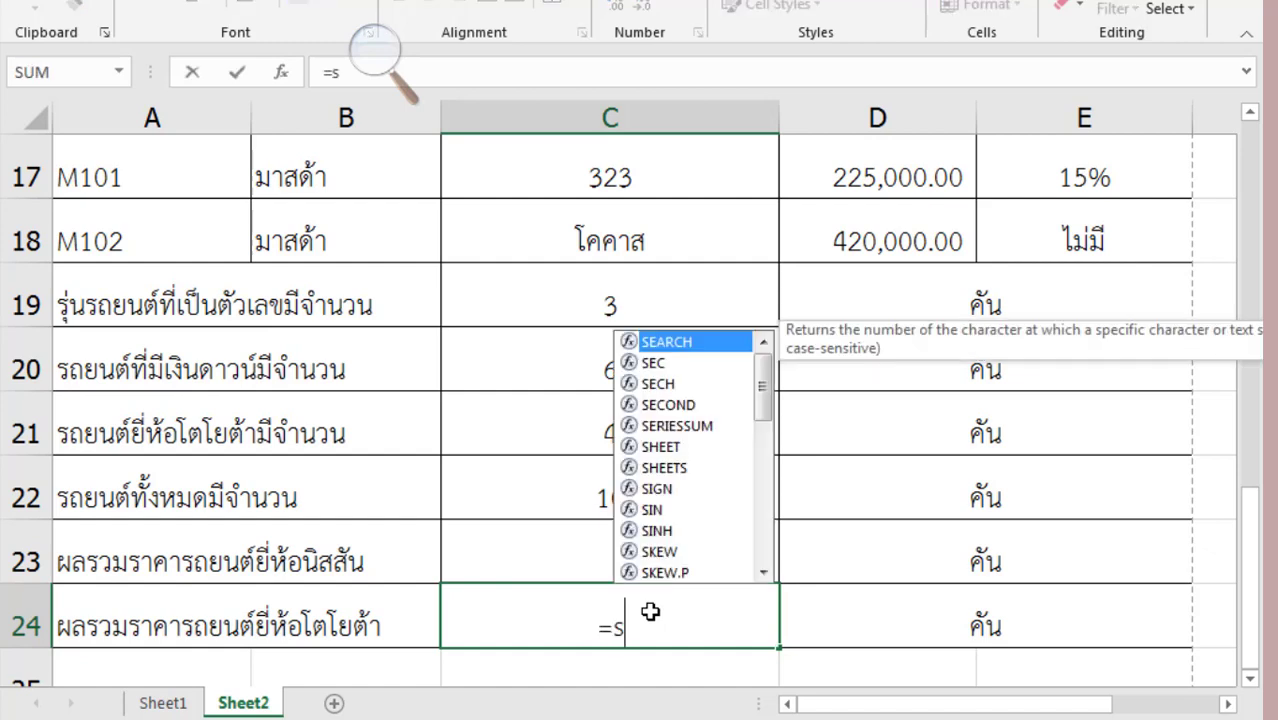
pyautogui.write('umif')
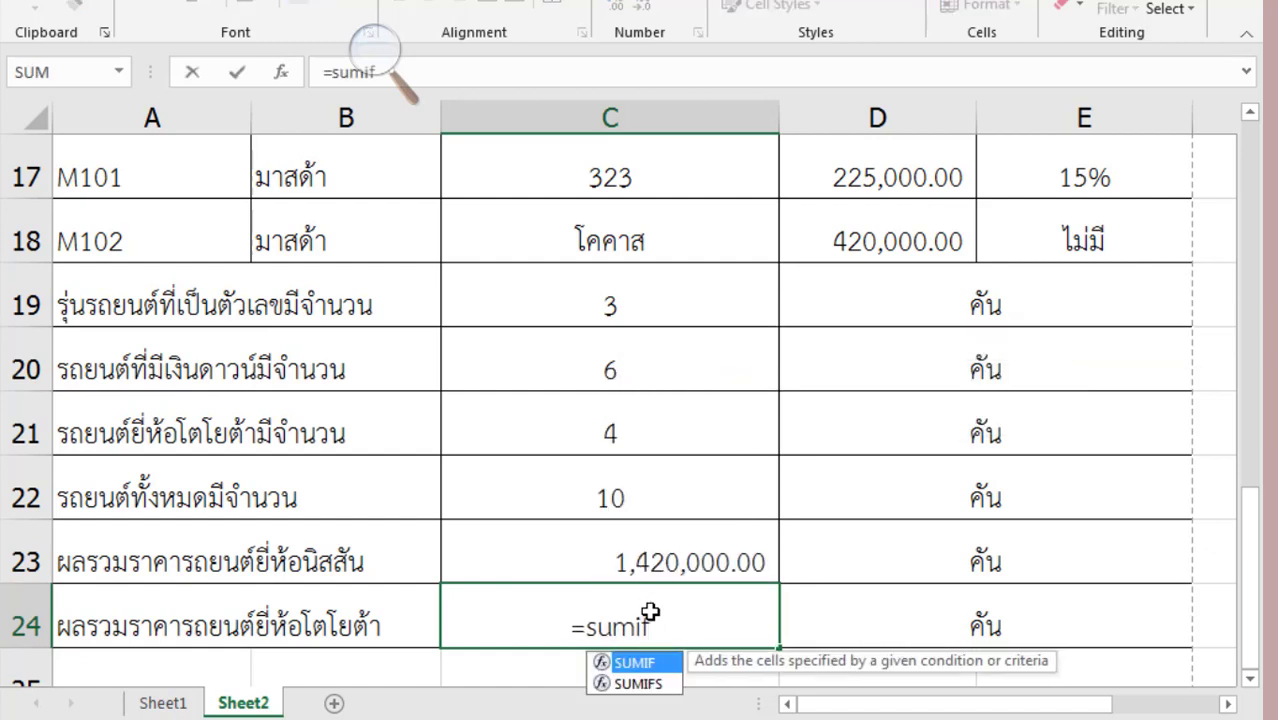
pyautogui.write('(')
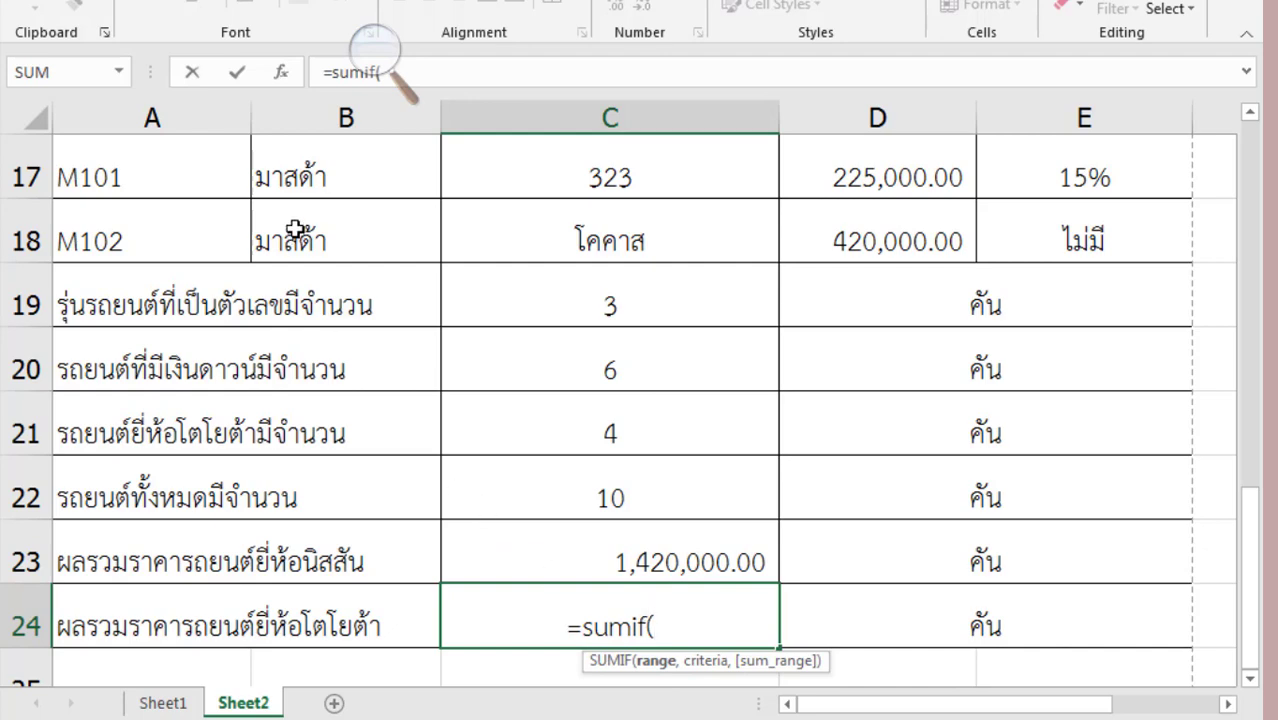
pyautogui.moveTo(295, 230); pyautogui.dragTo(320, 355)
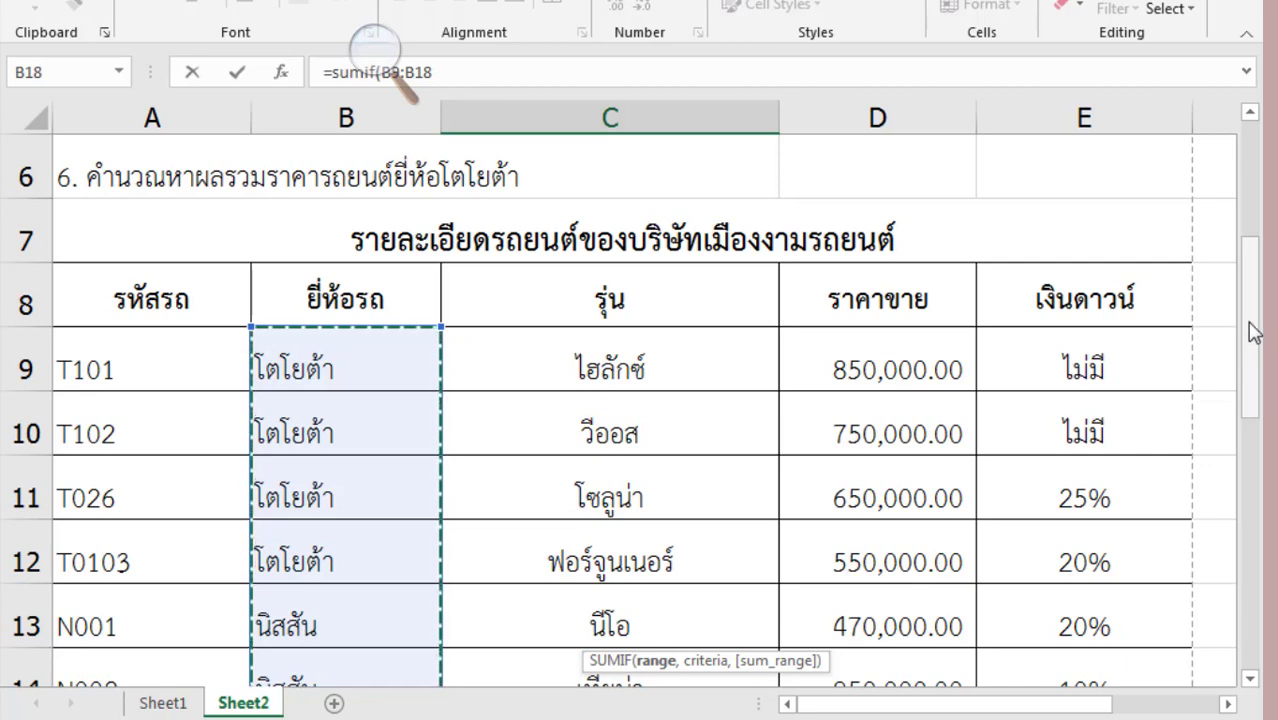
pyautogui.moveTo(1253, 333); pyautogui.dragTo(1260, 625)
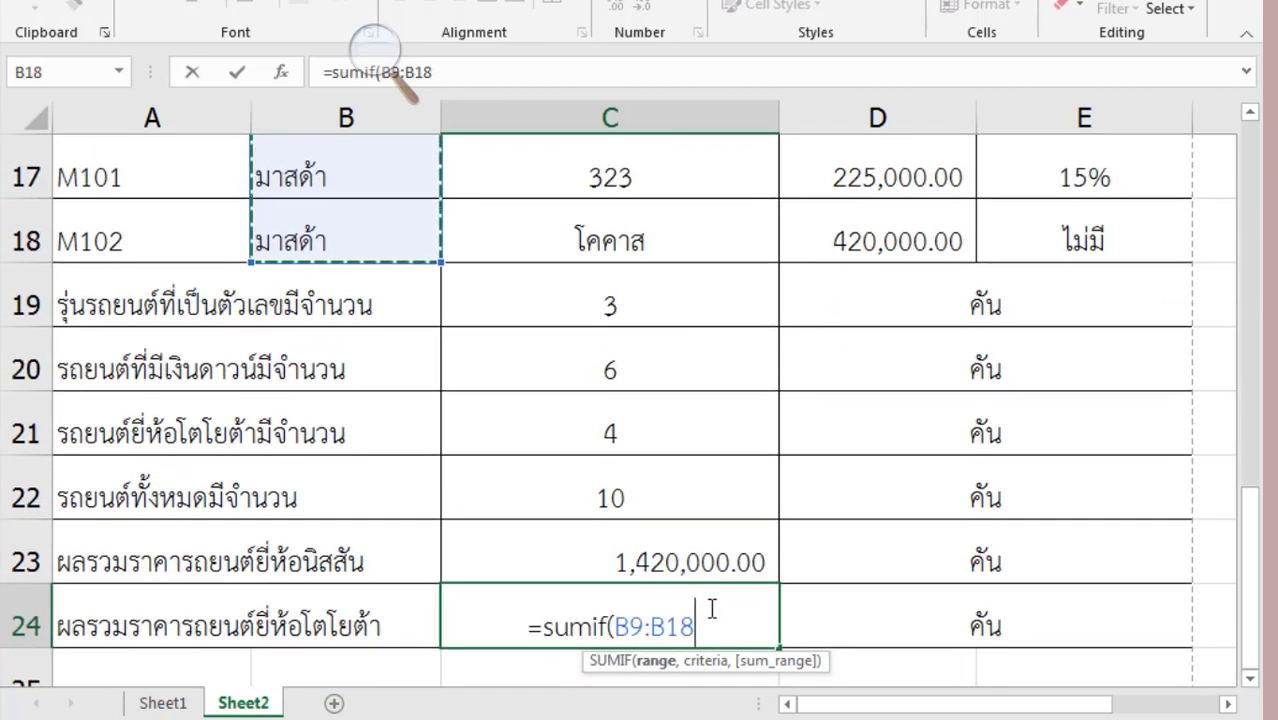
pyautogui.write(',"')
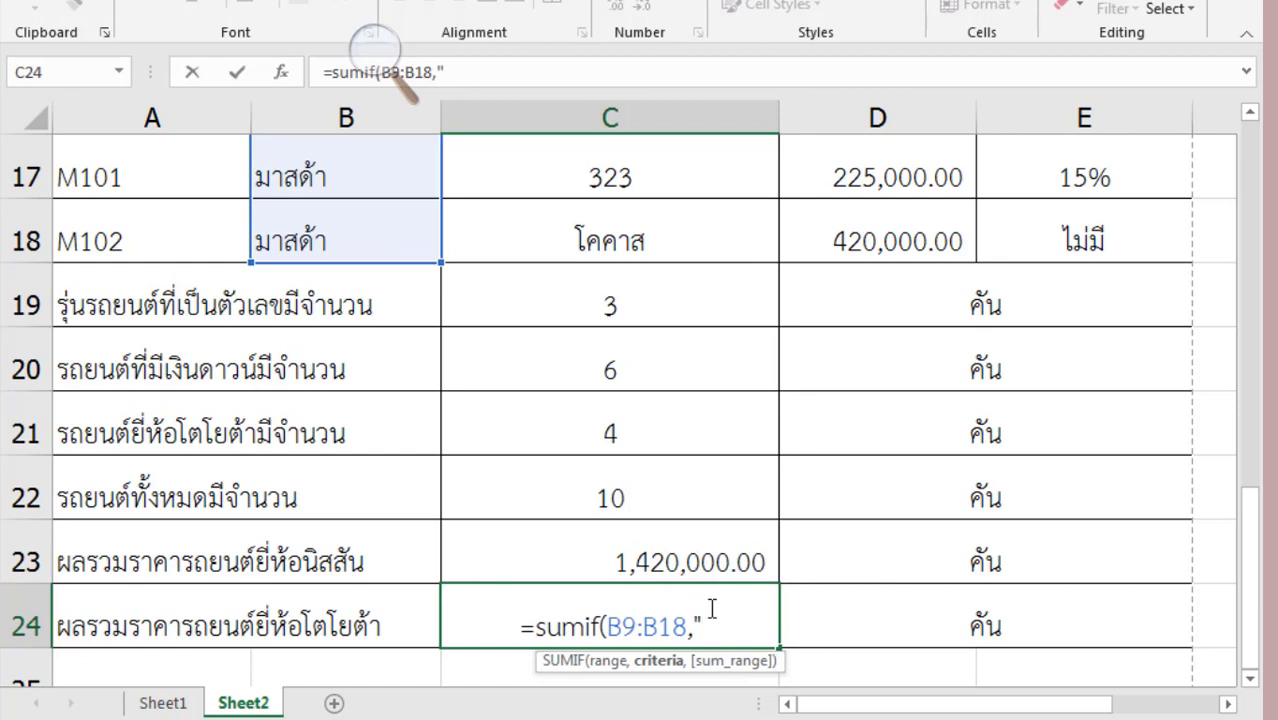
pyautogui.write('=F')
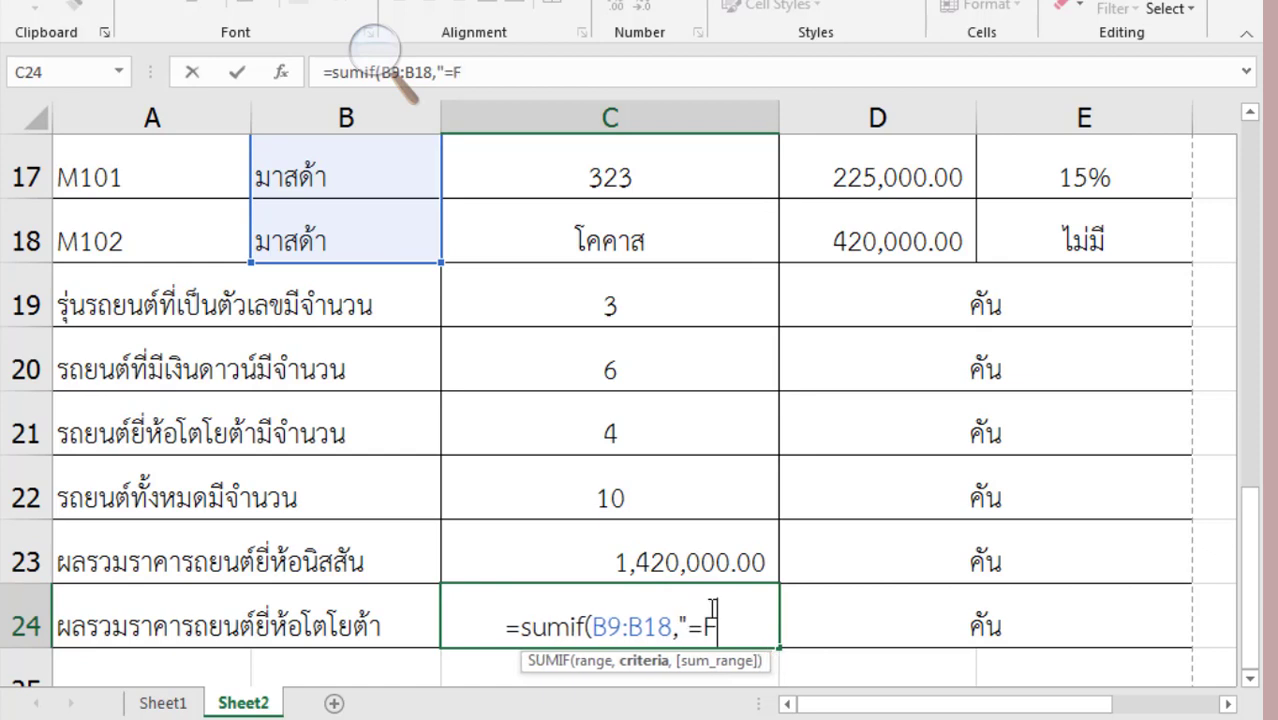
pyautogui.press('BackSpace')
pyautogui.write('โต')
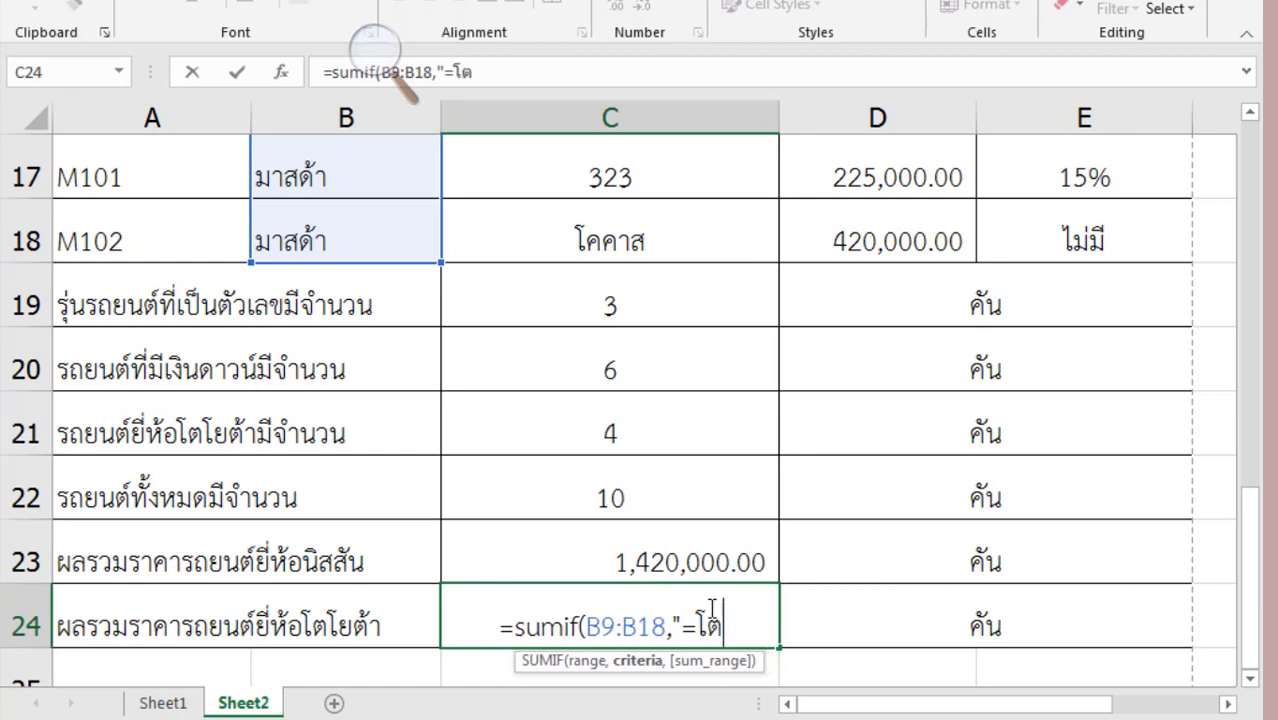
pyautogui.write('โยต้า')
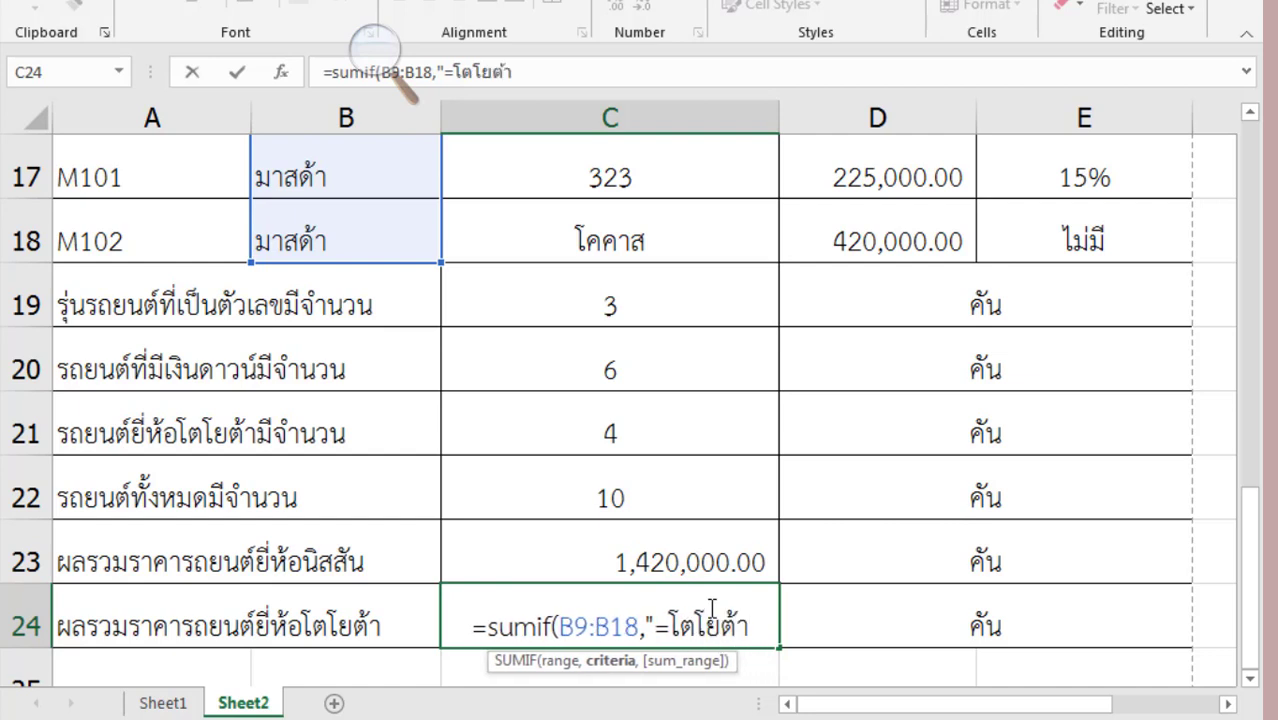
pyautogui.write('.')
pyautogui.press('BackSpace')
pyautogui.write('"')
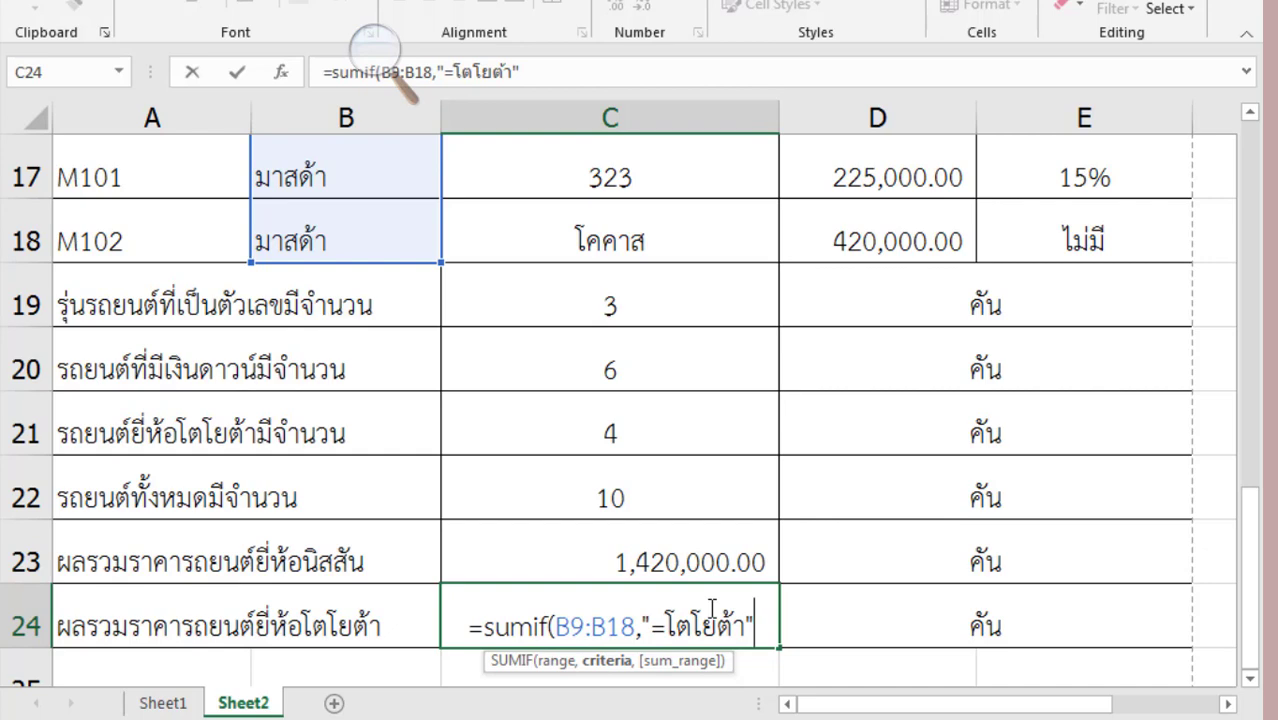
pyautogui.write(',')
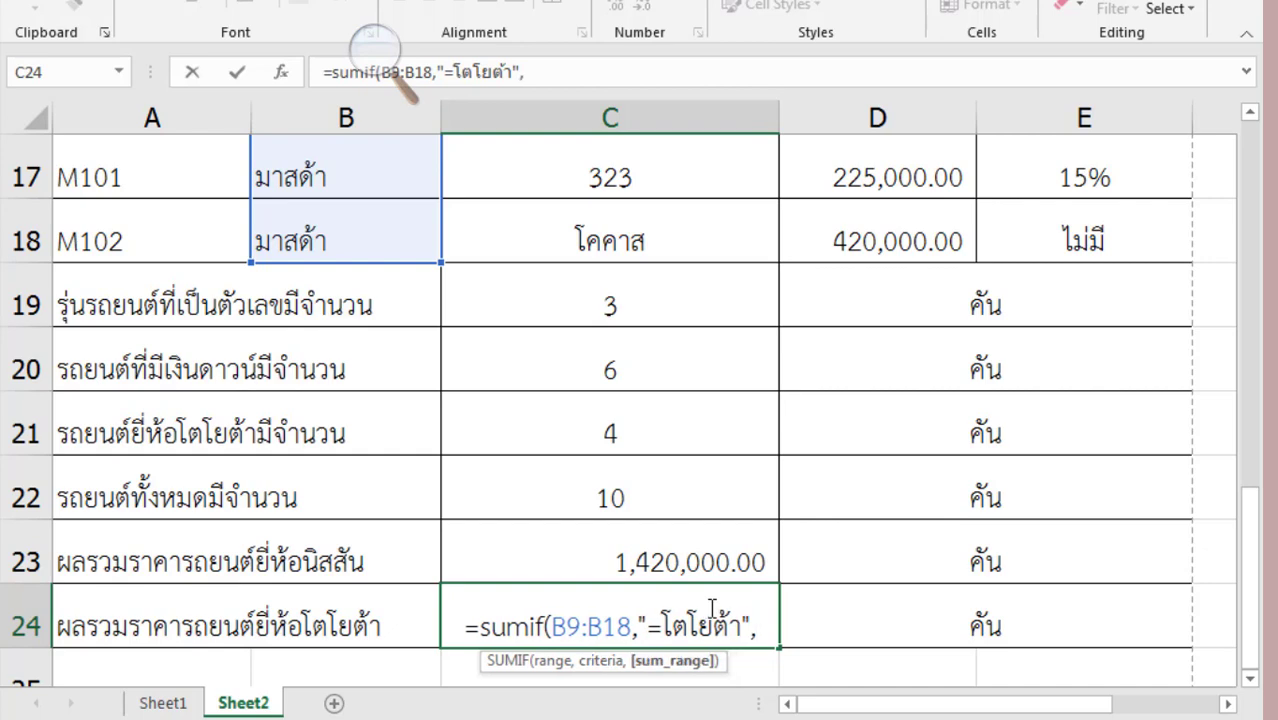
pyautogui.moveTo(872, 240)
pyautogui.mouseDown()
pyautogui.moveTo(890, 5)
pyautogui.moveTo(892, 362)
pyautogui.mouseUp()
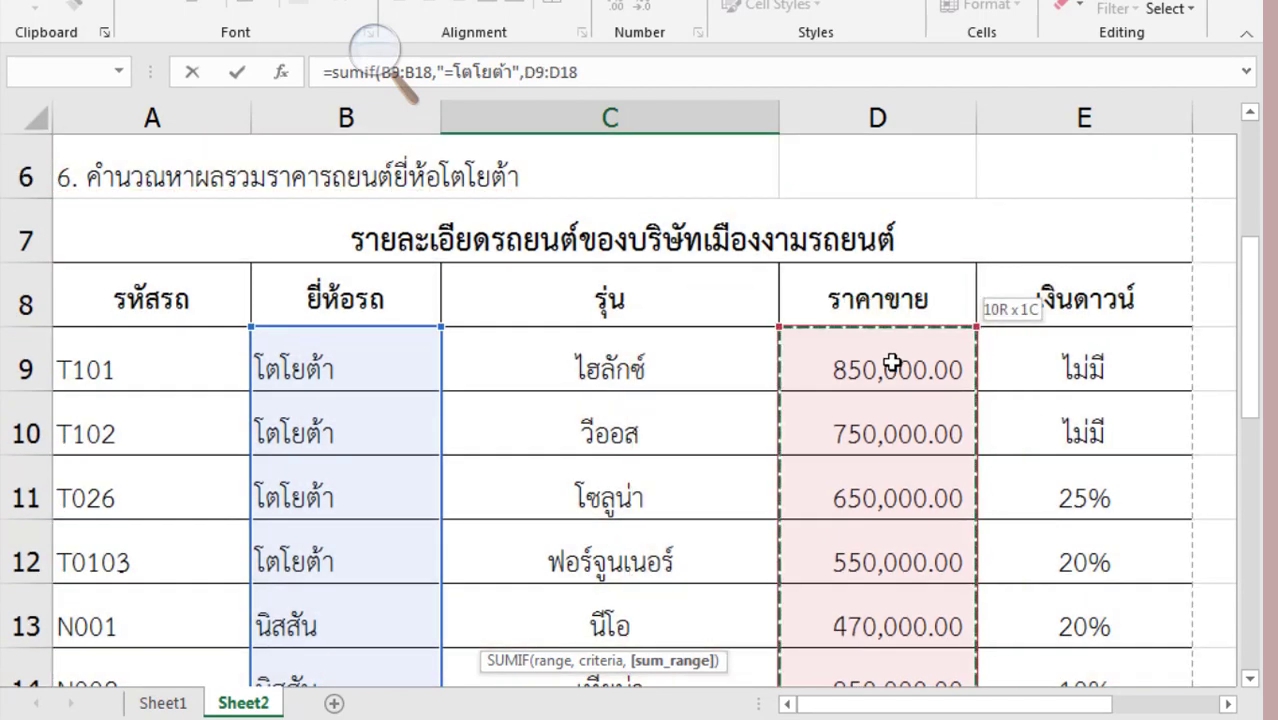
pyautogui.press('Return')
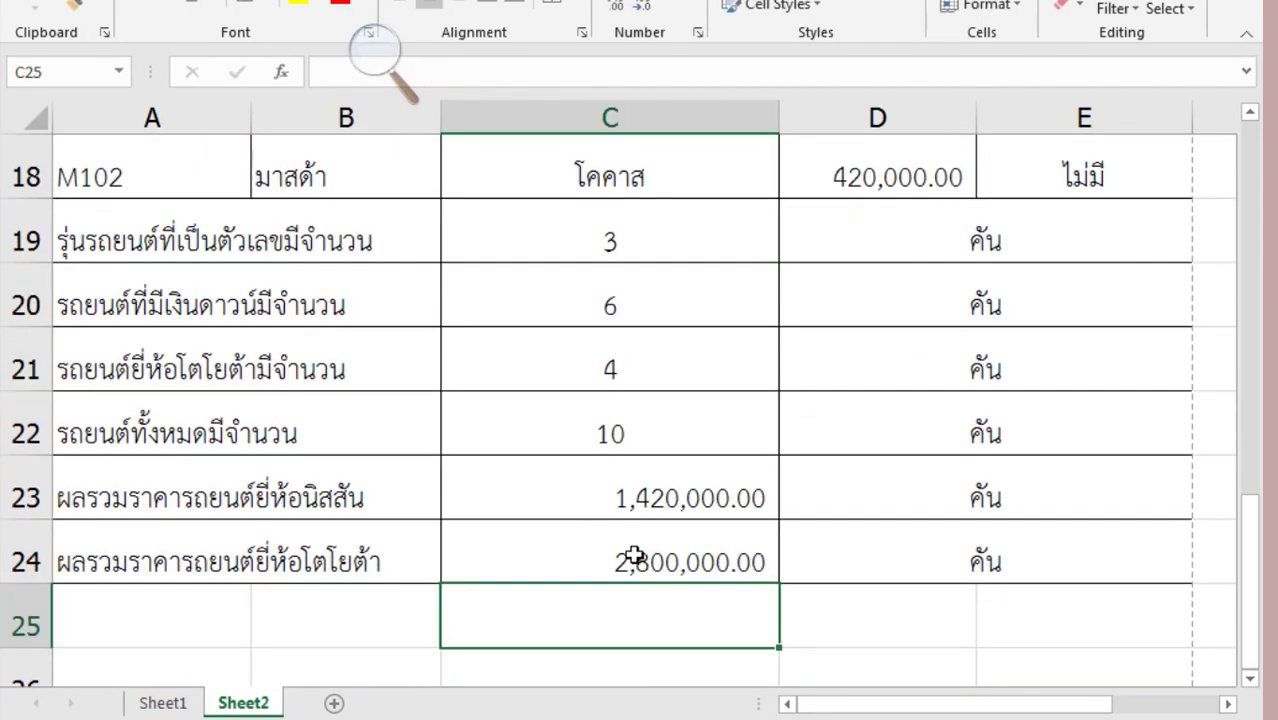
pyautogui.click(652, 566)
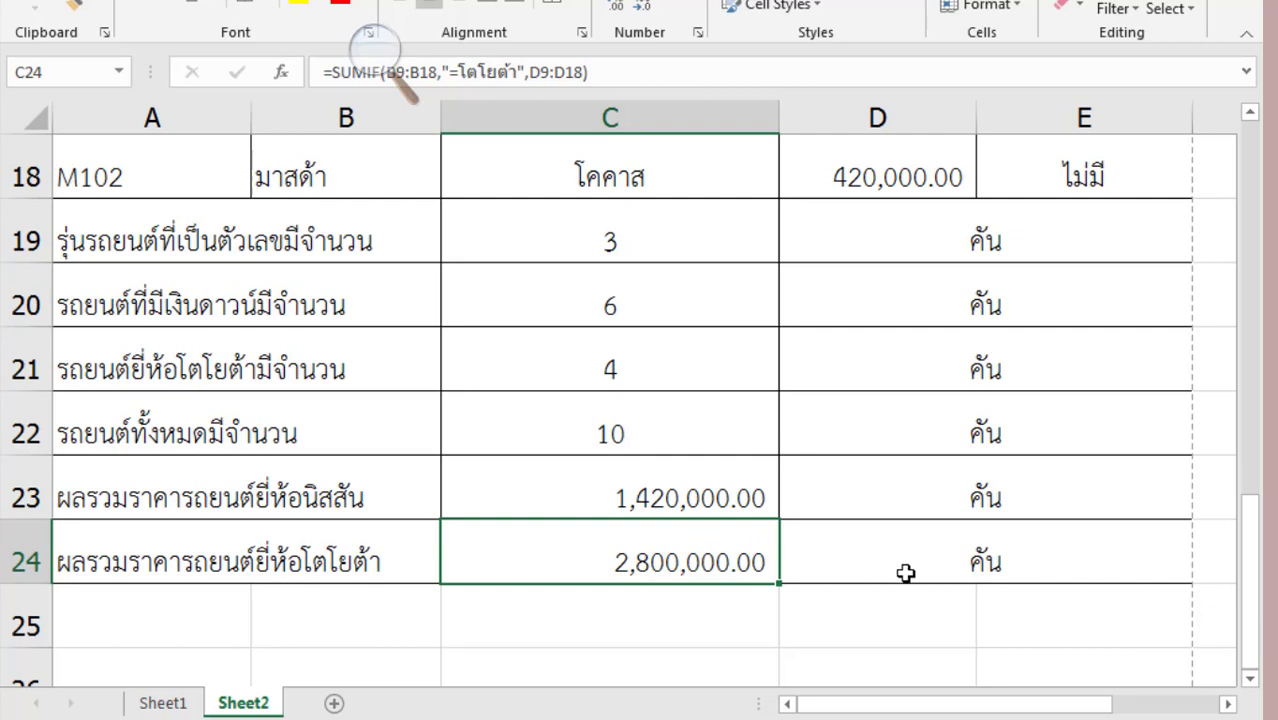
pyautogui.doubleClick(706, 558)
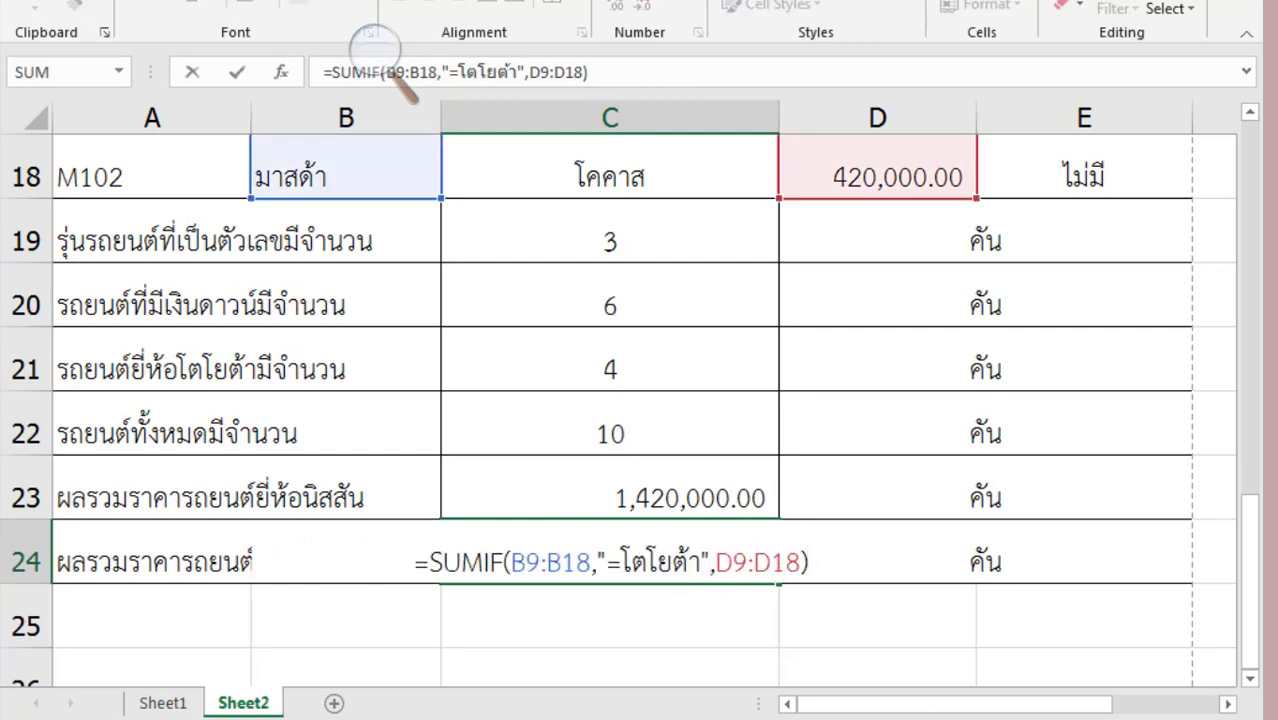
pyautogui.doubleClick(677, 497)
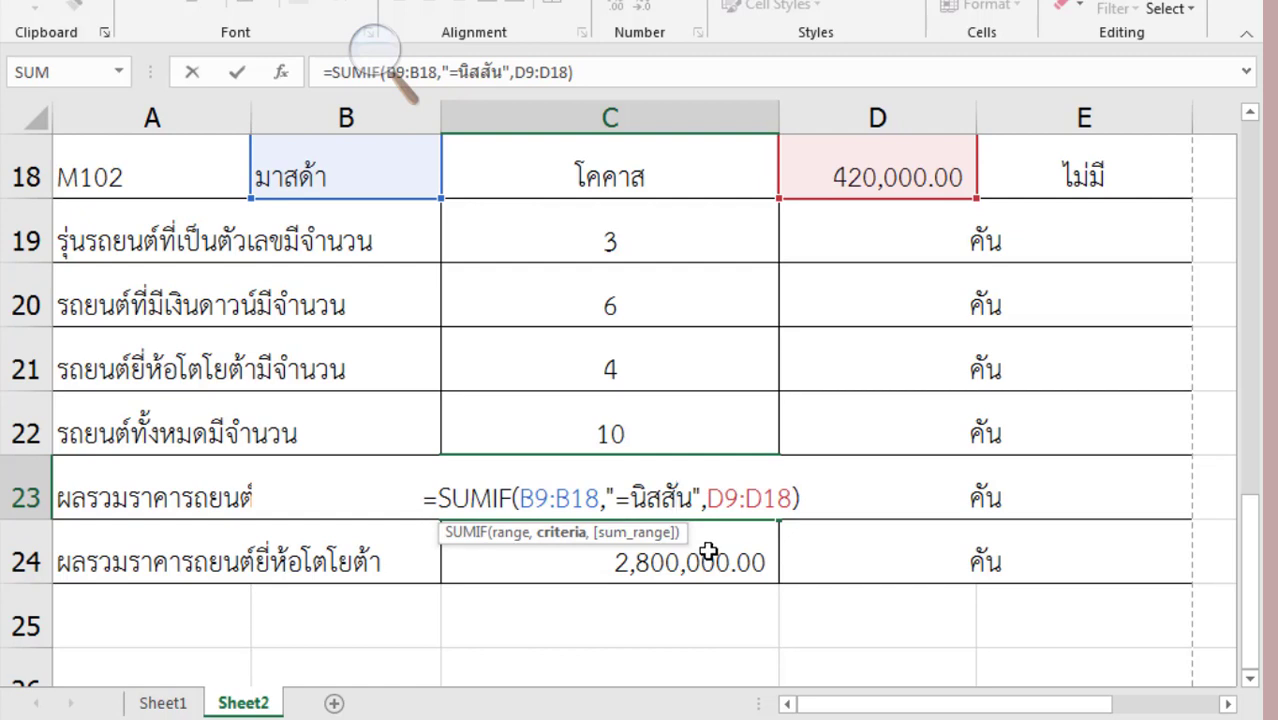
pyautogui.click(815, 499)
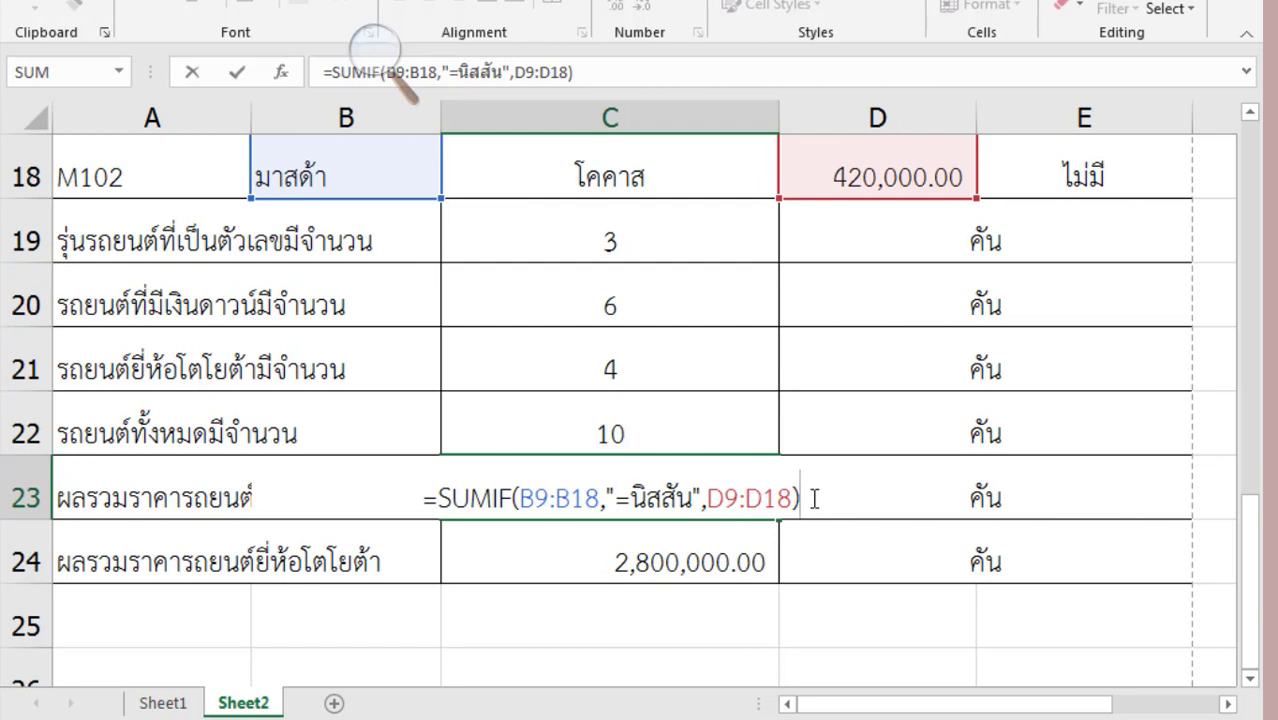
pyautogui.press('Return')
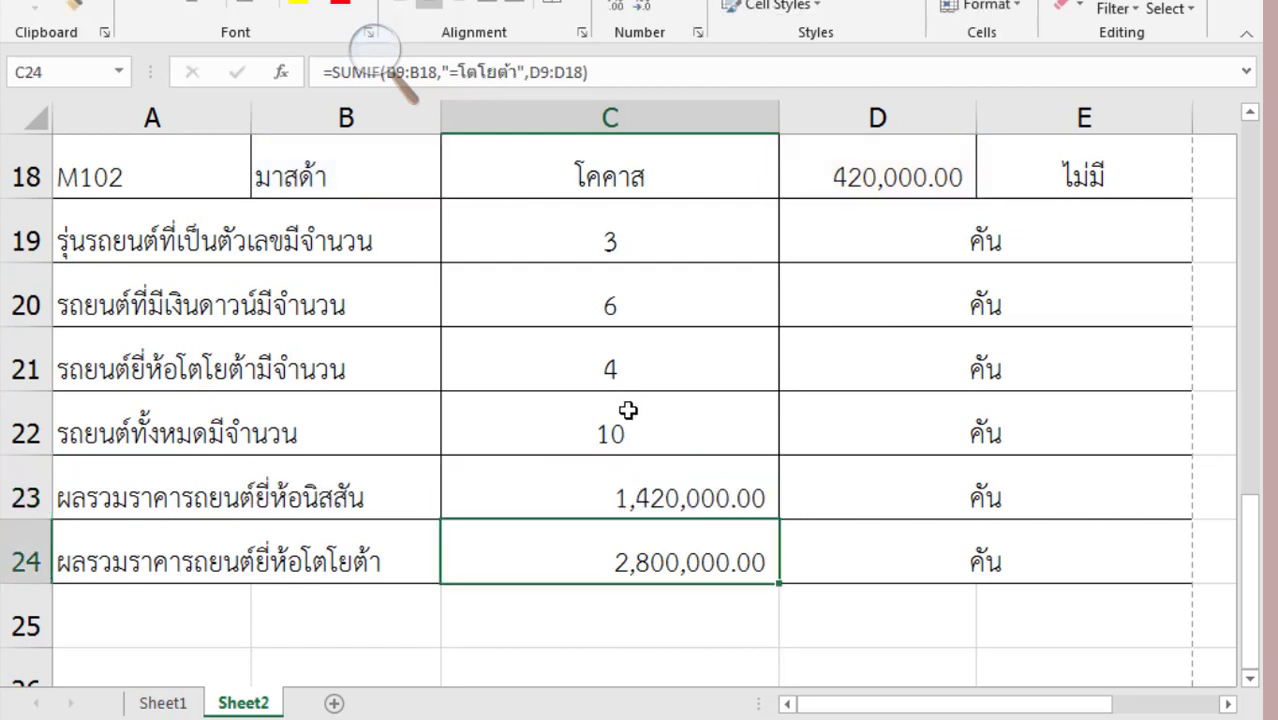
pyautogui.click(626, 413)
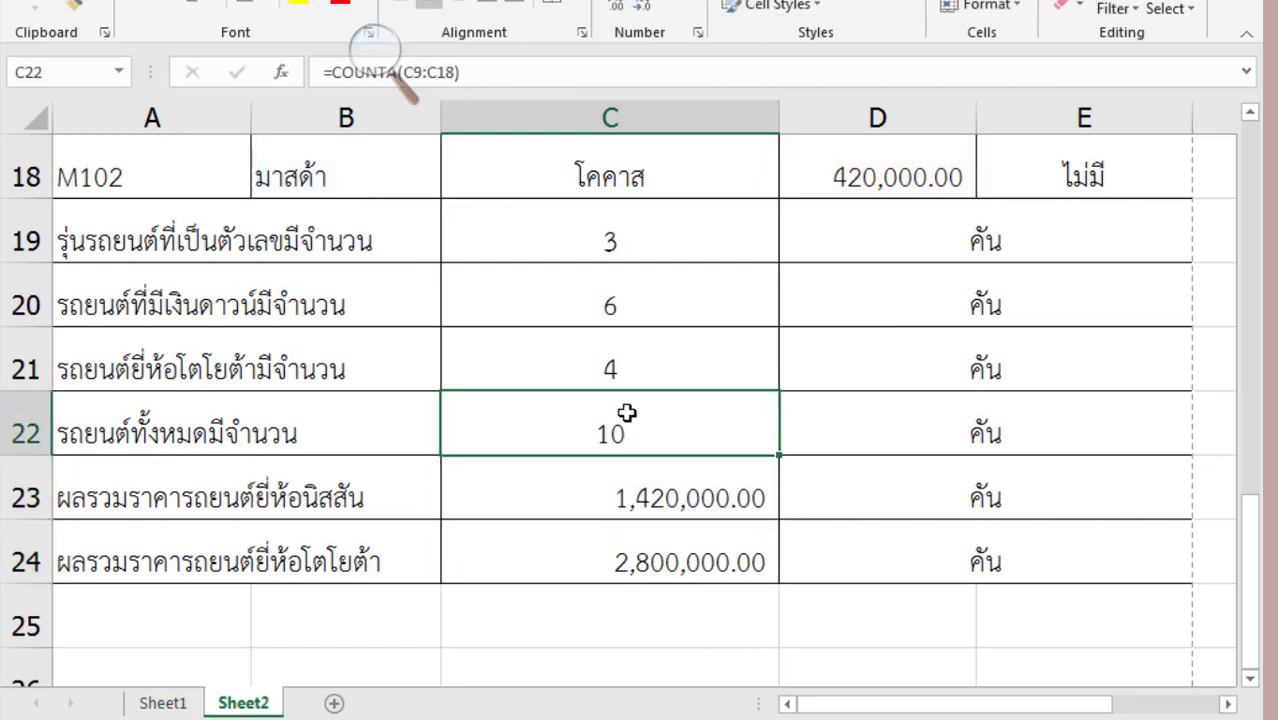
pyautogui.doubleClick(626, 413)
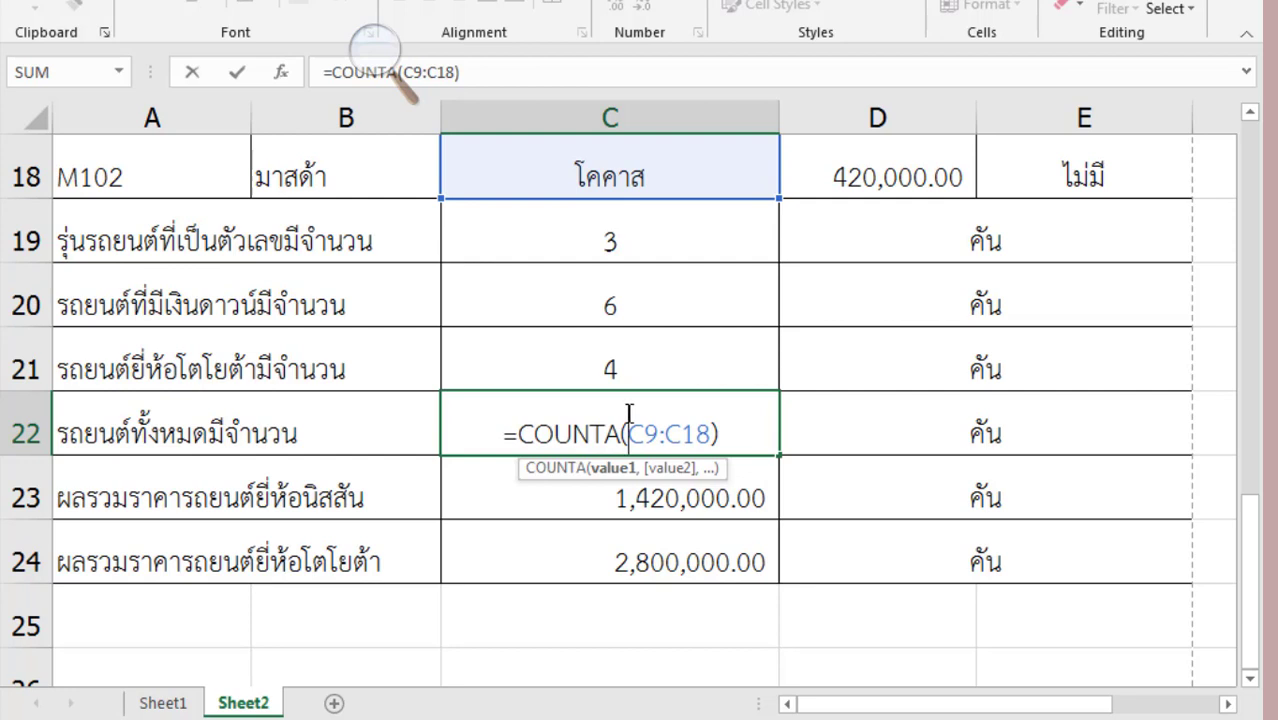
pyautogui.press('Return')
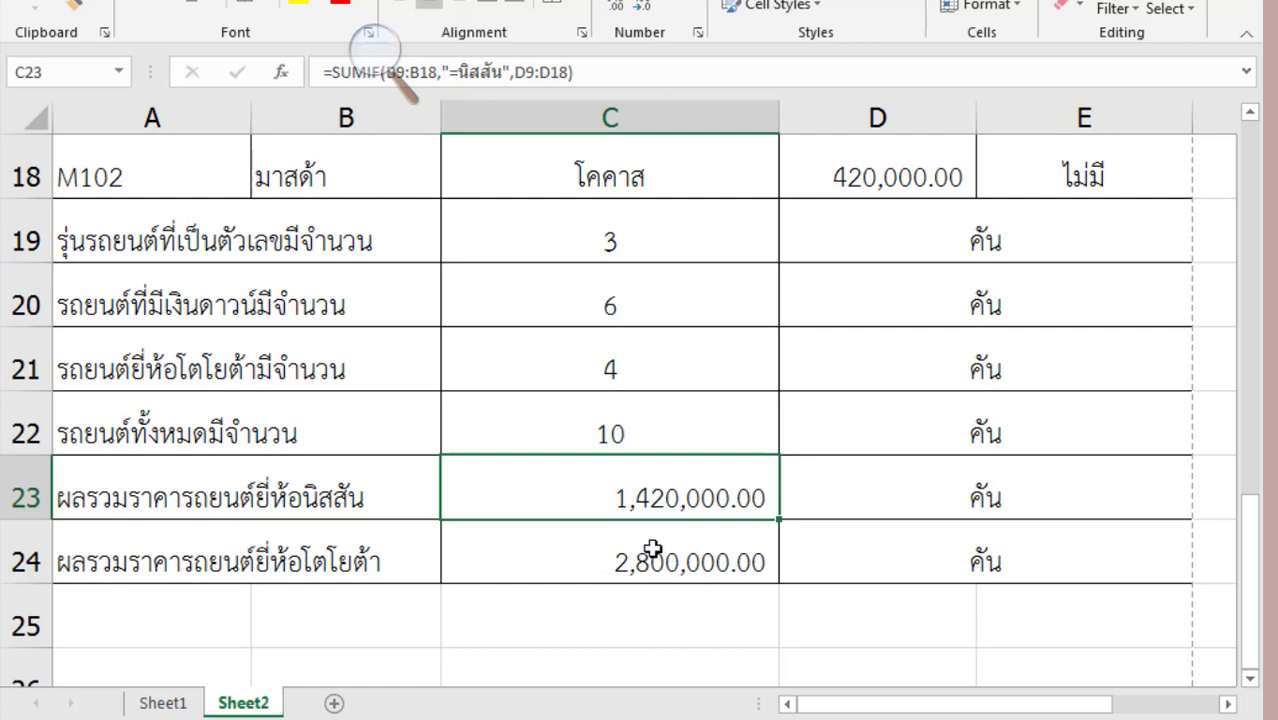
pyautogui.doubleClick(625, 433)
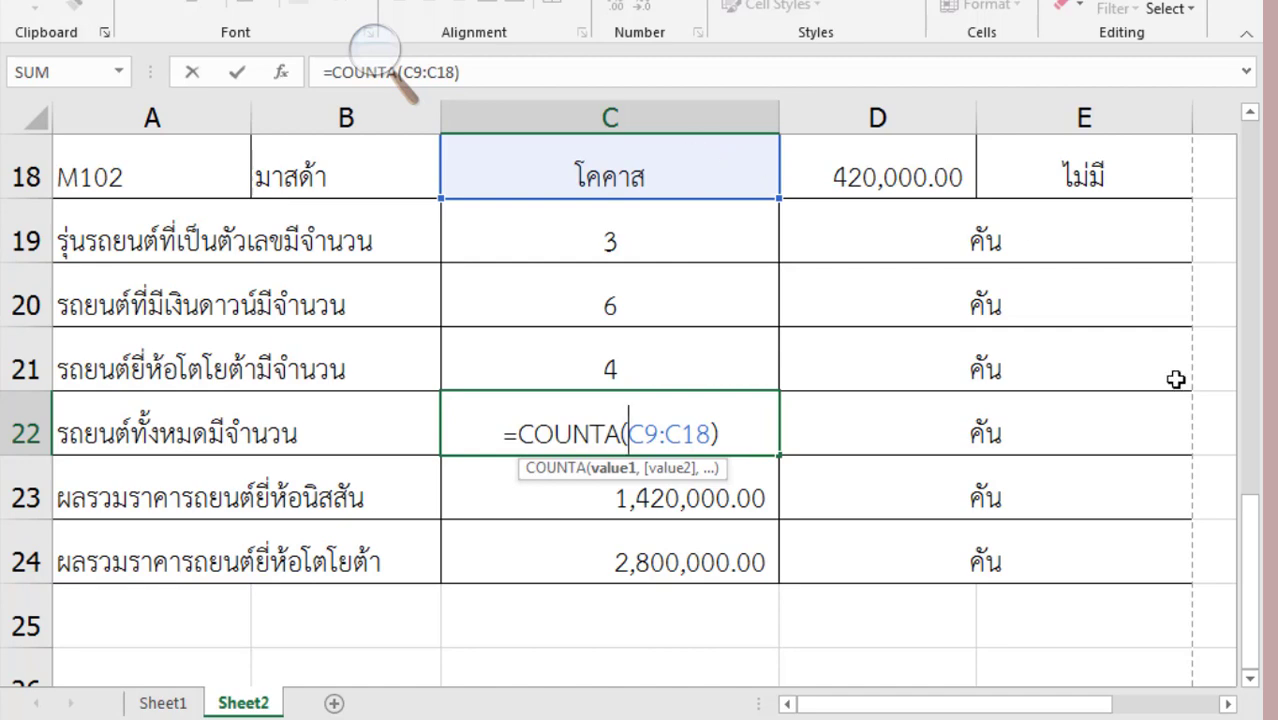
pyautogui.moveTo(1250, 458); pyautogui.dragTo(1248, 293)
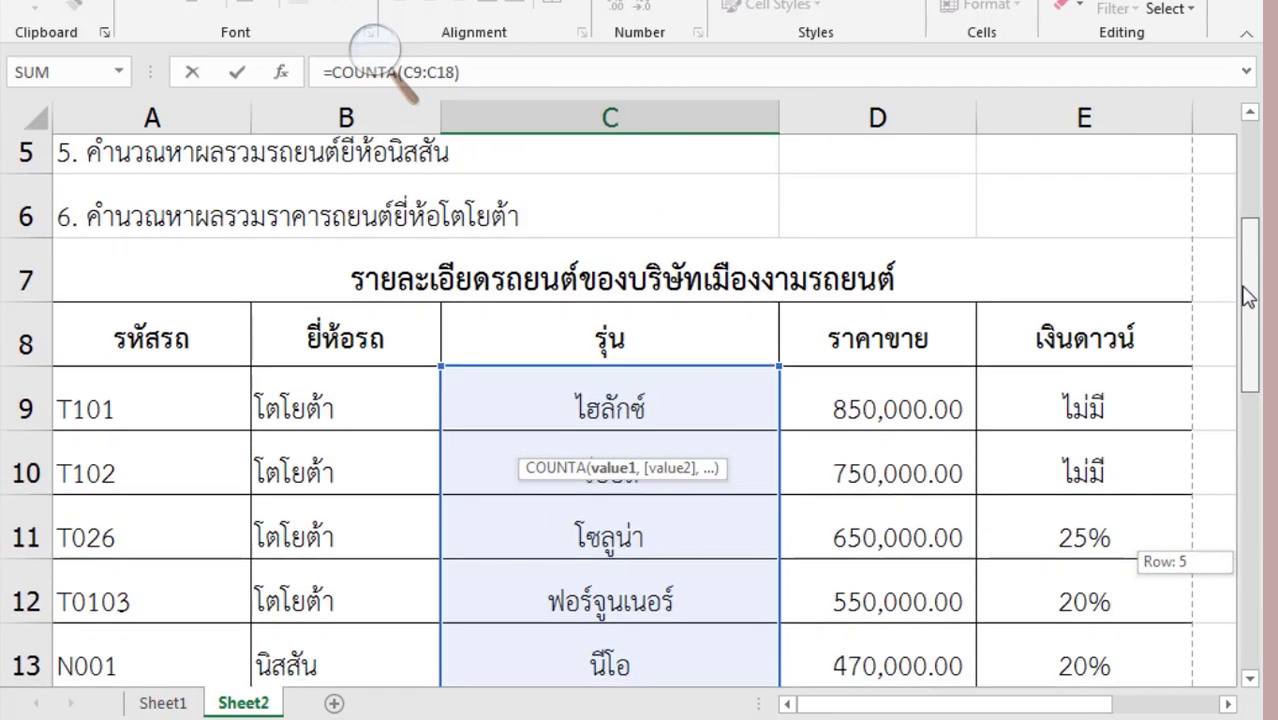
pyautogui.moveTo(1248, 293); pyautogui.dragTo(1258, 436)
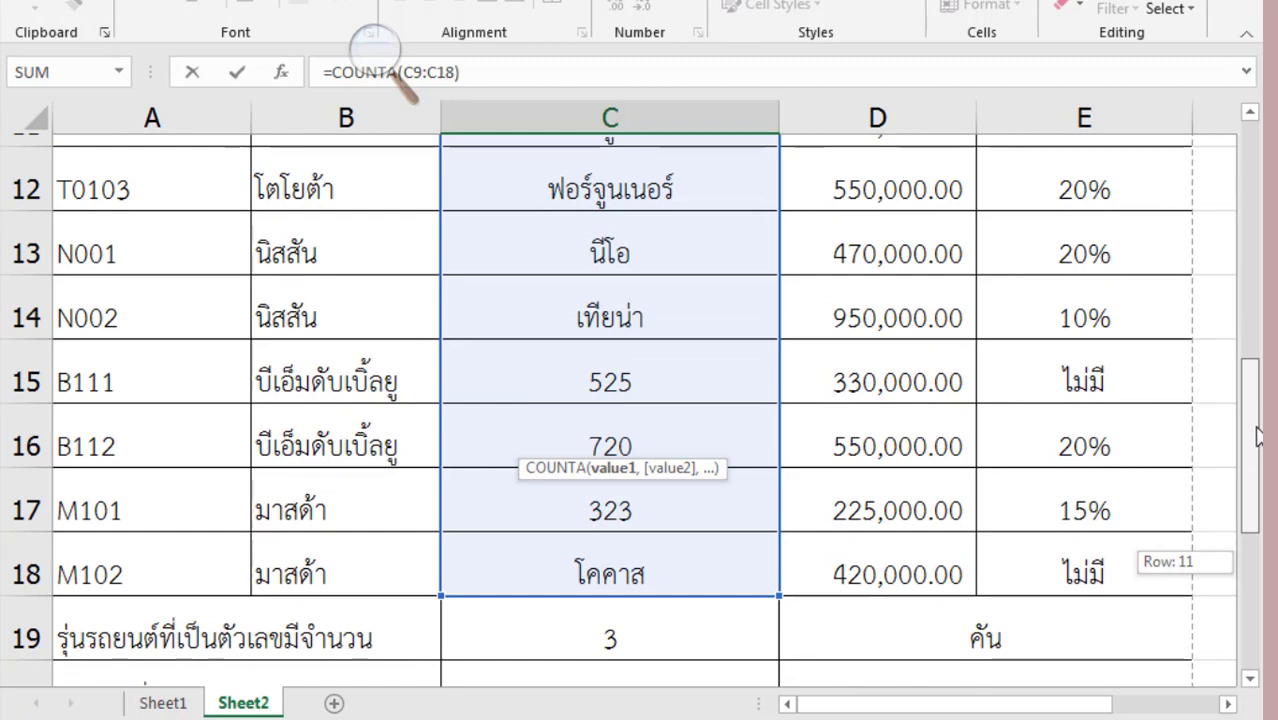
pyautogui.moveTo(1258, 436)
pyautogui.mouseDown()
pyautogui.moveTo(1262, 538)
pyautogui.moveTo(1262, 522)
pyautogui.mouseUp()
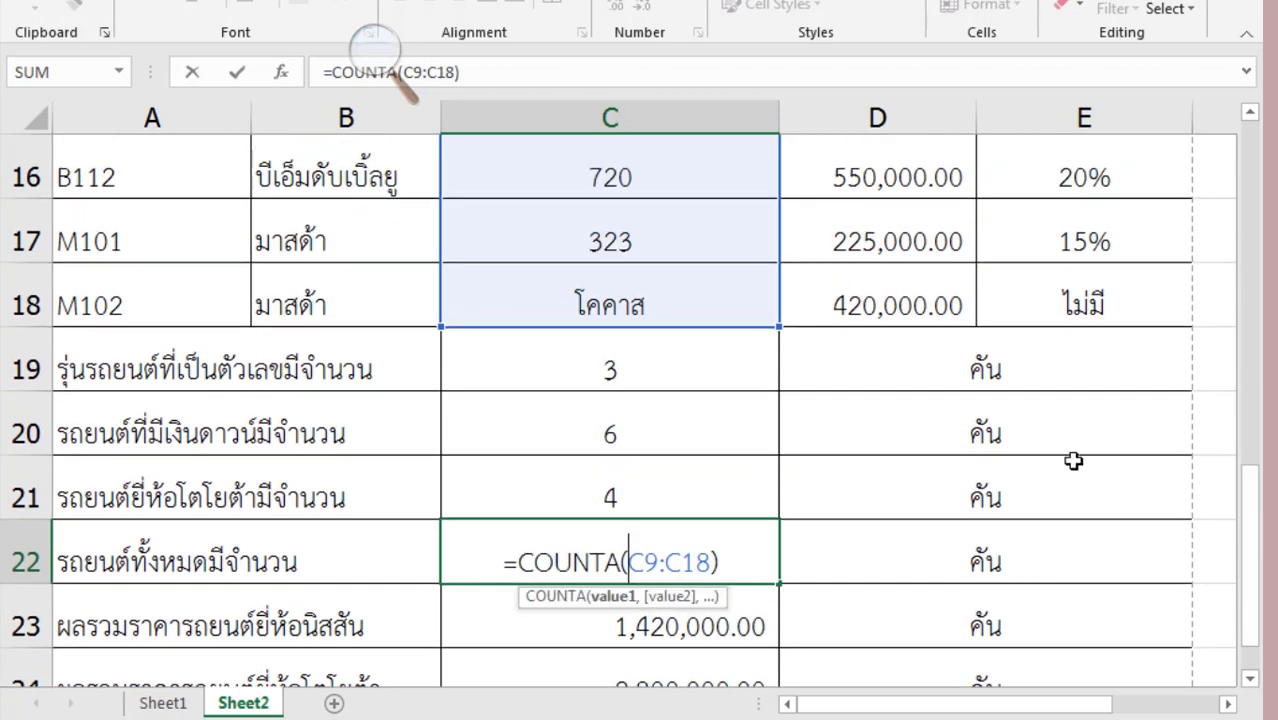
pyautogui.click(722, 448)
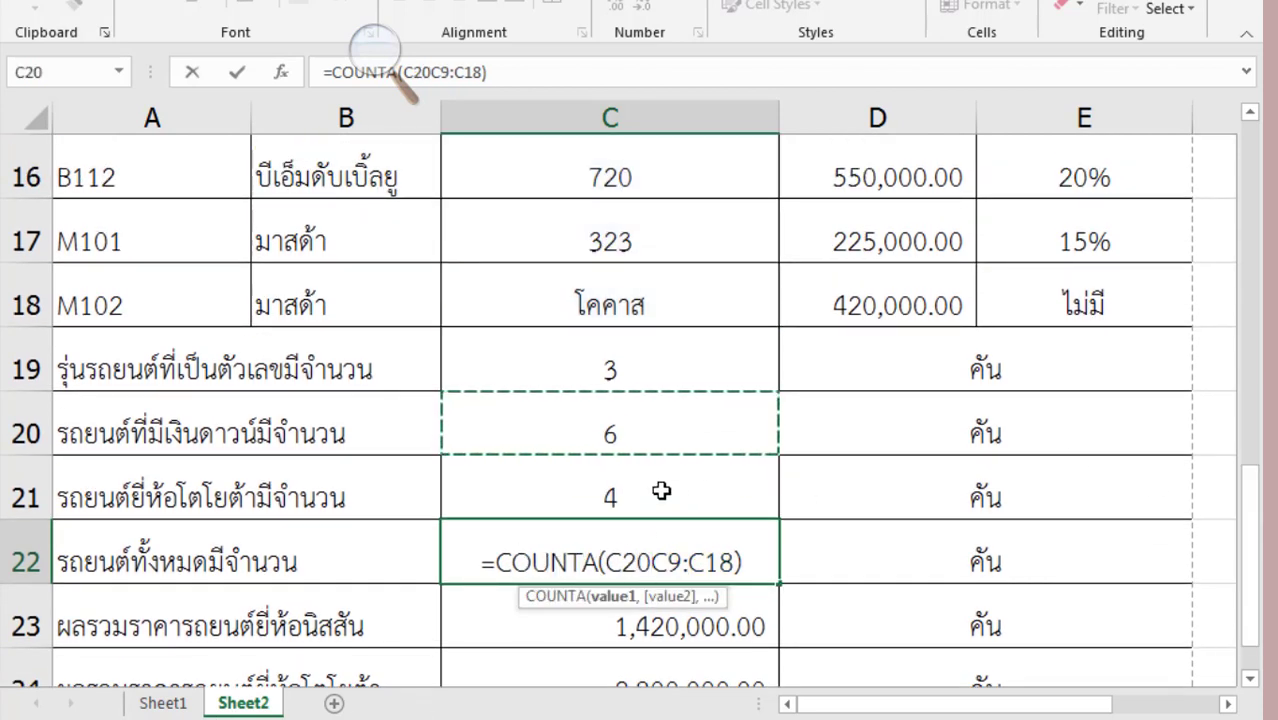
pyautogui.press('BackSpace')
pyautogui.press('BackSpace')
pyautogui.press('BackSpace')
pyautogui.press('Return')
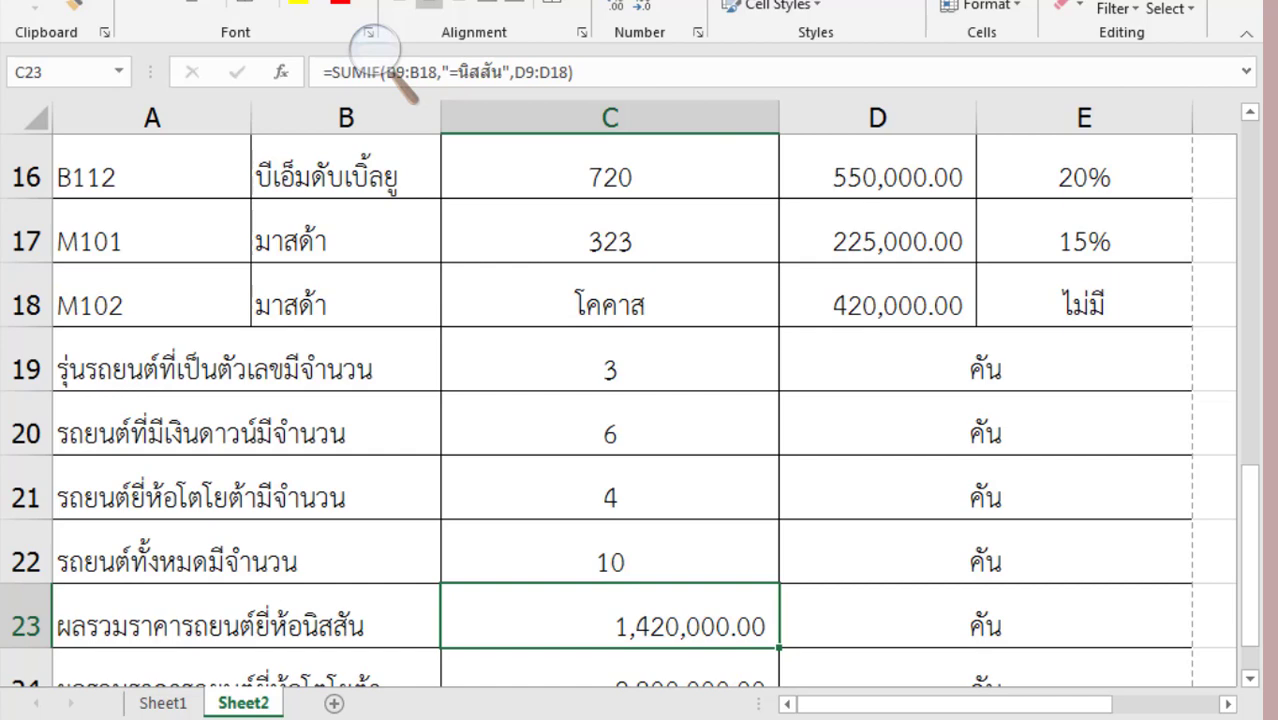
pyautogui.click(756, 515)
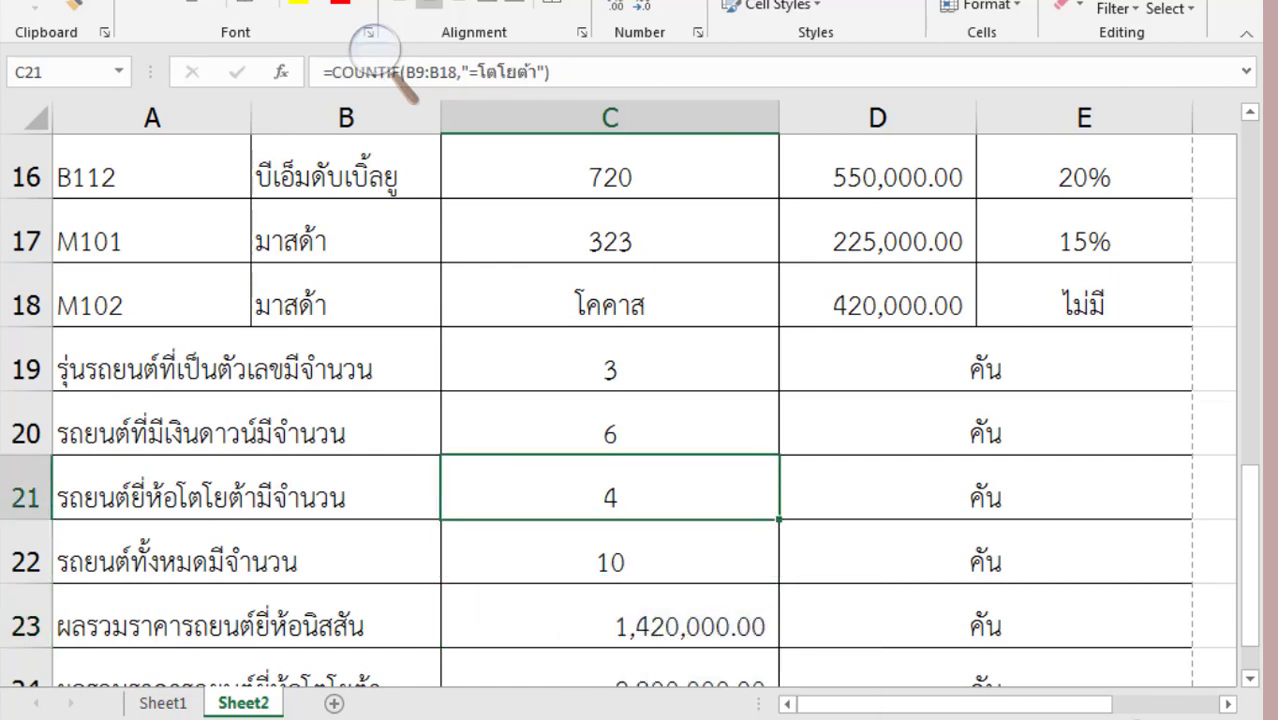
pyautogui.scroll(-1, 376, 46)
pyautogui.scroll(-1, 376, 46)
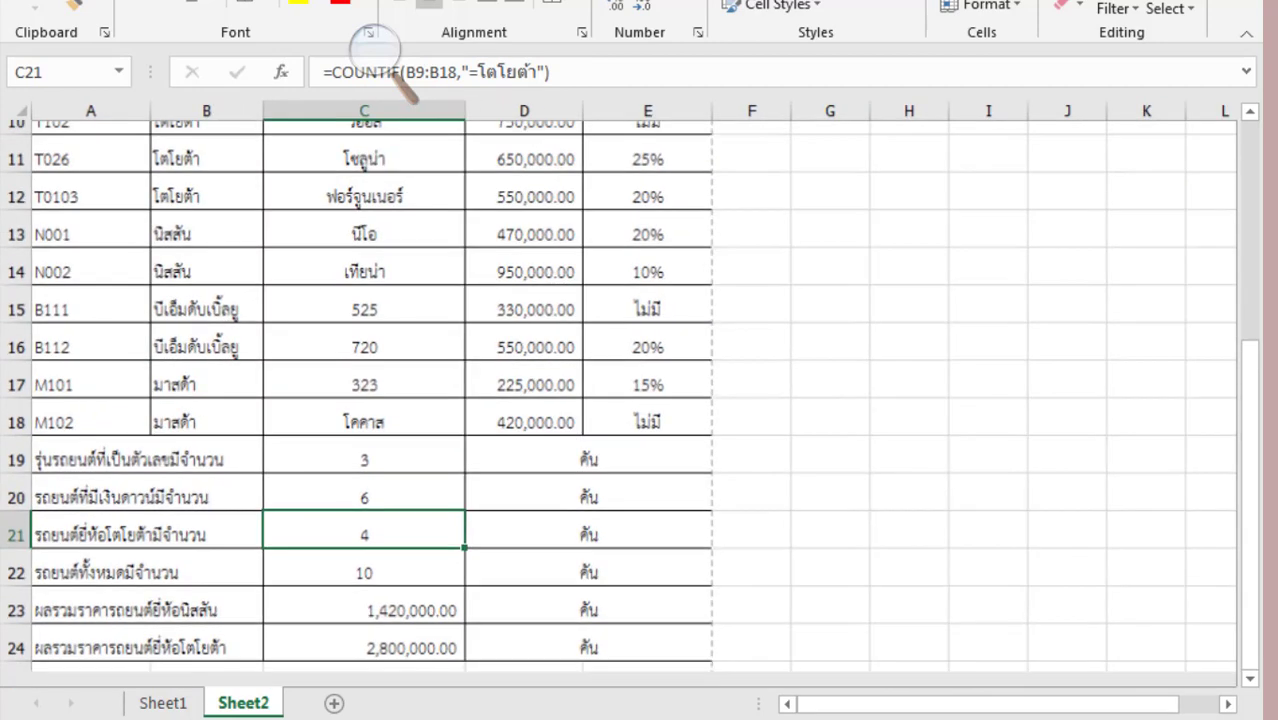
pyautogui.scroll(-1, 1198, 565)
pyautogui.moveTo(1252, 559)
pyautogui.mouseDown()
pyautogui.moveTo(1258, 352)
pyautogui.moveTo(1250, 497)
pyautogui.mouseUp()
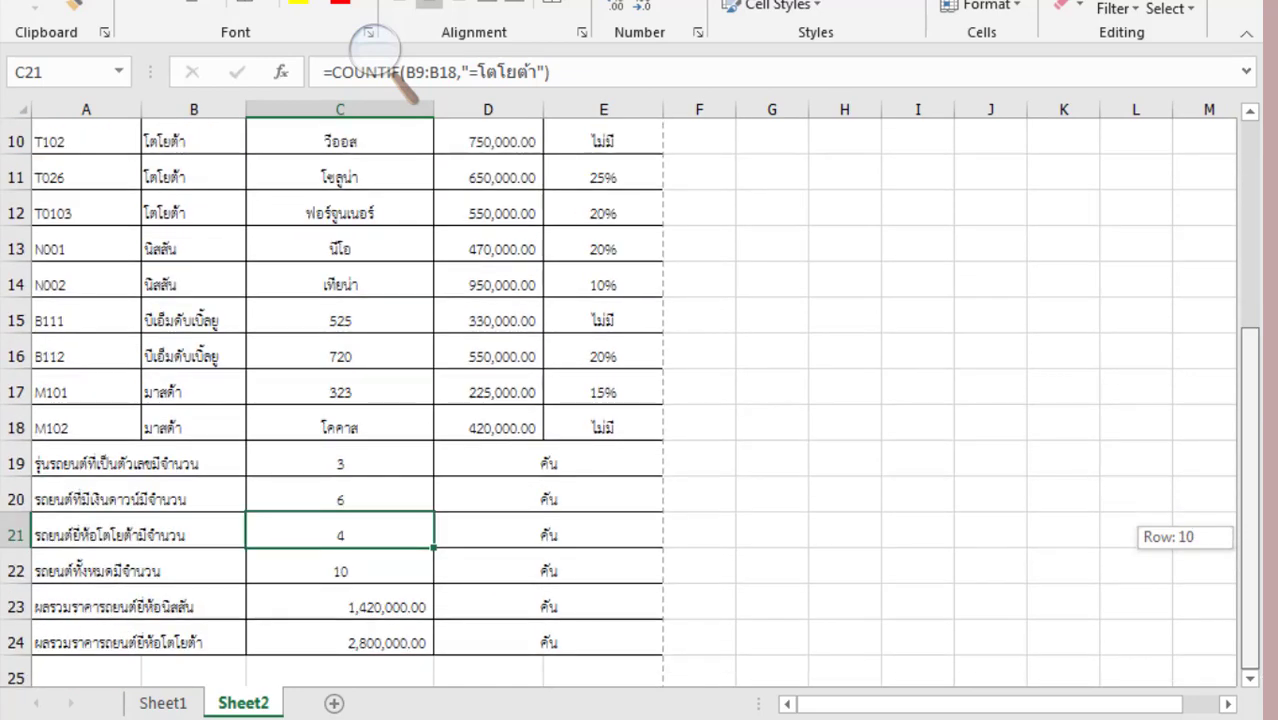
pyautogui.moveTo(1252, 678); pyautogui.dragTo(1220, 315)
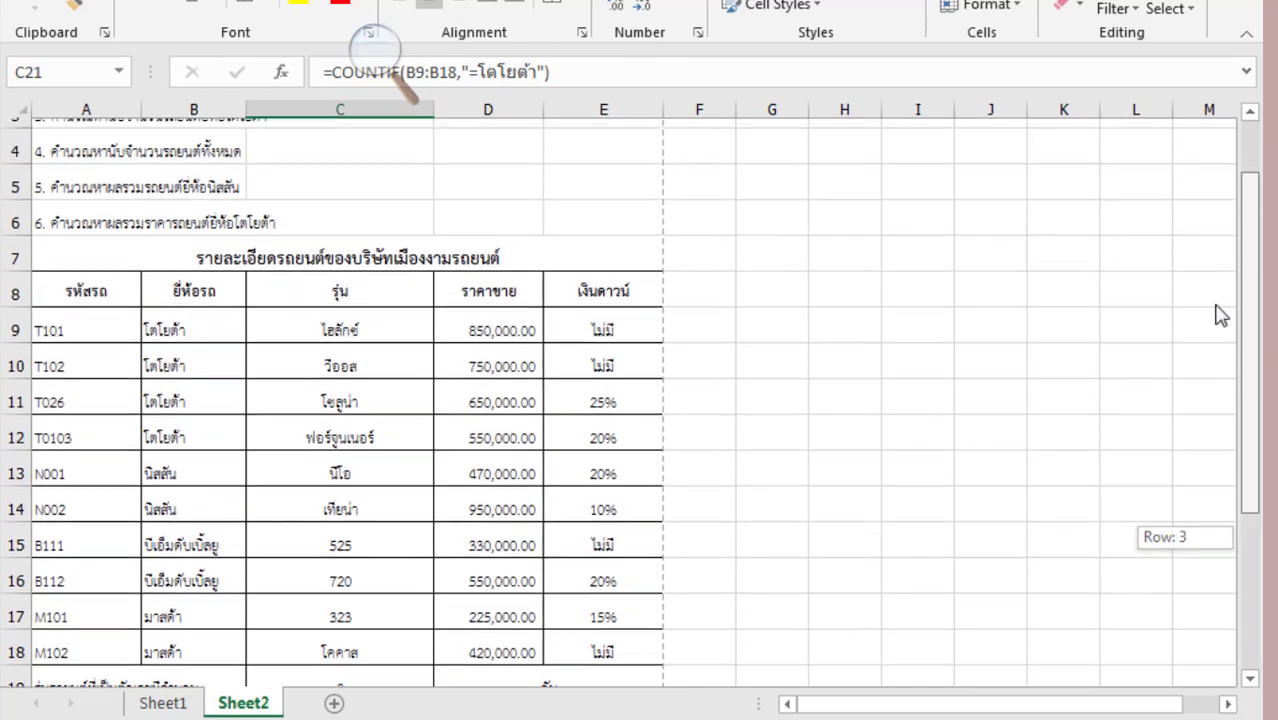